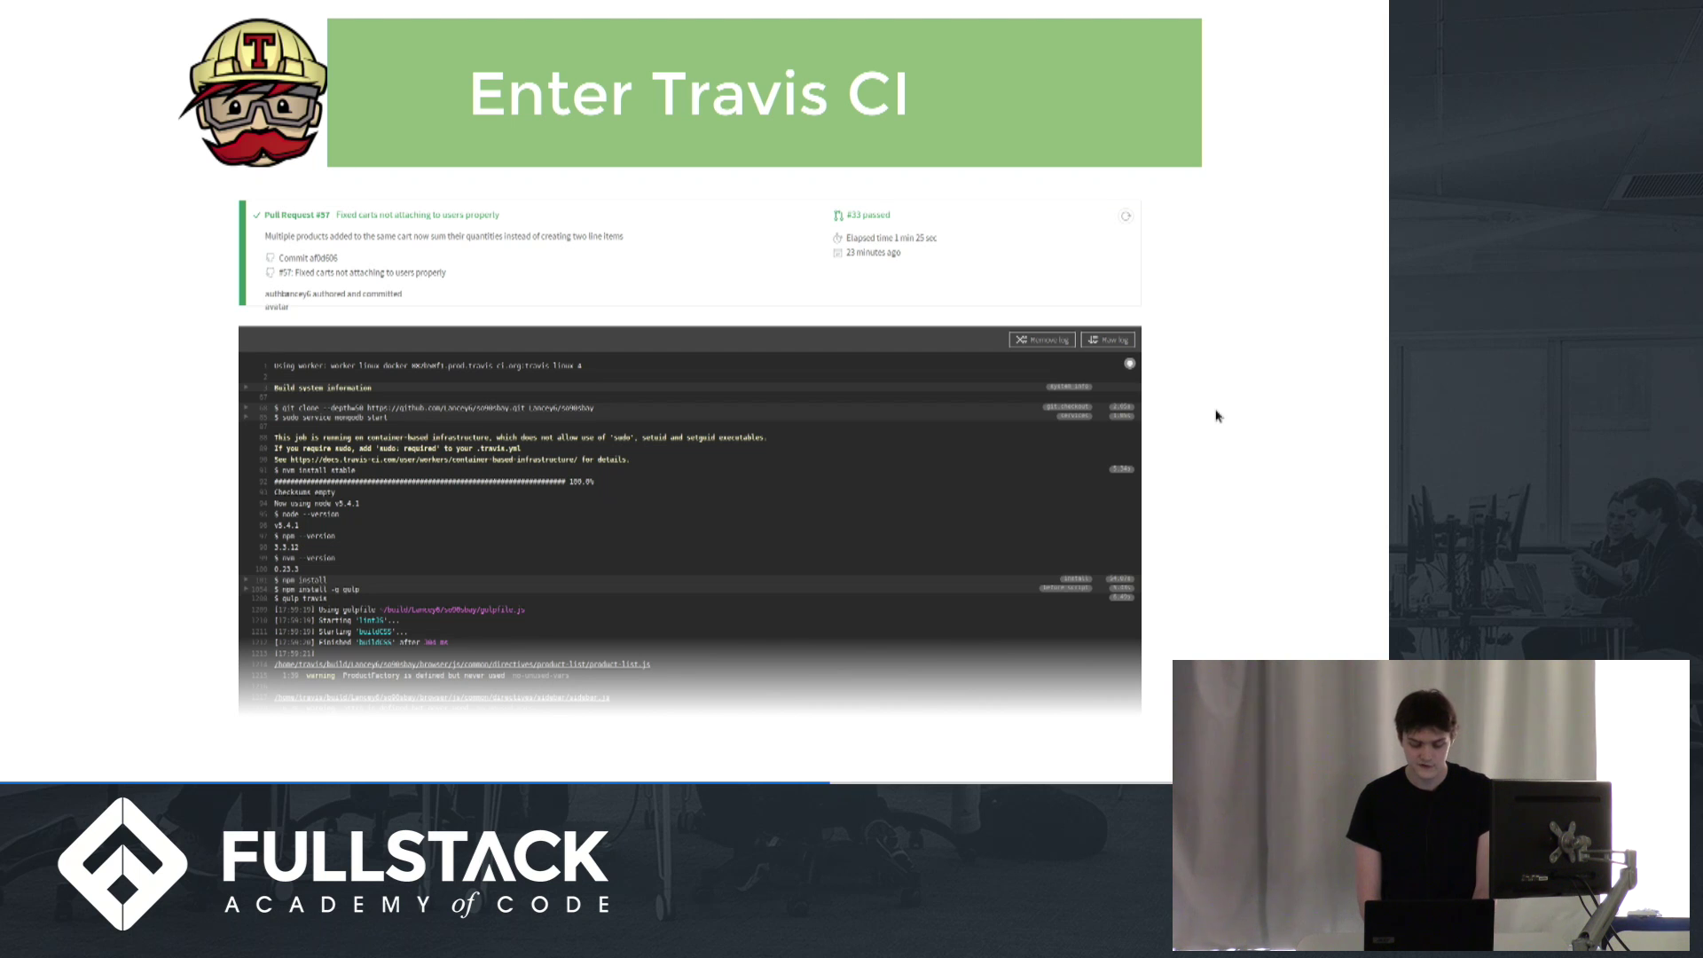
Exit the Slides.com full-screen view with F11 so Firefox's GitHub and Travis CI tabs show
key("F11")
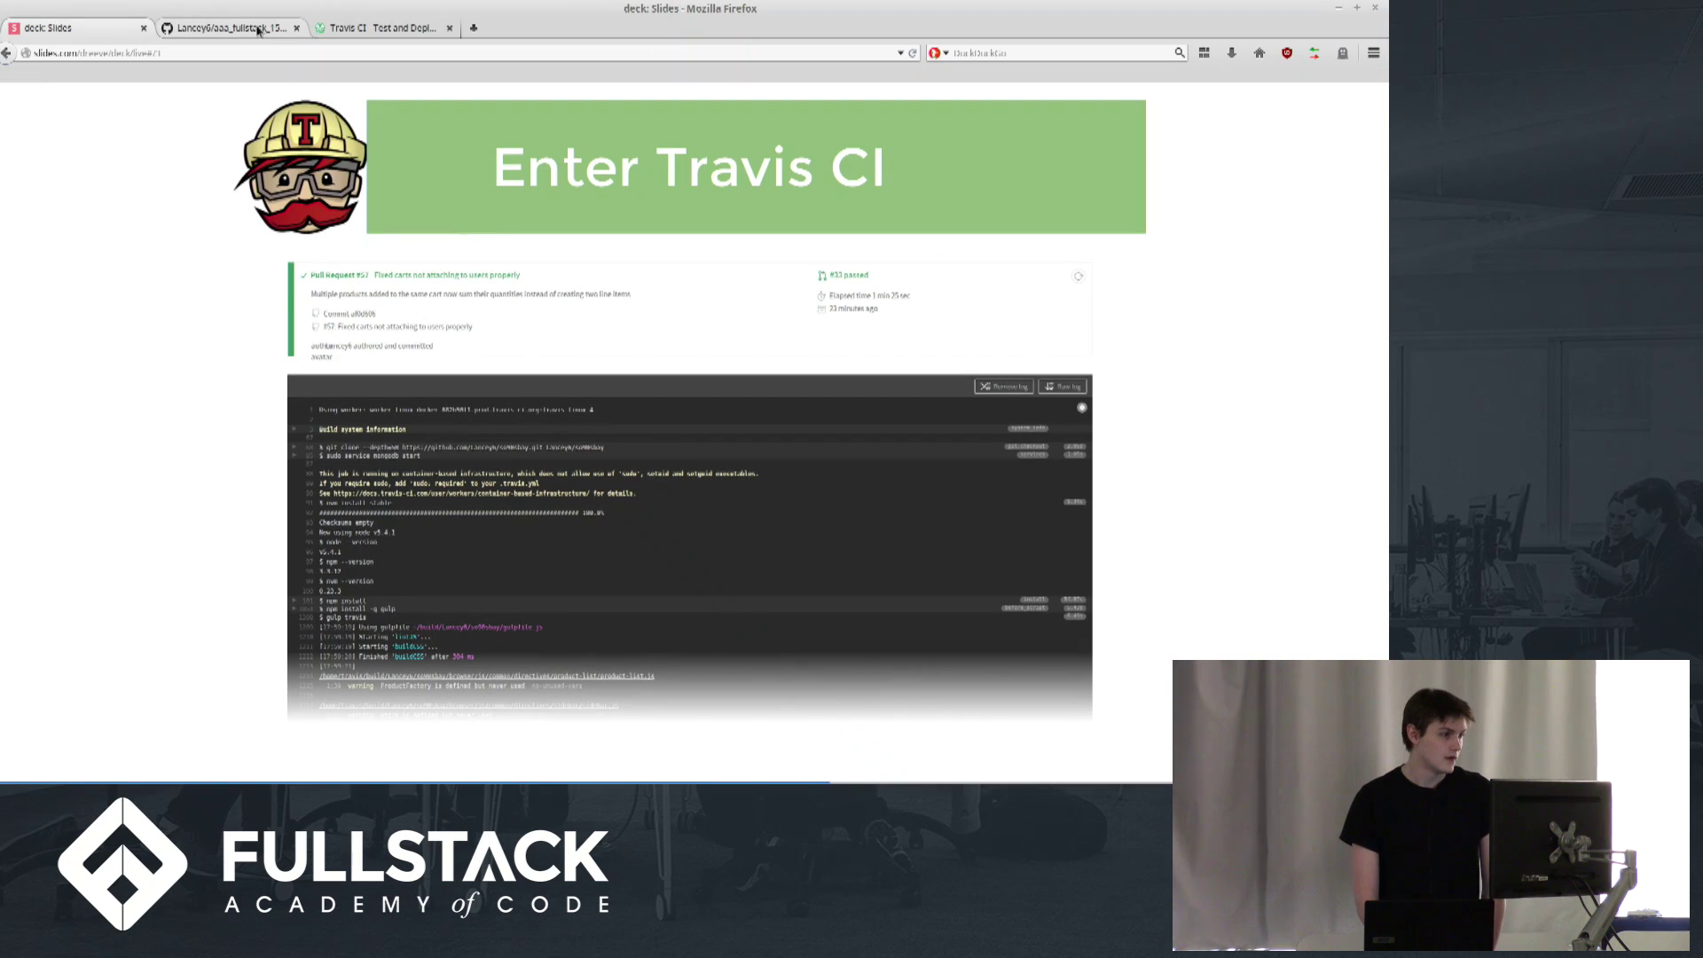
Show the aaa_fullstack_1511_travis repository's file list on GitHub in the focused browser
left_click(237, 29)
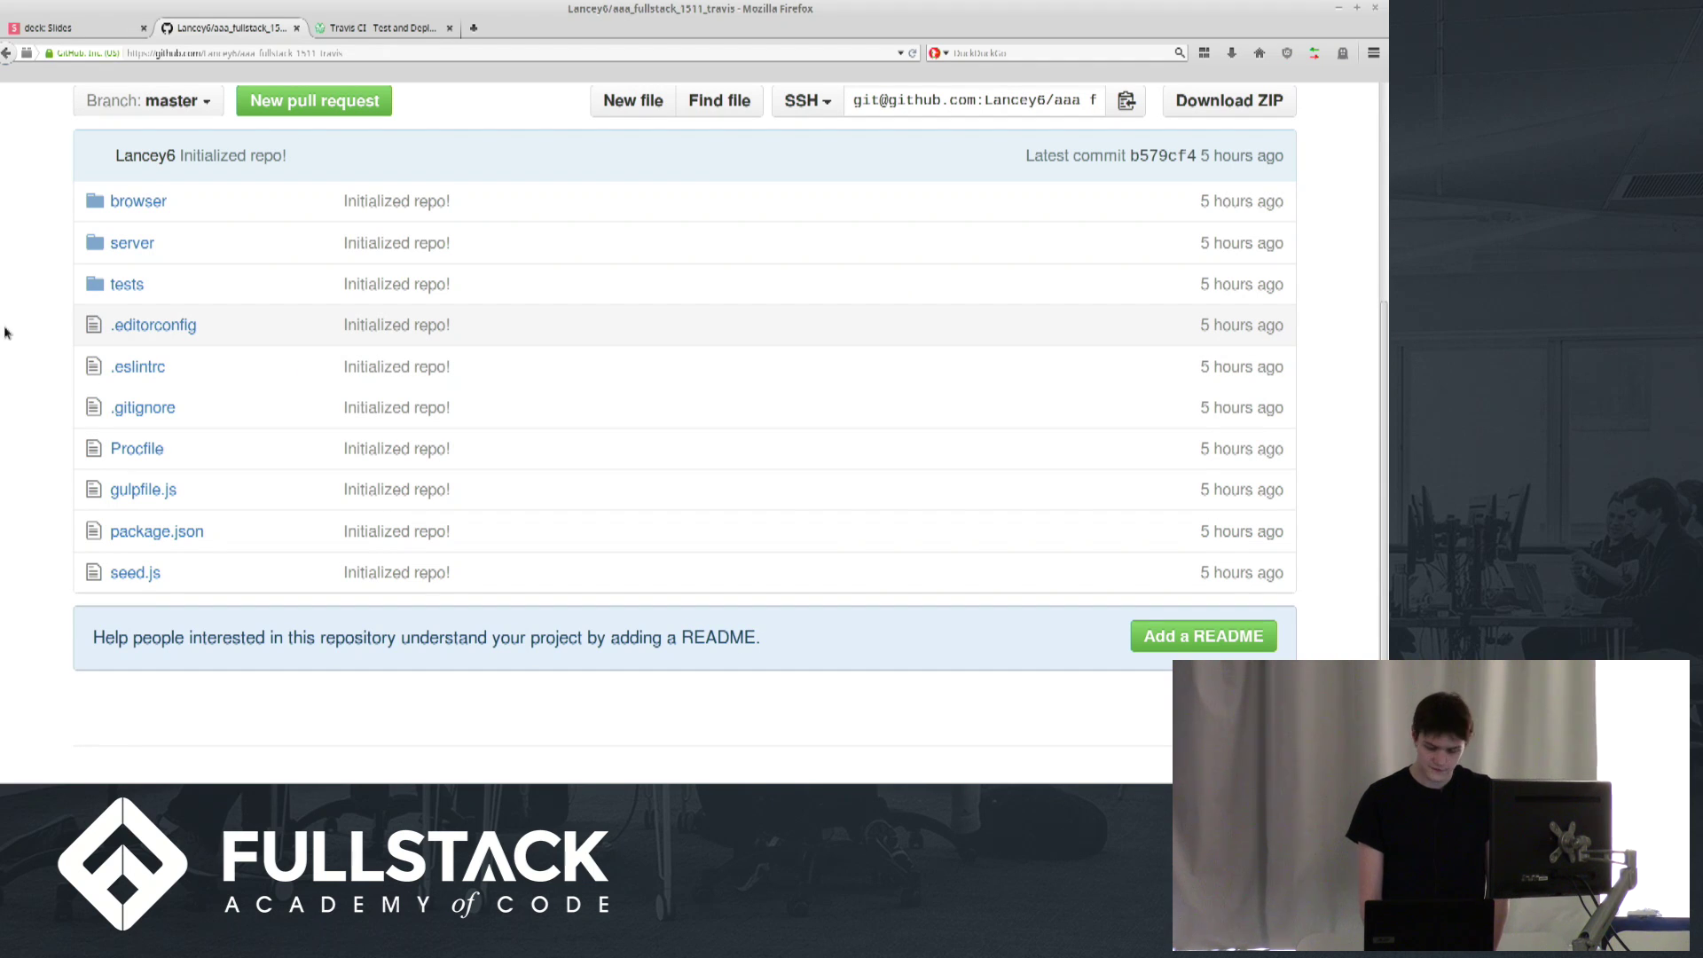
scroll(5, 333, "down", 1)
scroll(4, 333, "up", 1)
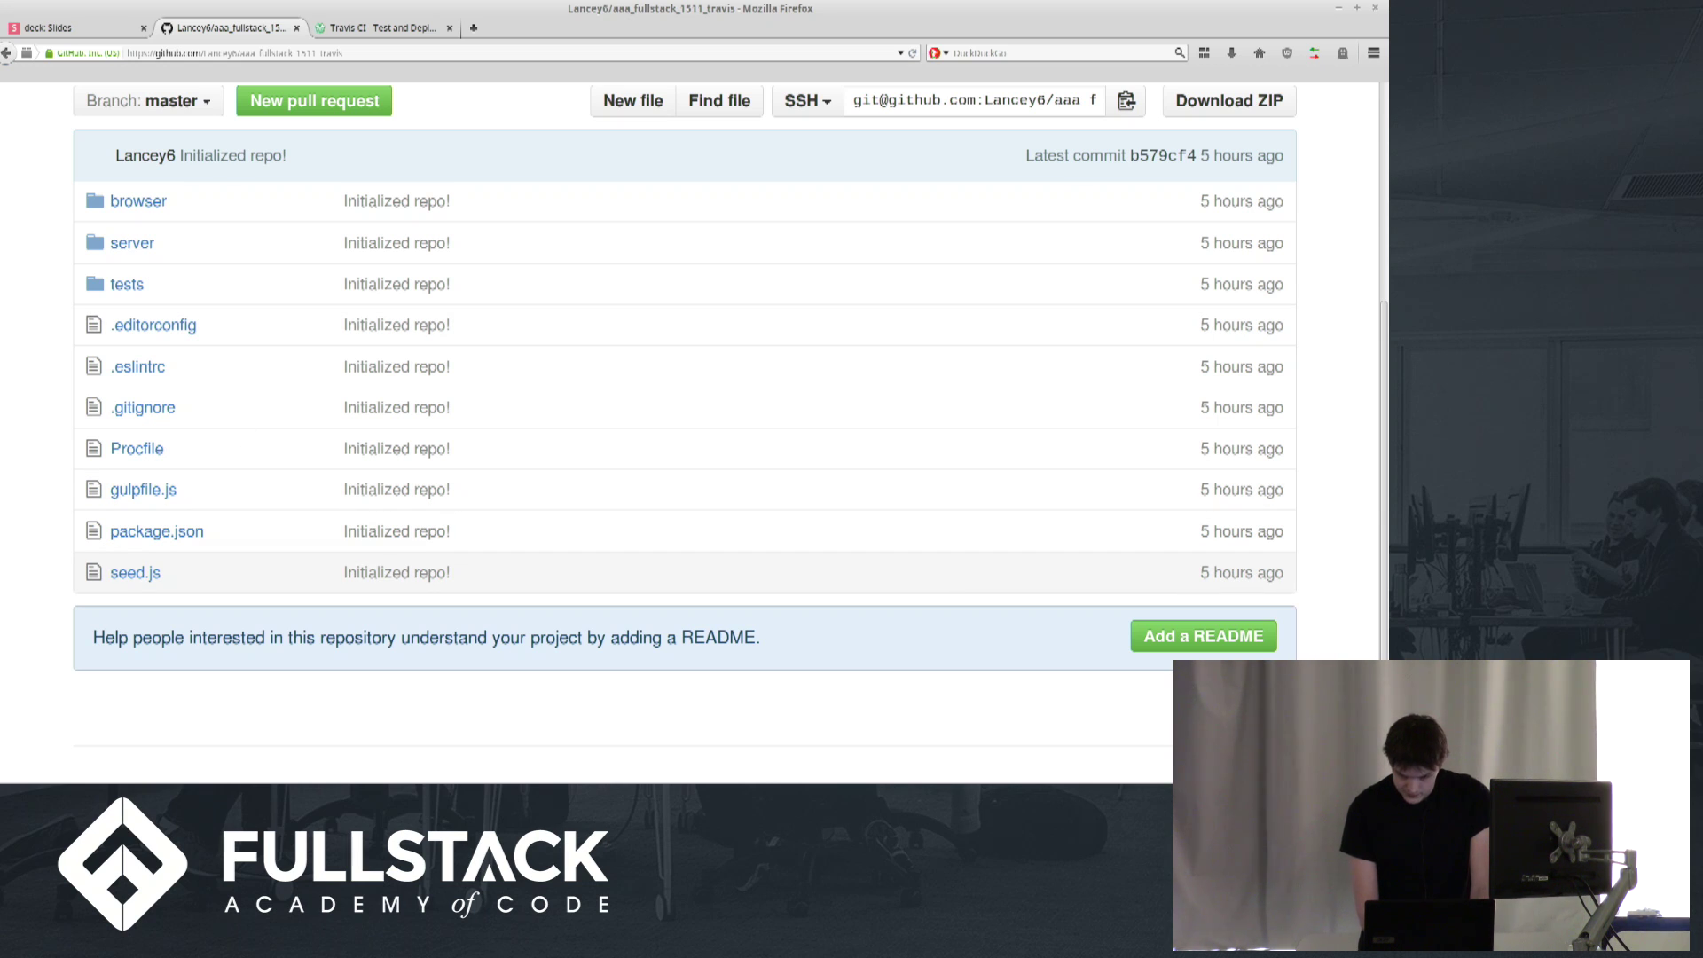
key("alt+Tab")
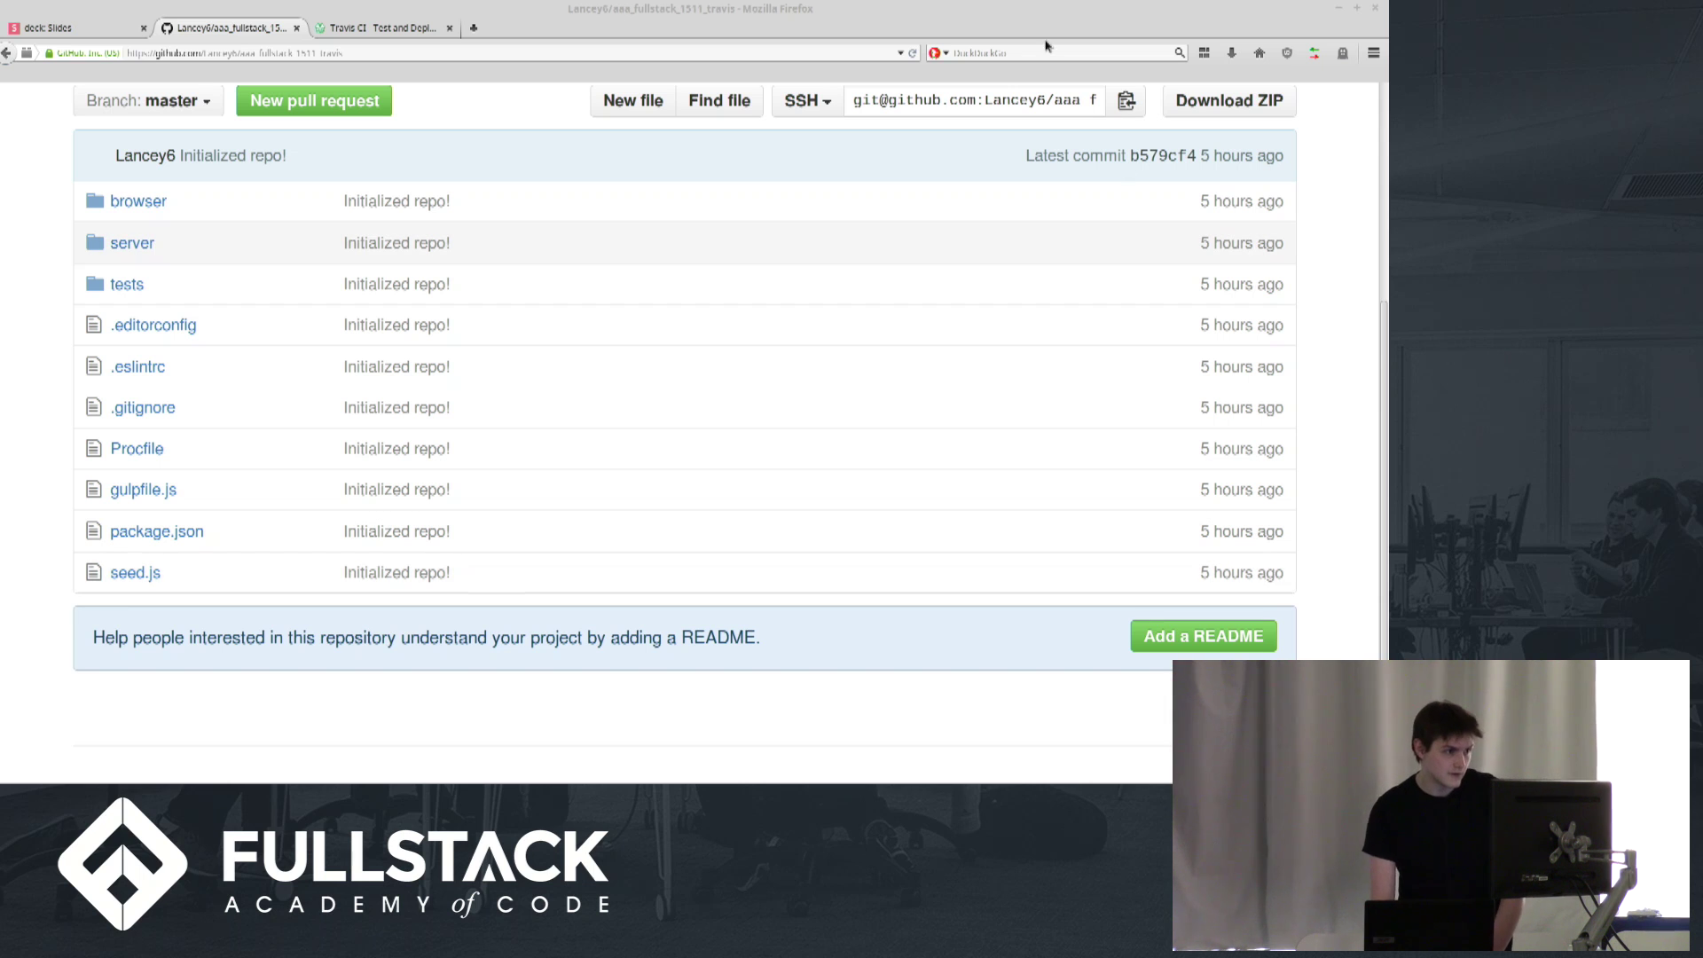
left_click(357, 33)
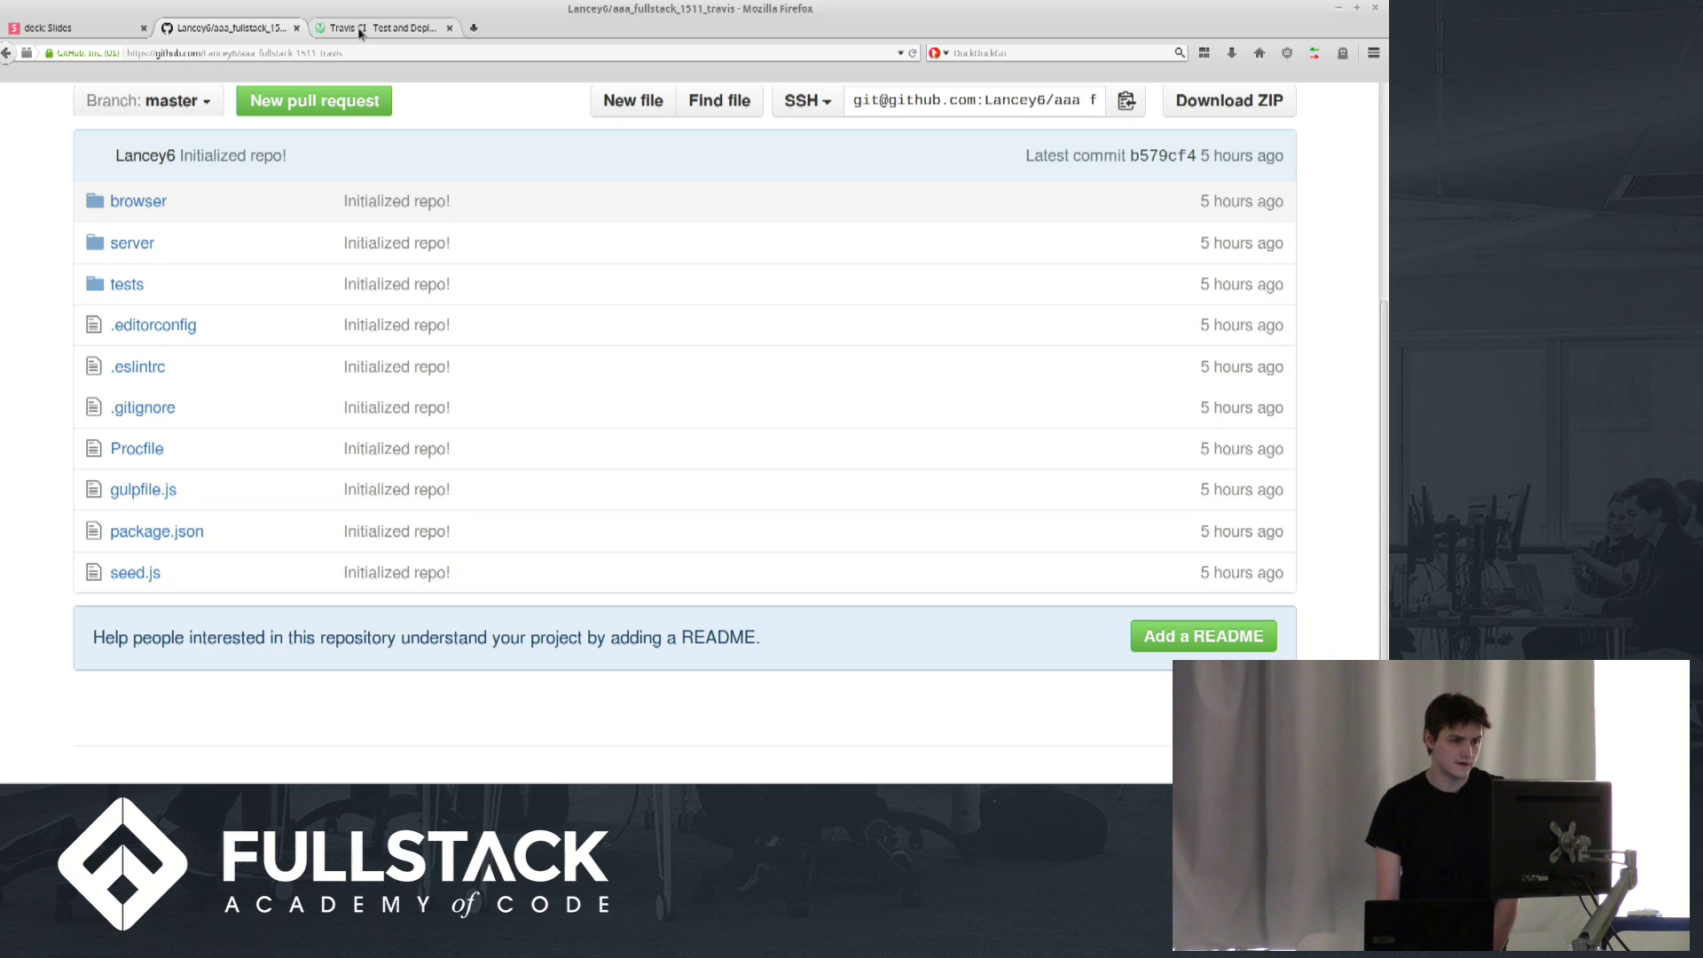
Turn on Travis CI builds for aaa_fullstack_1511_travis from the My Repositories + list
left_click(391, 25)
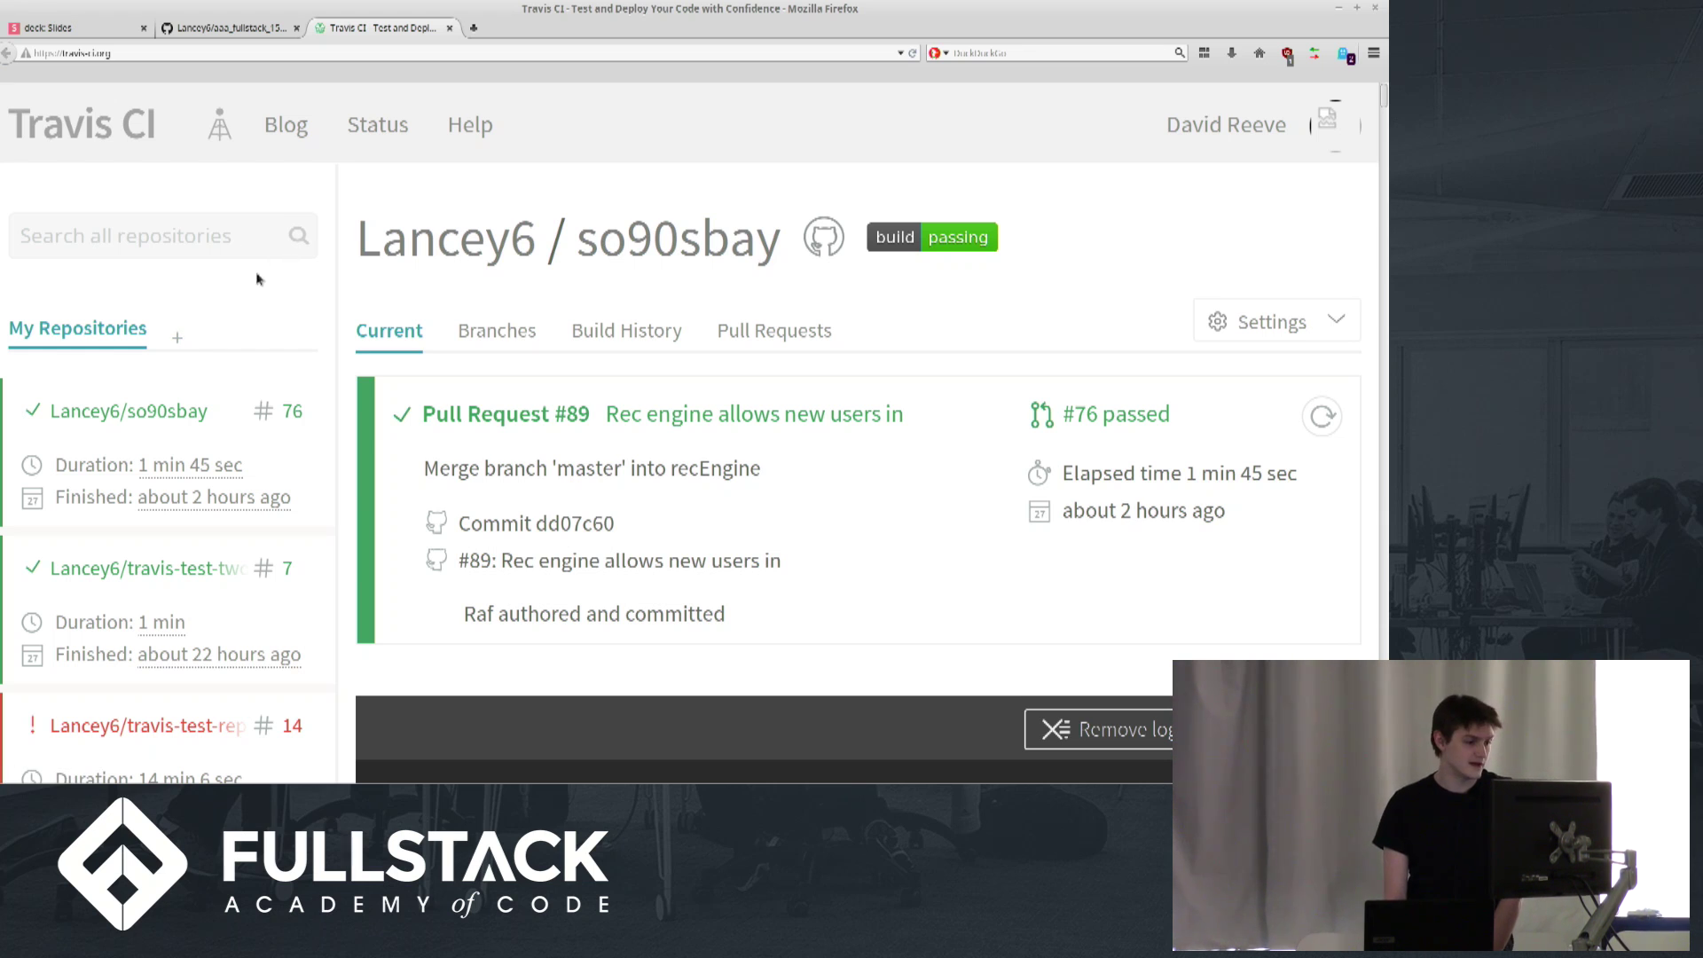
left_click(177, 337)
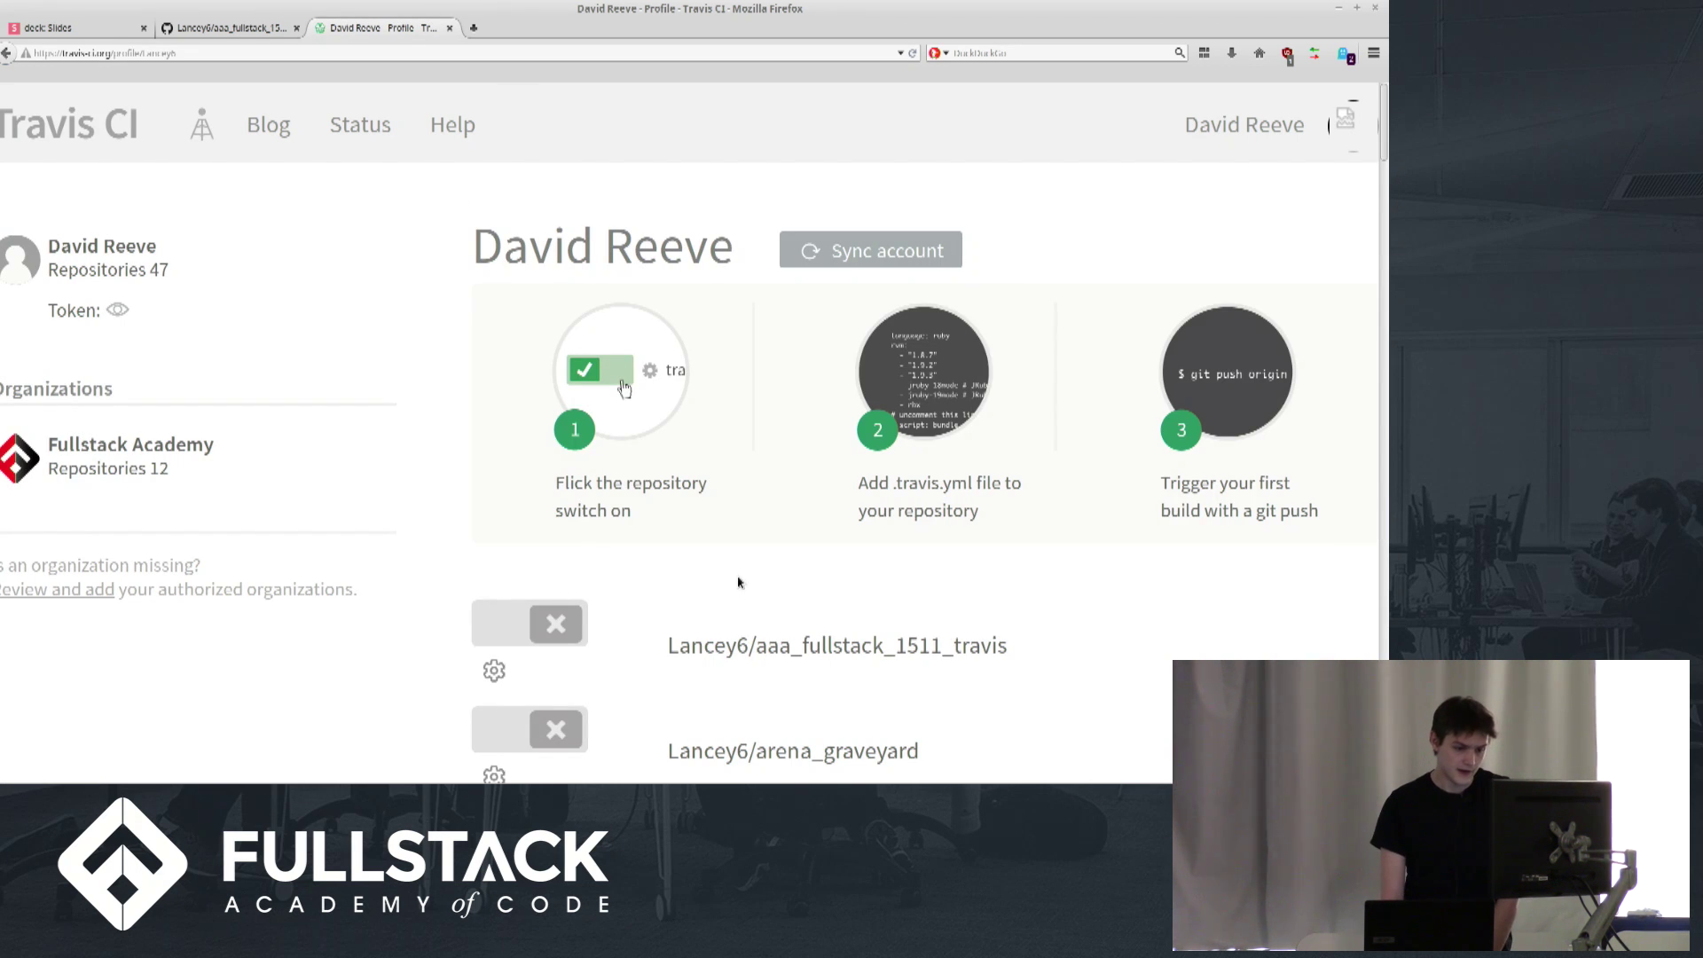
left_click(525, 625)
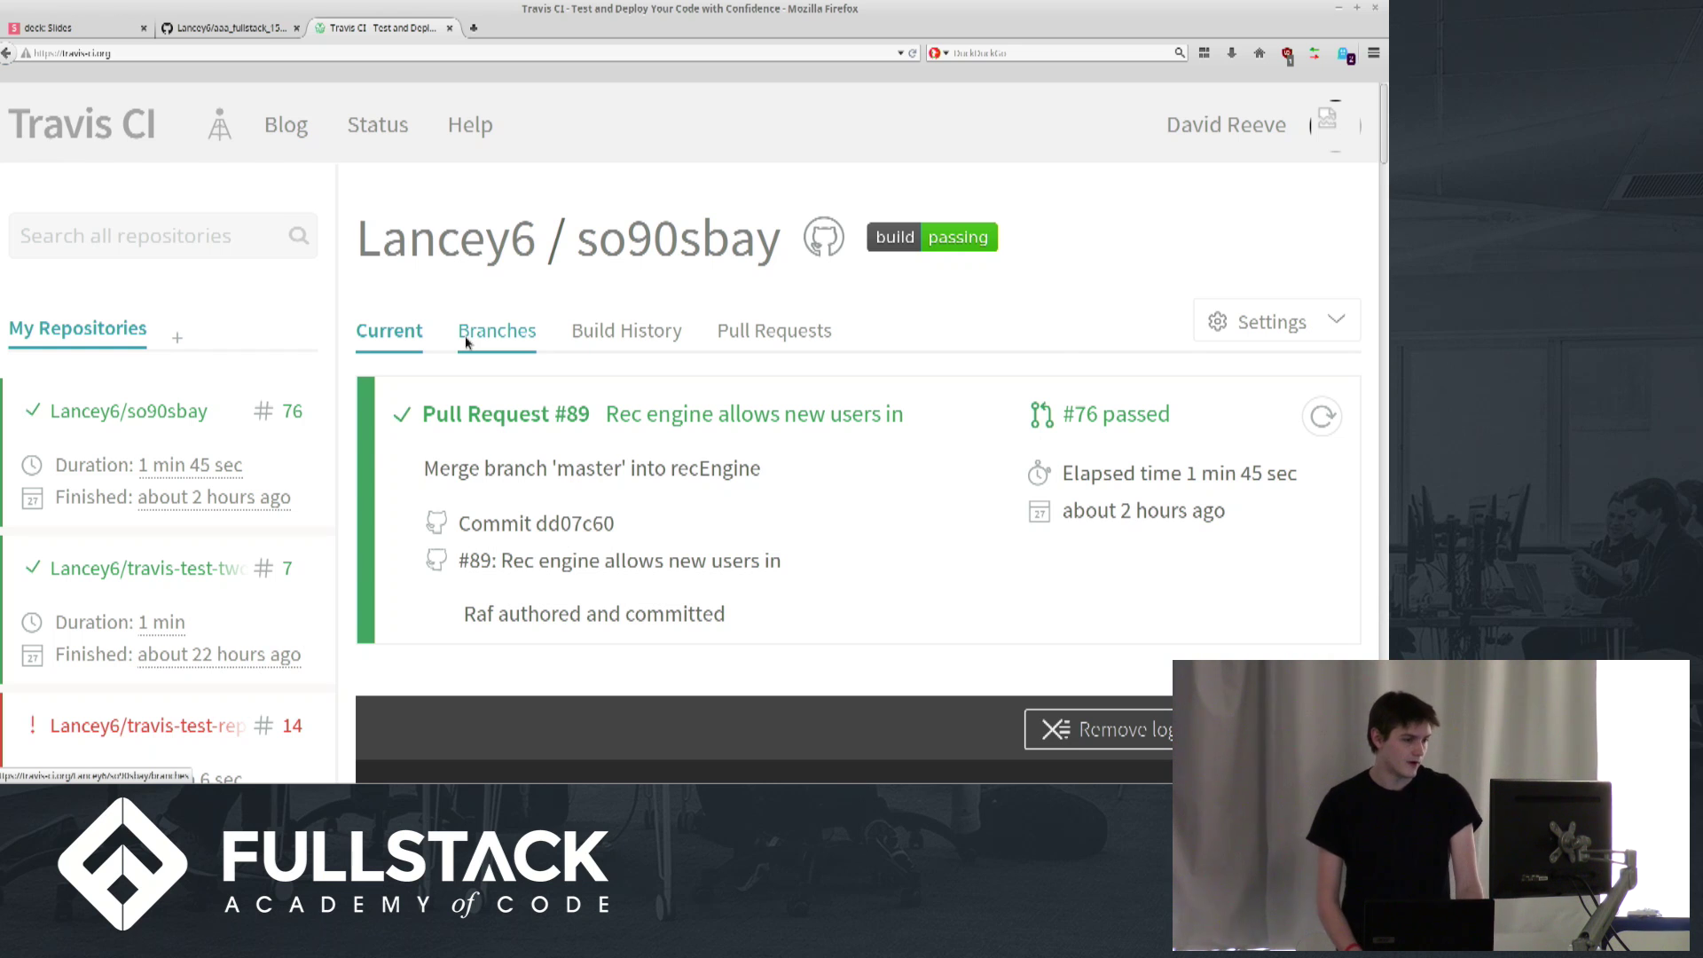
key("alt+Tab")
key("alt+Tab")
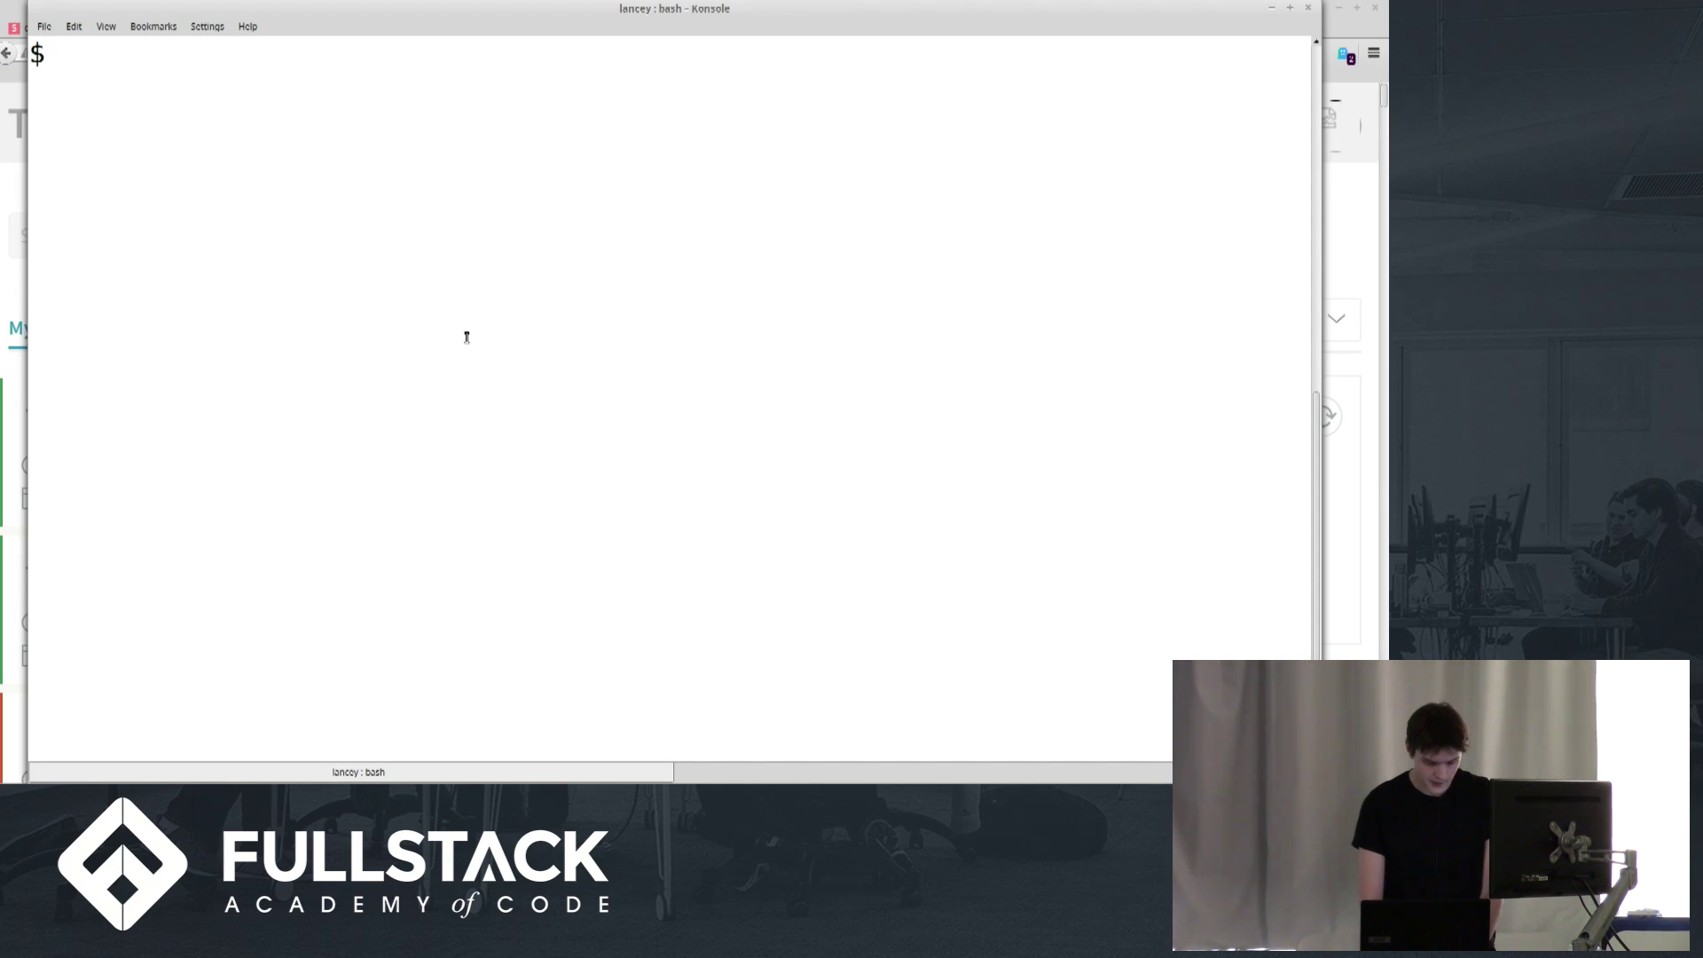
Check the current git branch, then run git init in the home folder
type("git bran")
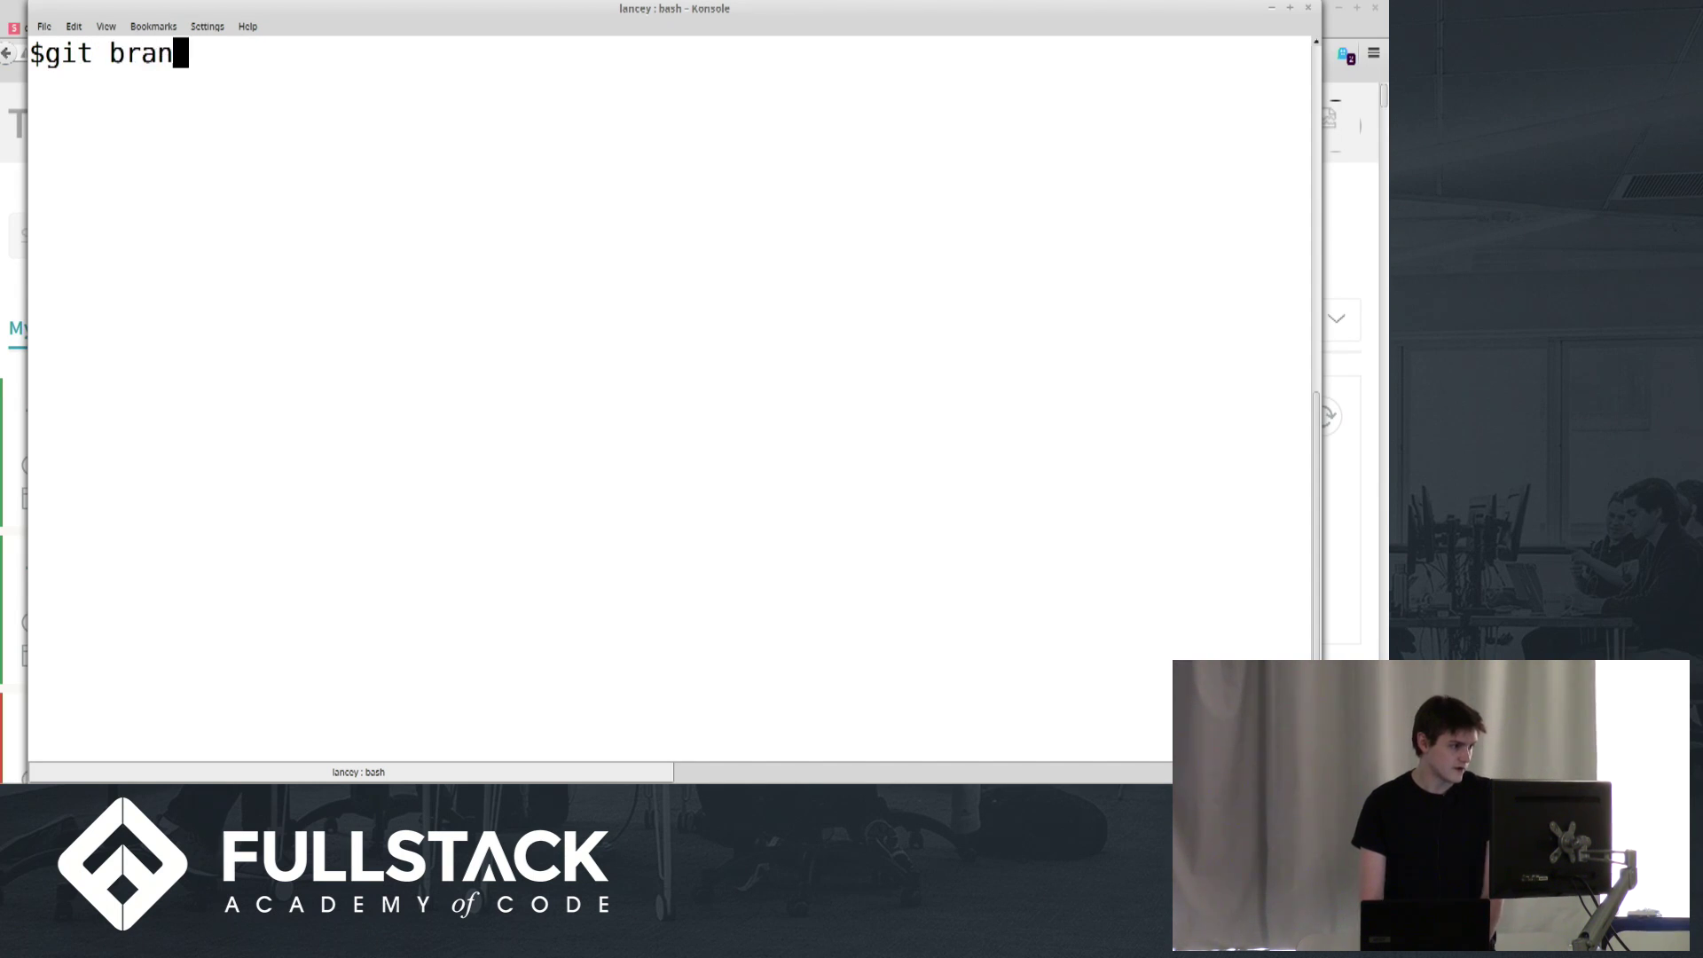
type("ch")
key("Return")
type("git s")
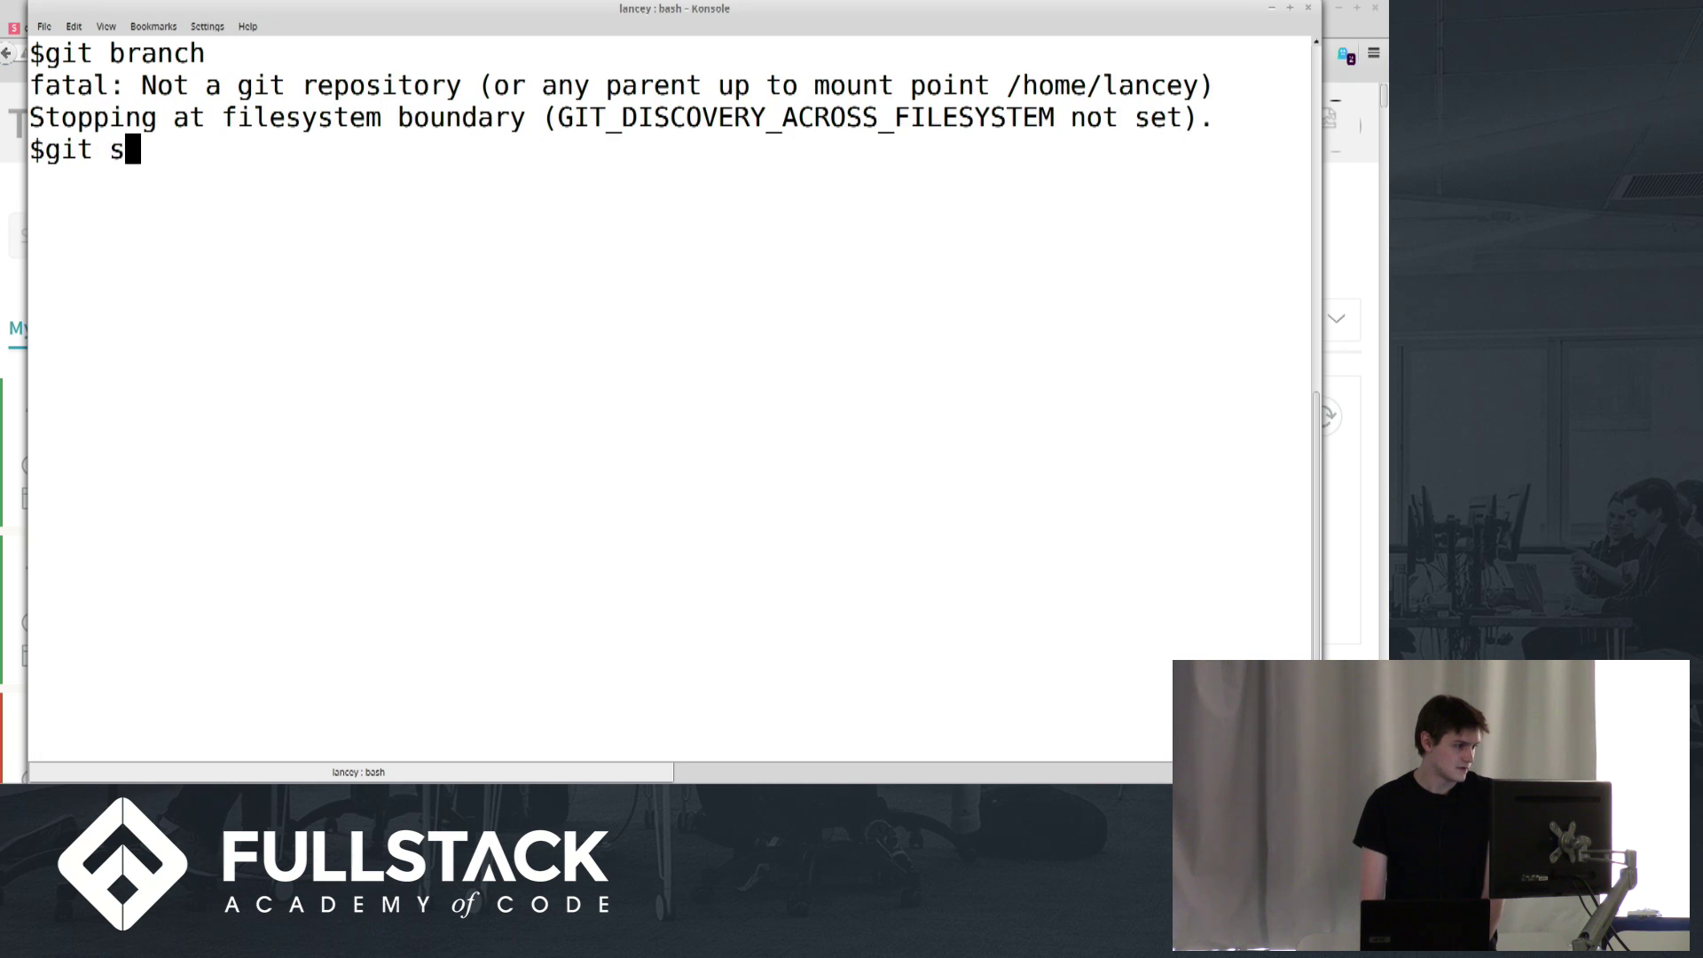
key("BackSpace")
type("init")
key("Return")
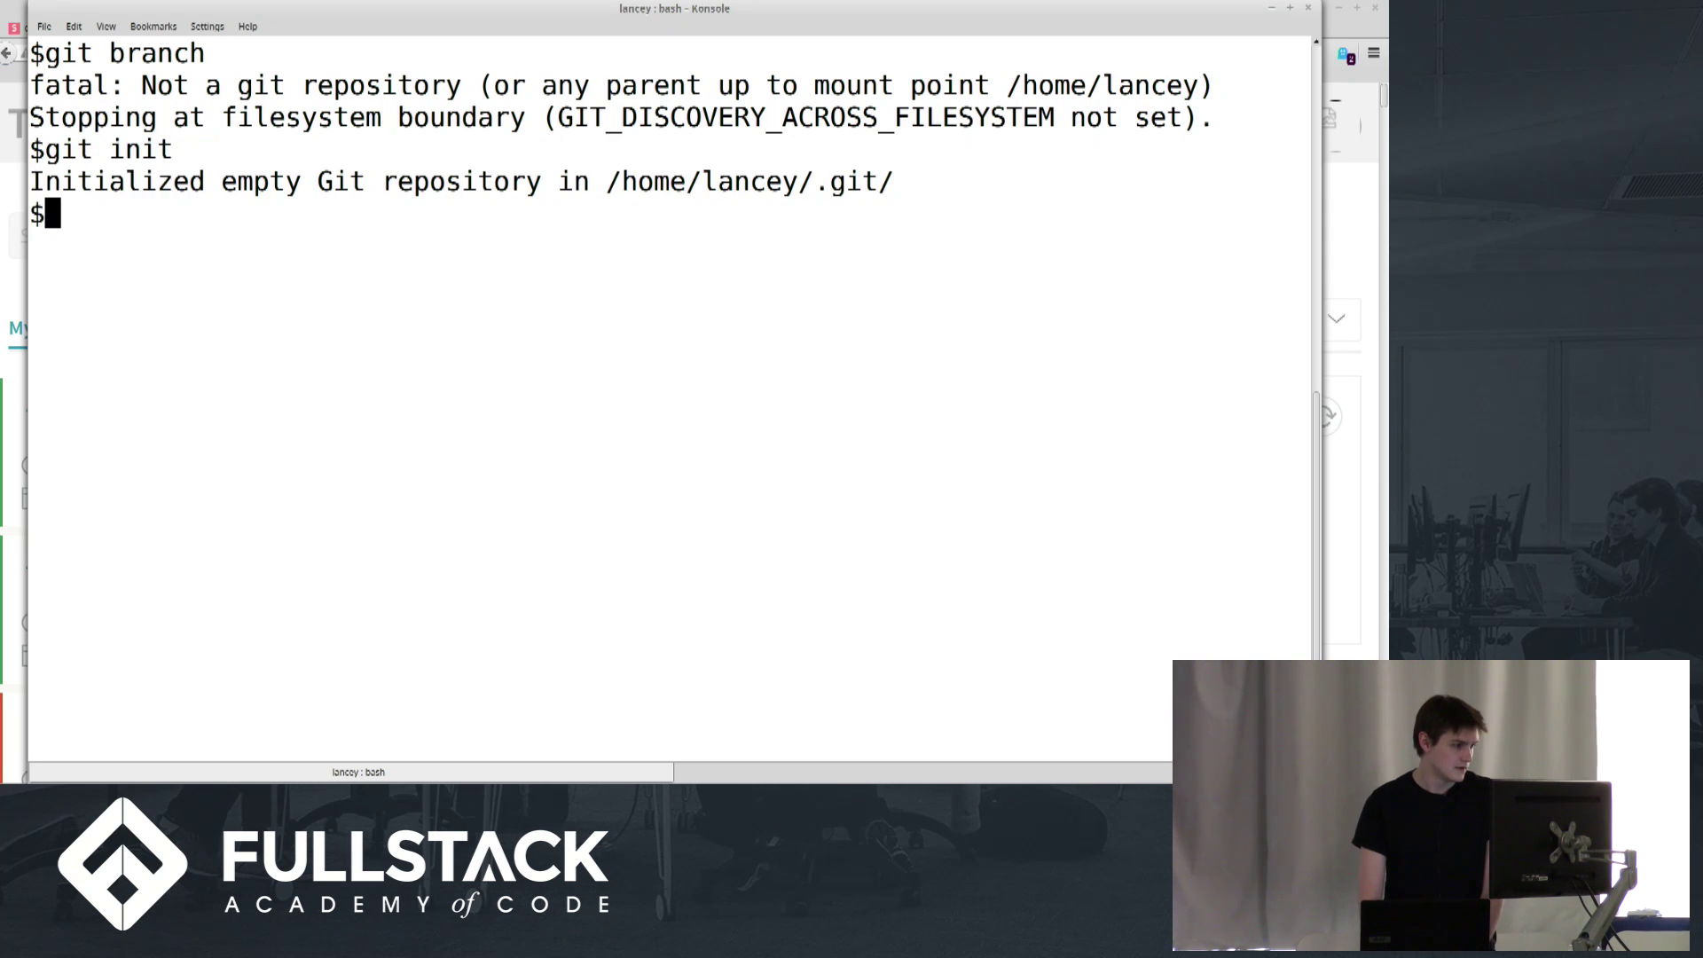
Add the repository's GitHub SSH clone address as the origin remote
type("git remot")
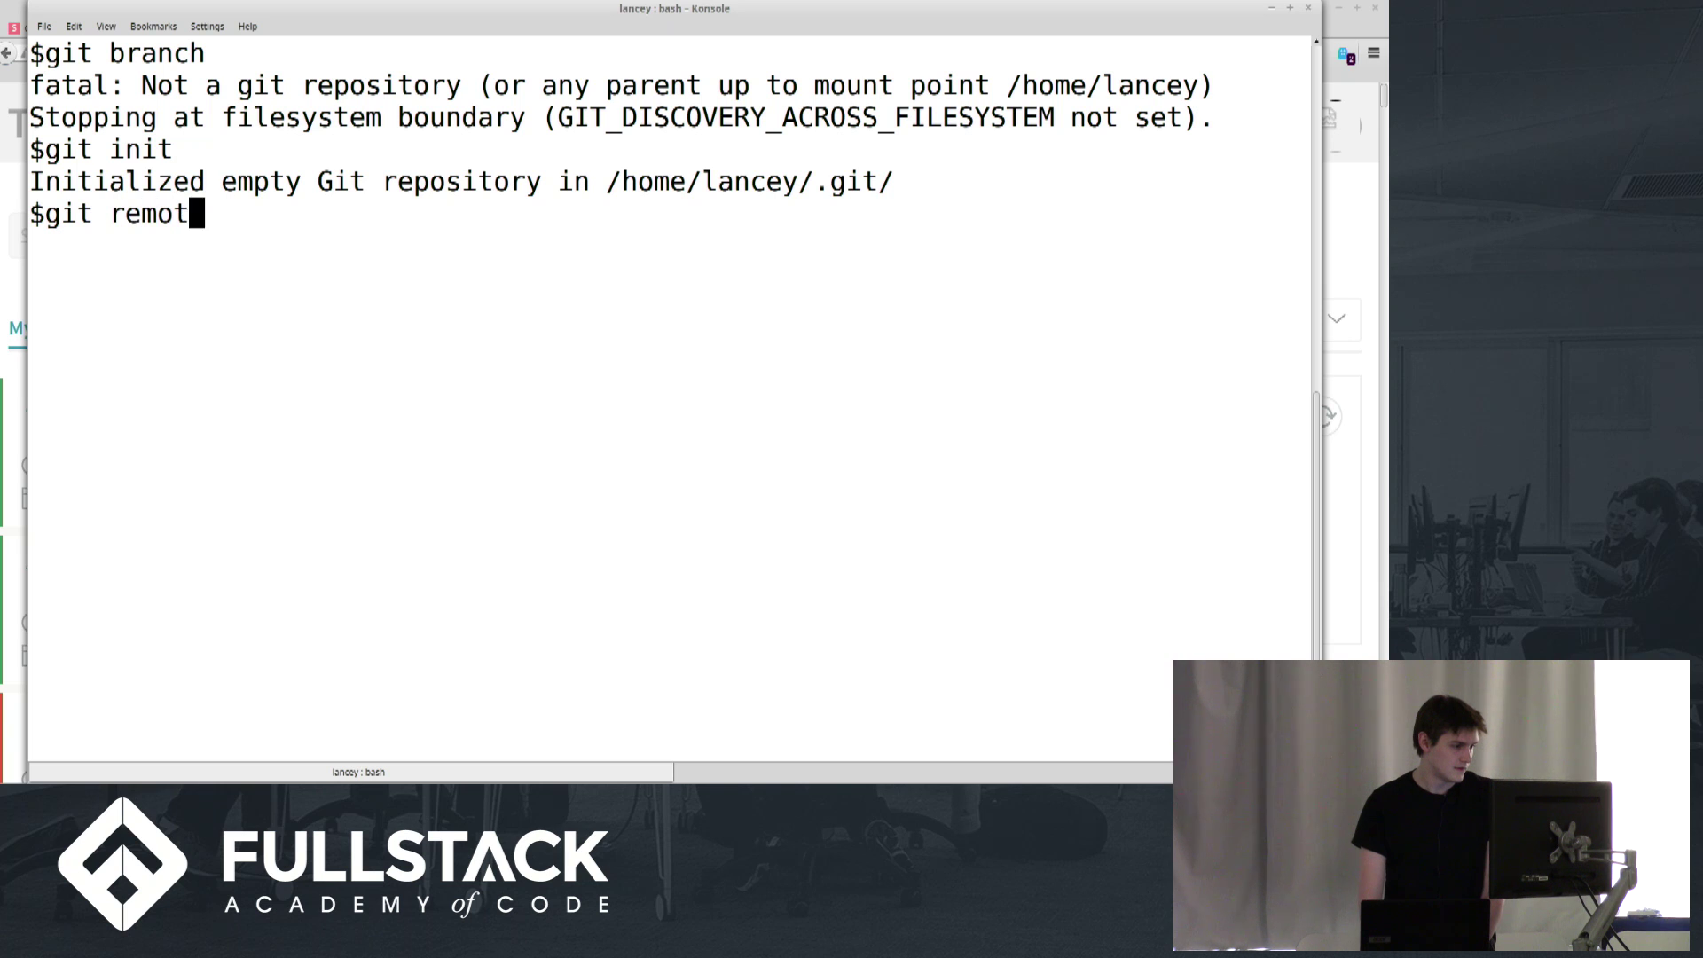
type("e add origin")
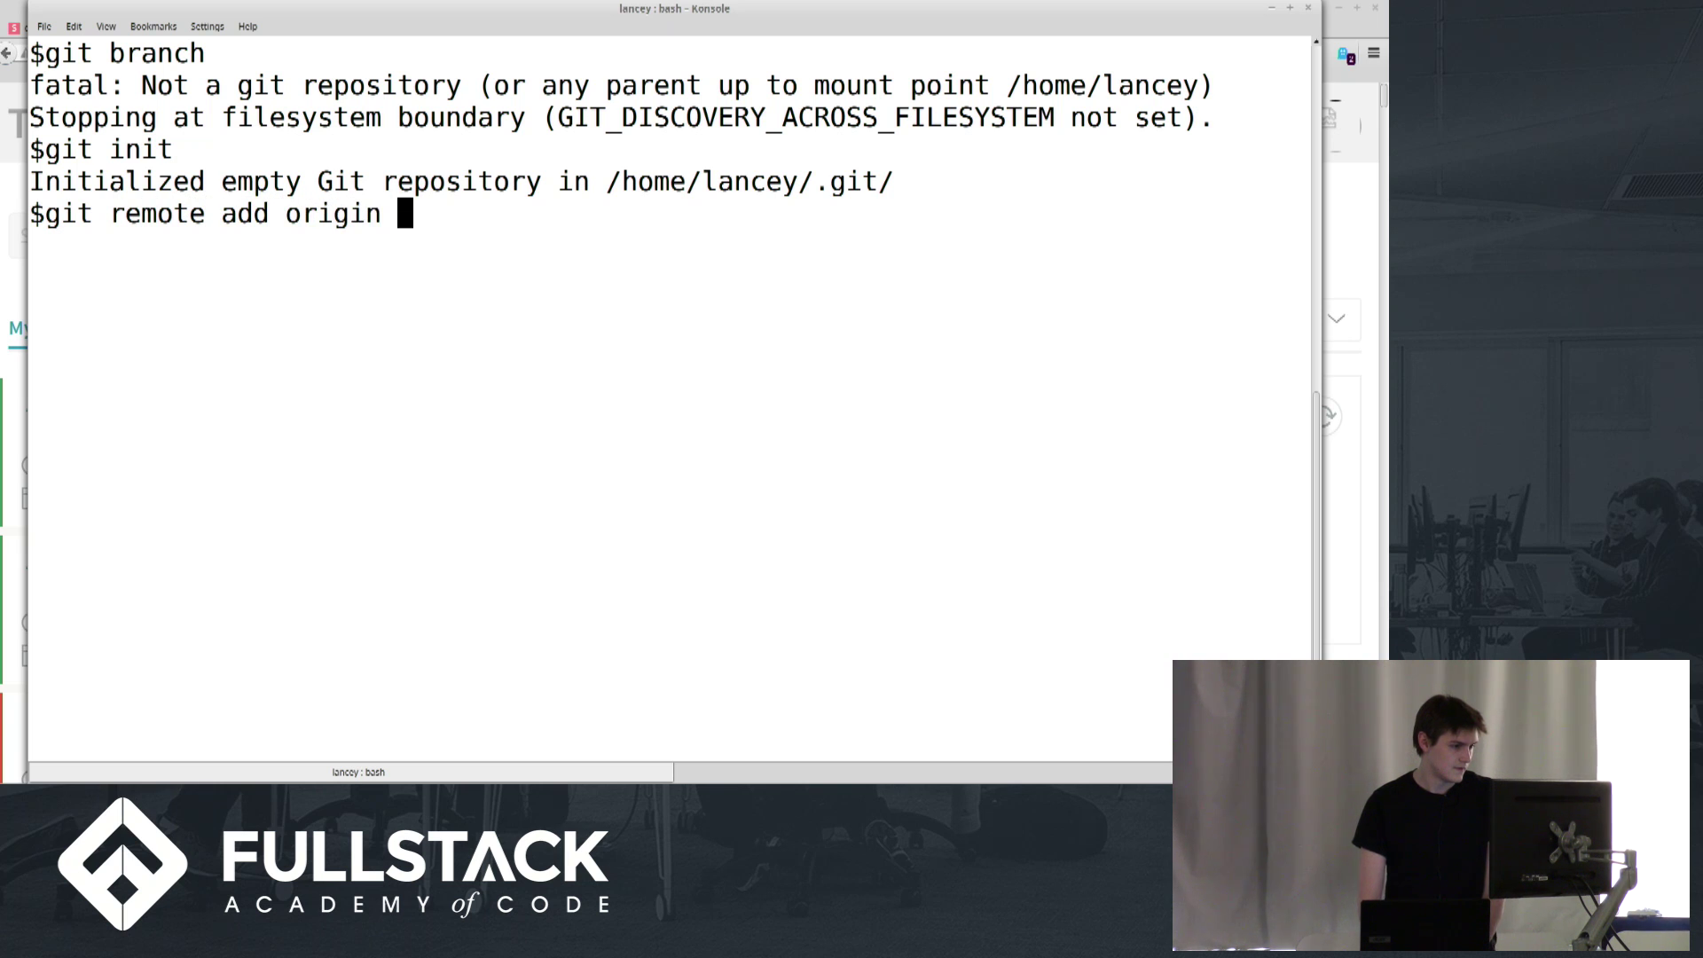
key("alt+Tab")
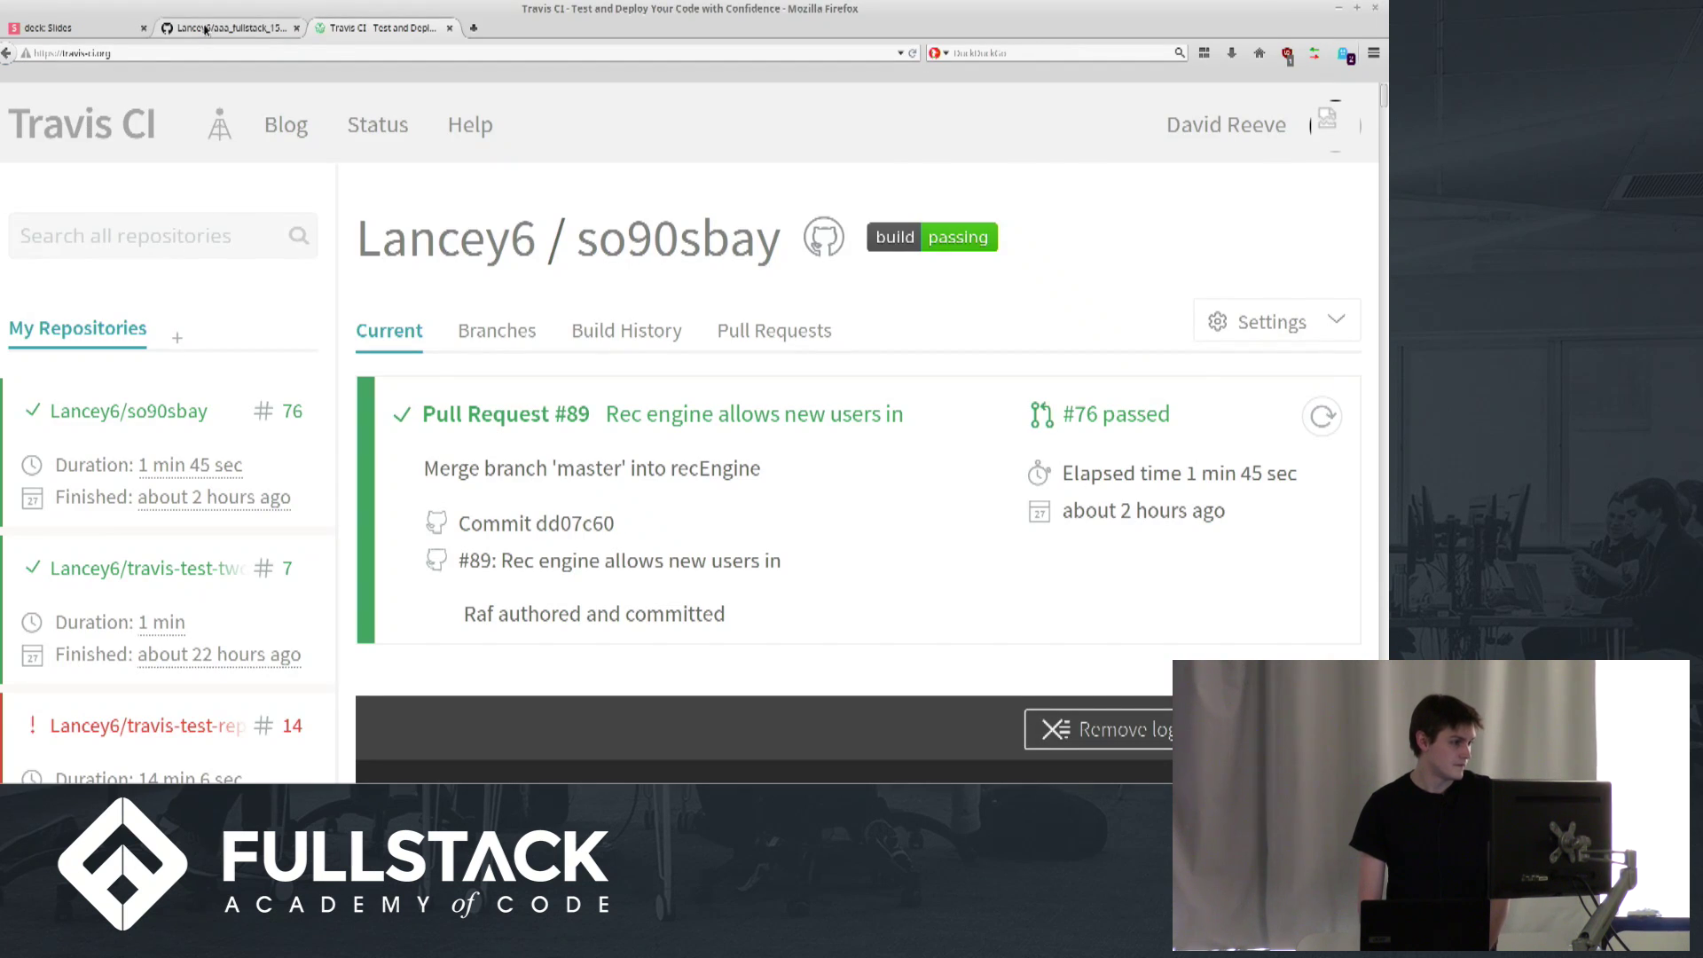
left_click(204, 29)
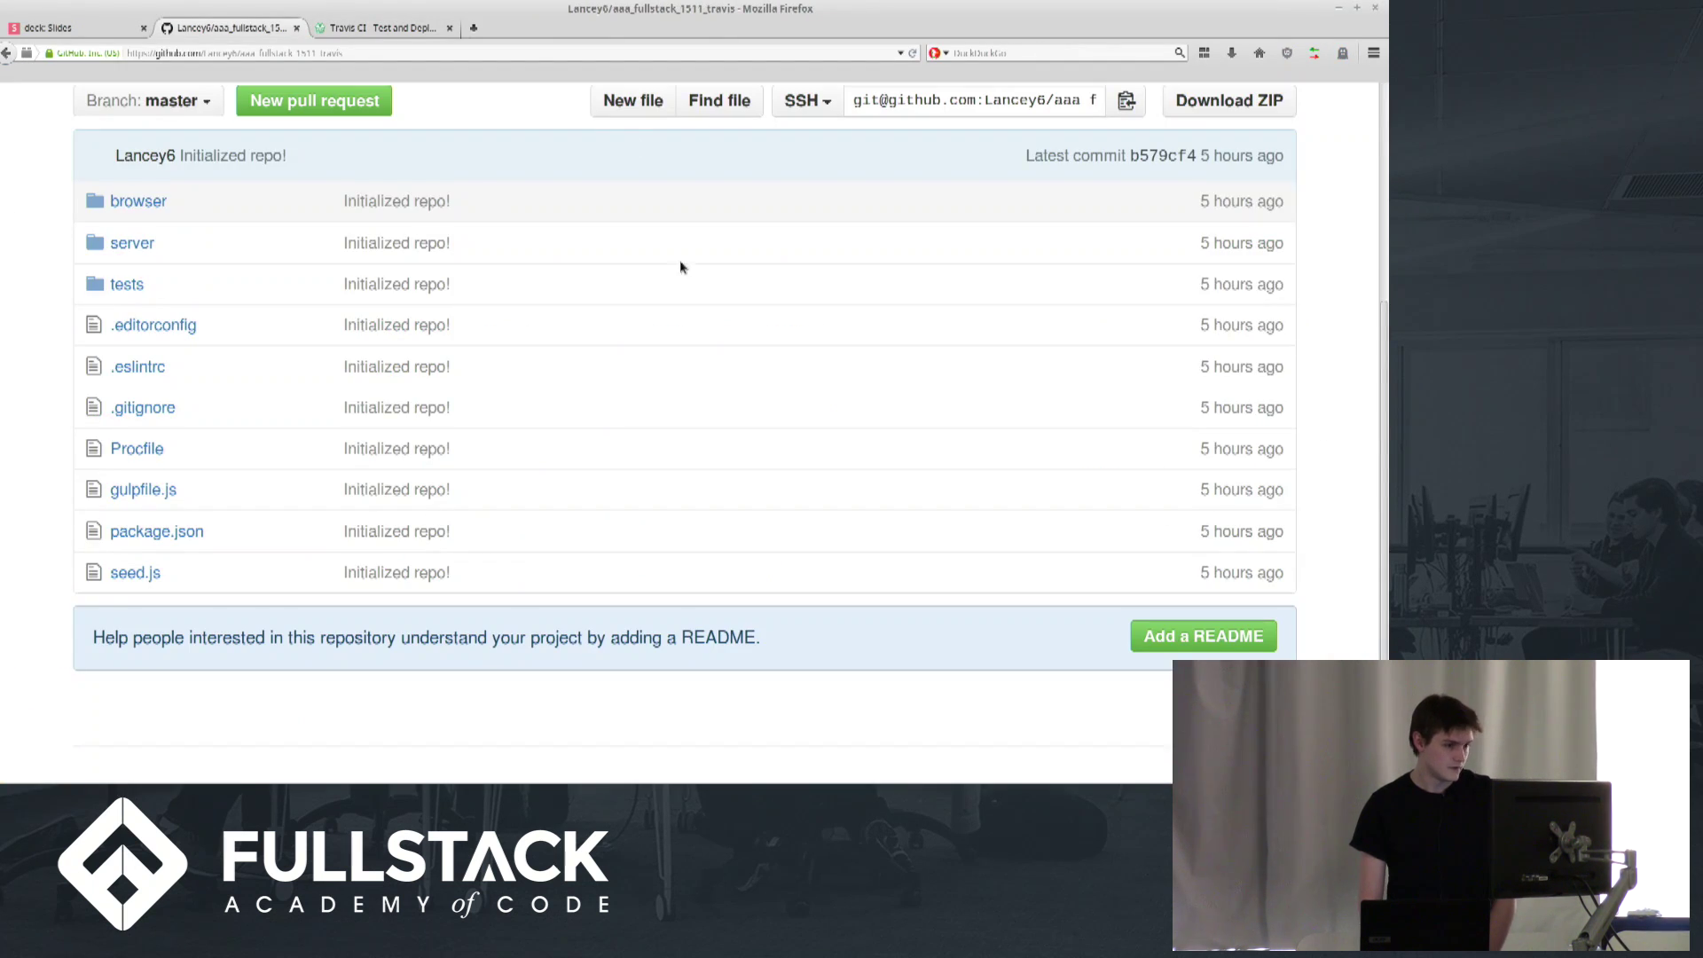
left_click(965, 98)
key("alt+Tab")
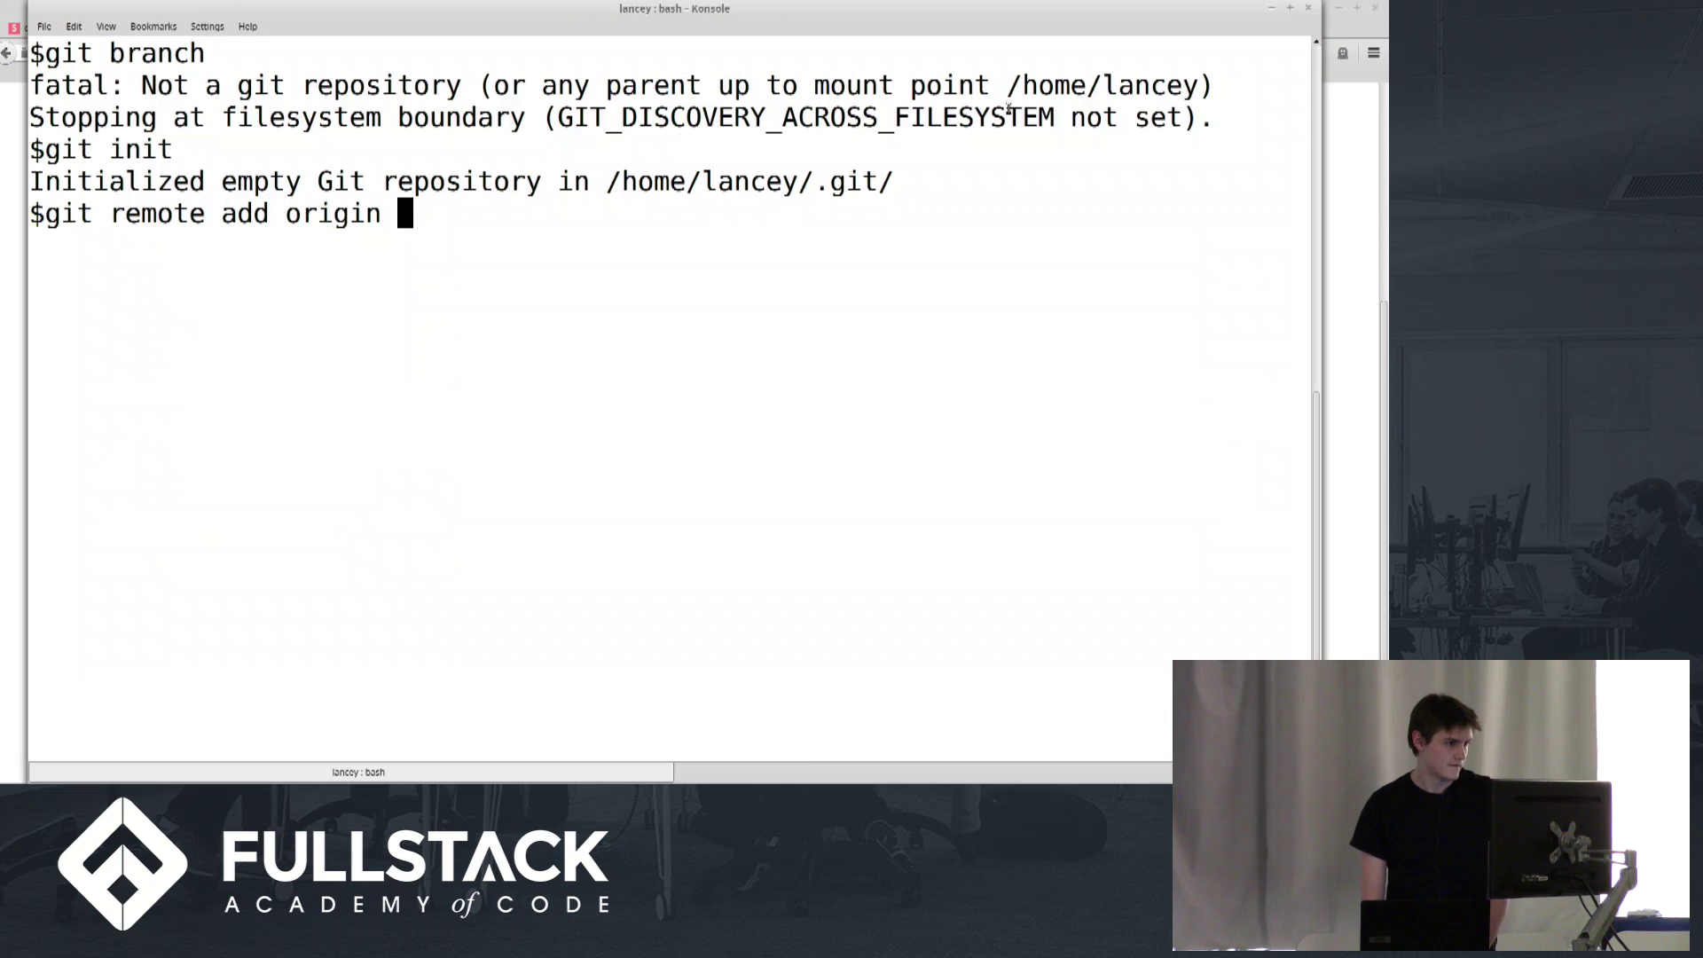
right_click(668, 291)
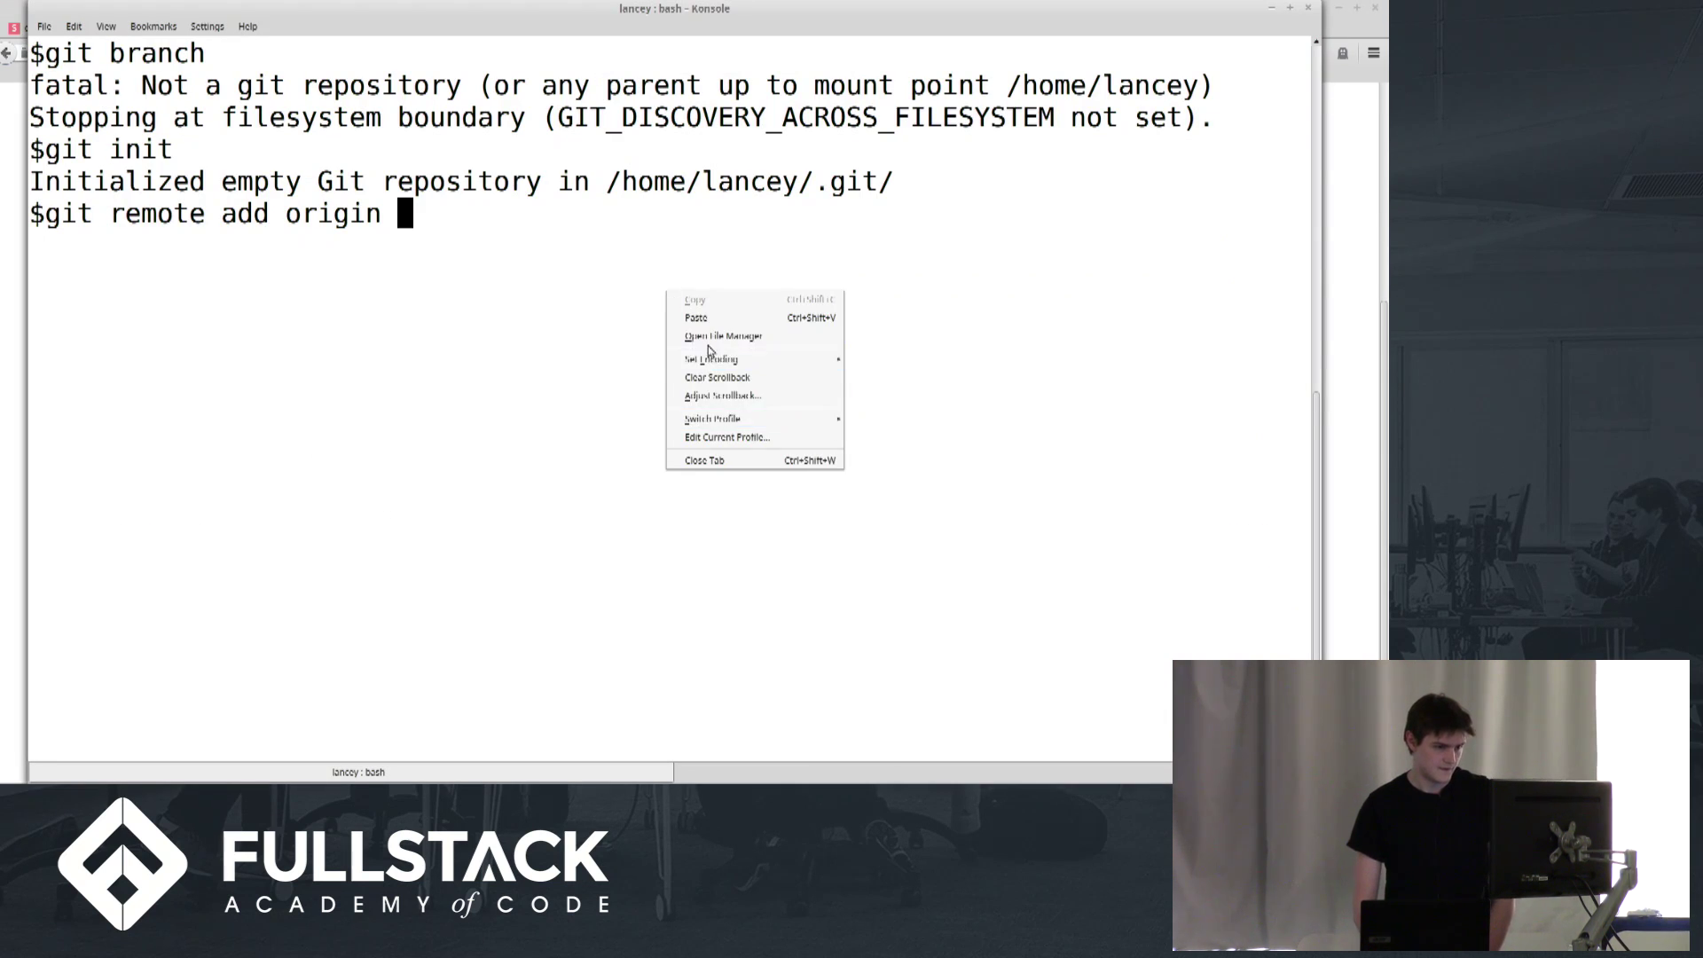
left_click(701, 317)
key("Return")
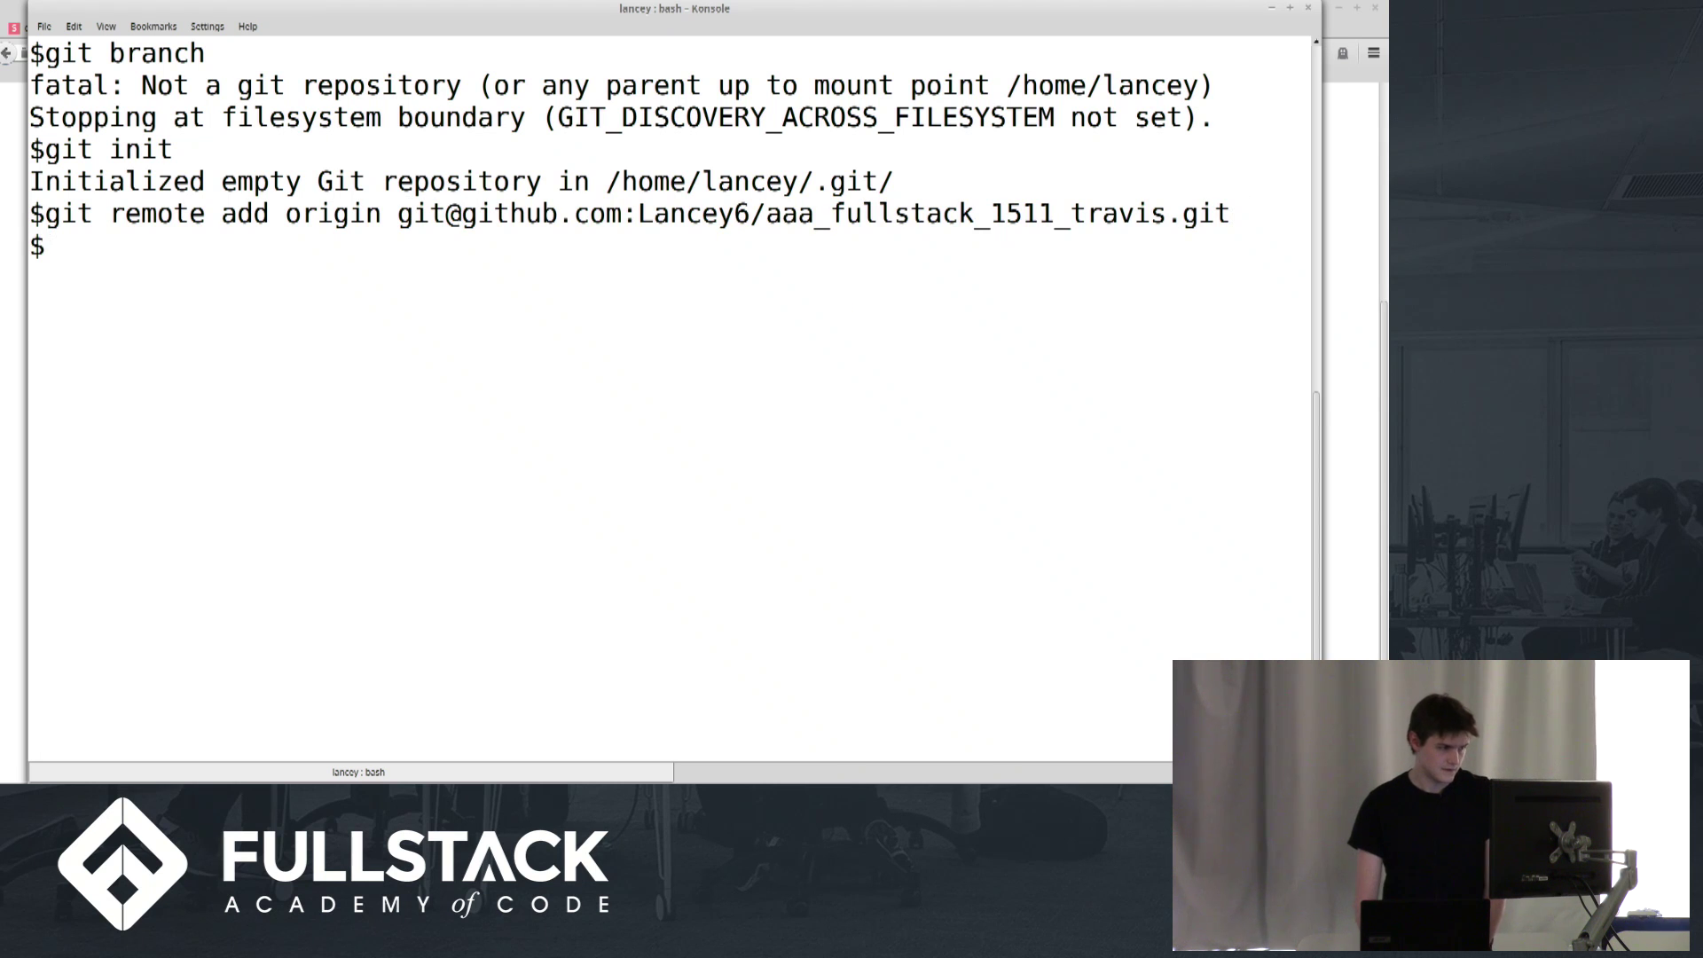
Run git status, then begin changing into the FullstackAcademy folder
type("git ")
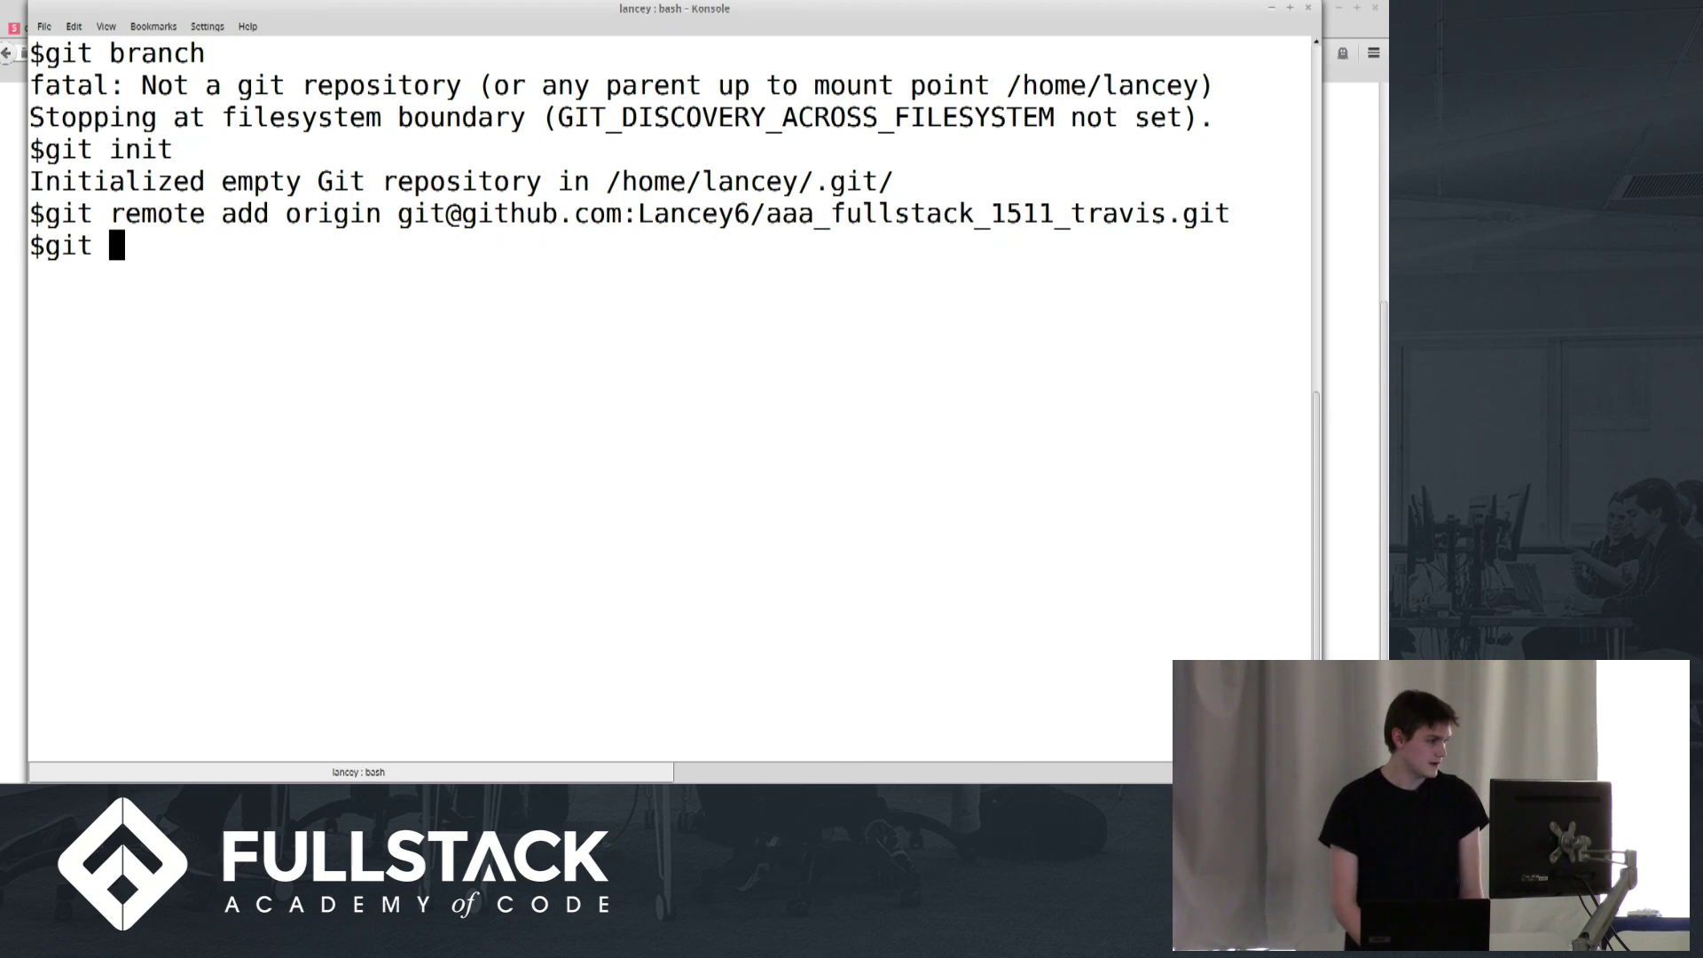
type("status")
key("Return")
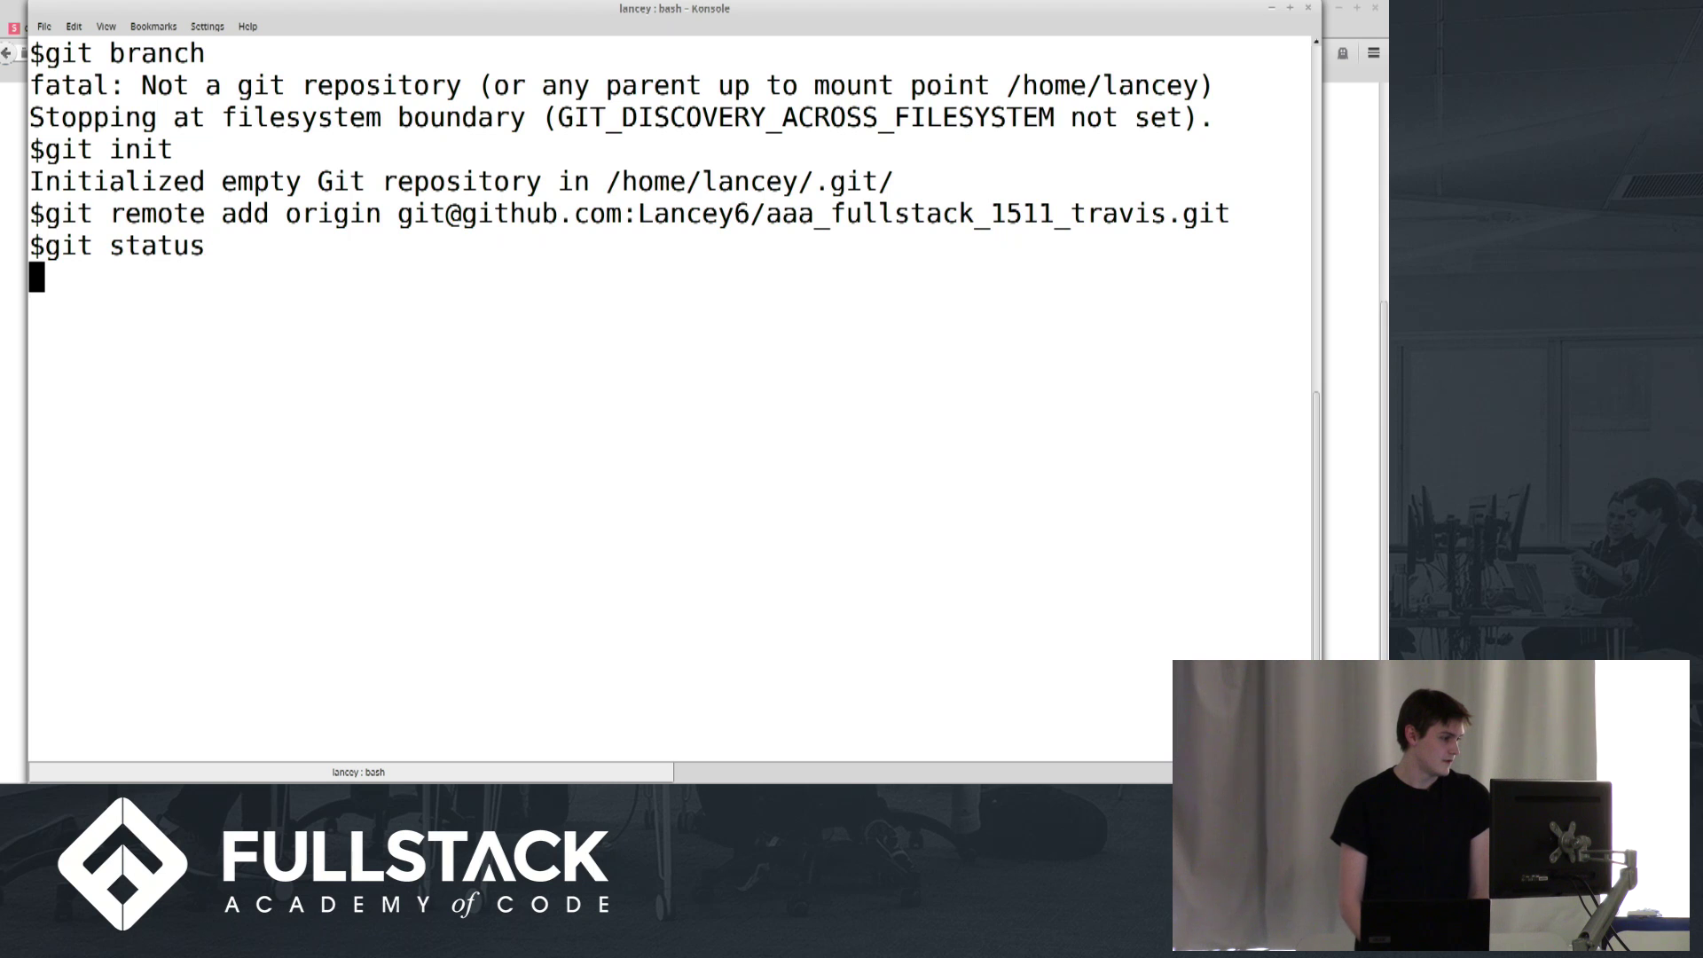
type("g")
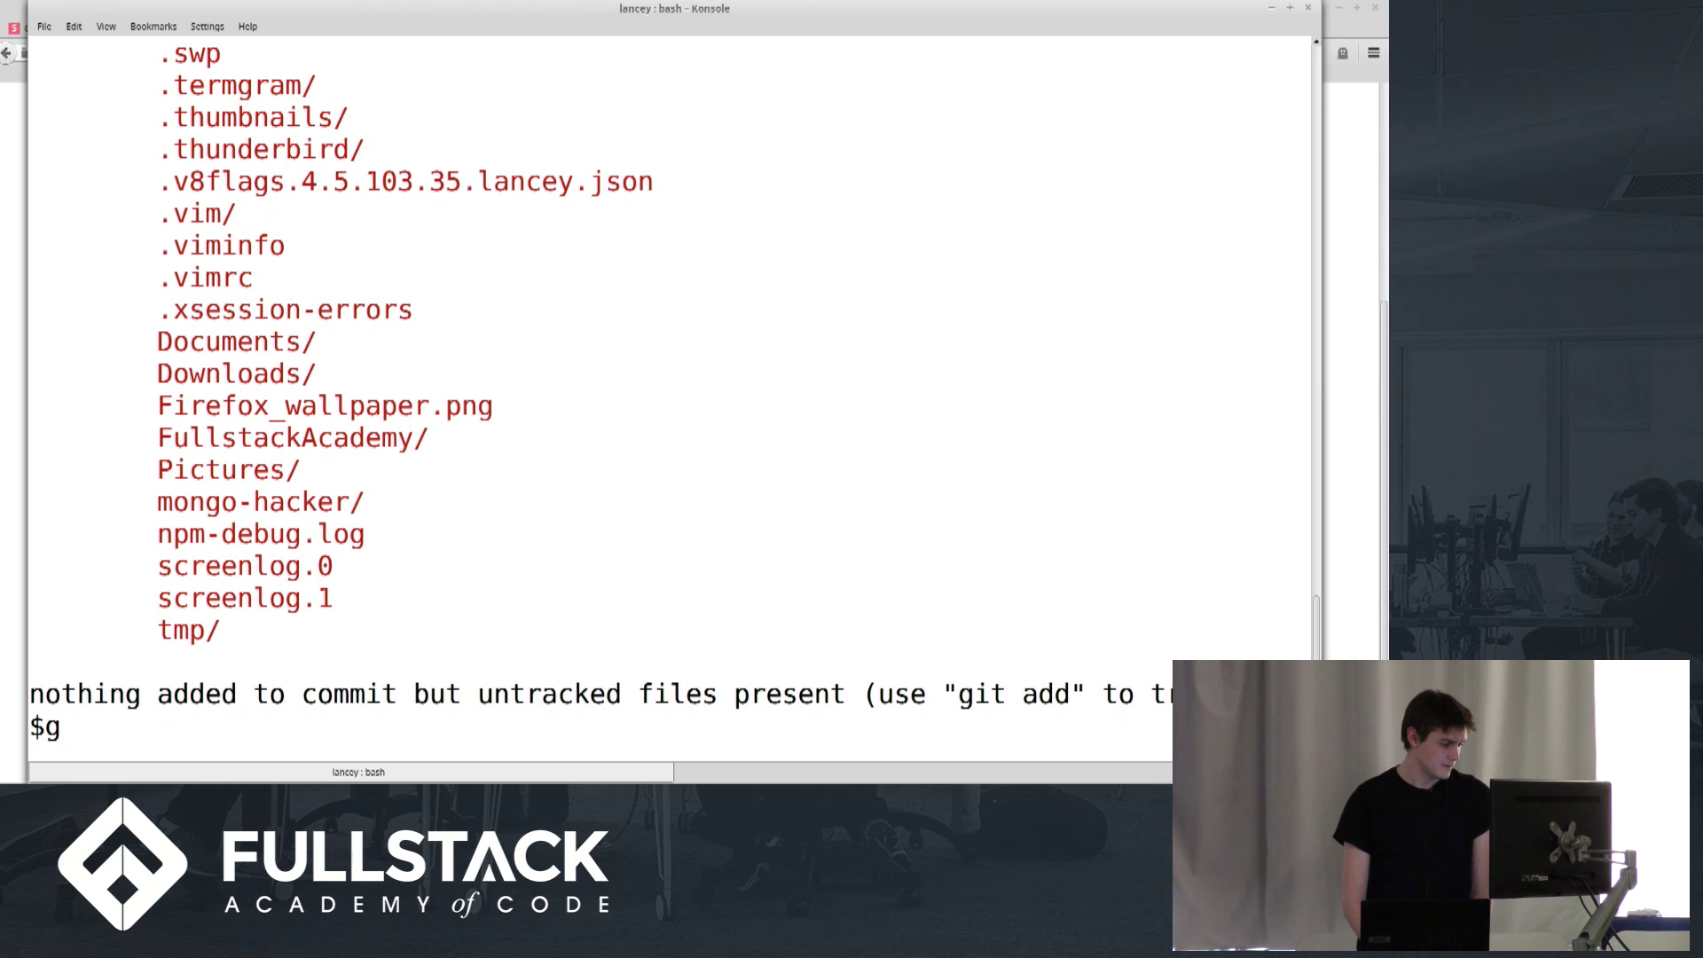
type("it add .")
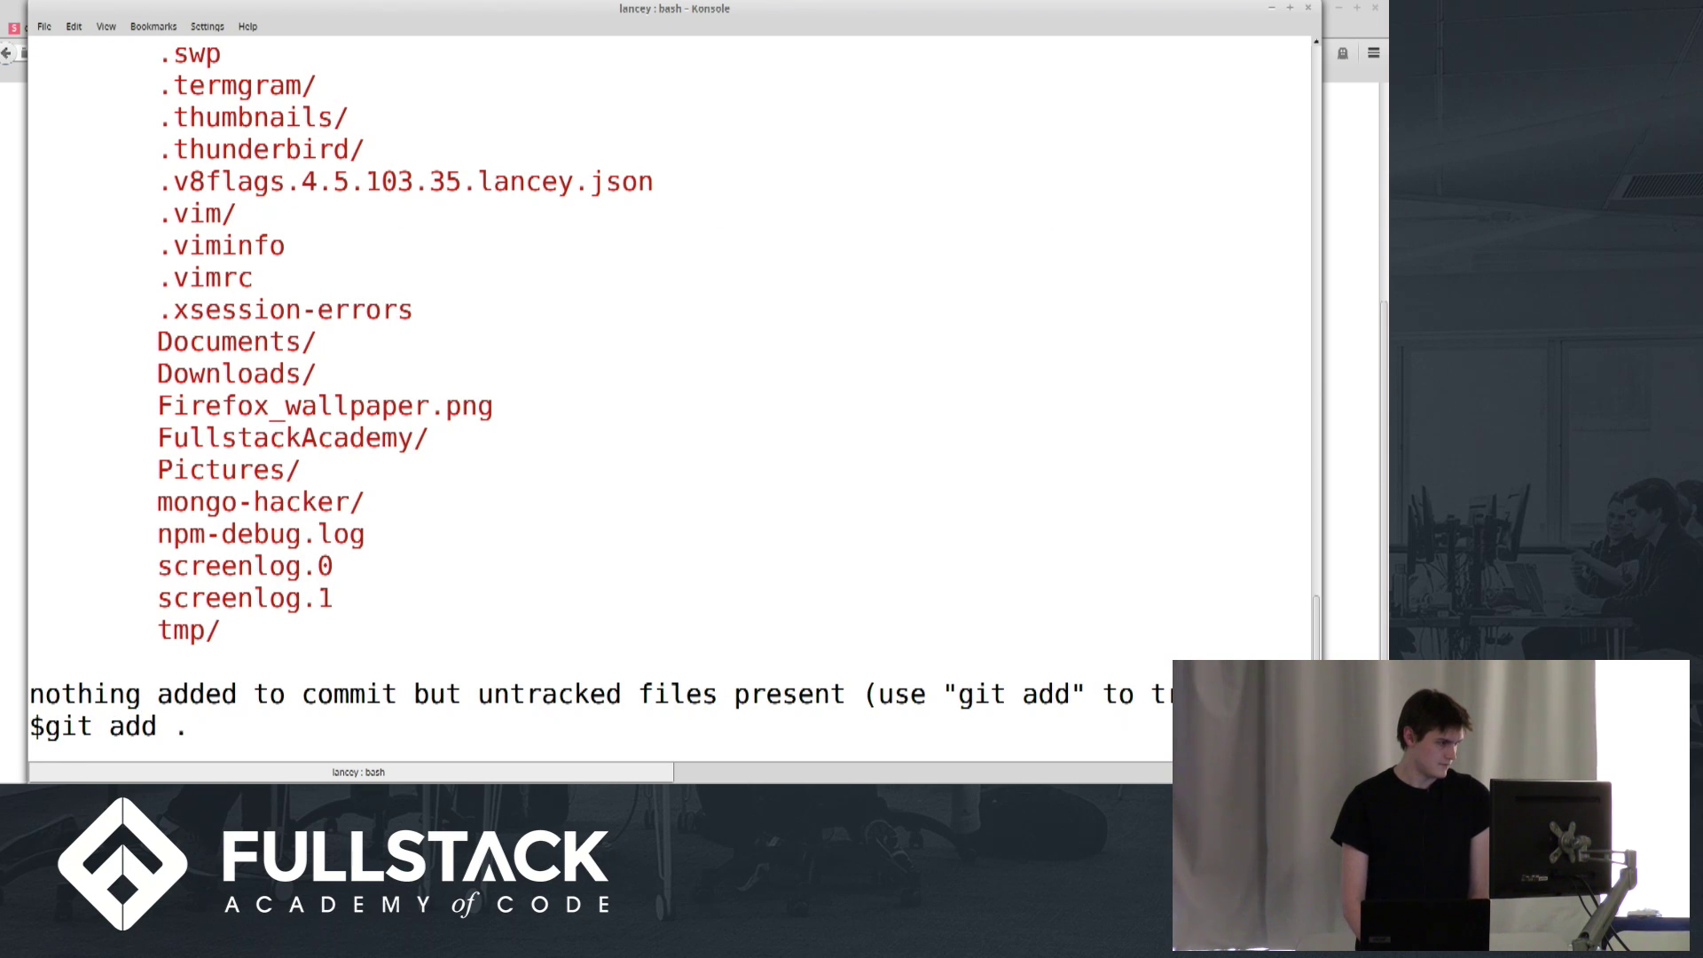
key("BackSpace")
key("BackSpace")
key("BackSpace")
key("BackSpace")
key("BackSpace")
key("BackSpace")
key("BackSpace")
key("BackSpace")
key("BackSpace")
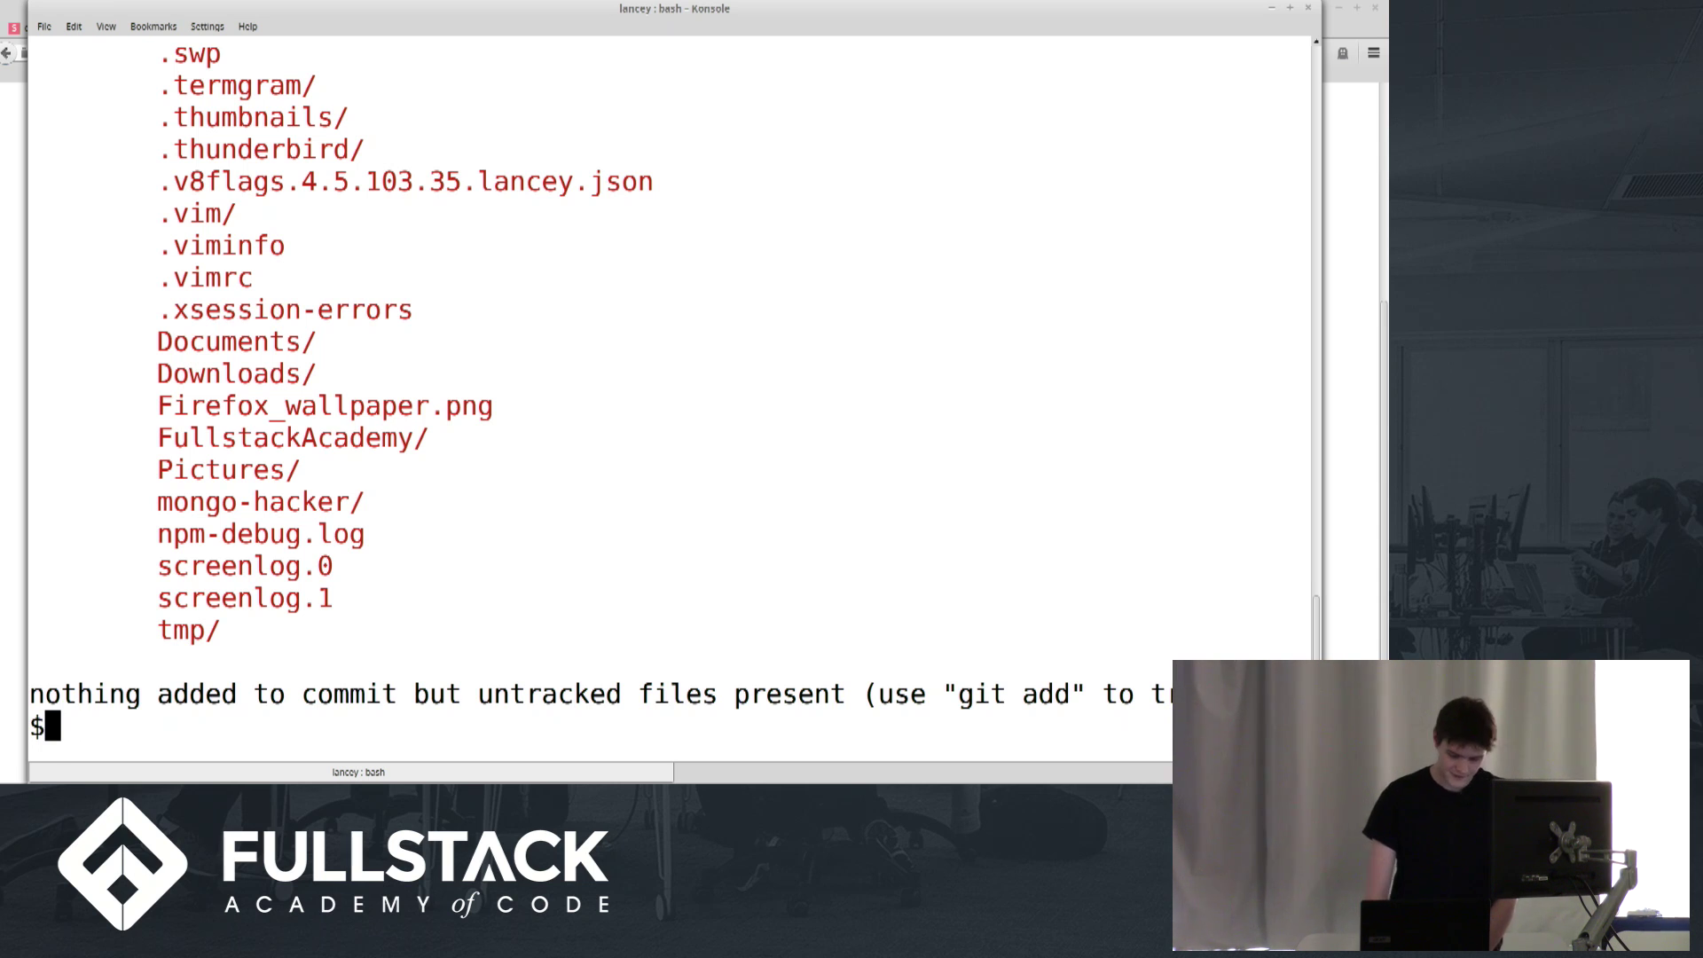
type("co")
key("BackSpace")
key("BackSpace")
type("rm .git")
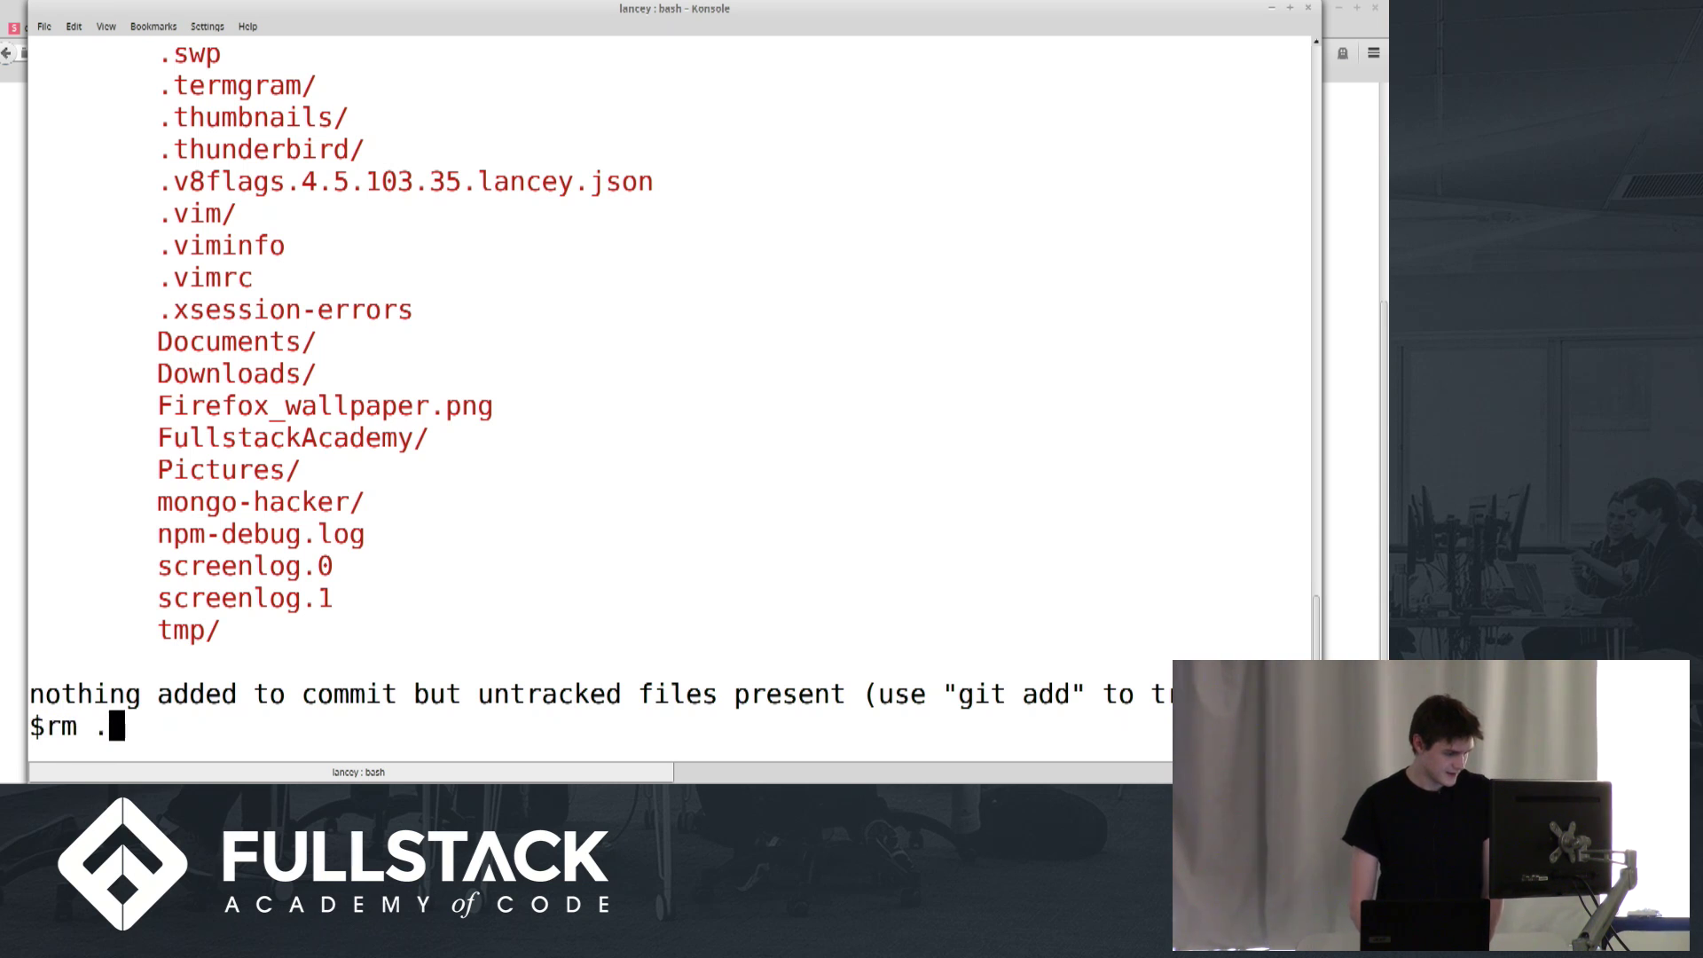
key("BackSpace")
key("BackSpace")
key("BackSpace")
key("BackSpace")
key("BackSpace")
key("BackSpace")
key("BackSpace")
key("BackSpace")
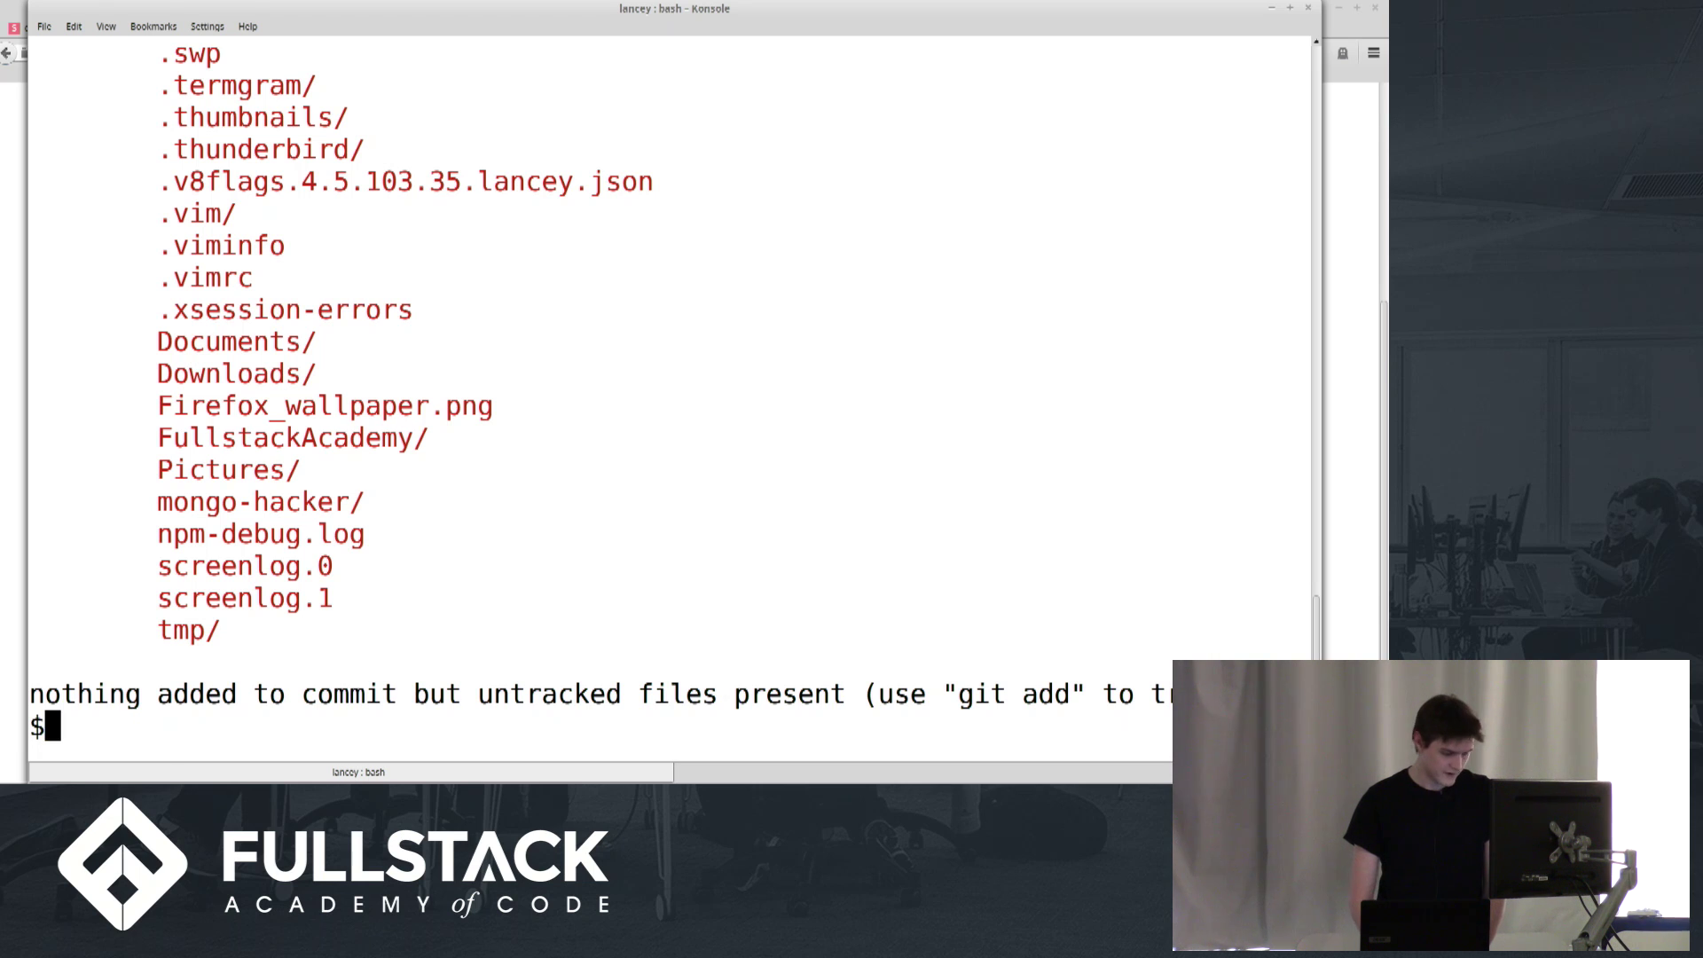
type("cd Fu")
key("Tab")
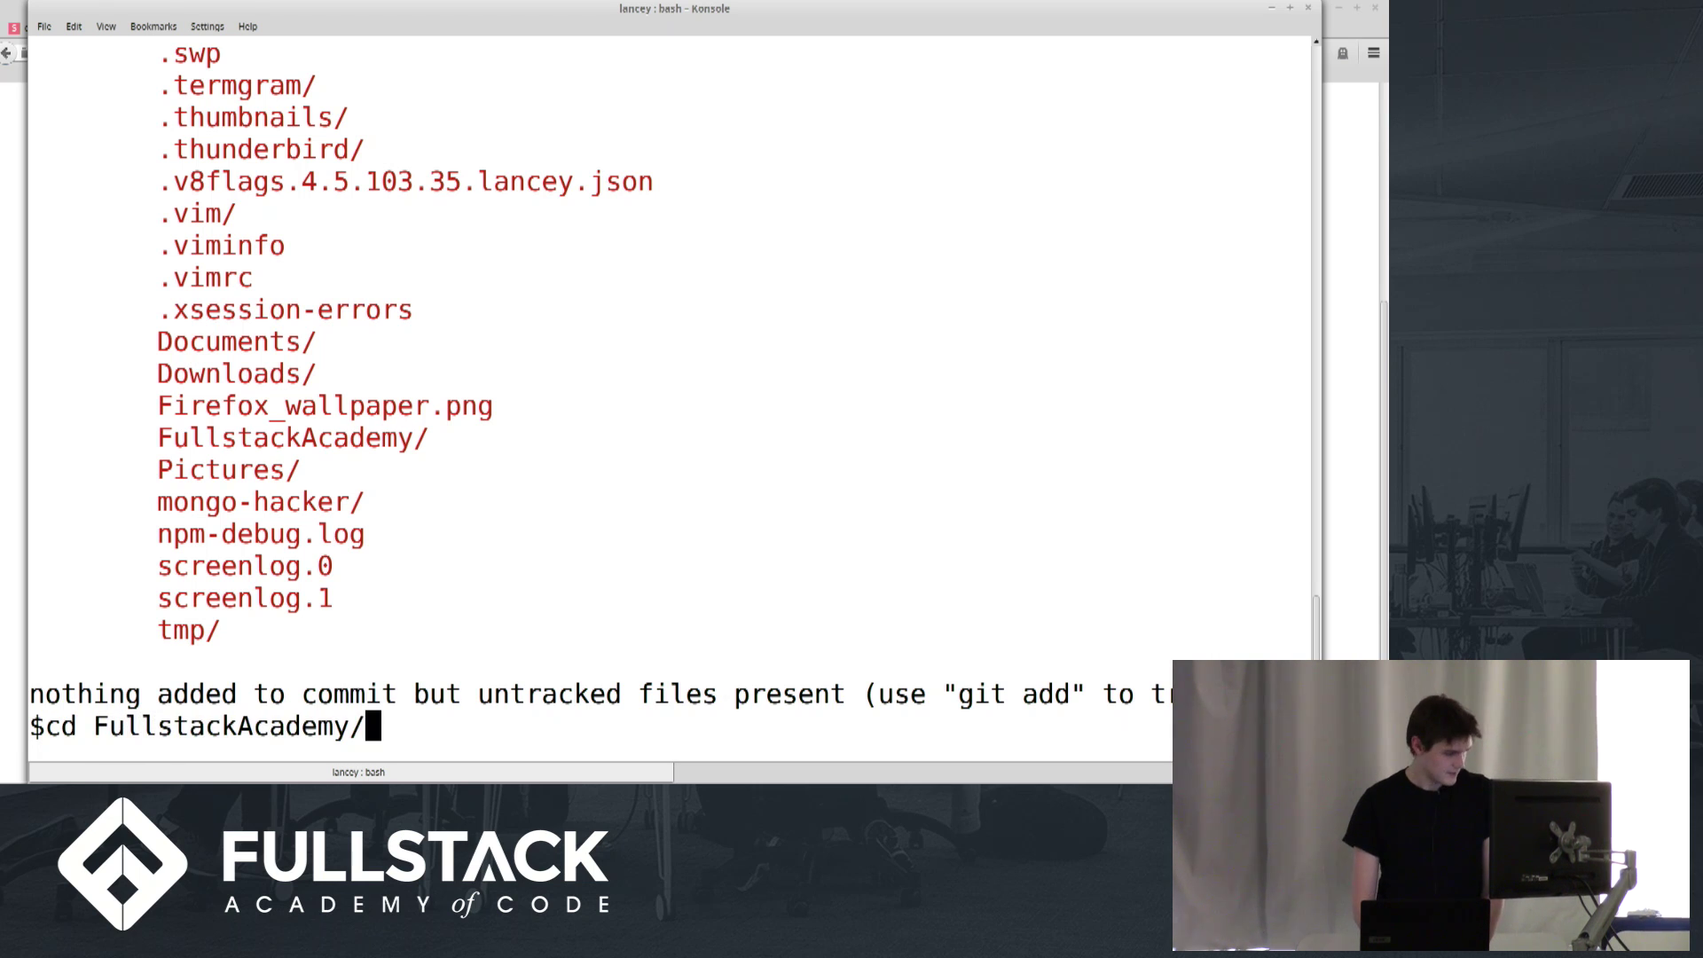
Enter the aaa_fullstack_1511_travis project folder and review its git status and commit log
type("a")
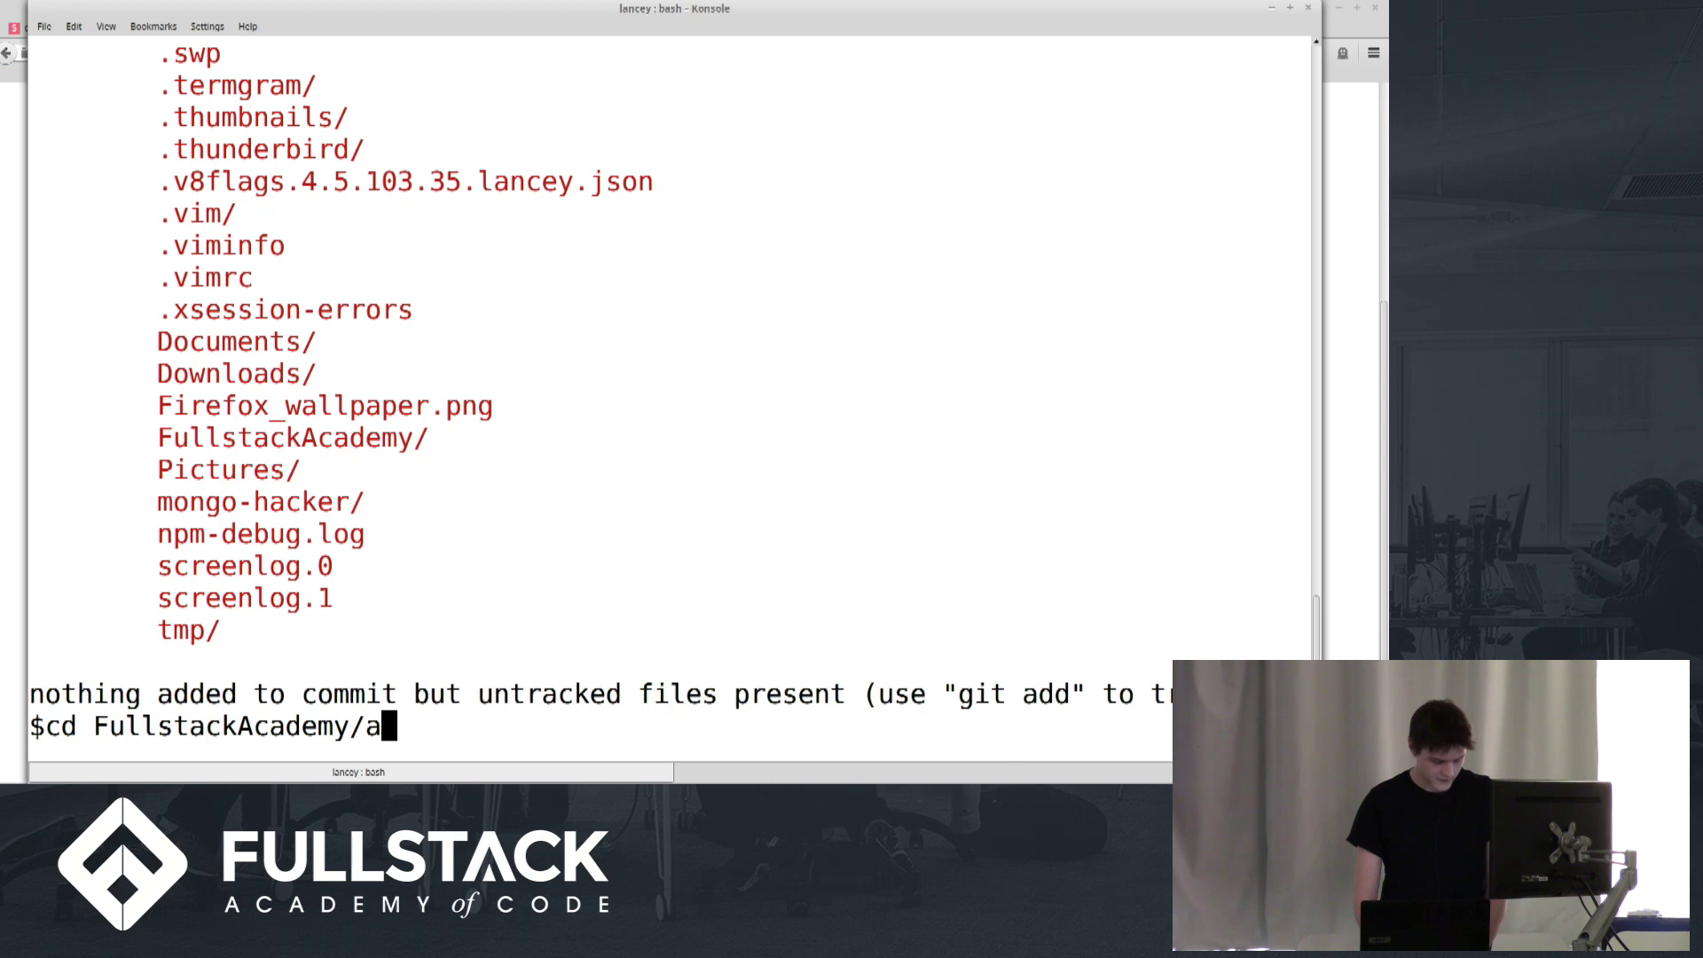
key("Tab")
key("Return")
type("git status")
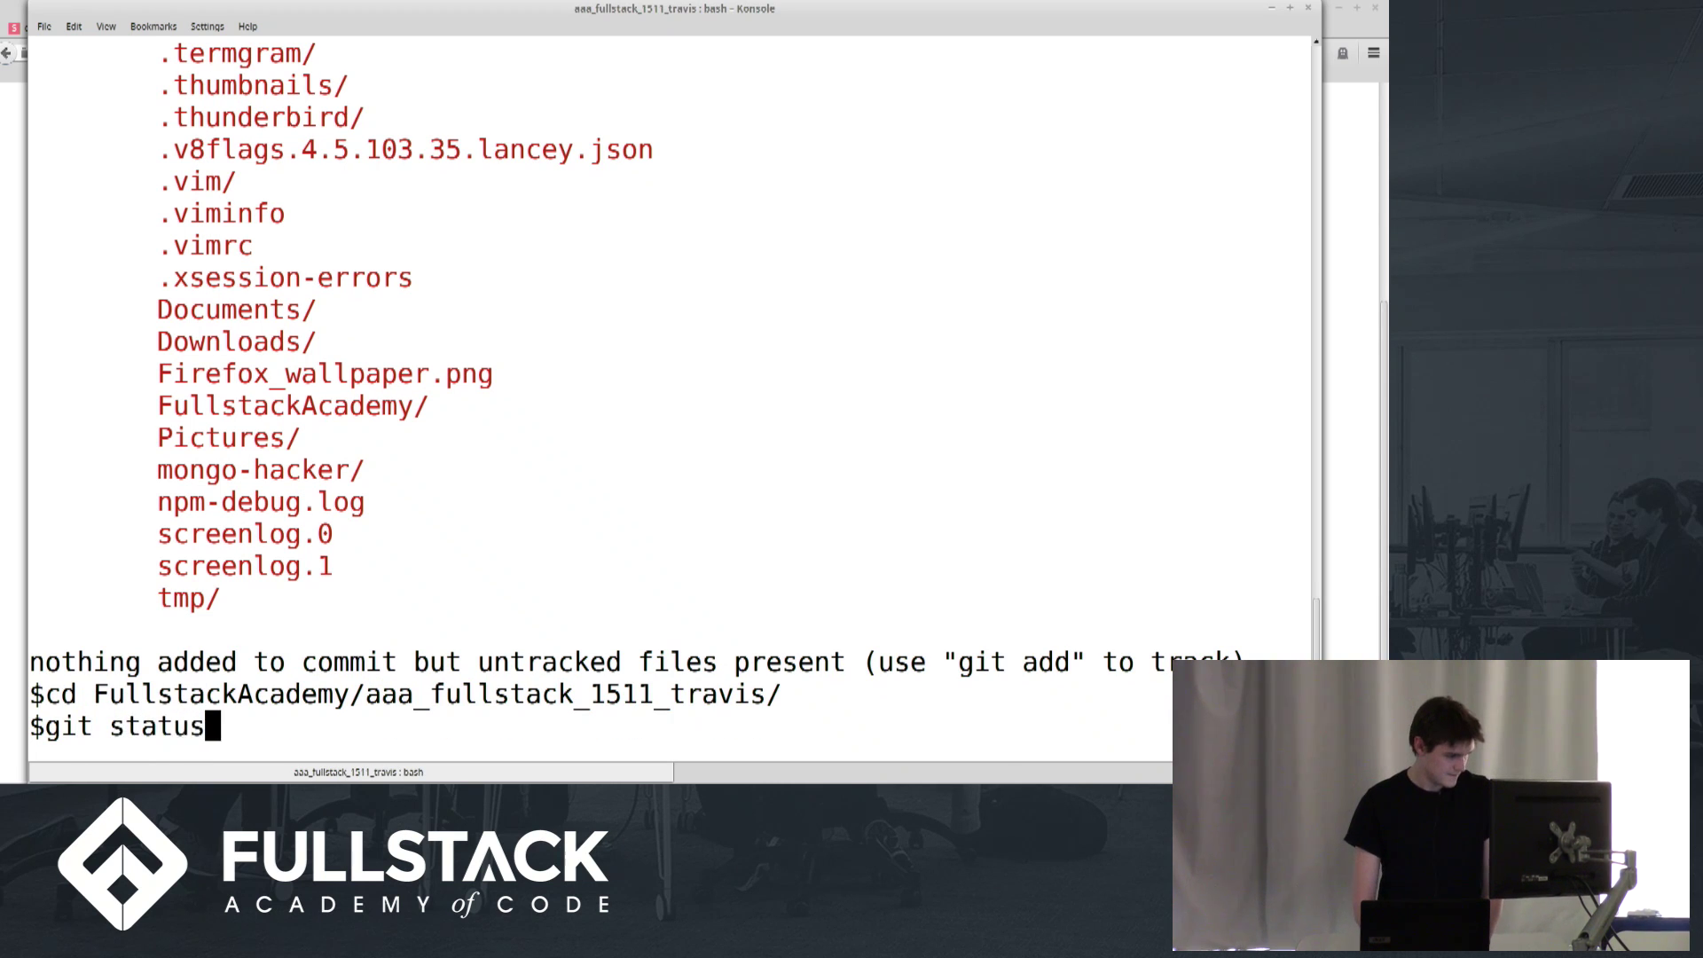
key("Return")
type("gti")
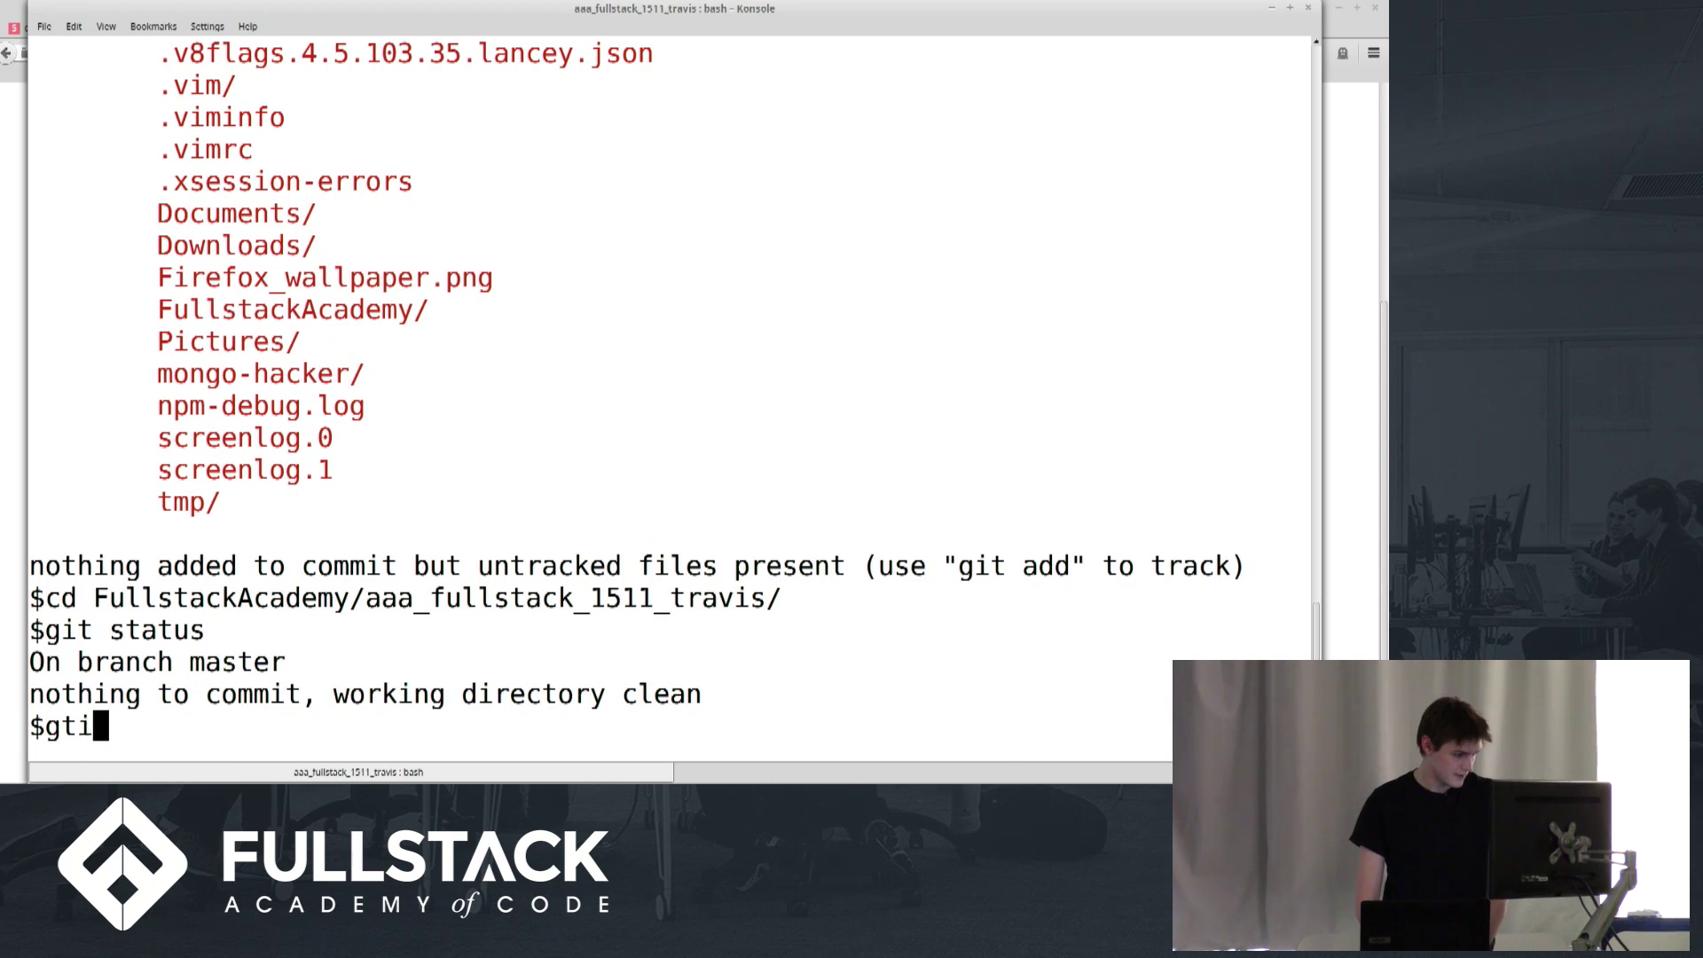
key("BackSpace")
key("BackSpace")
key("BackSpace")
type("it log")
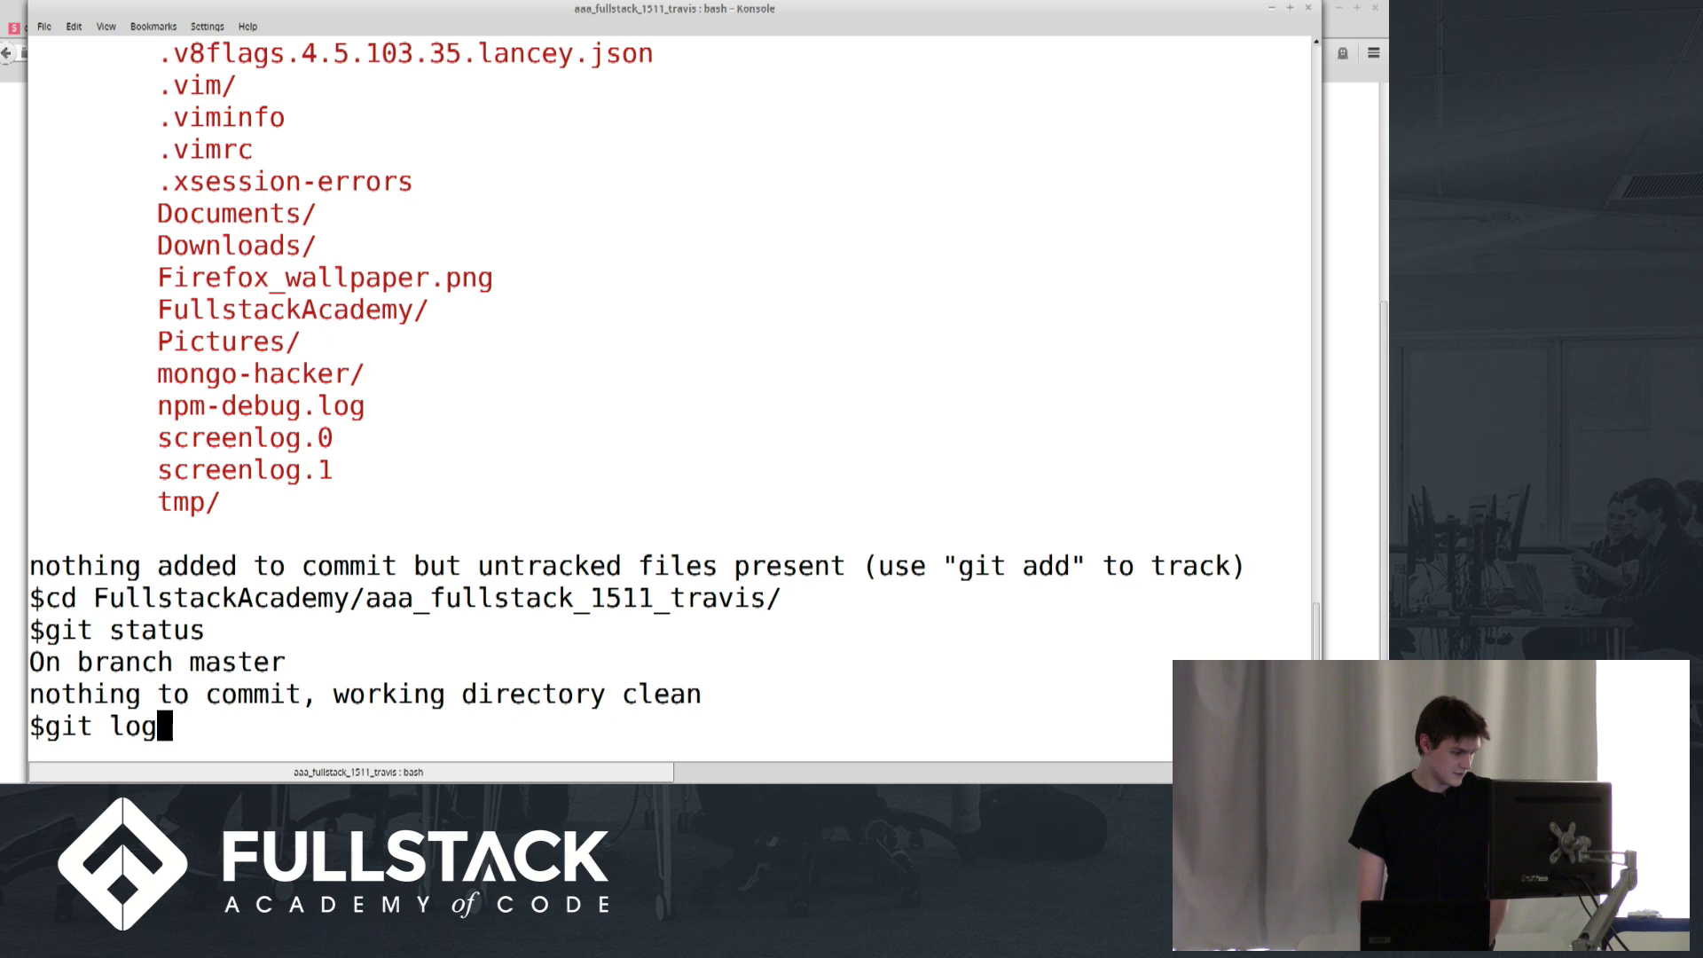
key("Return")
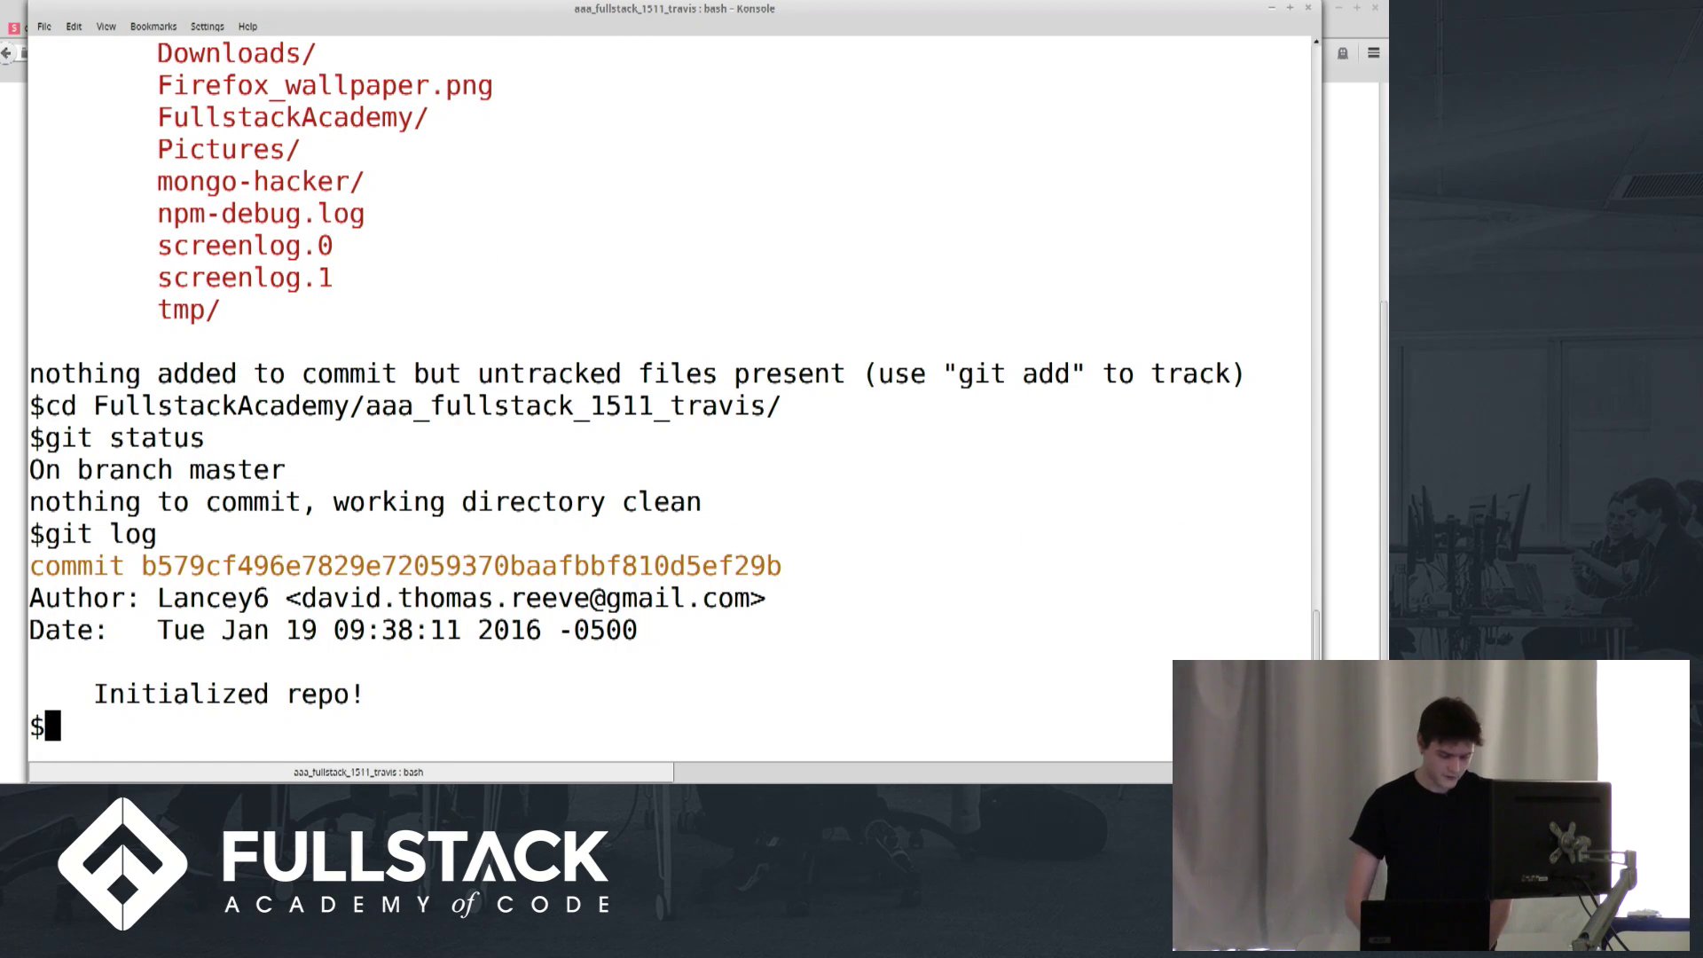
Create and check out a new branch named travis with git checkout -b
type("git ")
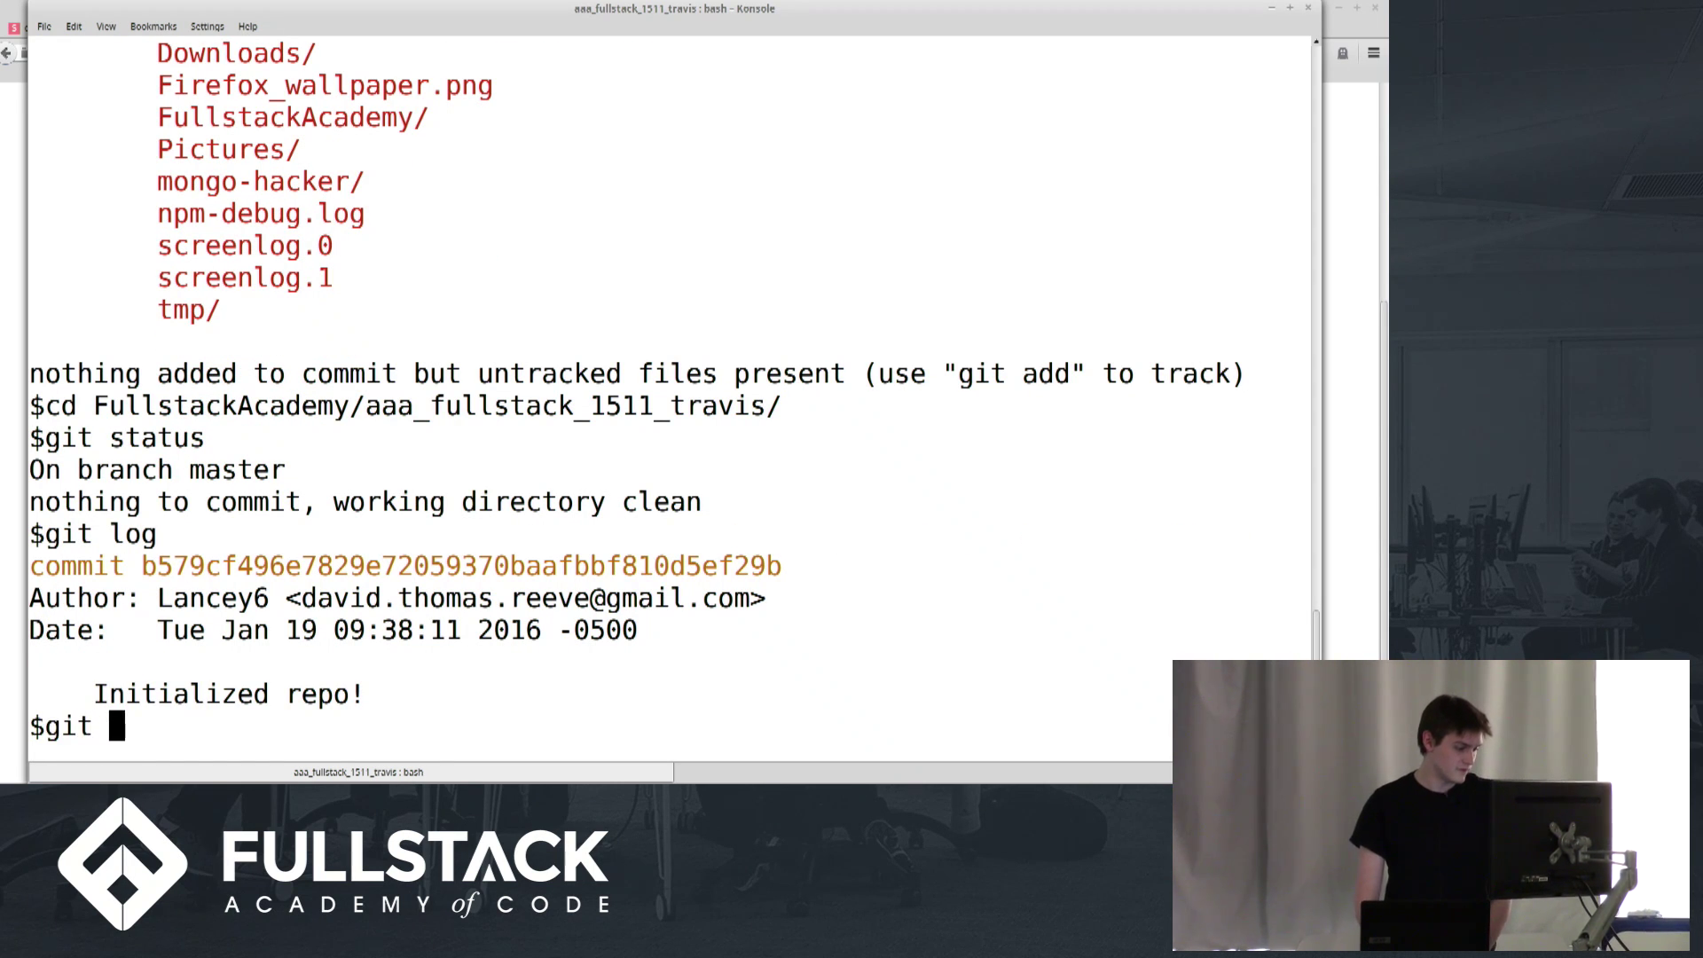
type("check")
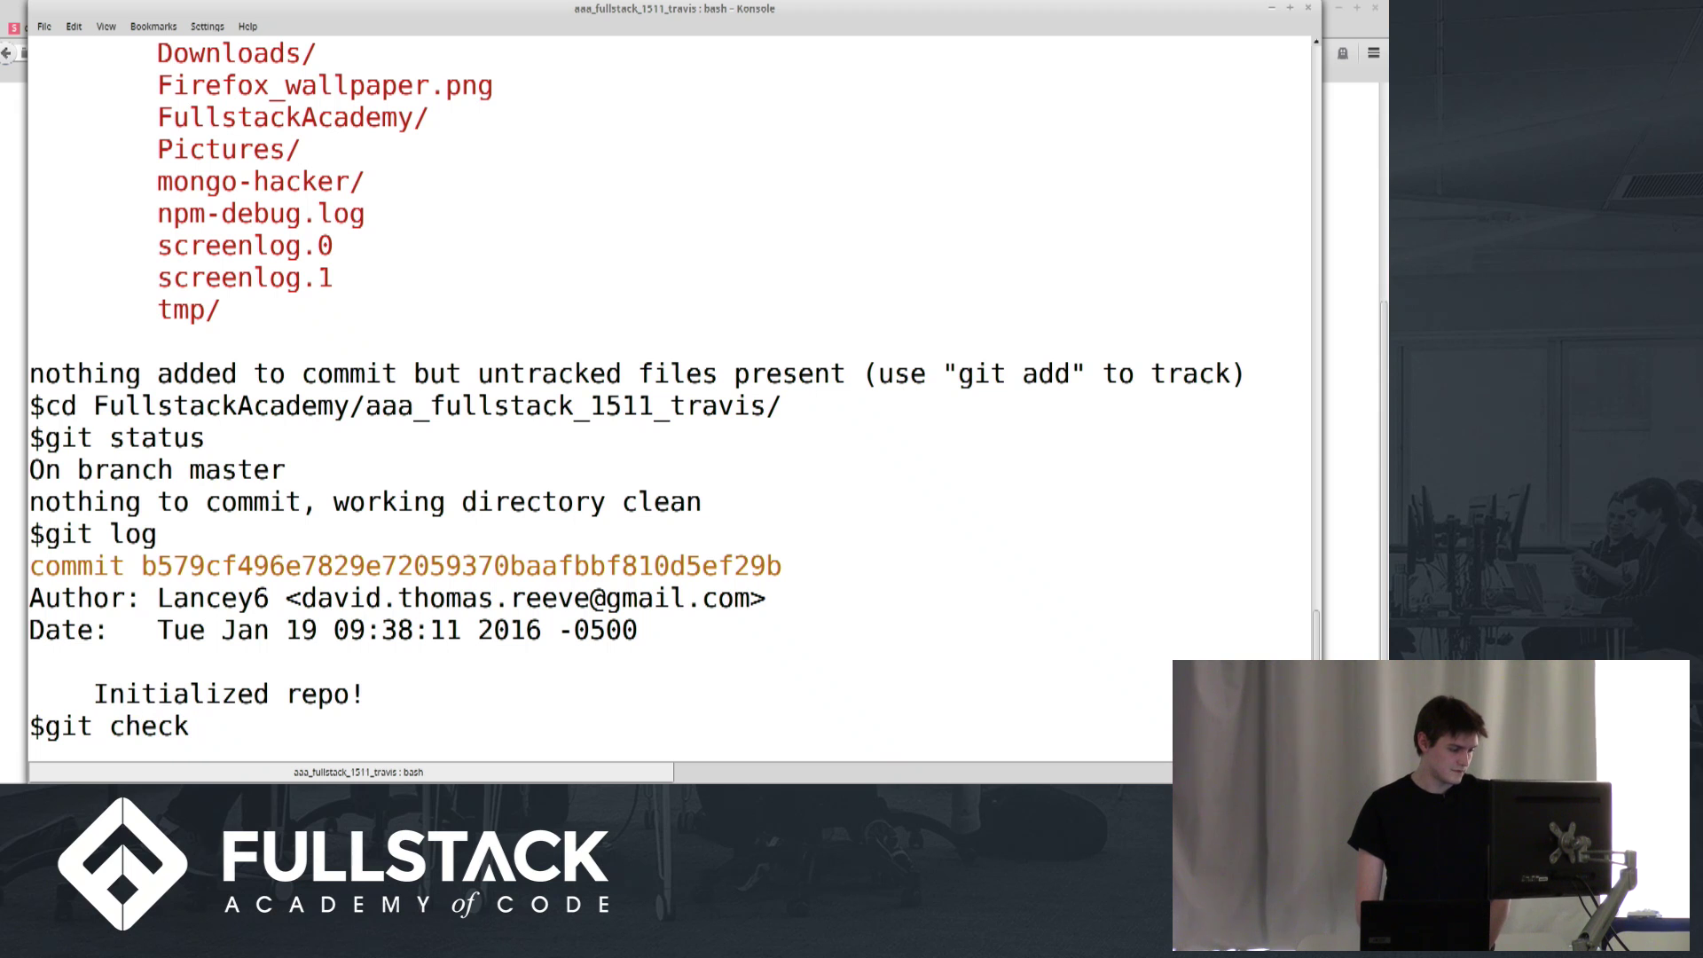
type("out -b tra")
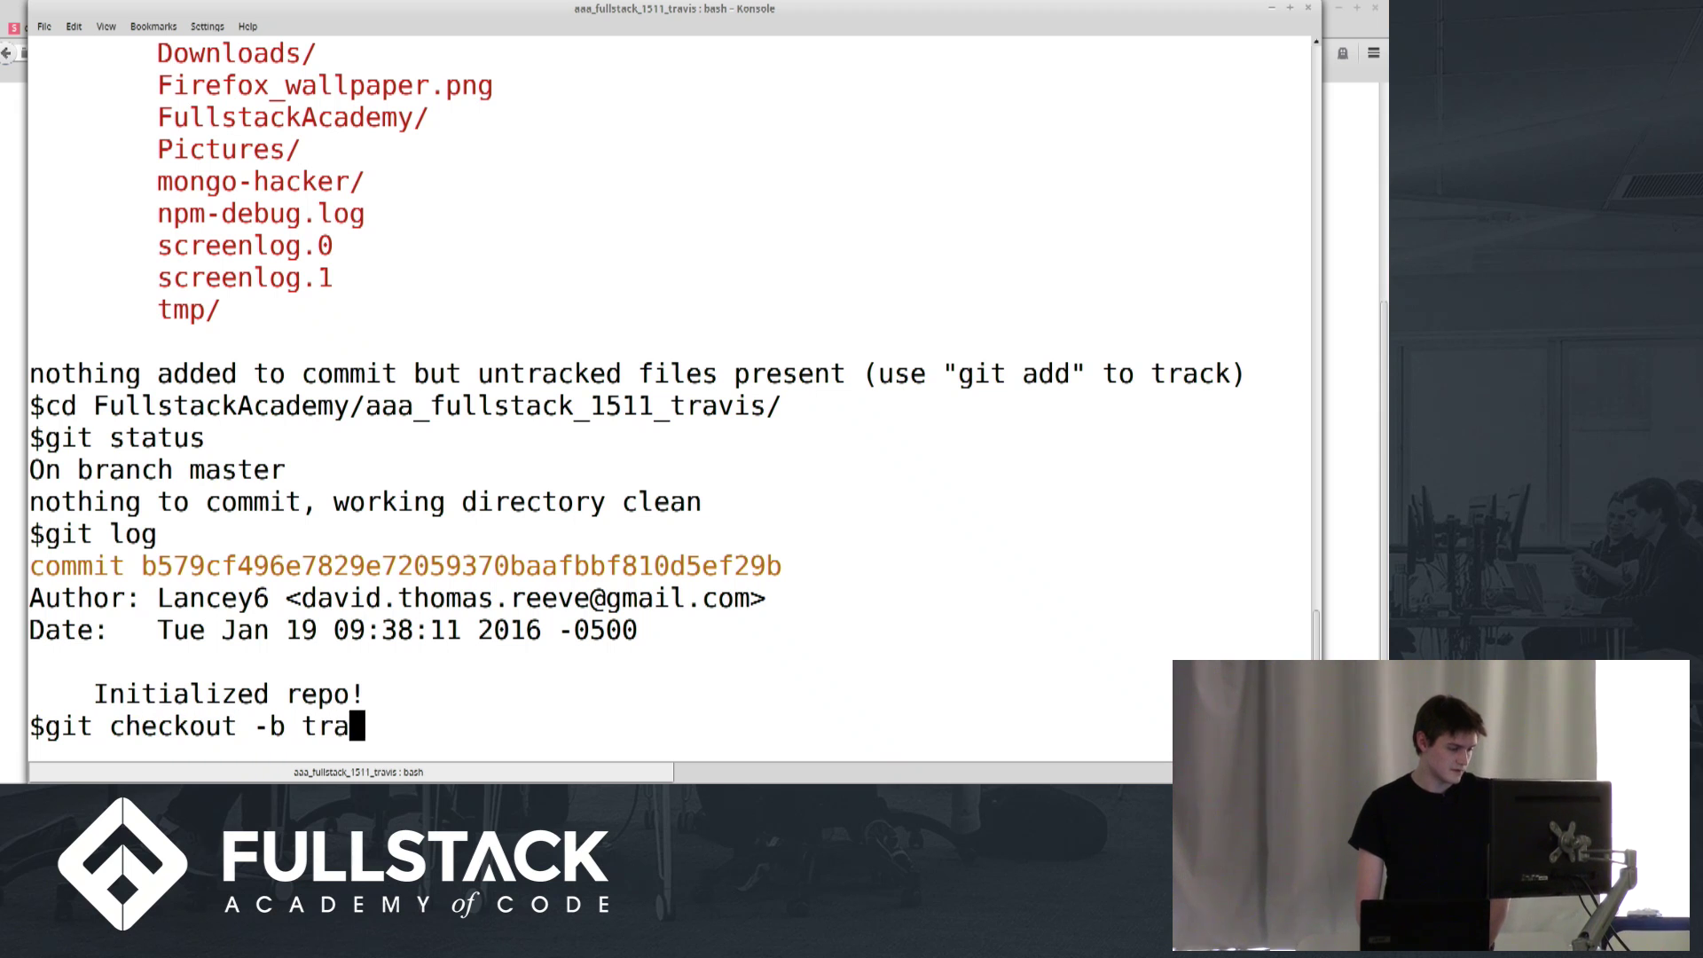
type("vis")
key("Return")
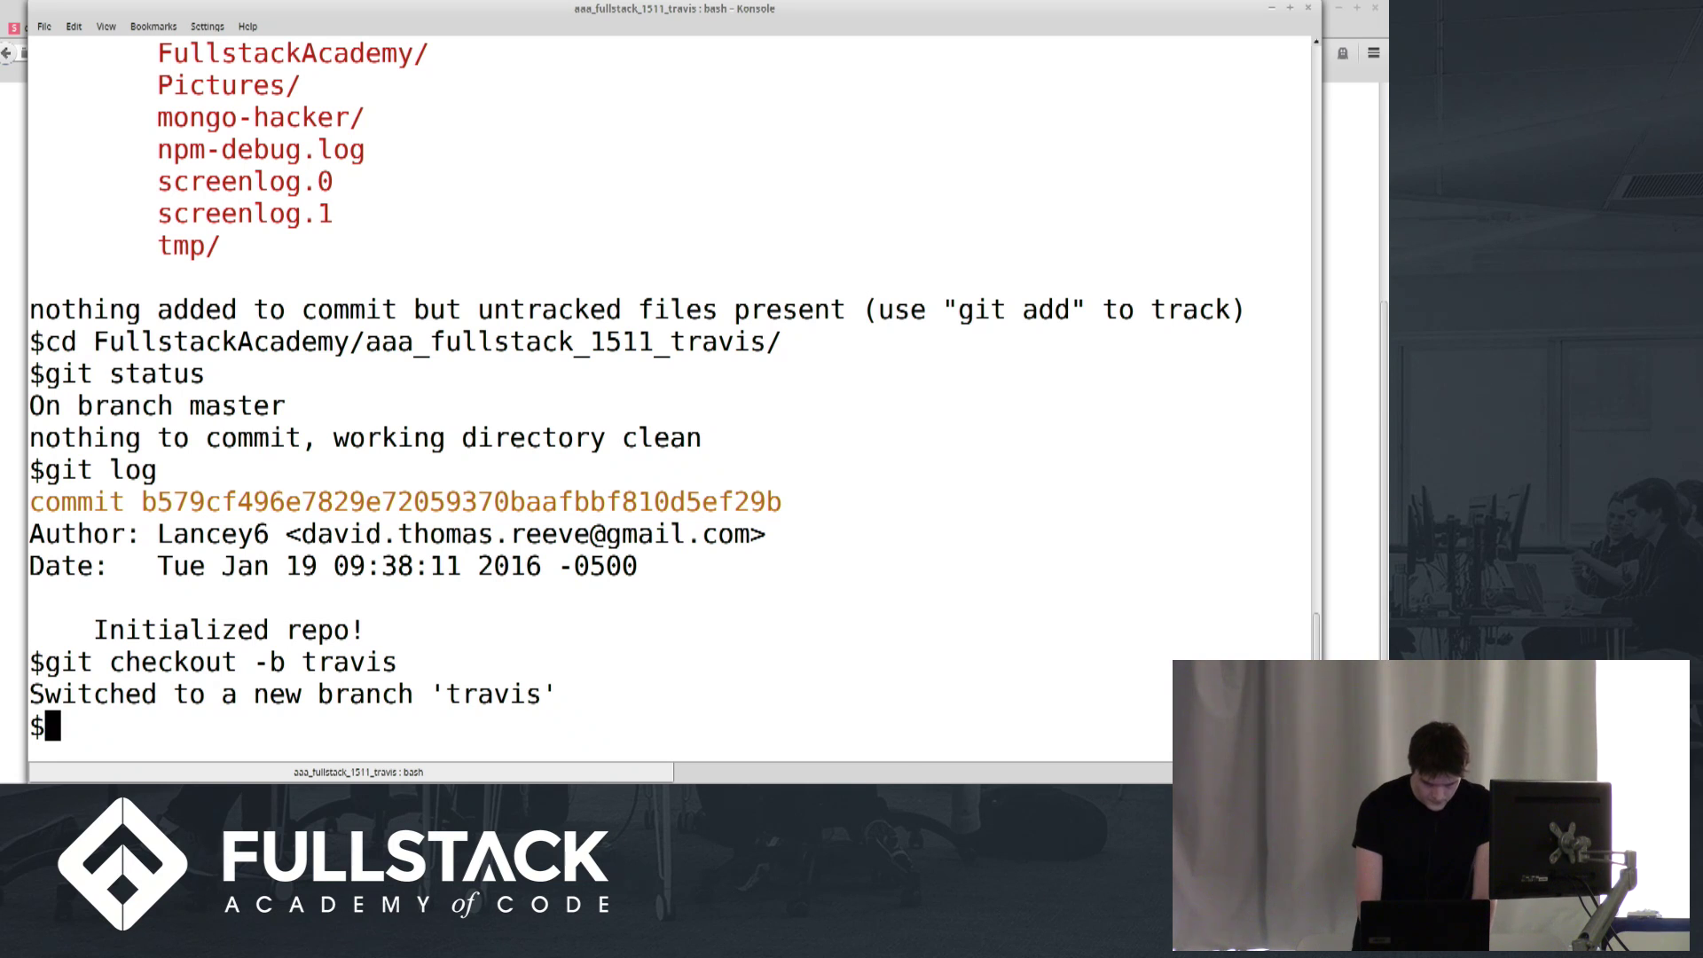
type("vim .tra")
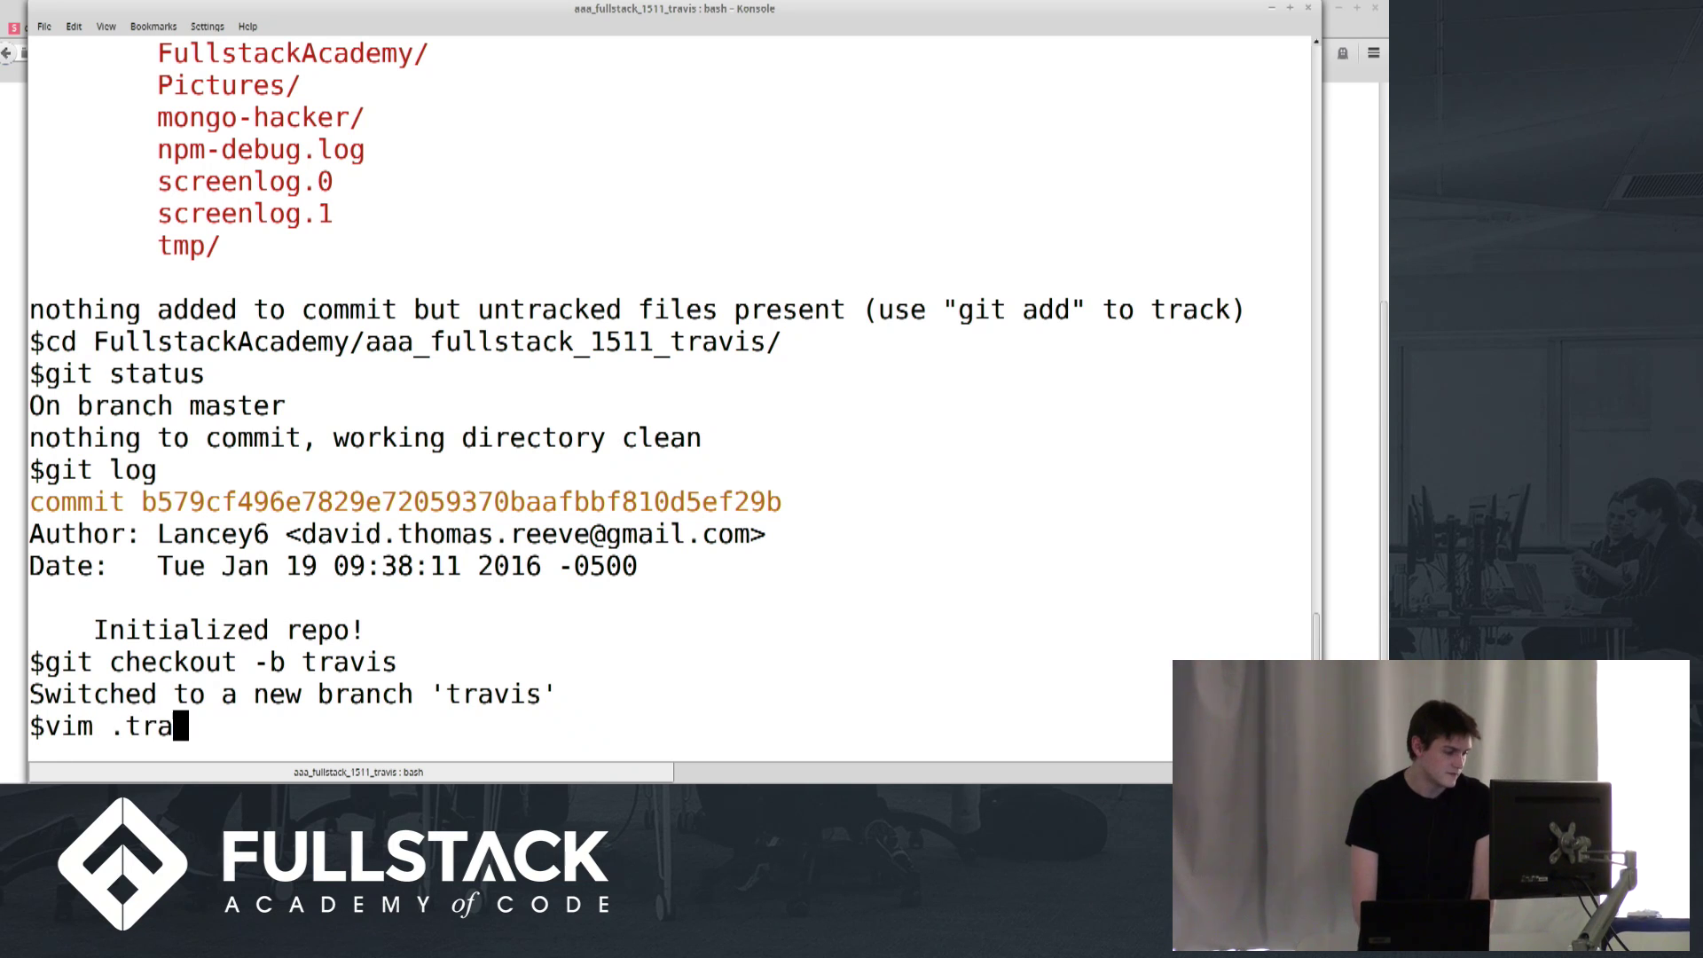
type("vis.yml")
Start .travis.yml with language: node_js and a node_js list containing "stable"
key("Return")
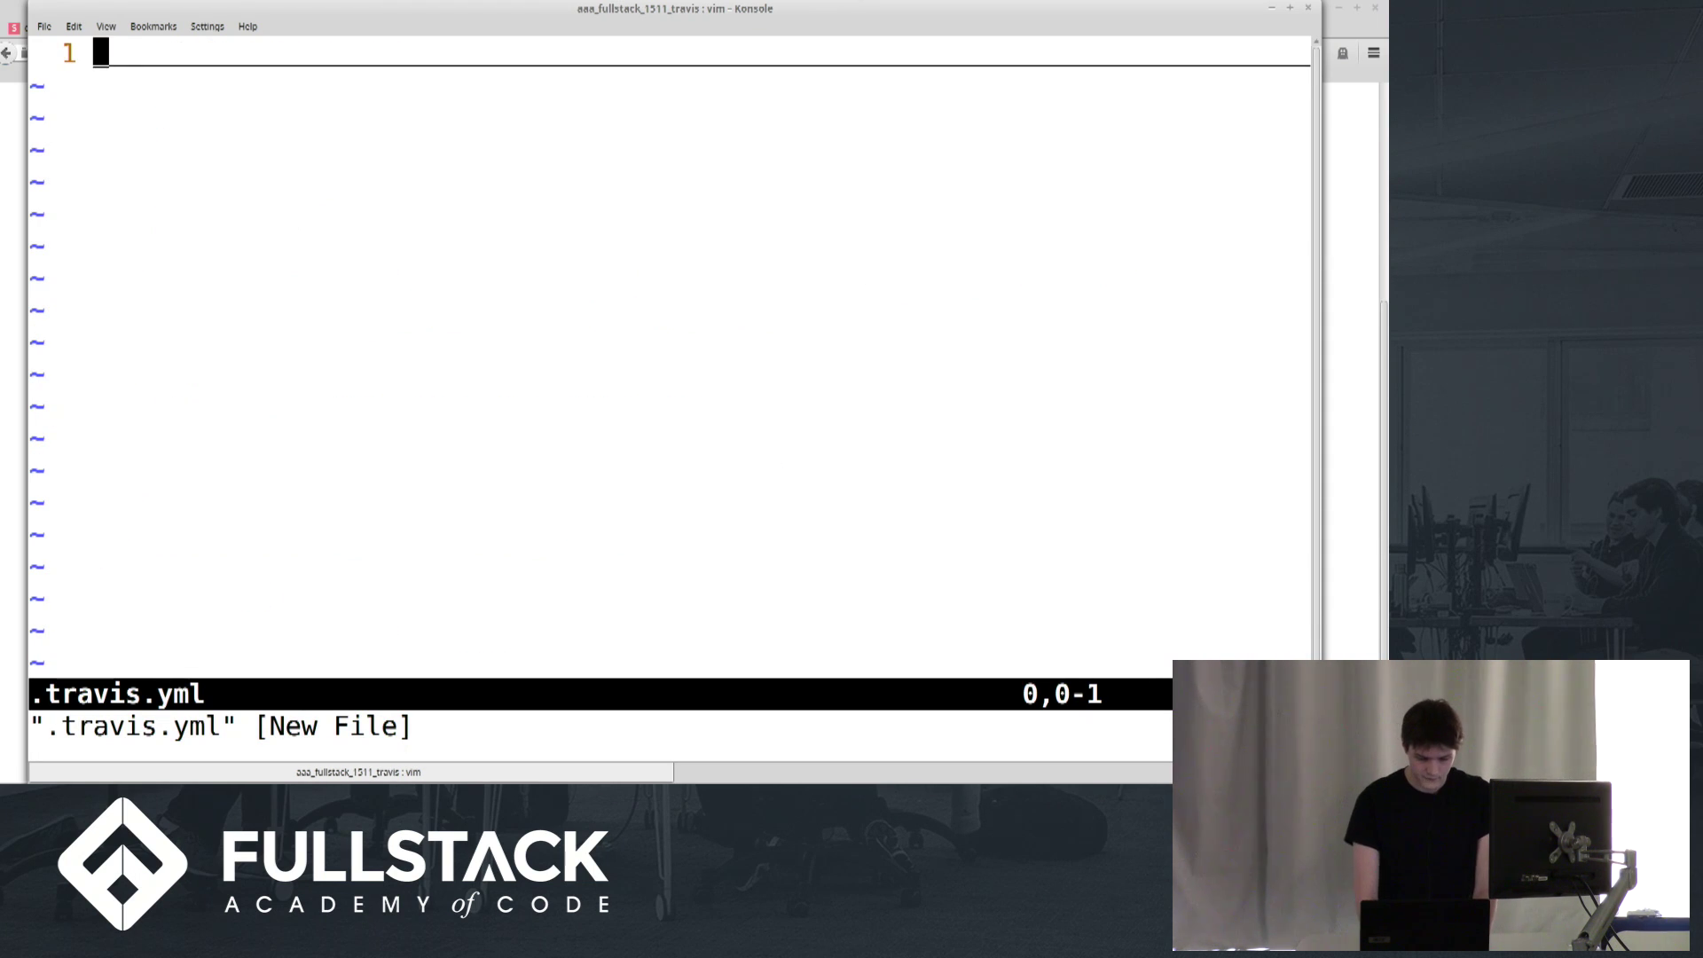
type("i")
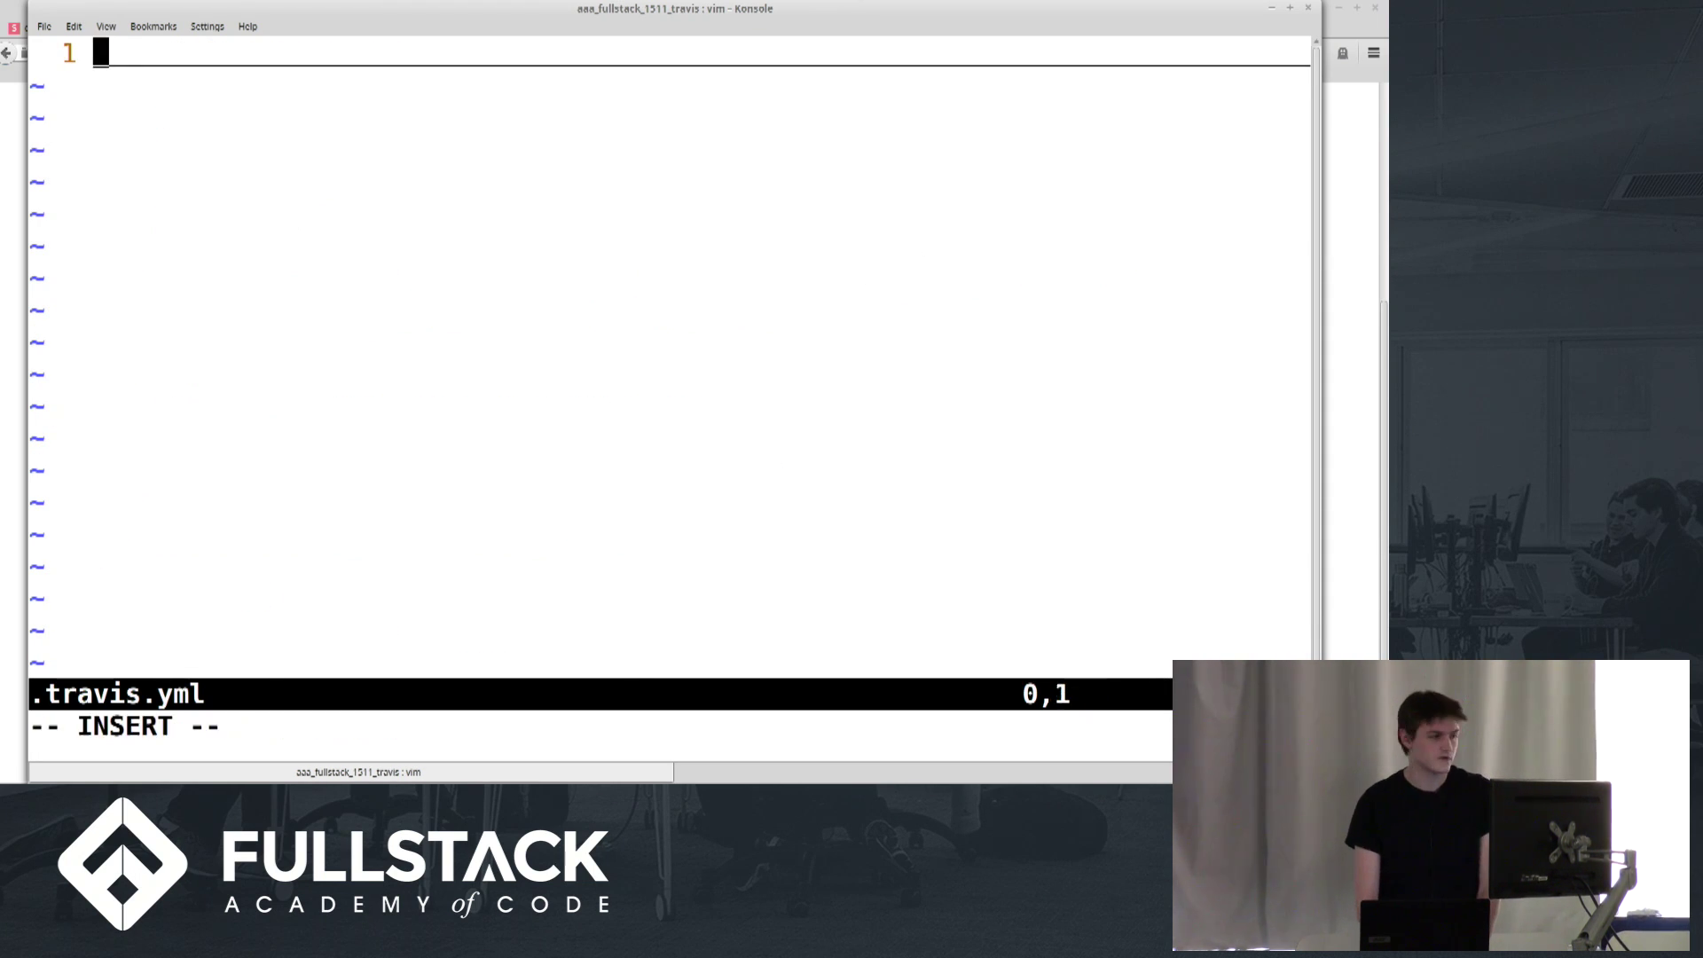
type("language: ")
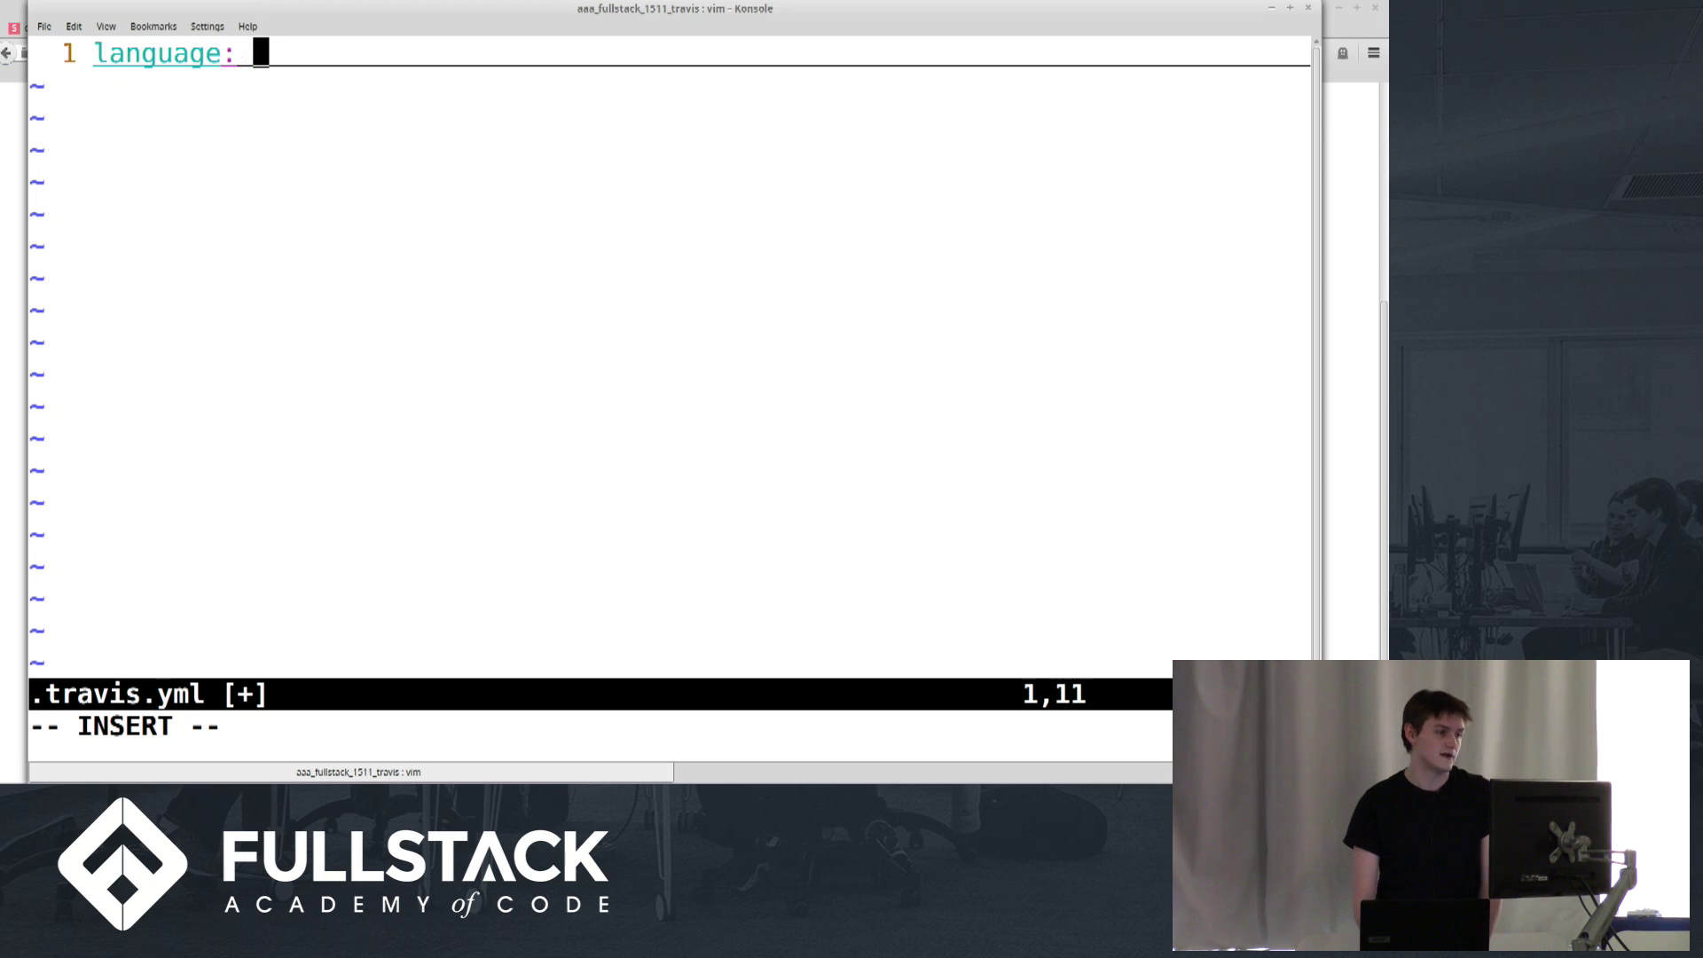
type("node_k")
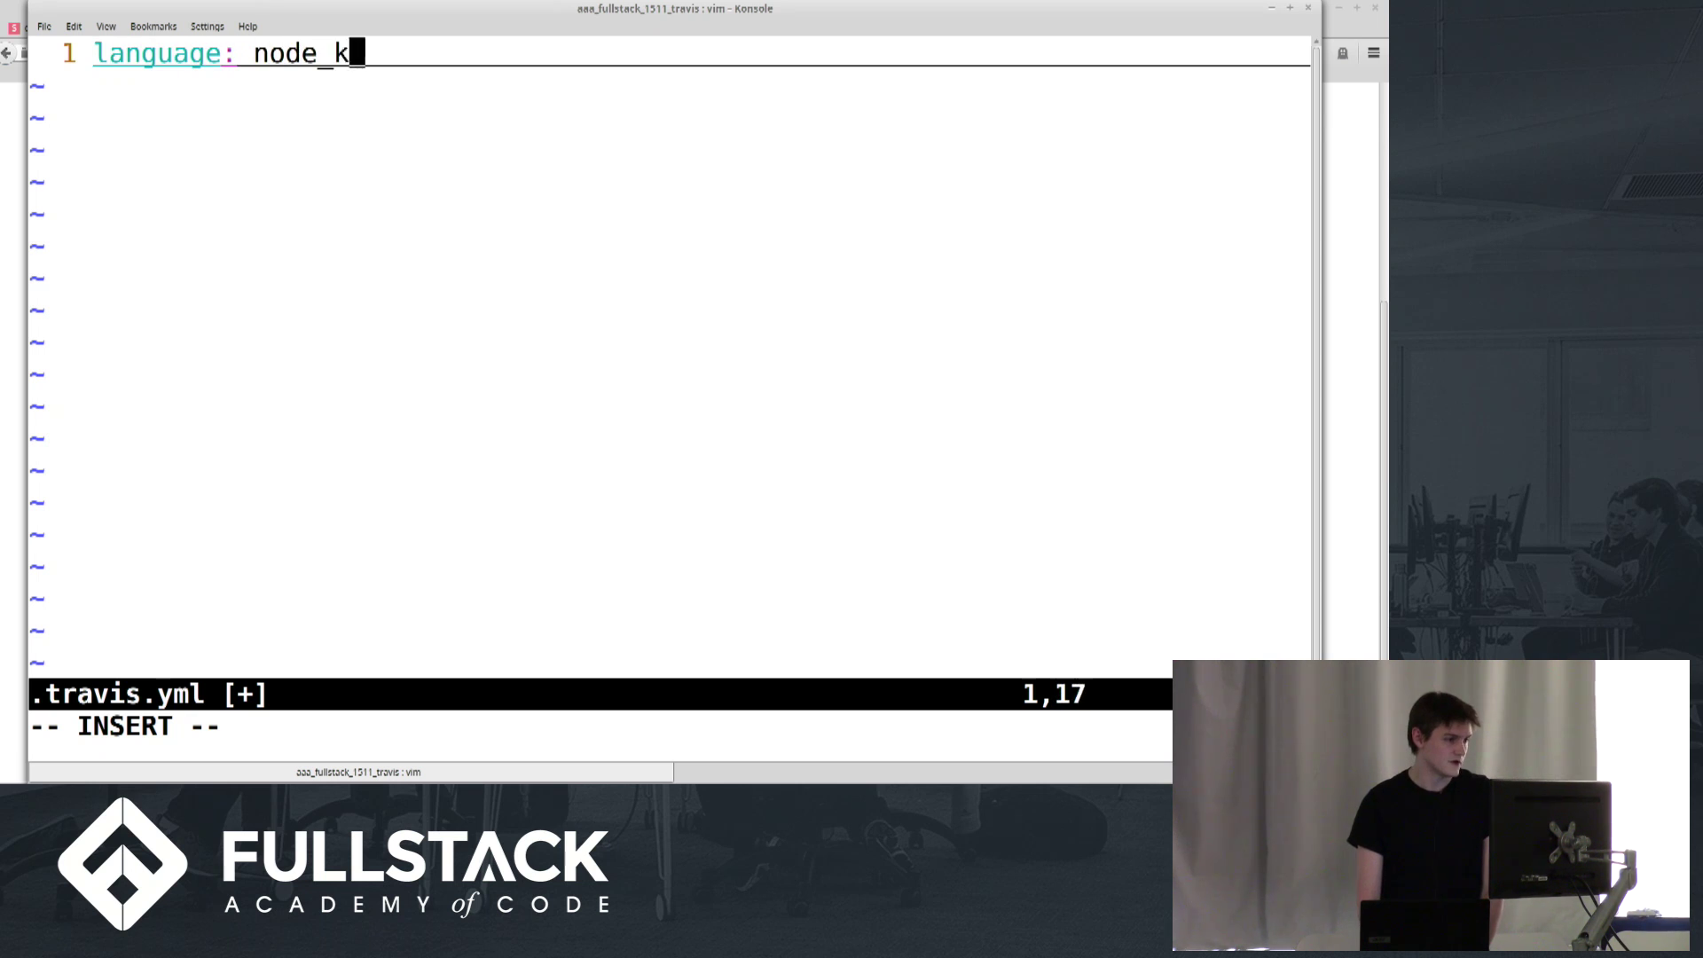
key("BackSpace")
type("js")
key("Return")
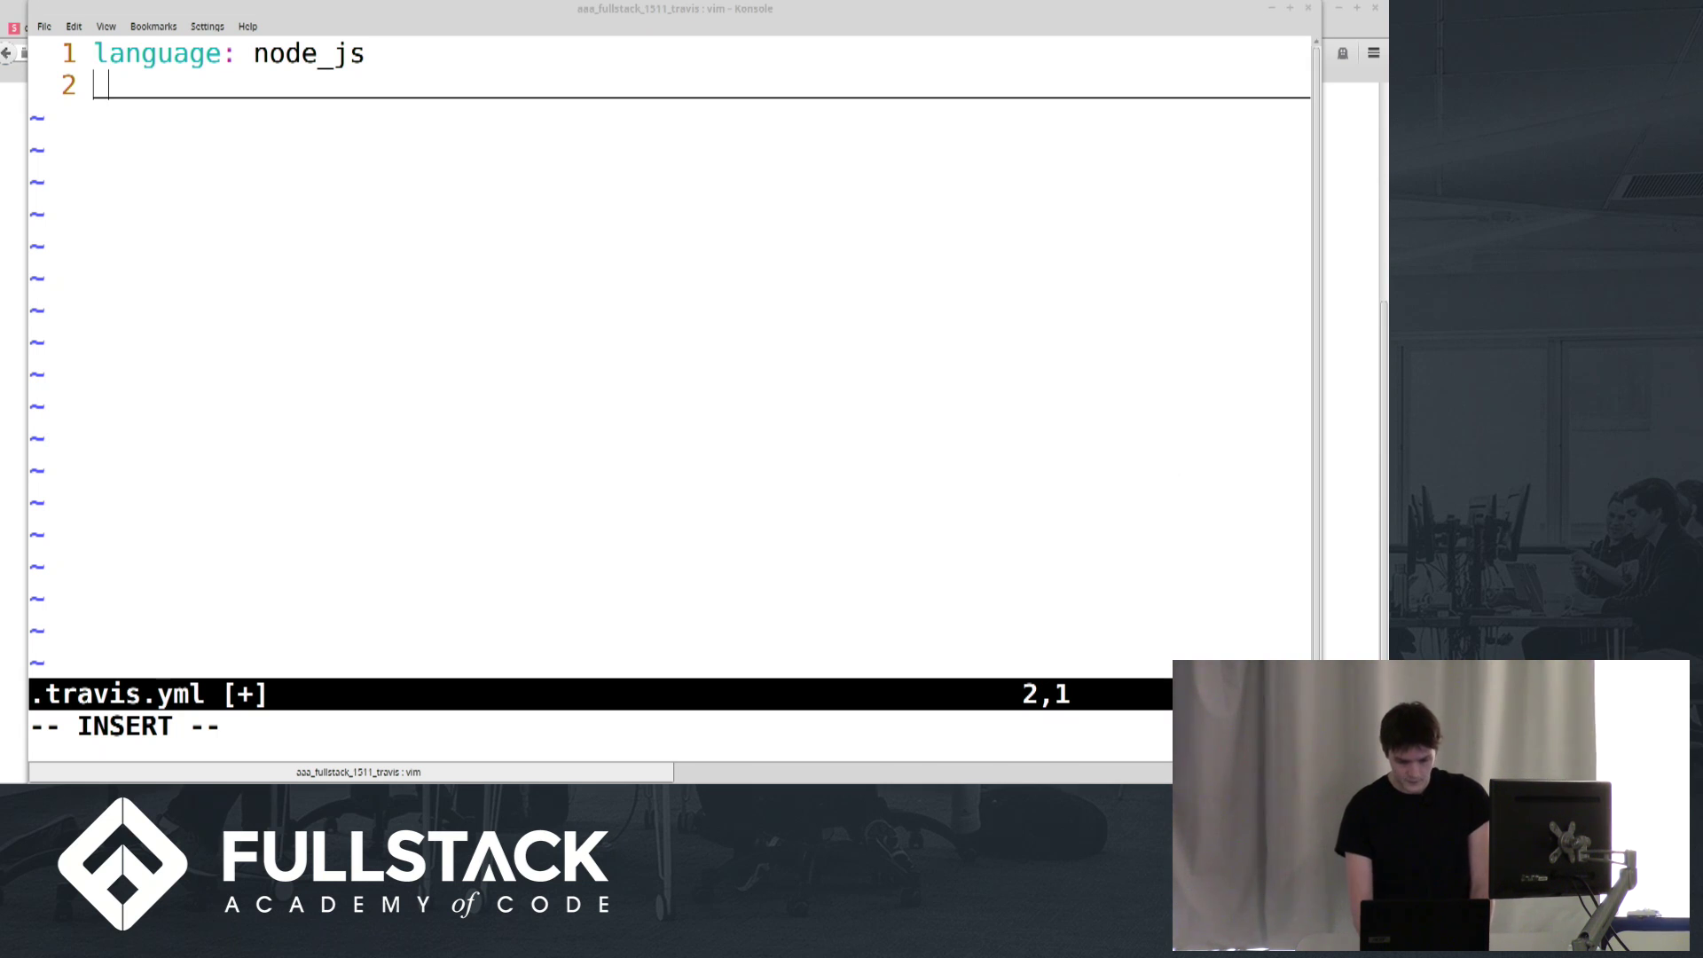
left_click(660, 295)
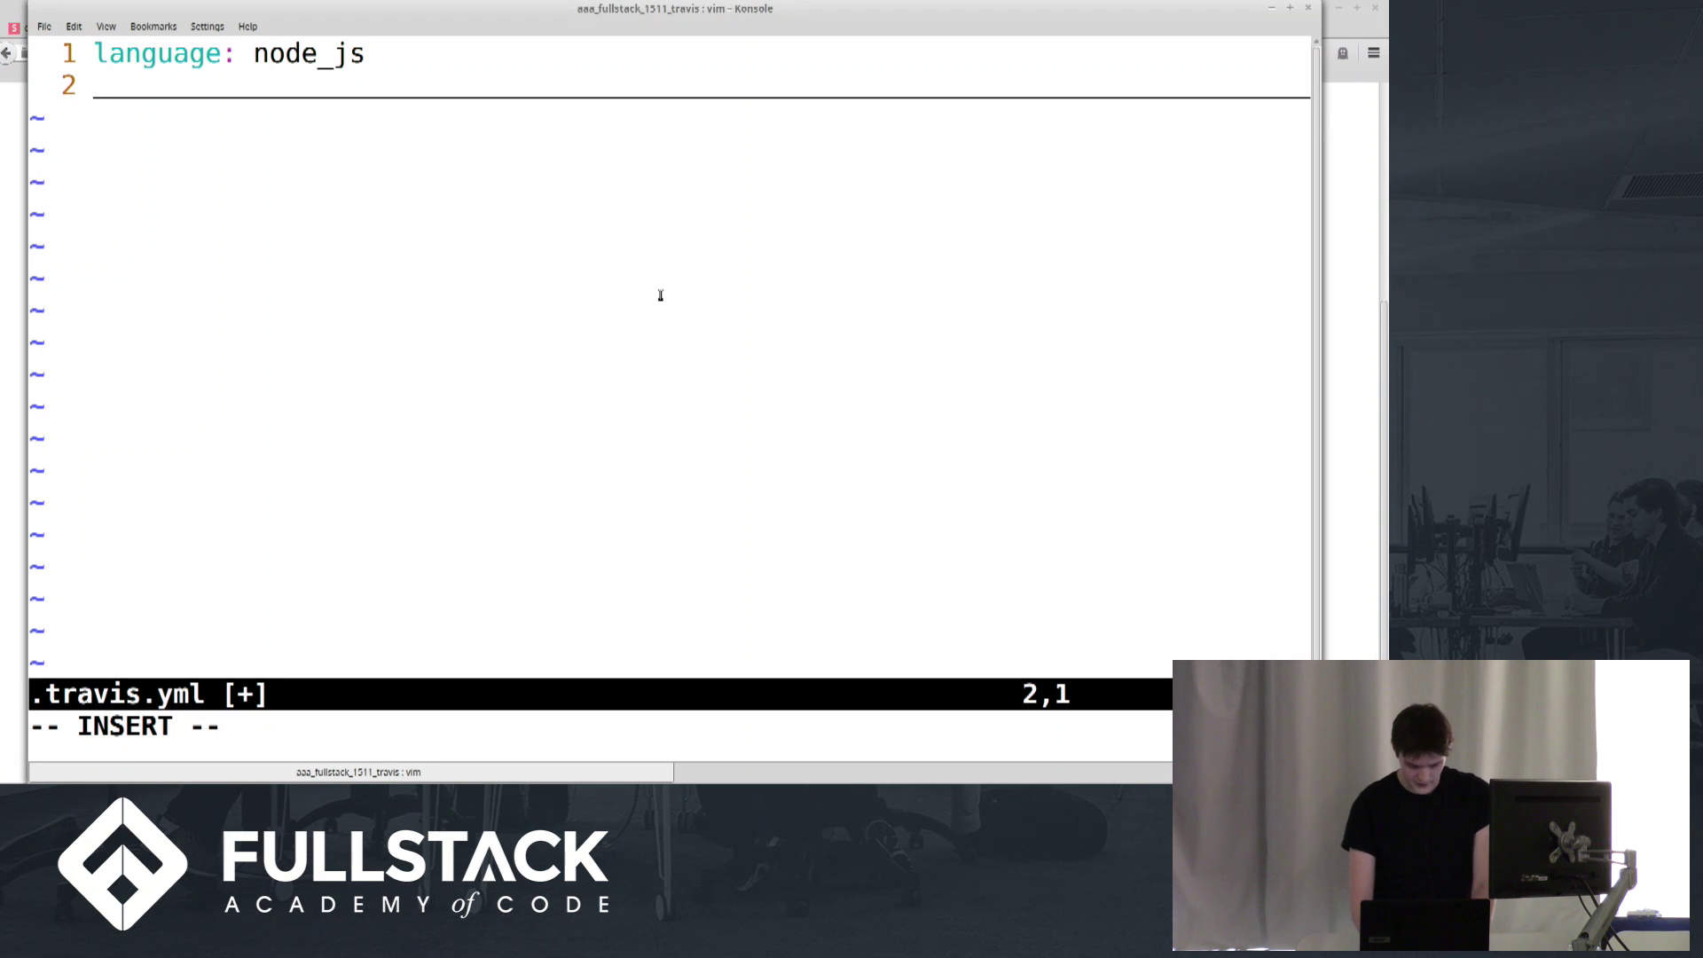
type("node_js")
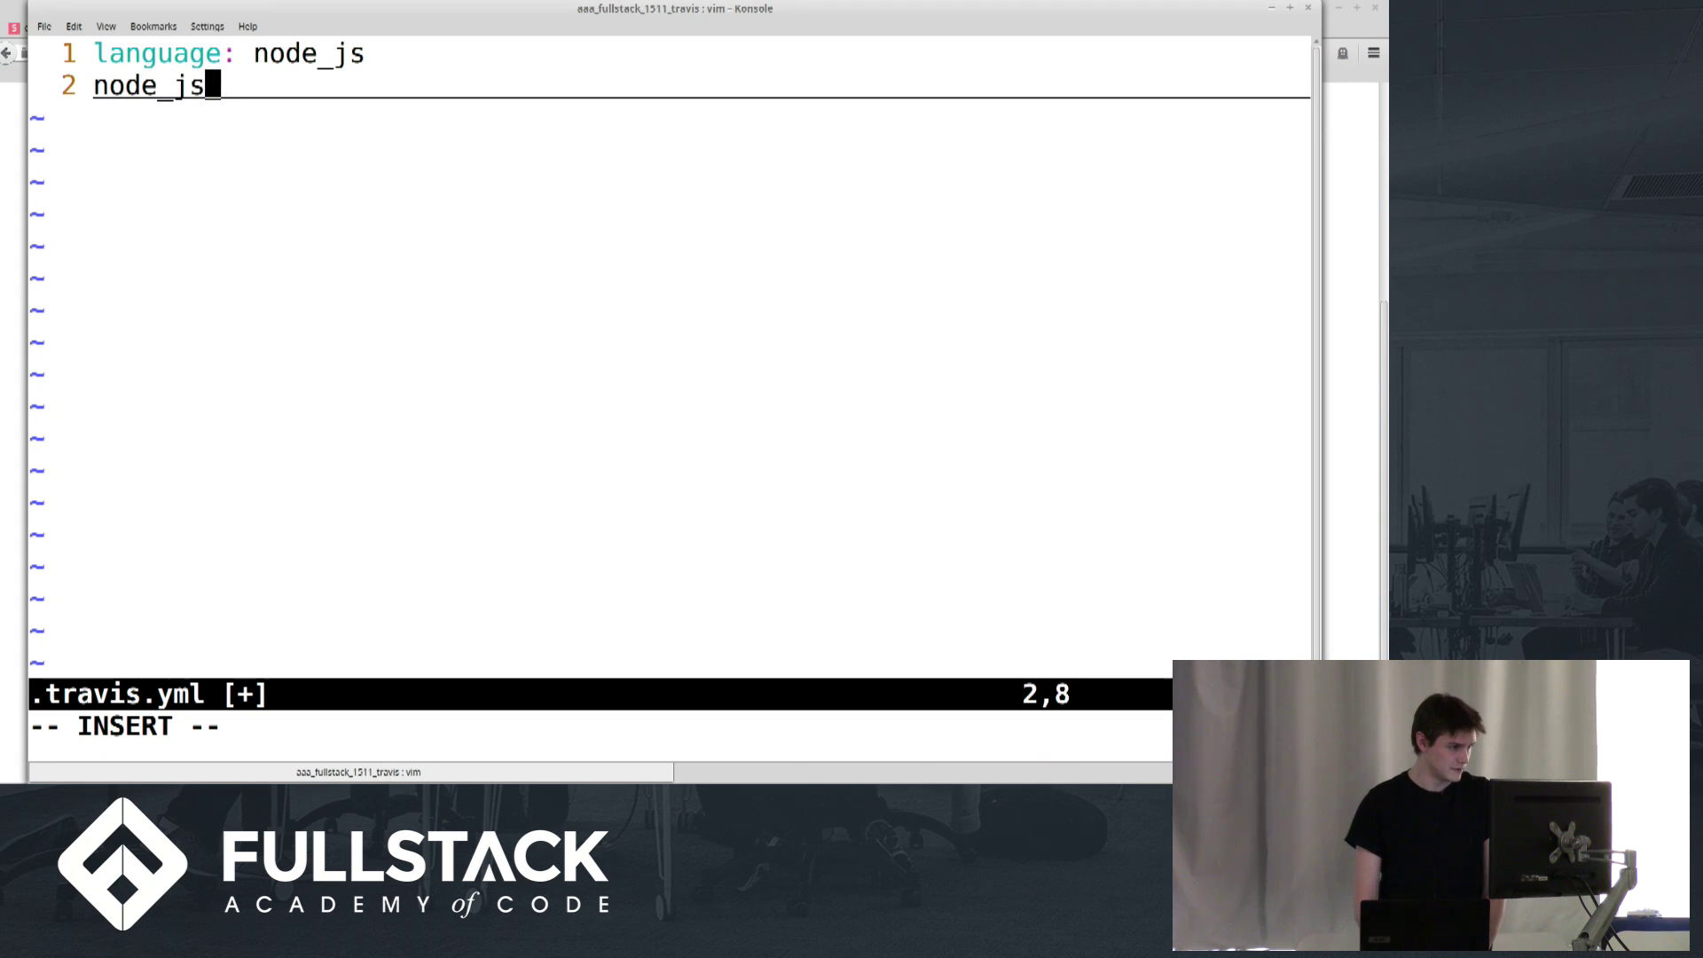
type(":")
key("Return")
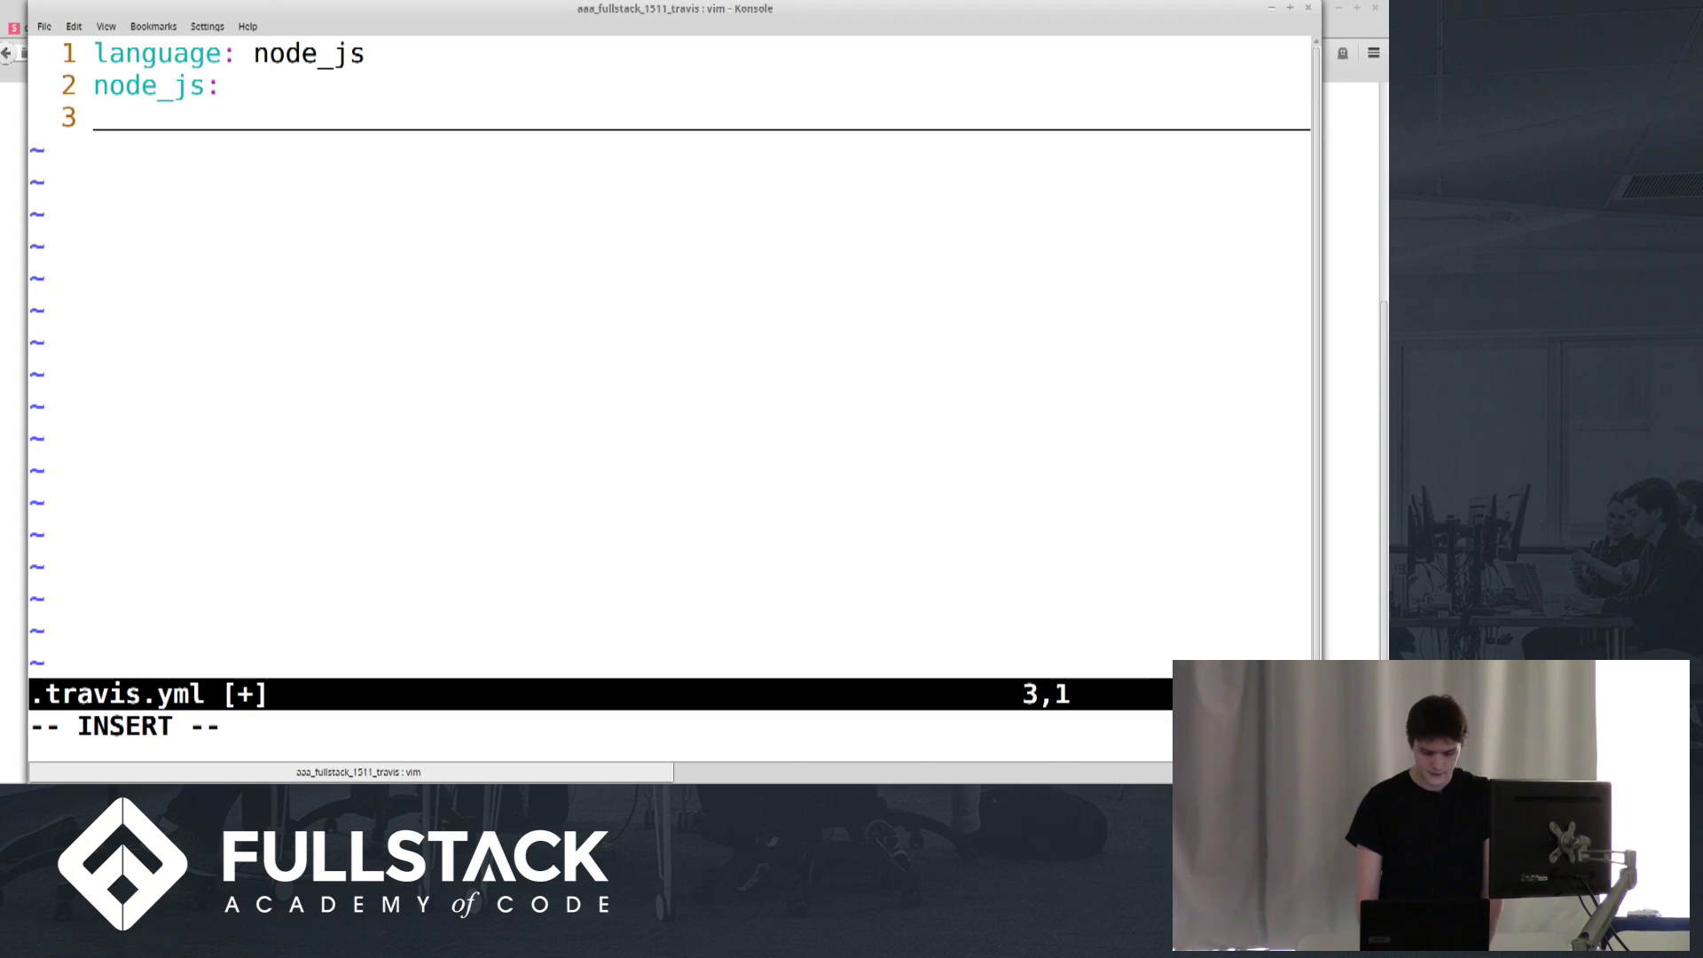
type("- \"stable\"")
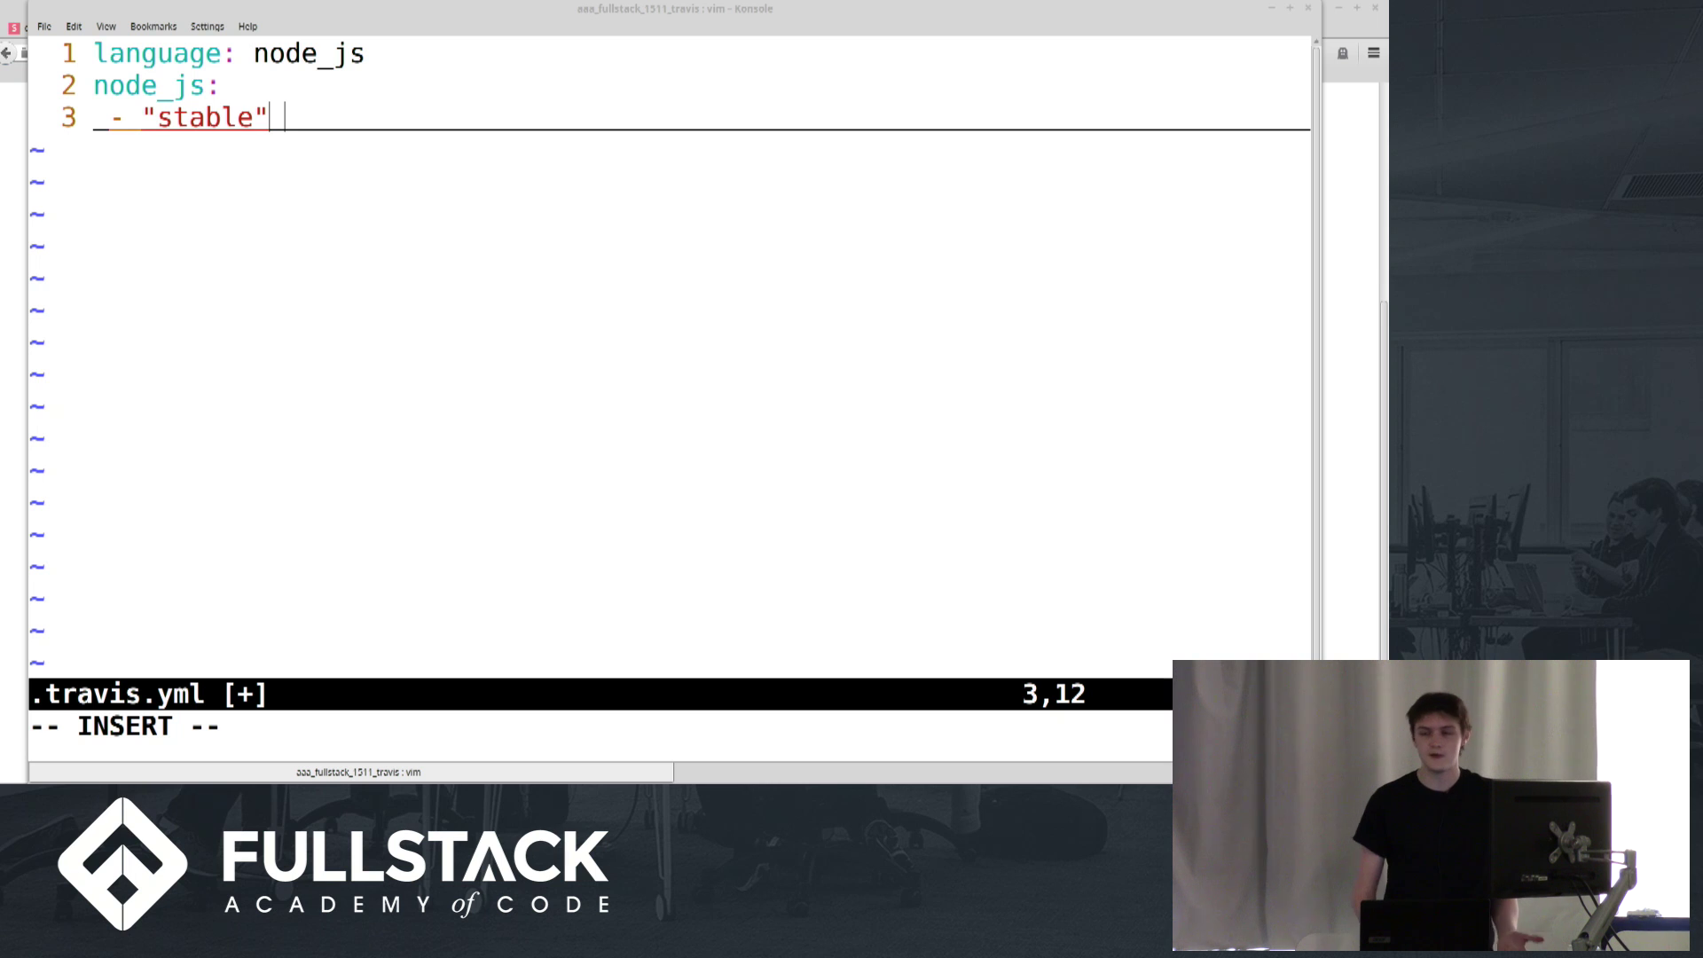
Add the line script: gulp travis, then save and quit with :x
left_click(807, 135)
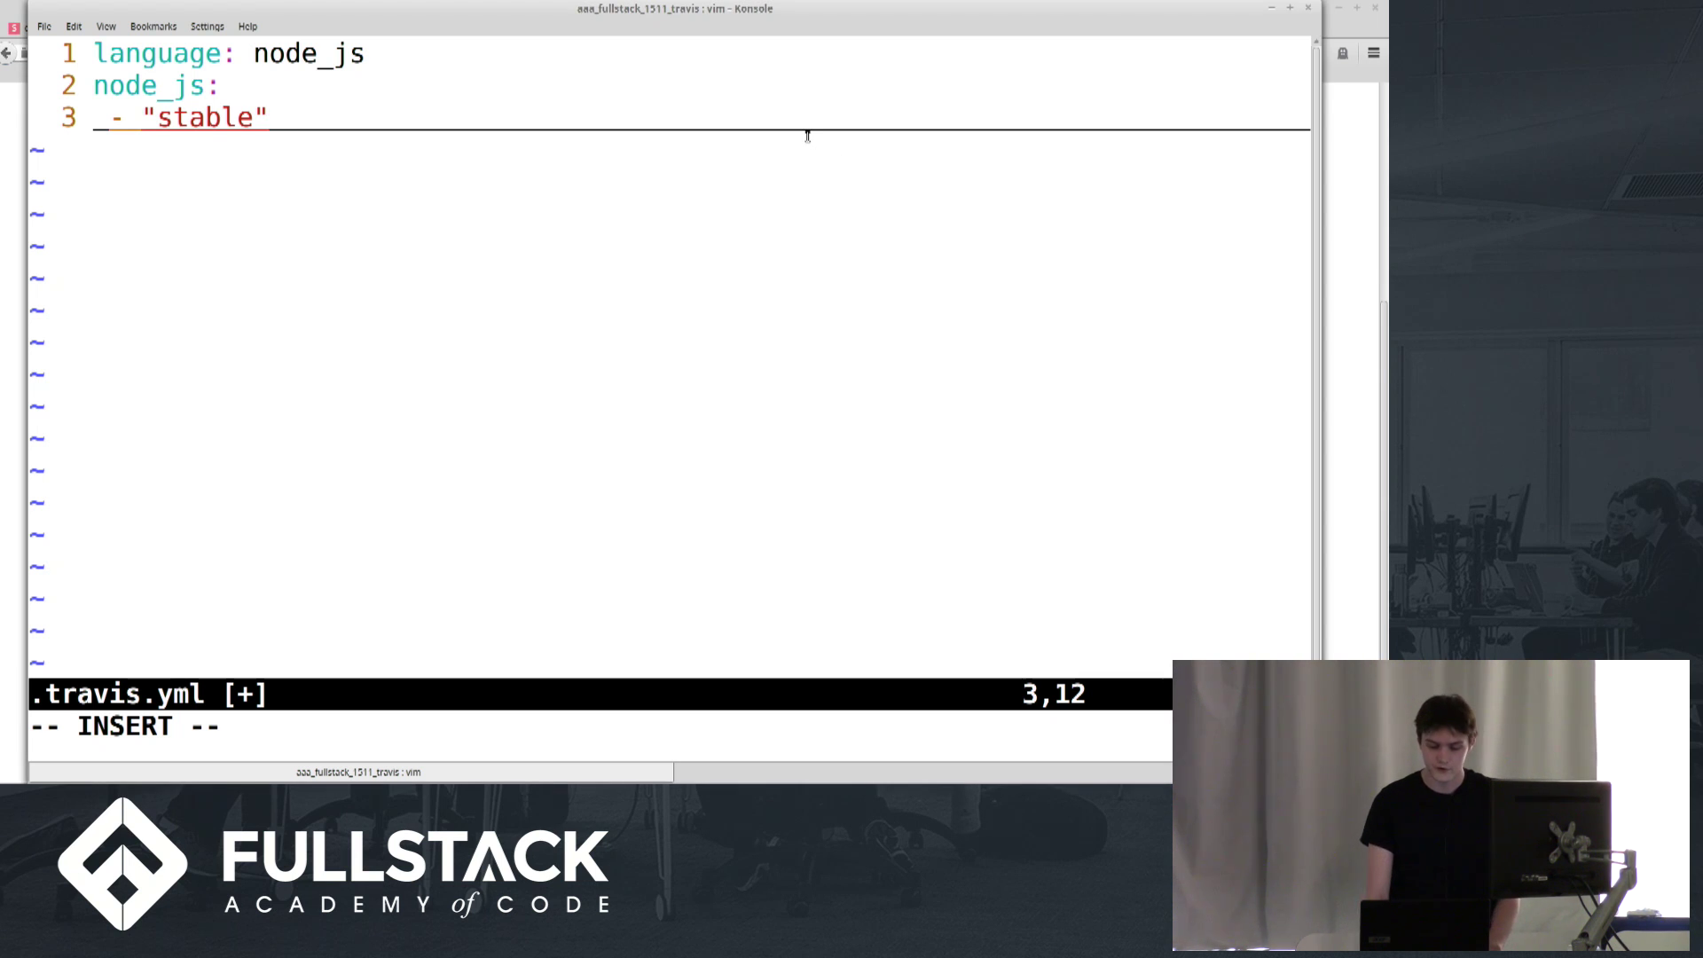
key("Return")
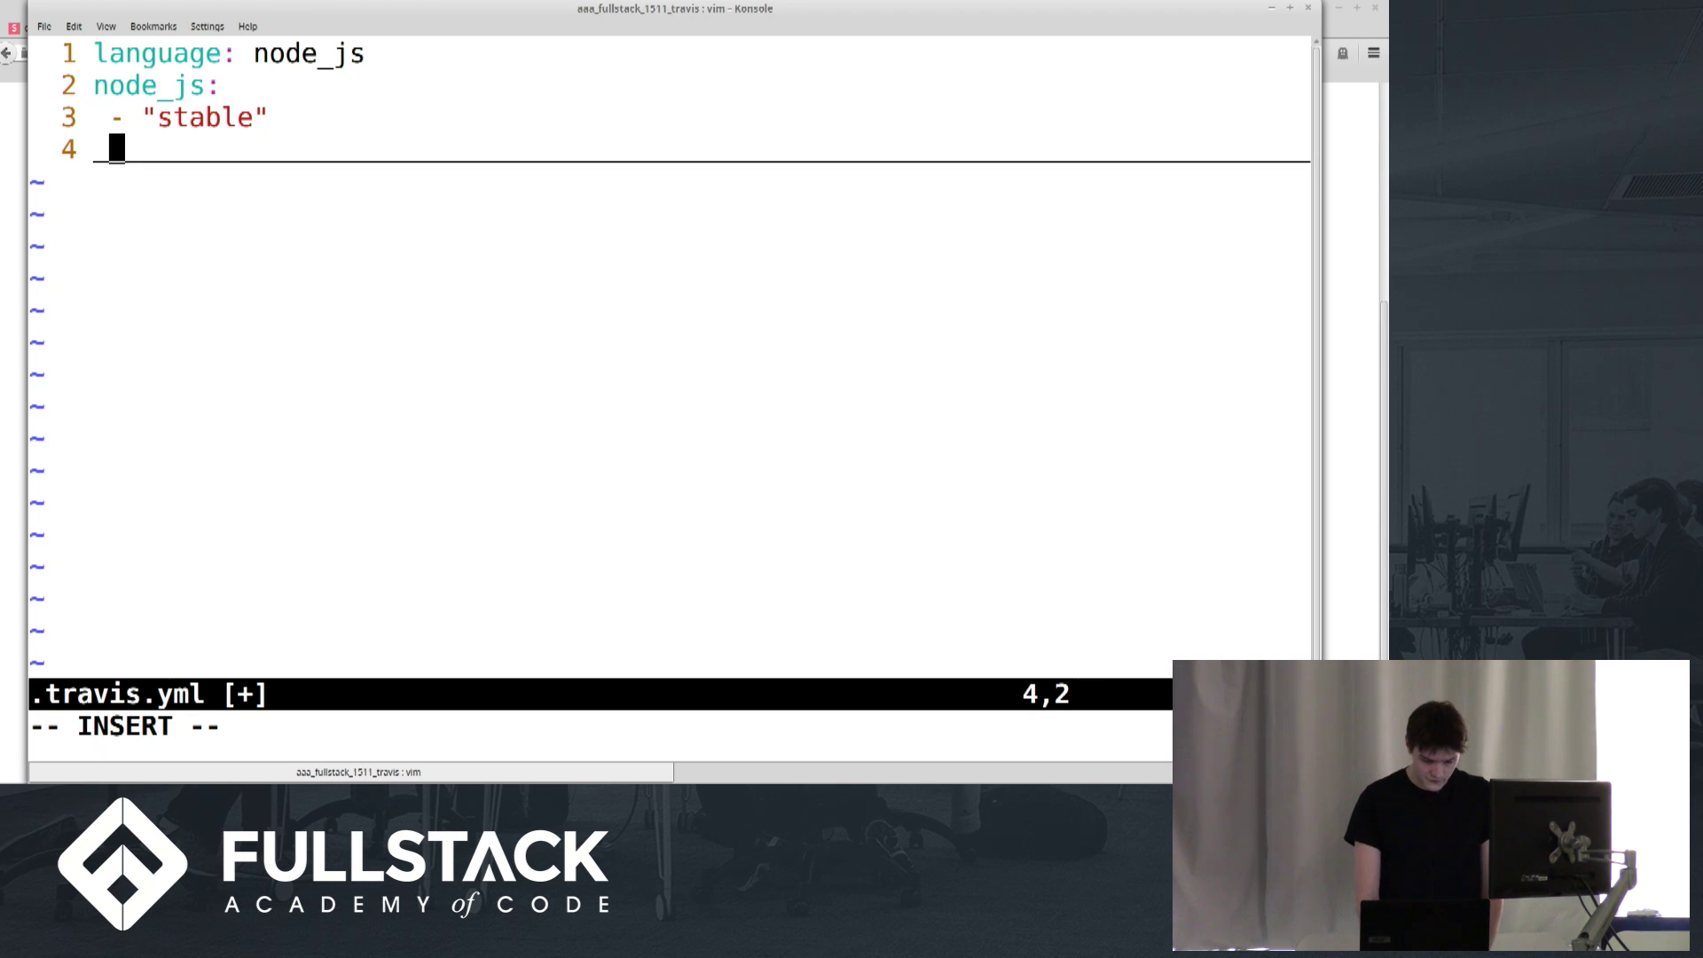
key("BackSpace")
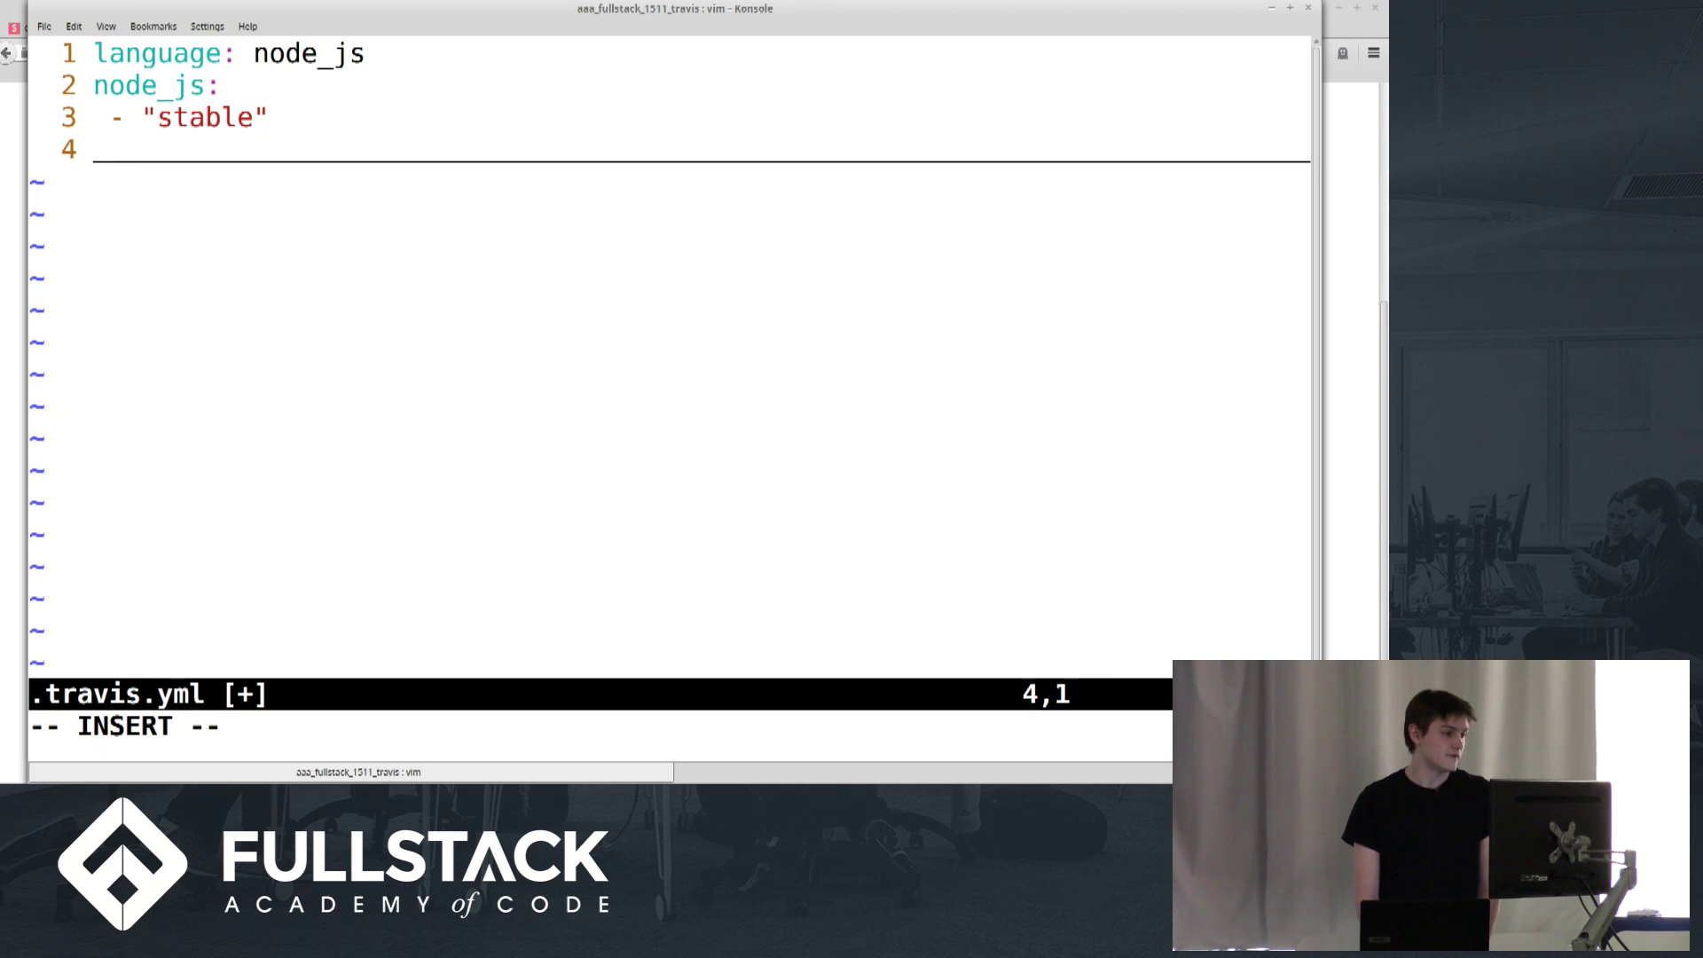
type("script")
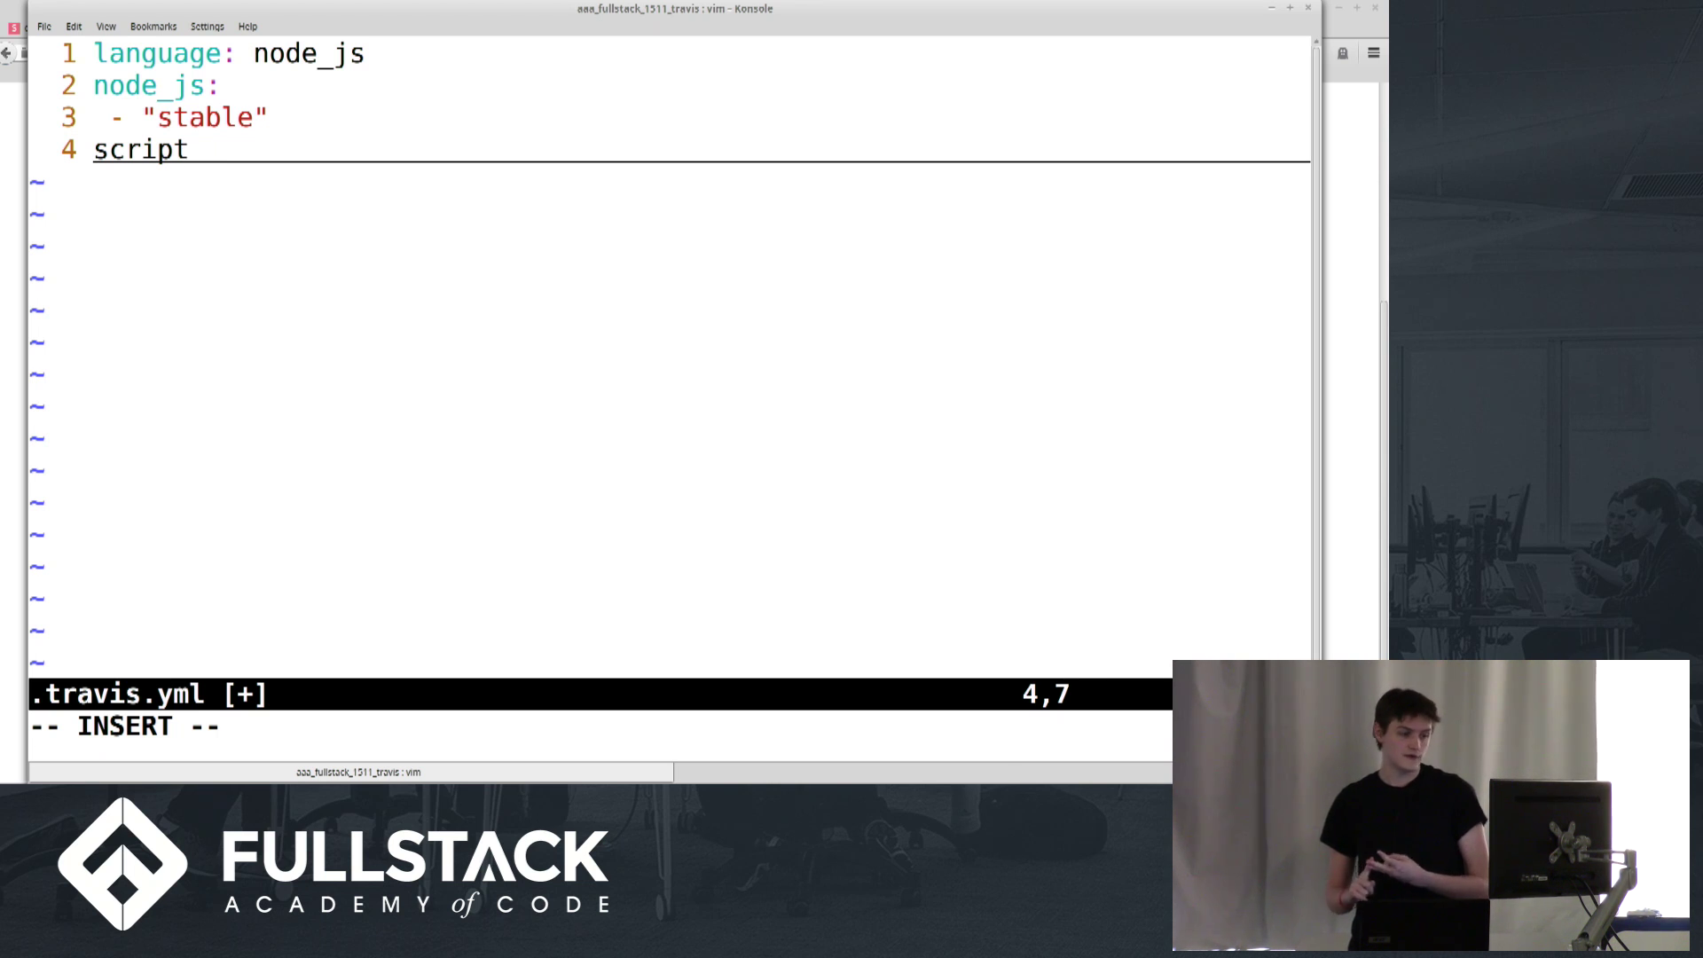
type(": ")
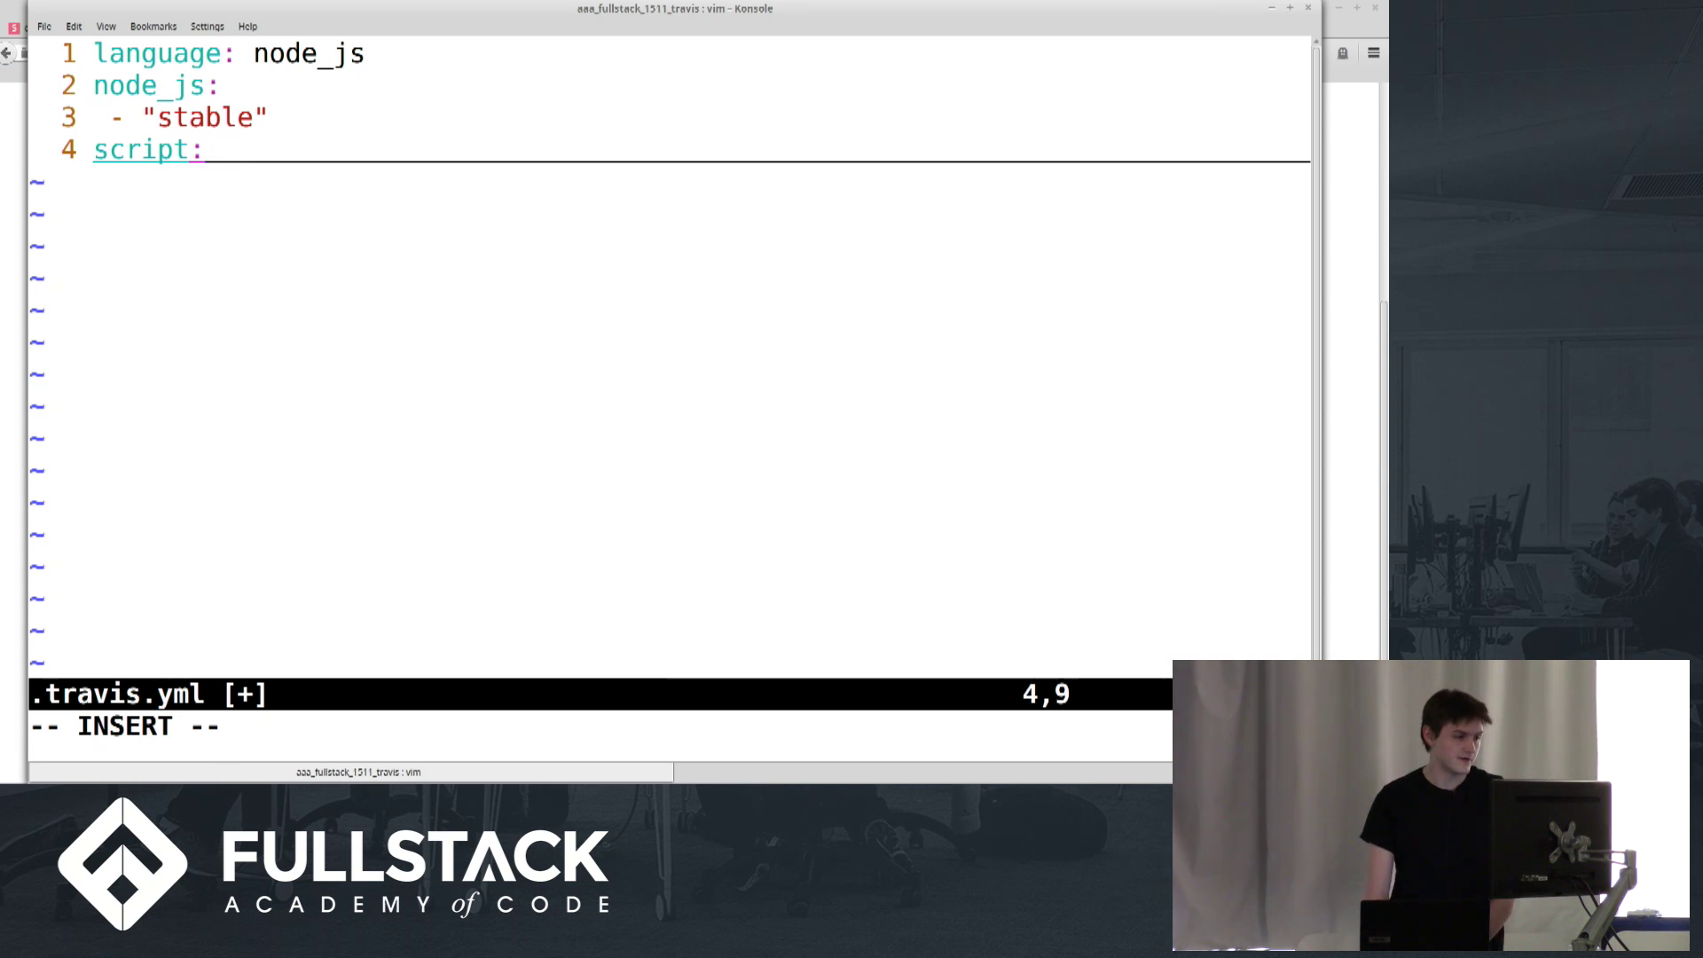
type("gulp travis")
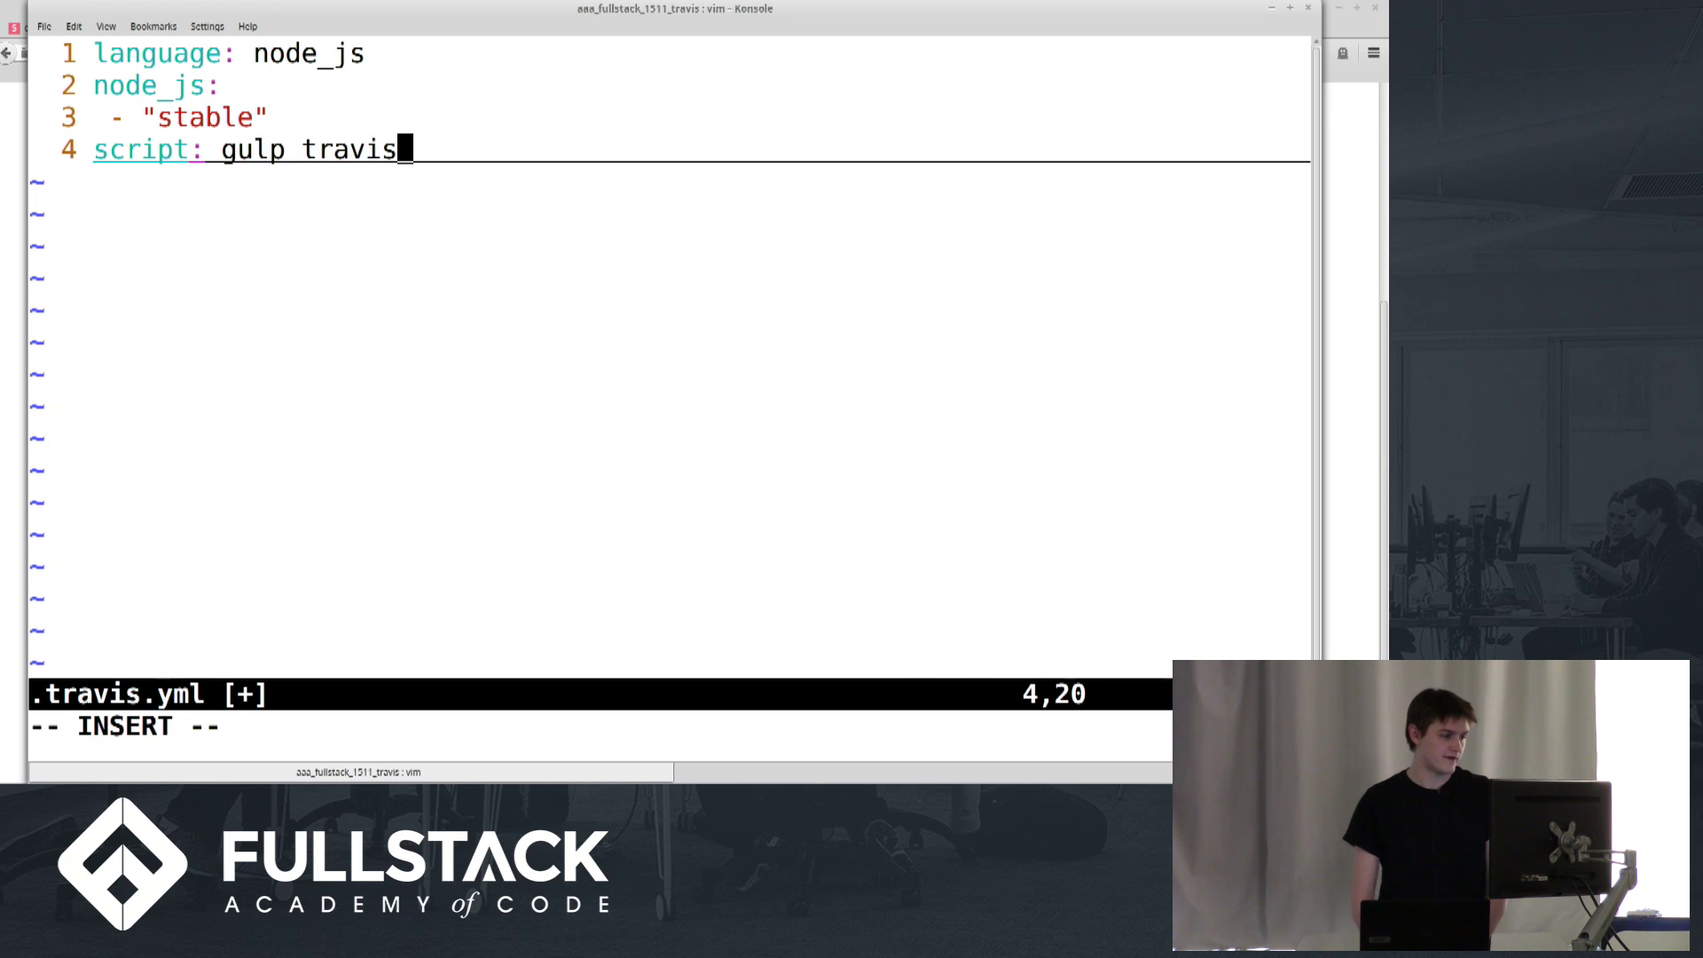
key("Escape")
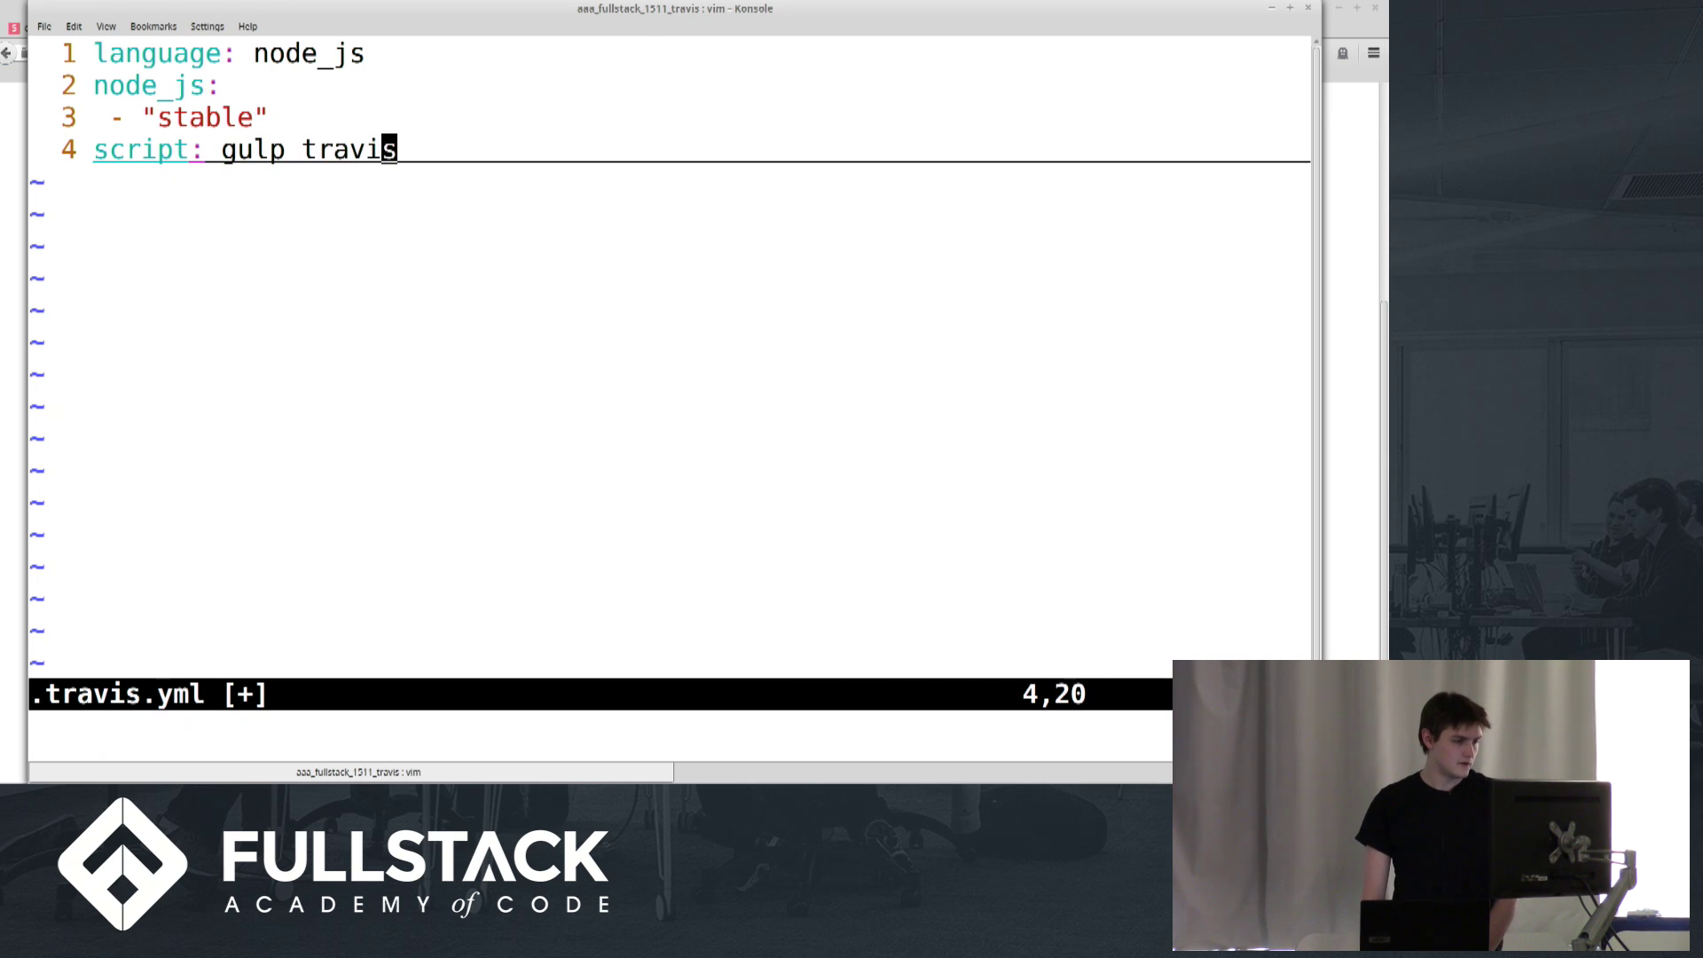
type(":x")
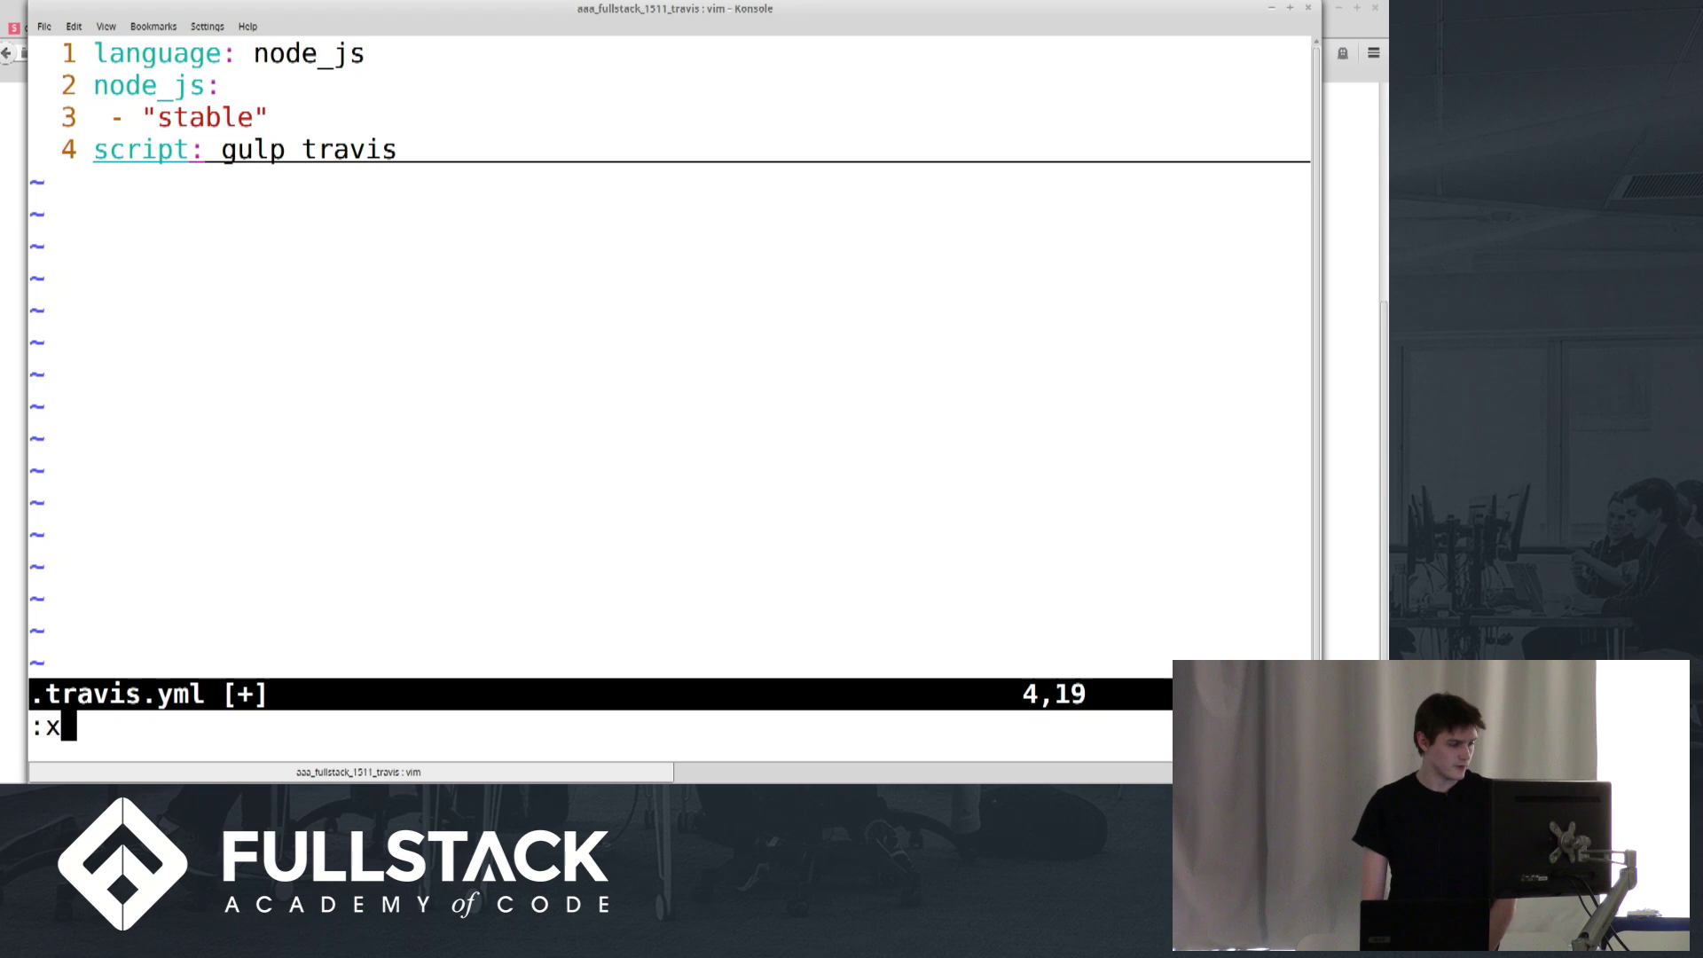
key("Return")
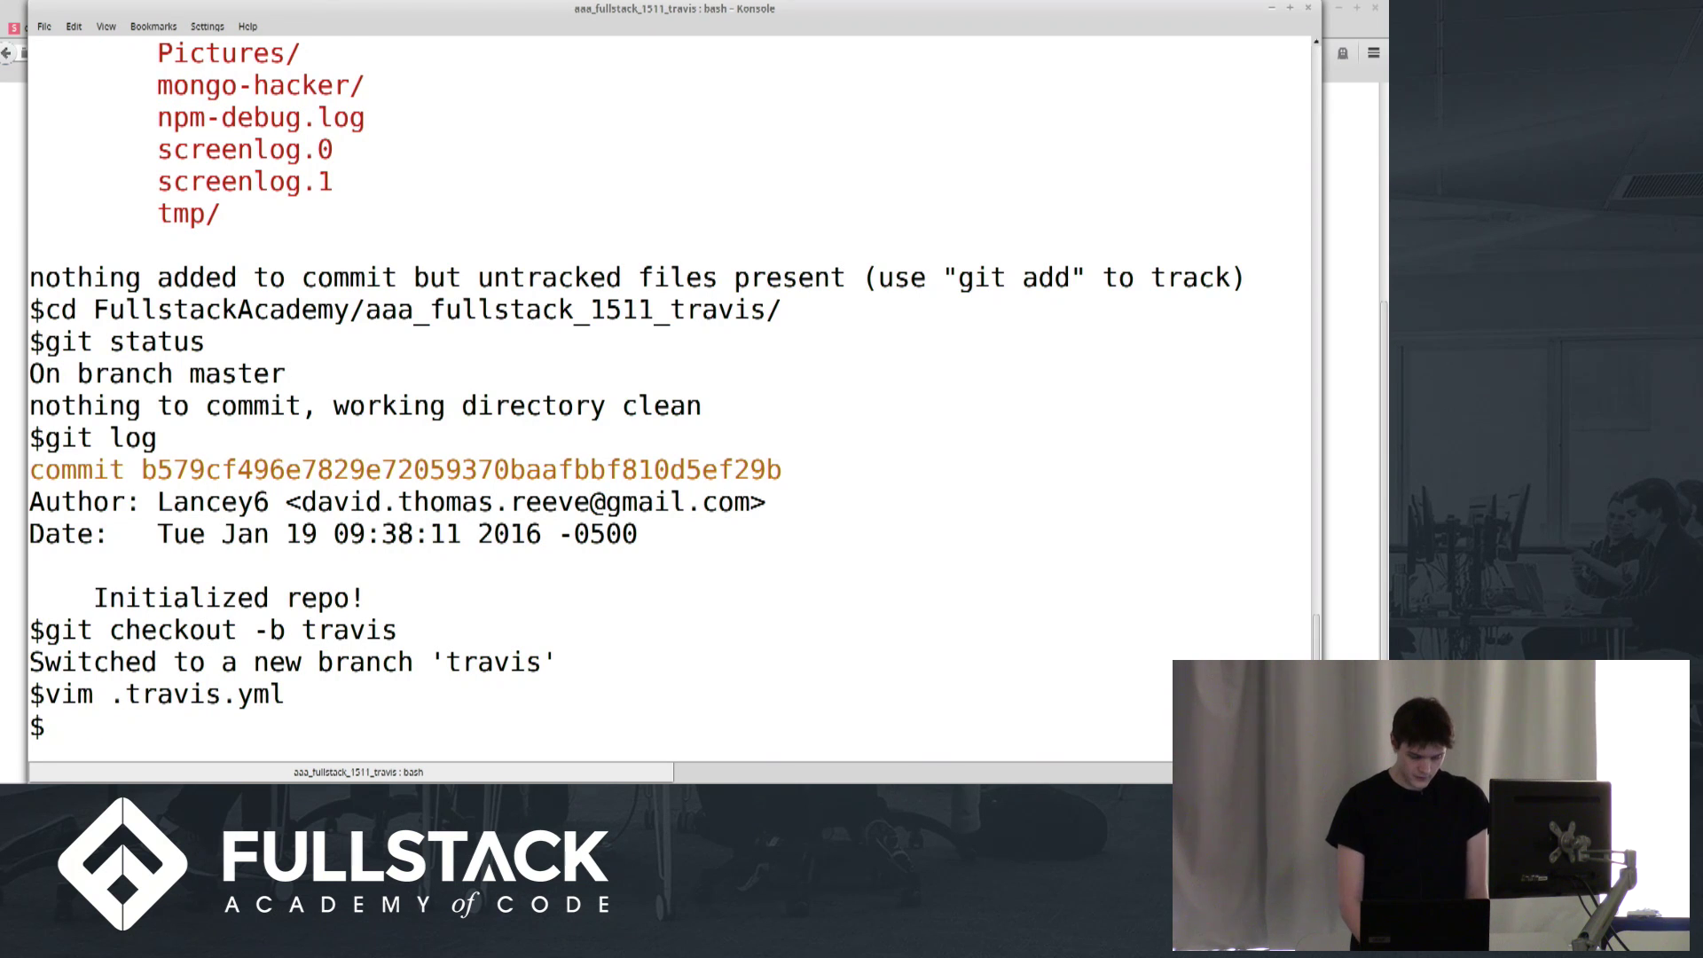
Open gulpfile.js in vim, using tab completion for the file name
type("vim gul")
key("Tab")
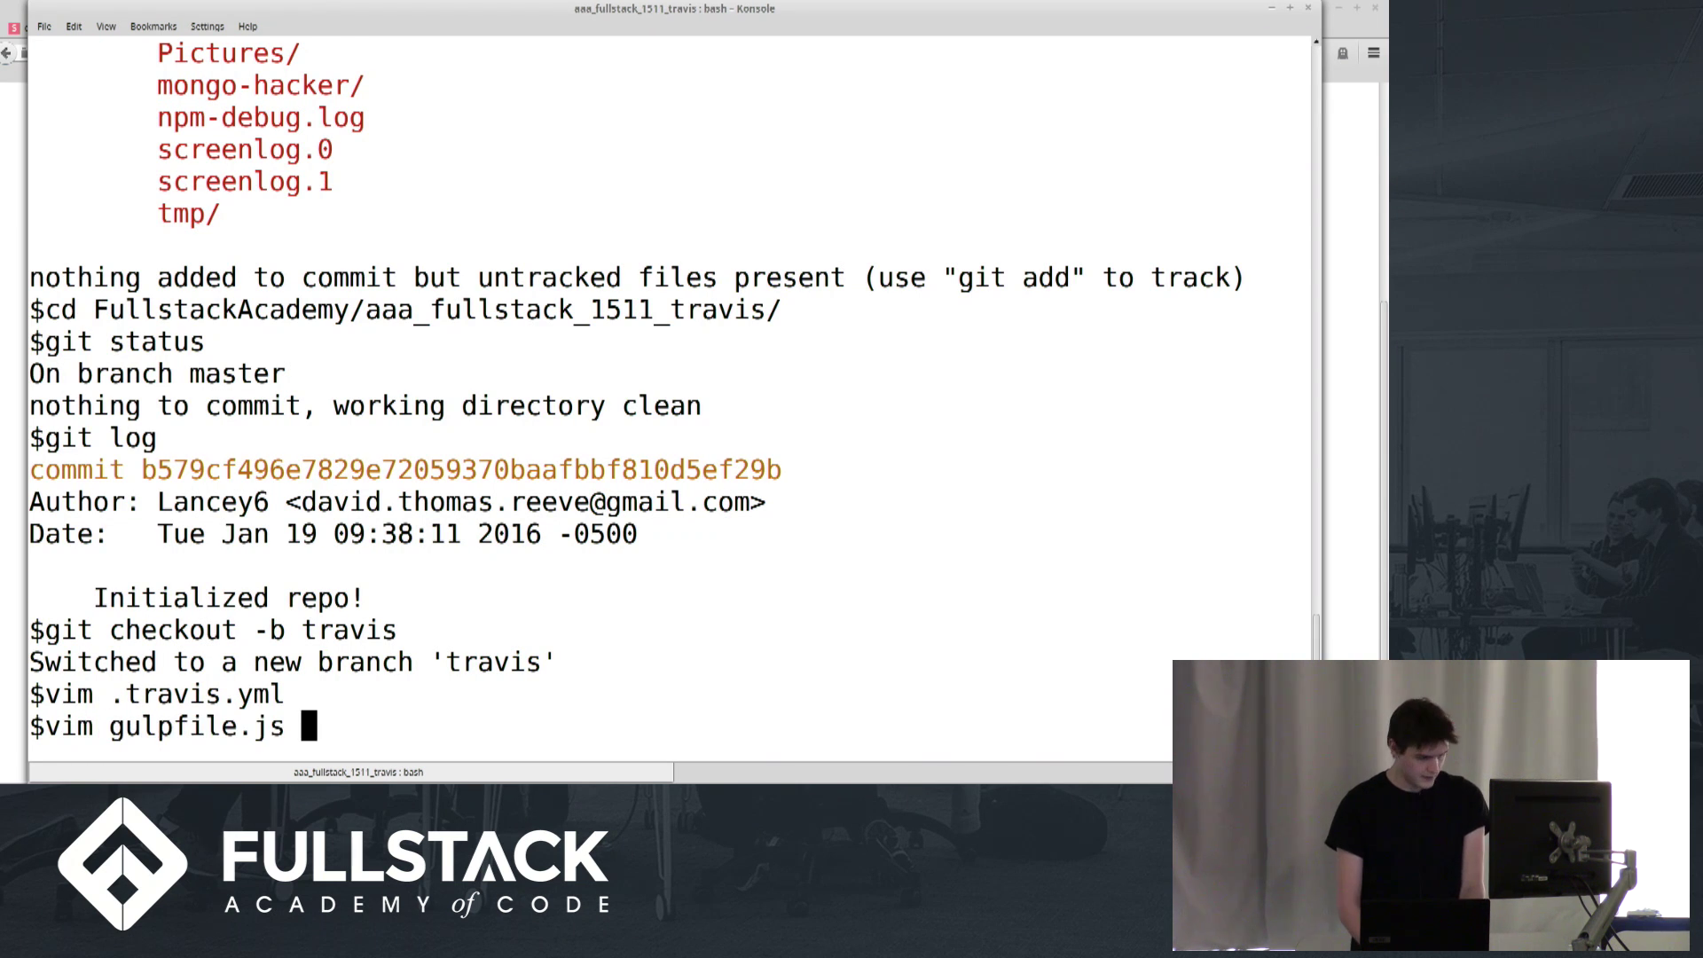
key("Return")
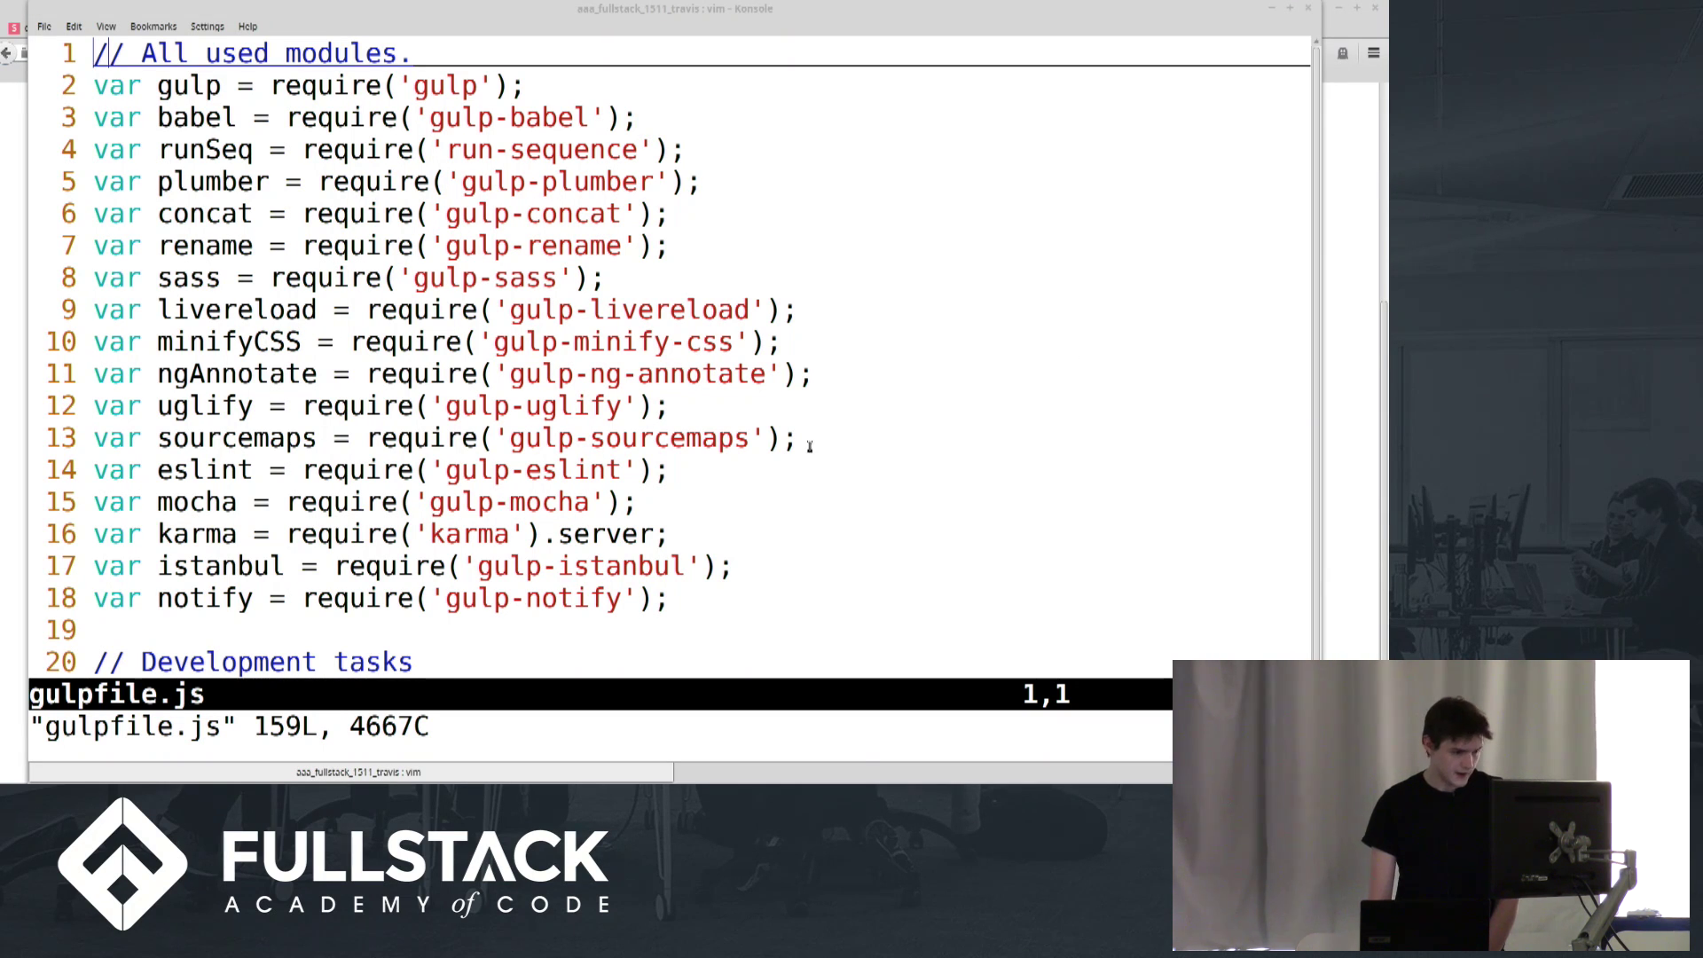
At line 22, begin gulp.task('travis', ['build','testServerJS'], function() {
key("j")
key("j")
key("j")
key("j")
key("j")
key("j")
key("j")
key("j")
key("j")
key("j")
key("j")
key("j")
key("j")
key("j")
key("j")
key("j")
key("j")
key("j")
key("j")
key("j")
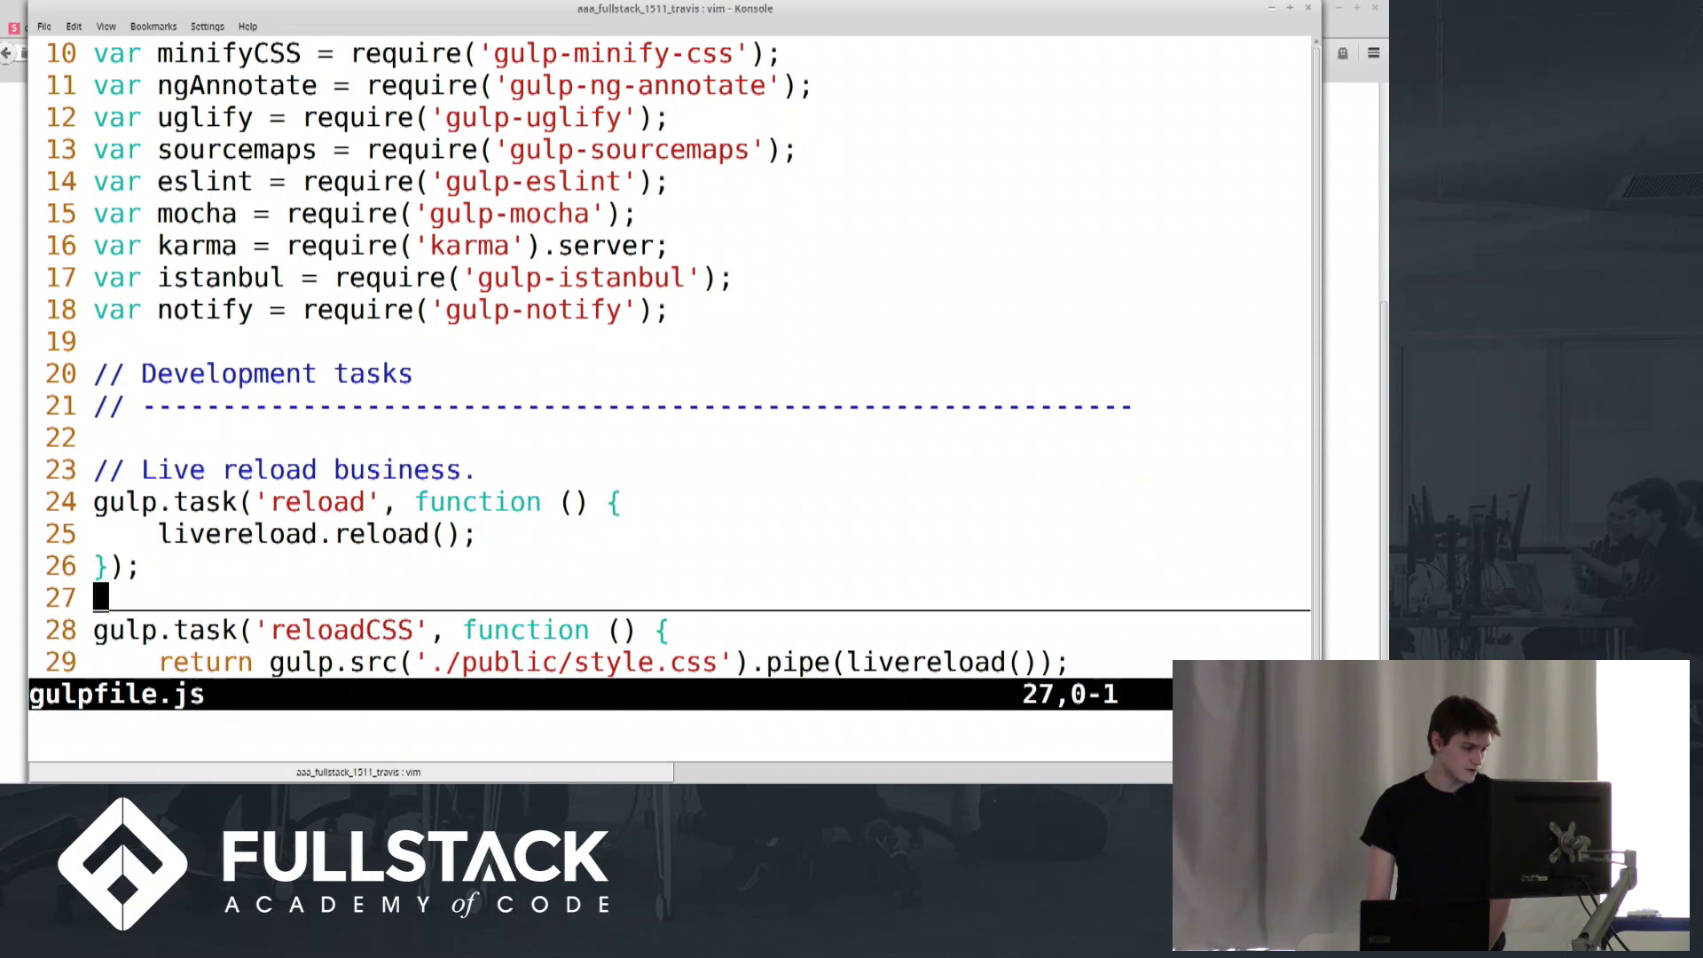
key("k")
key("k")
key("k")
key("k")
key("k")
key("i")
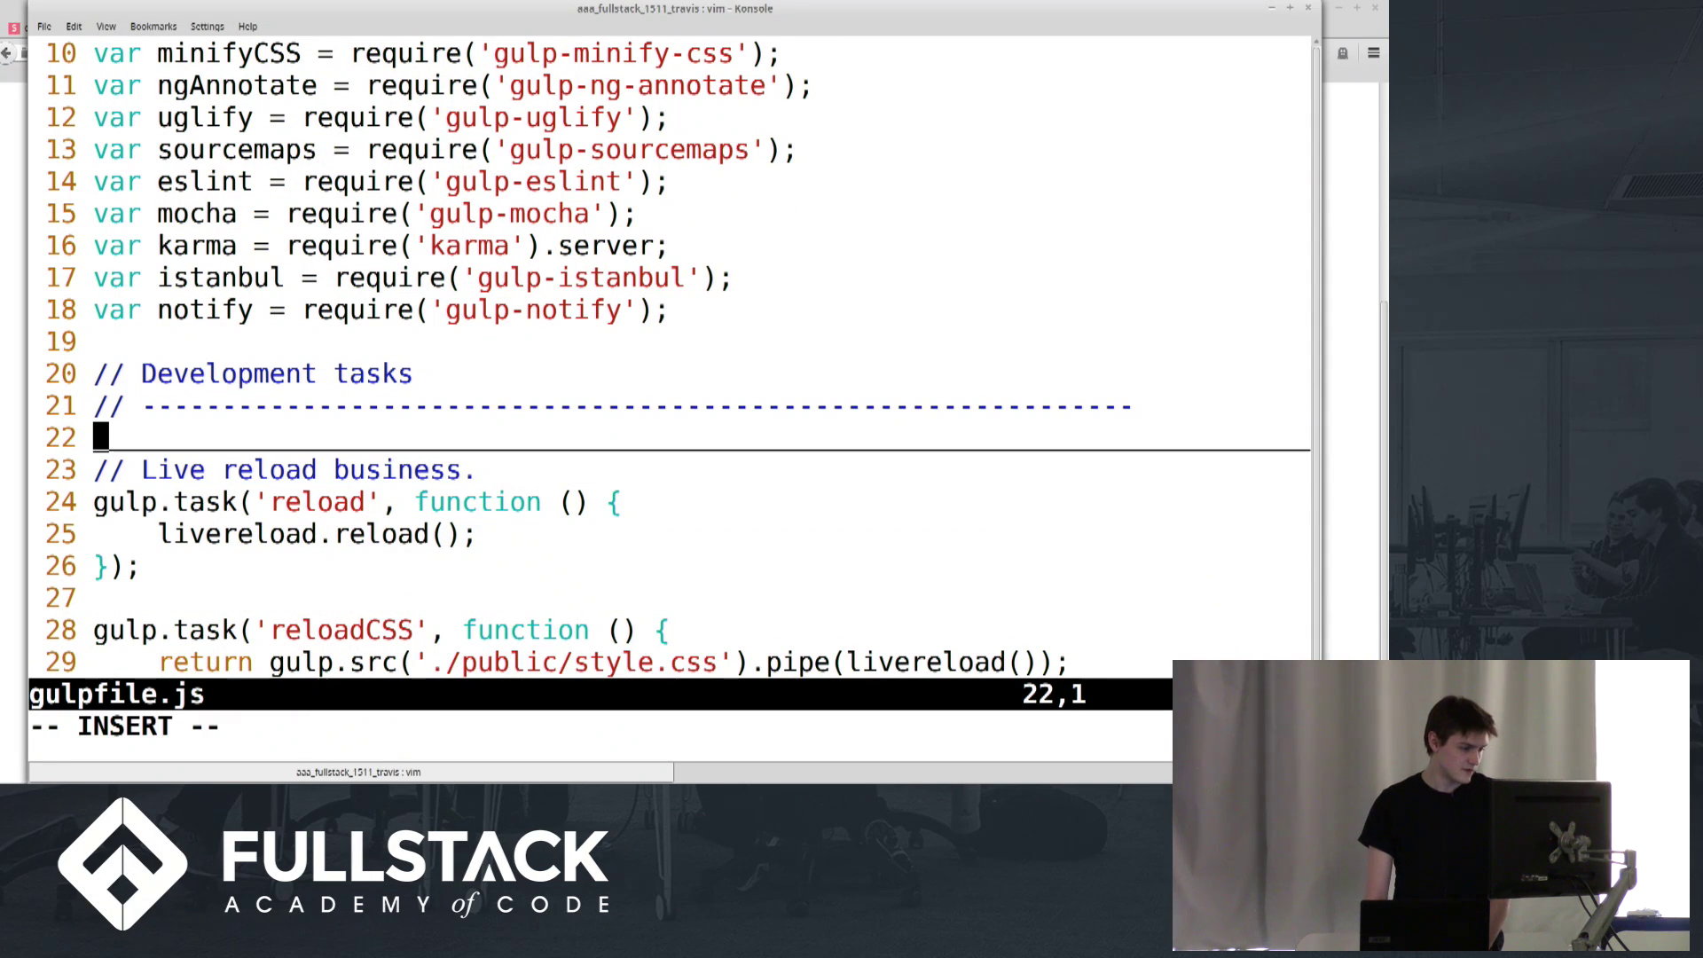
key("Return")
key("Return")
key("Up")
type("gulp.")
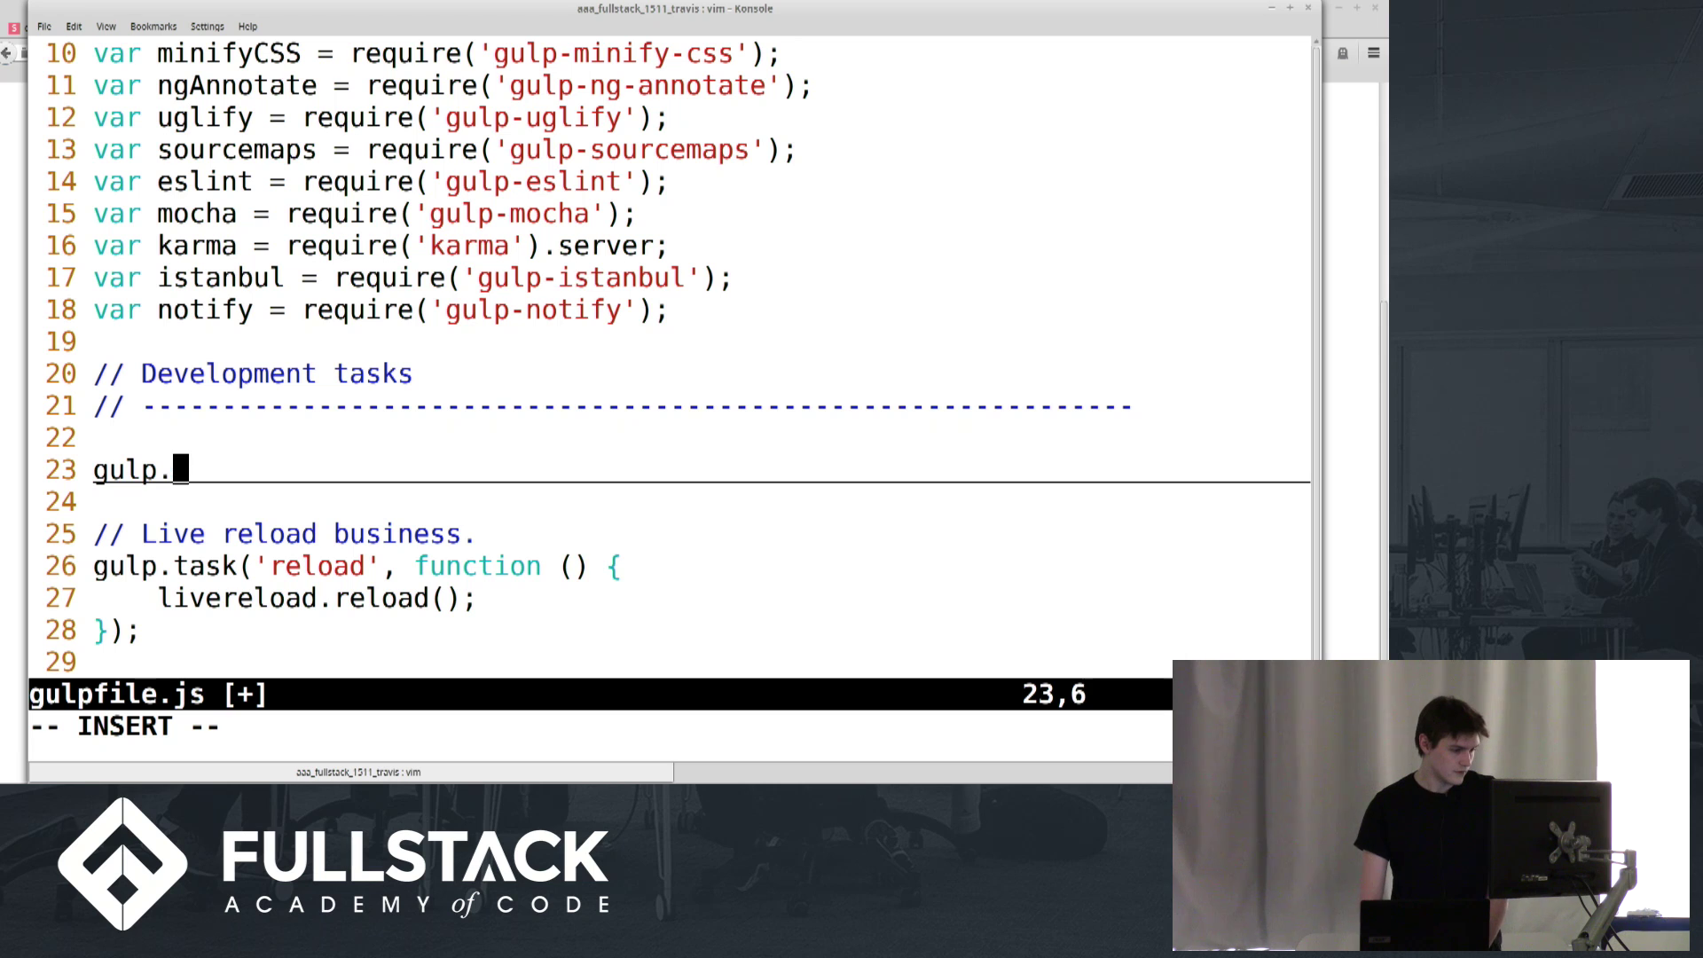
type("task('tr")
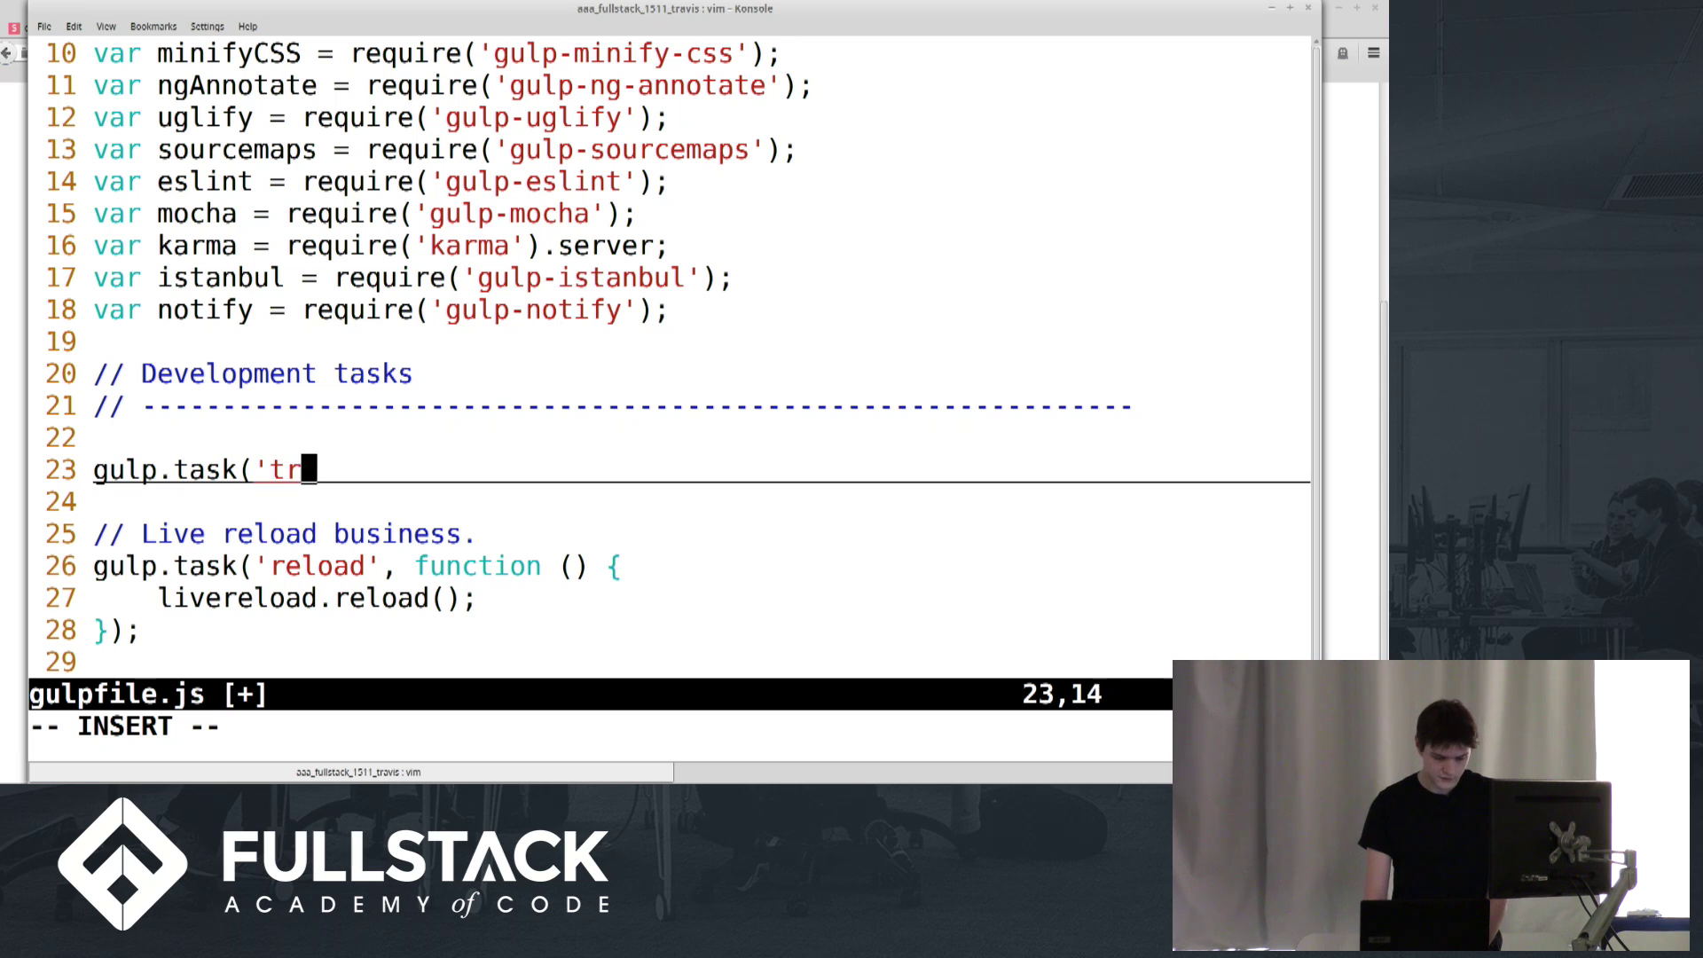
type("avis', ")
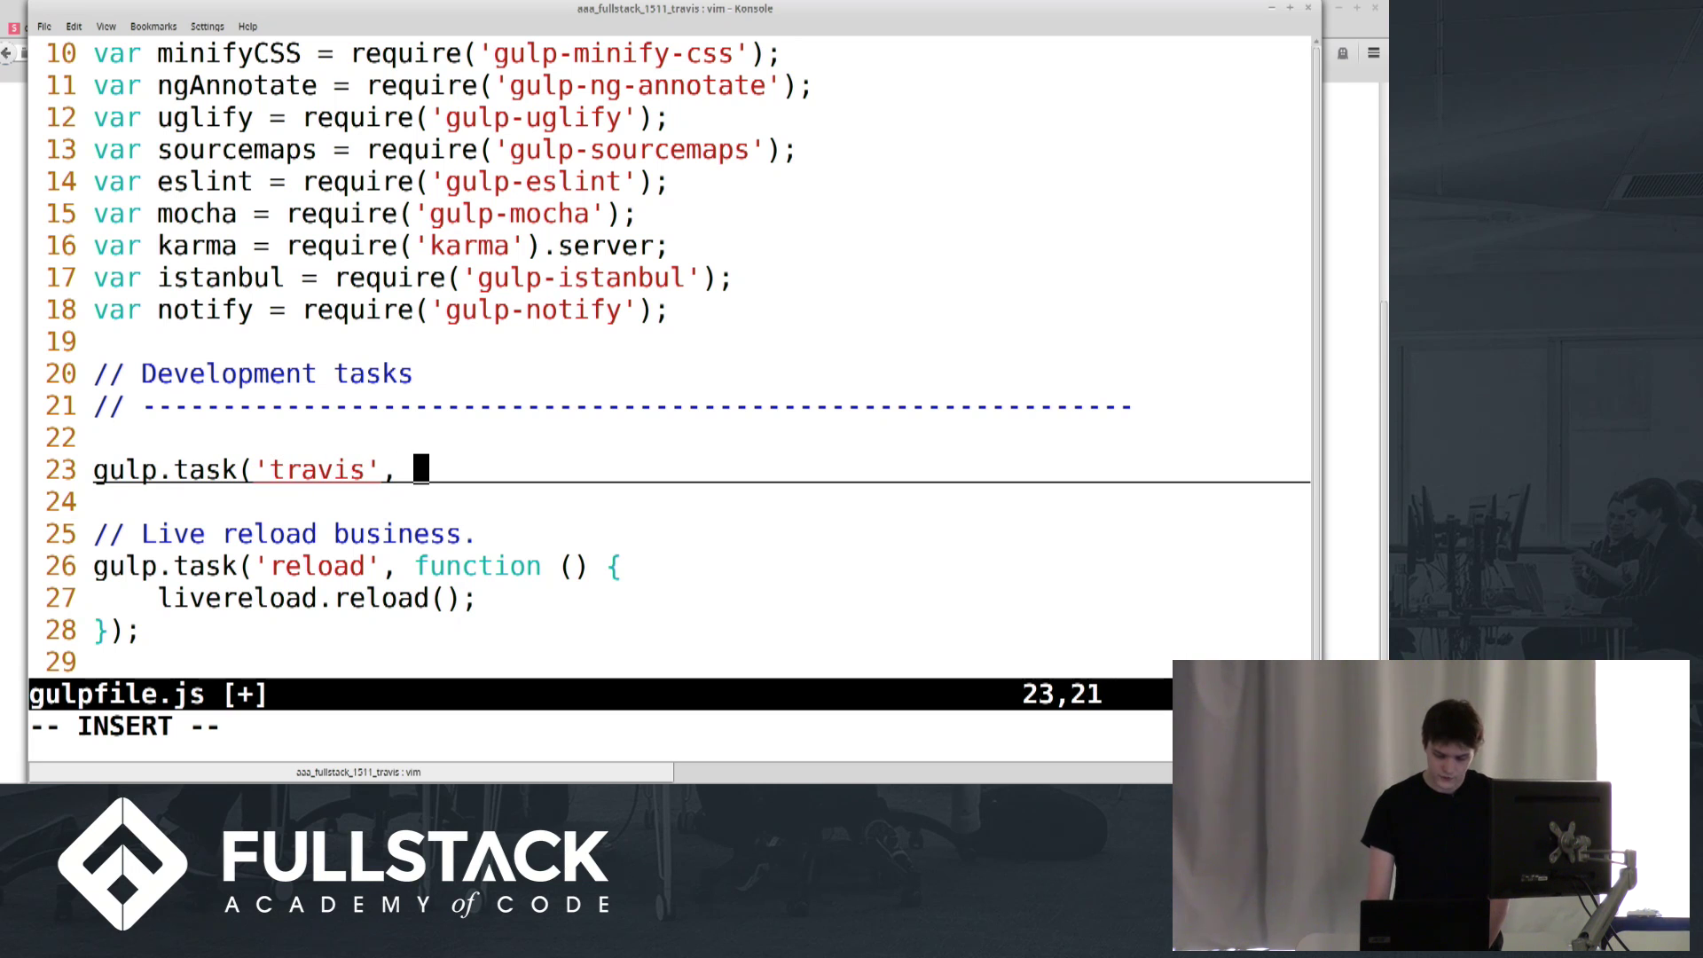
type("['")
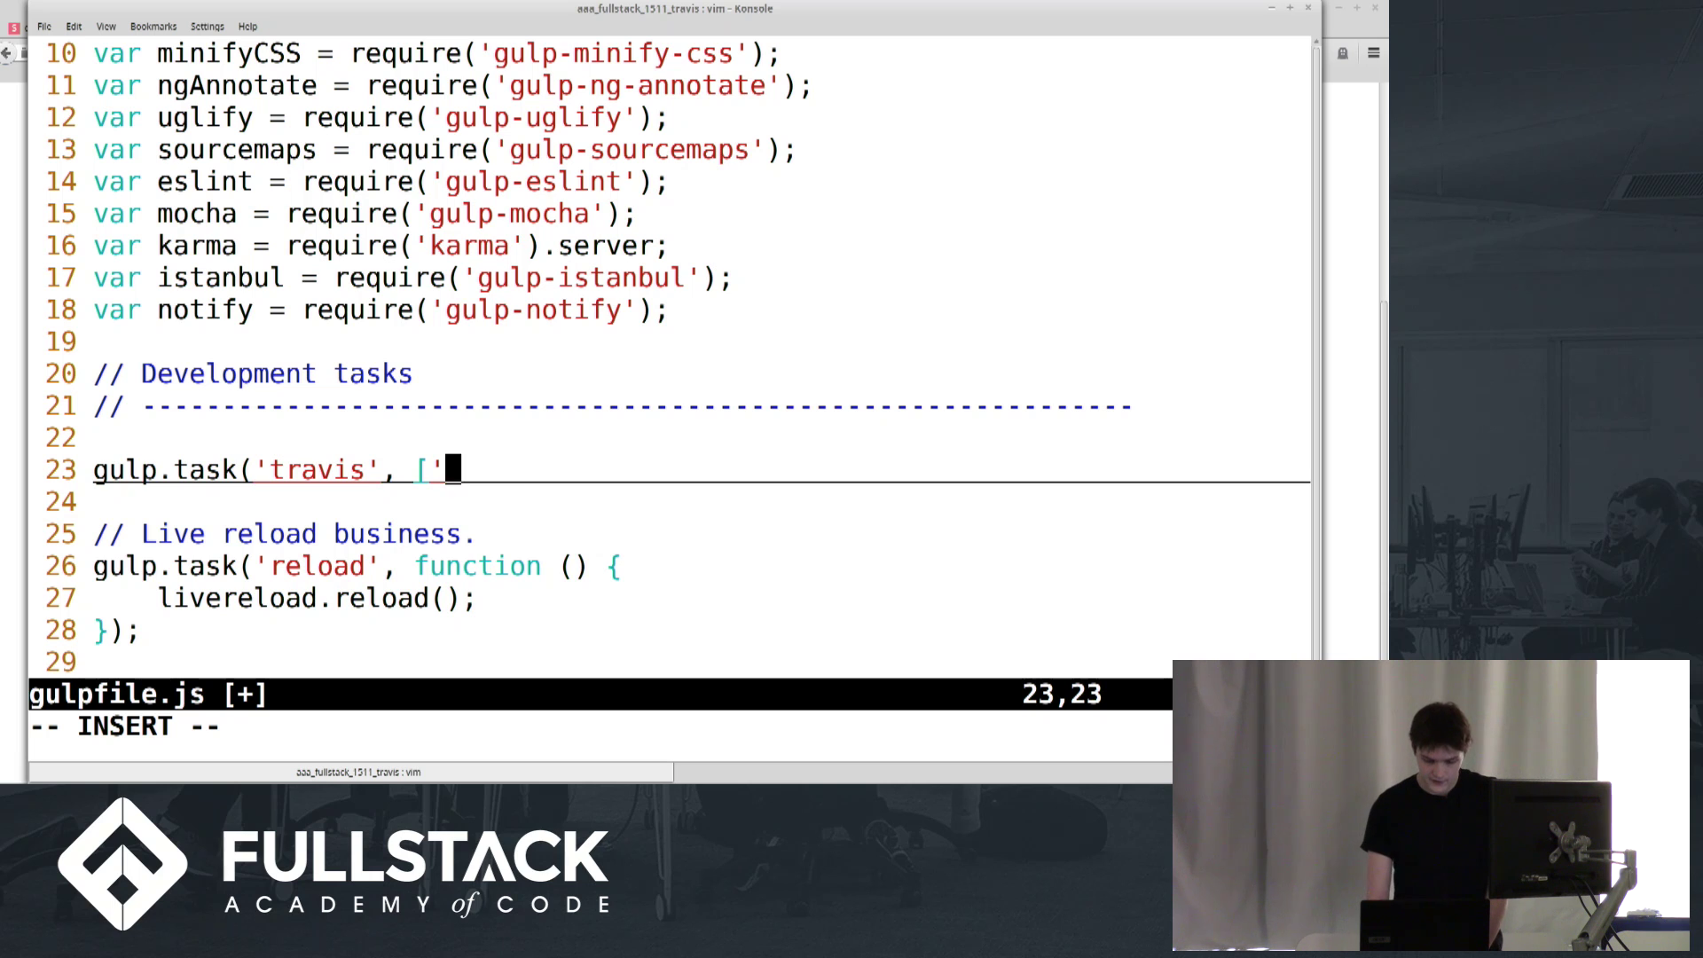
type("build','te")
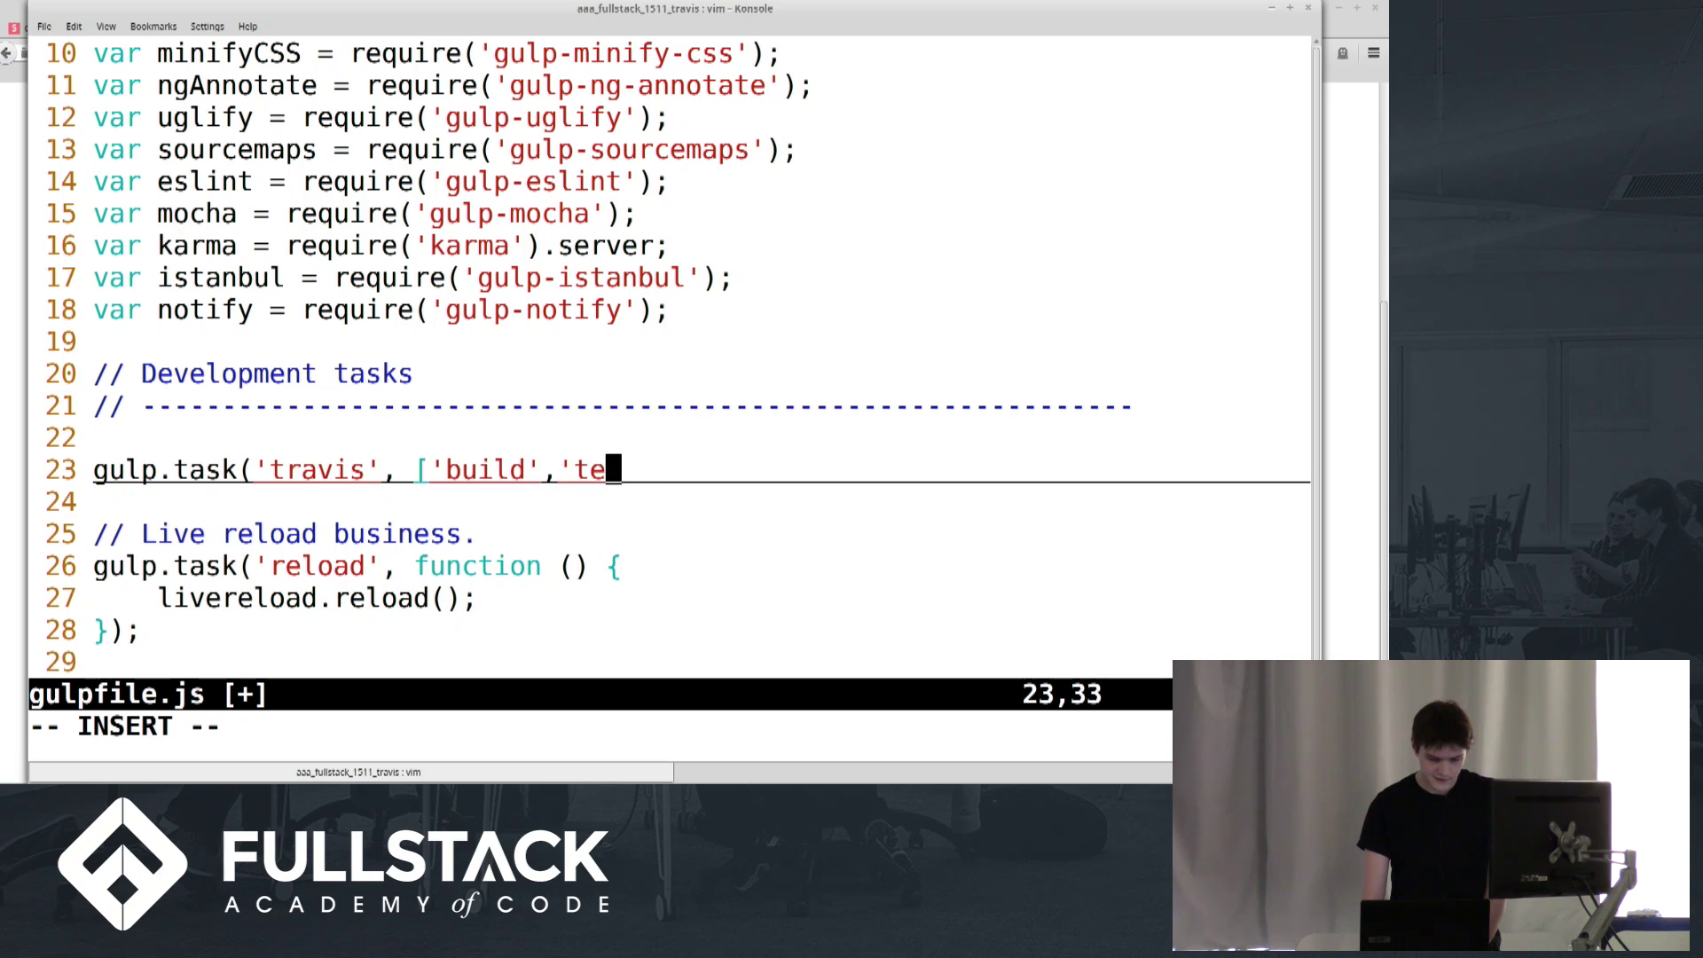
type("stServerJS']")
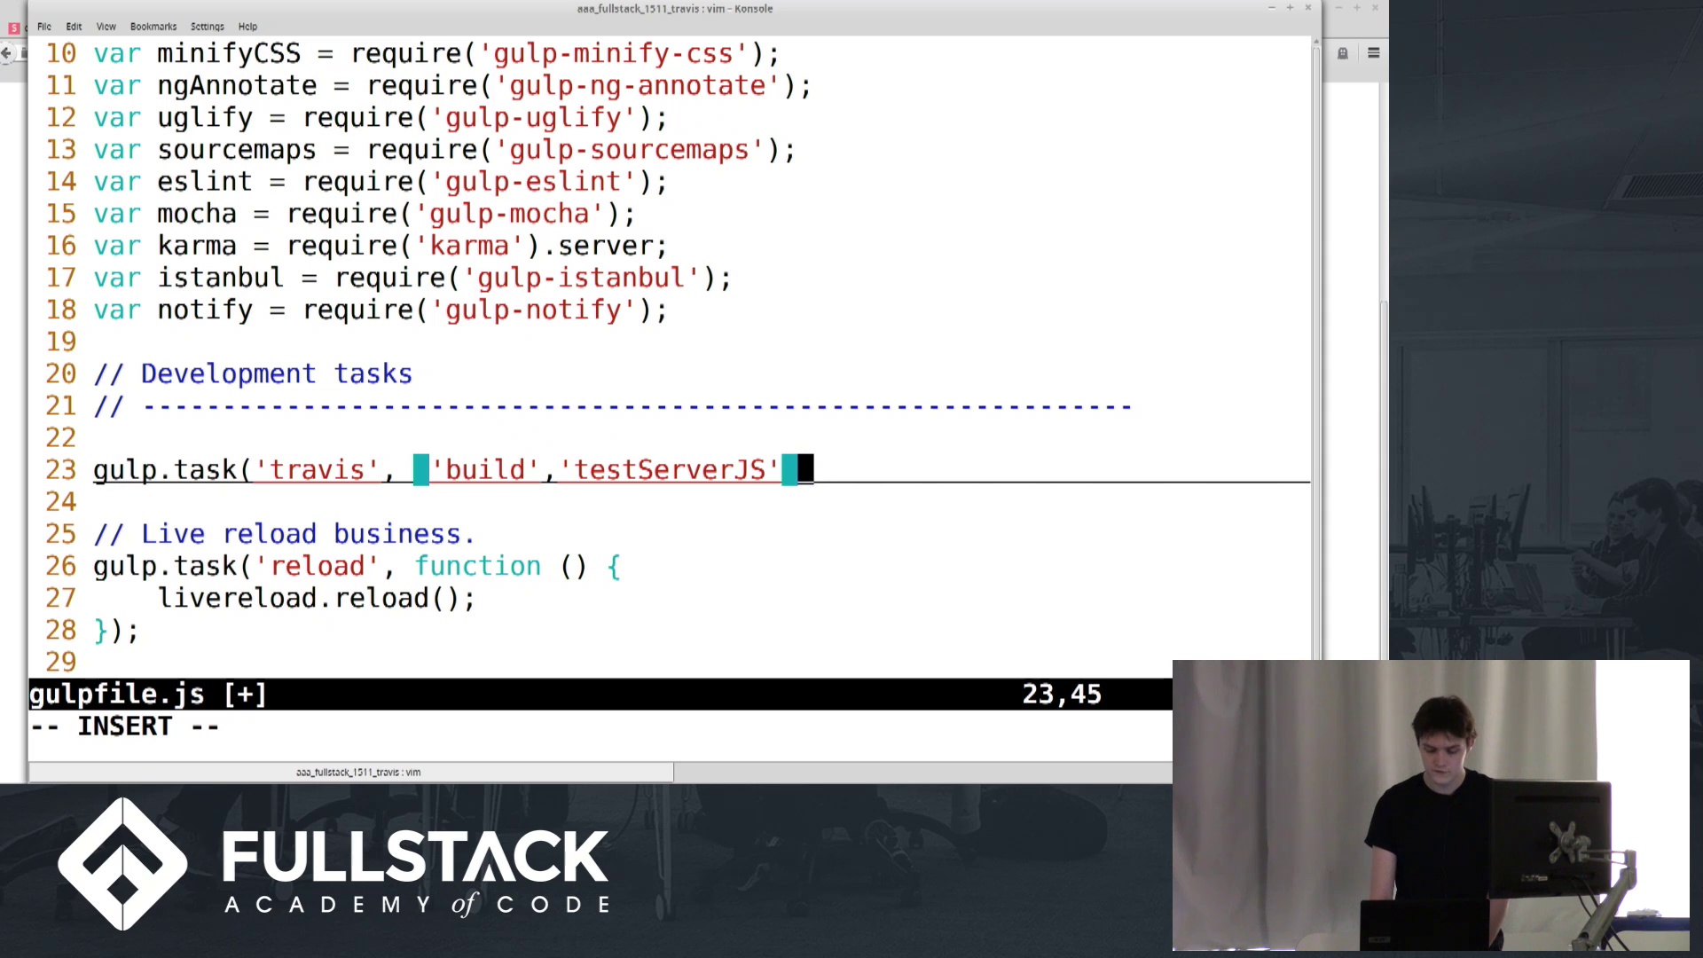
type(", function*")
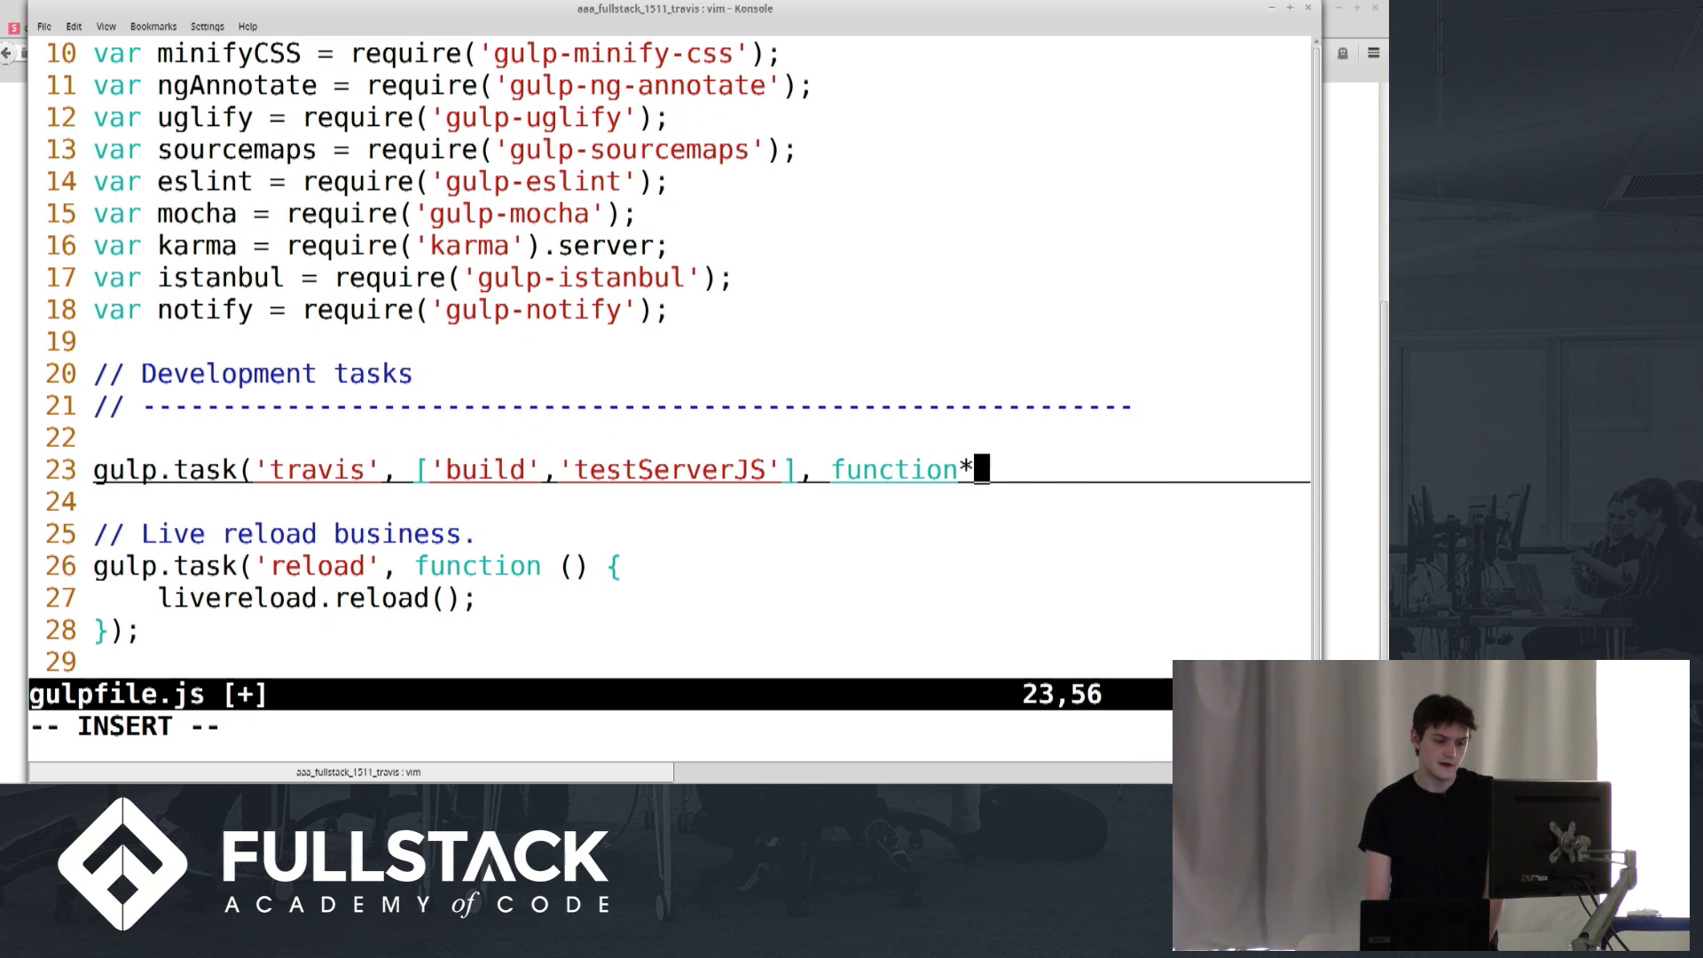
key("BackSpace")
type("() {")
key("Return")
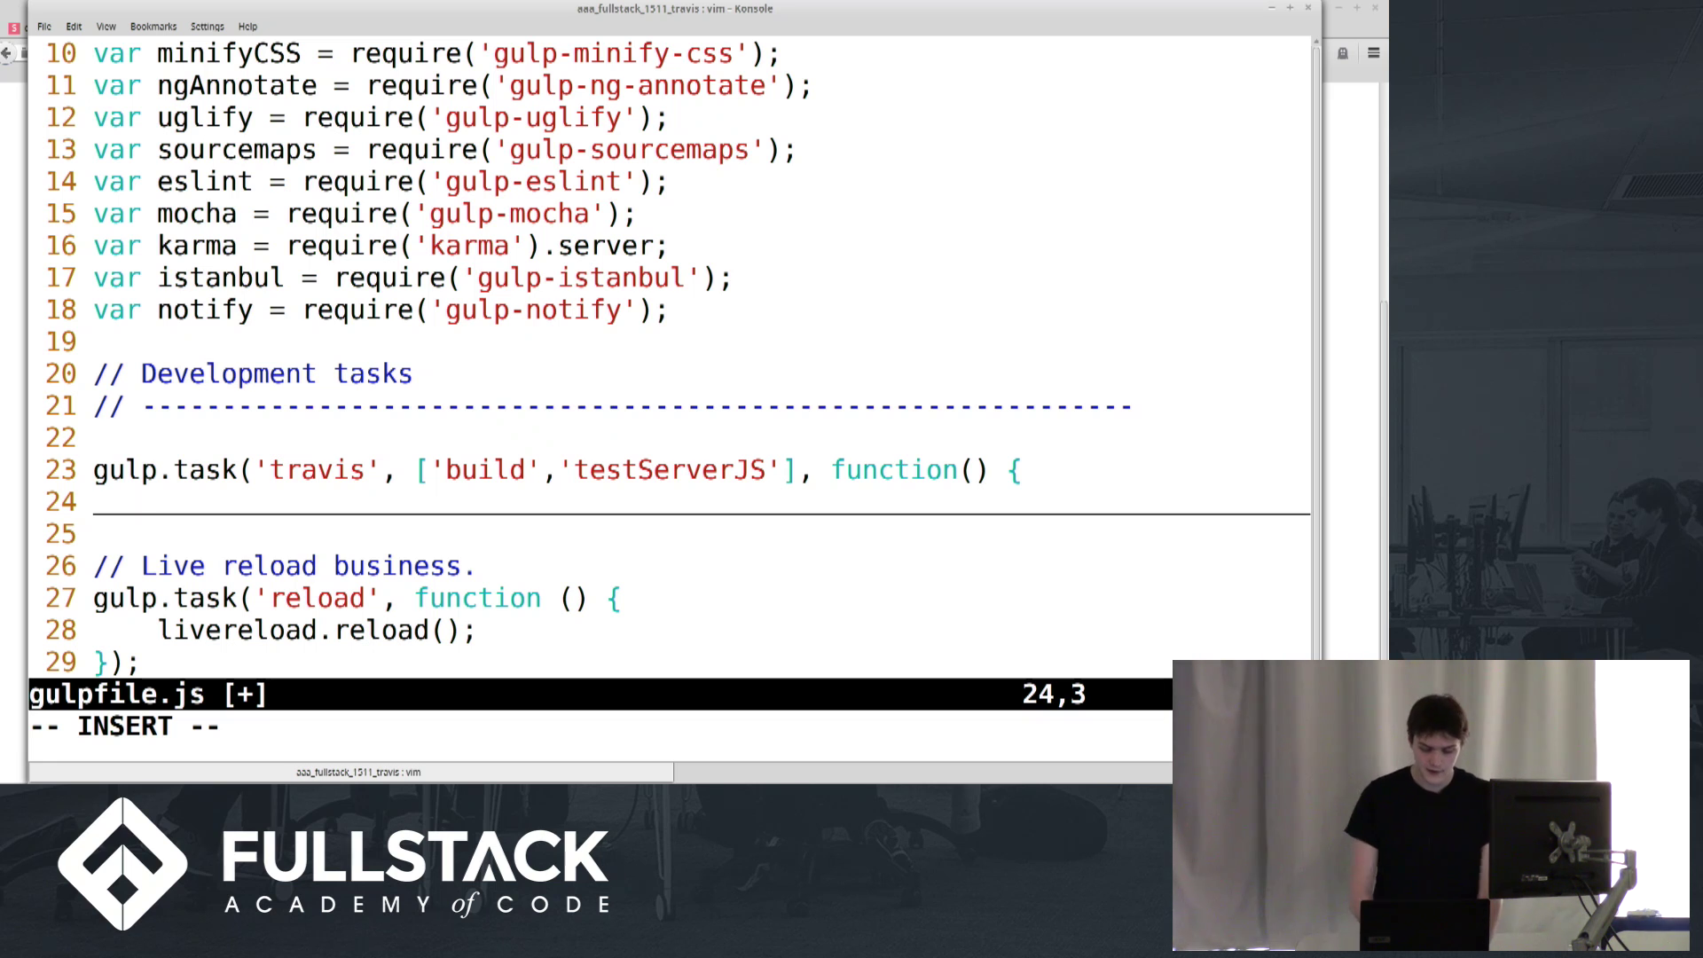
Fill the task body with process.exit(0);, close it with });, and save with :x
type("process.exit(0)")
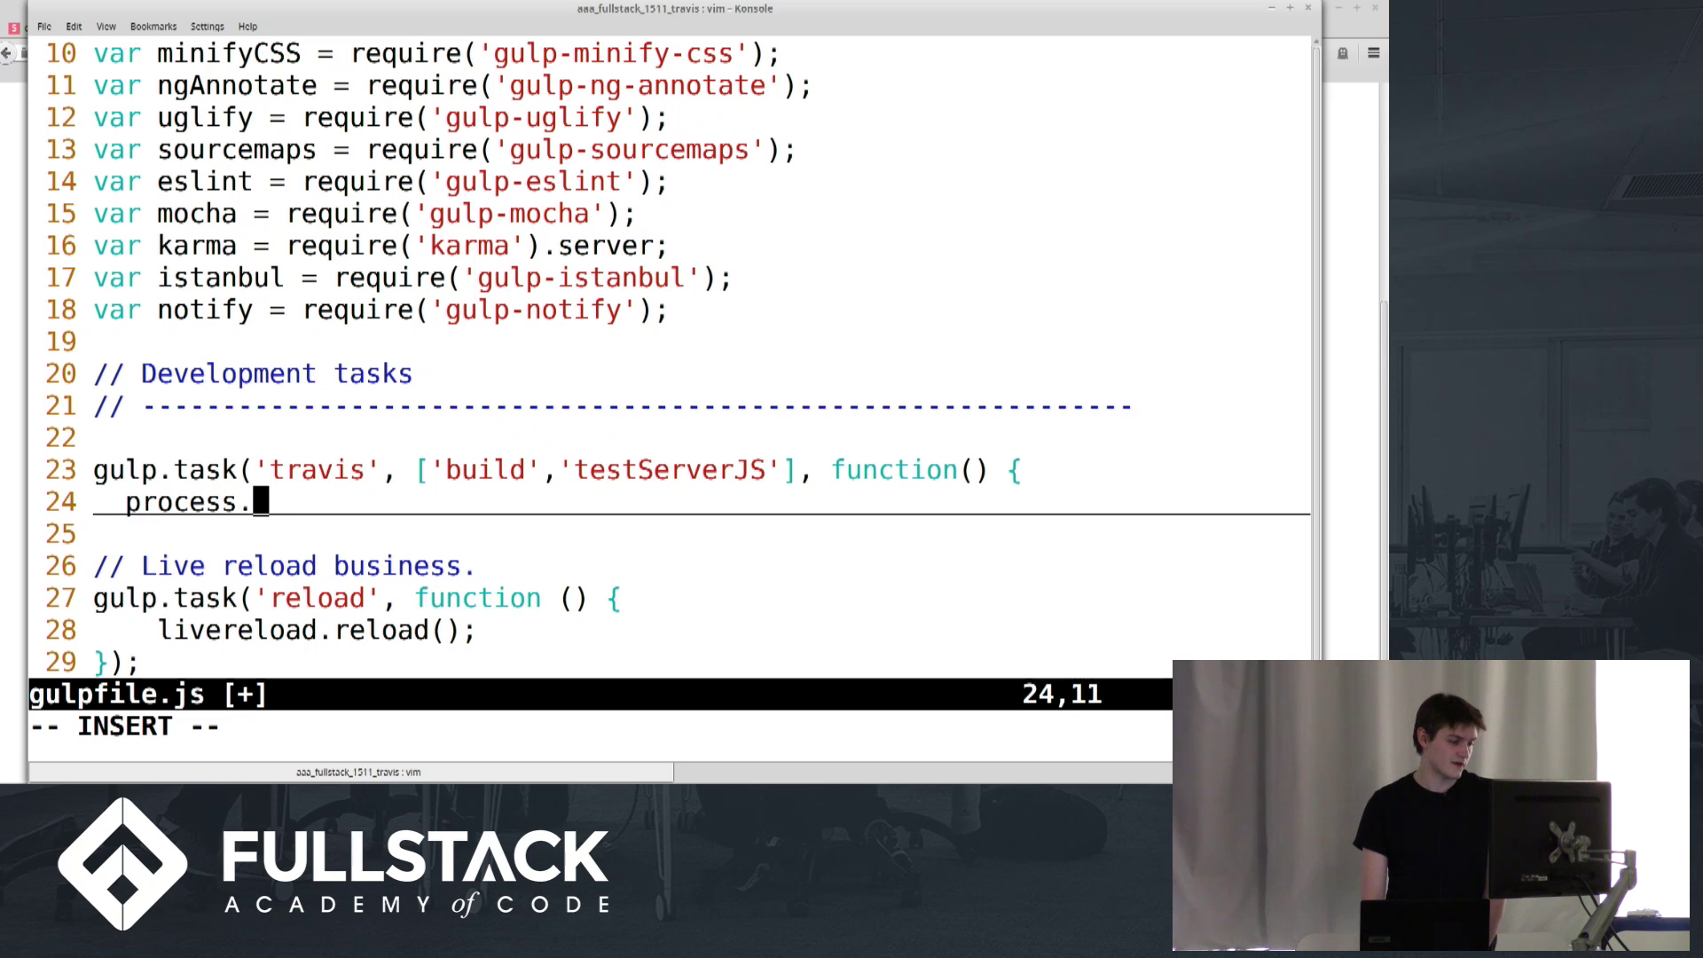
key("Left")
key("Left")
key("End")
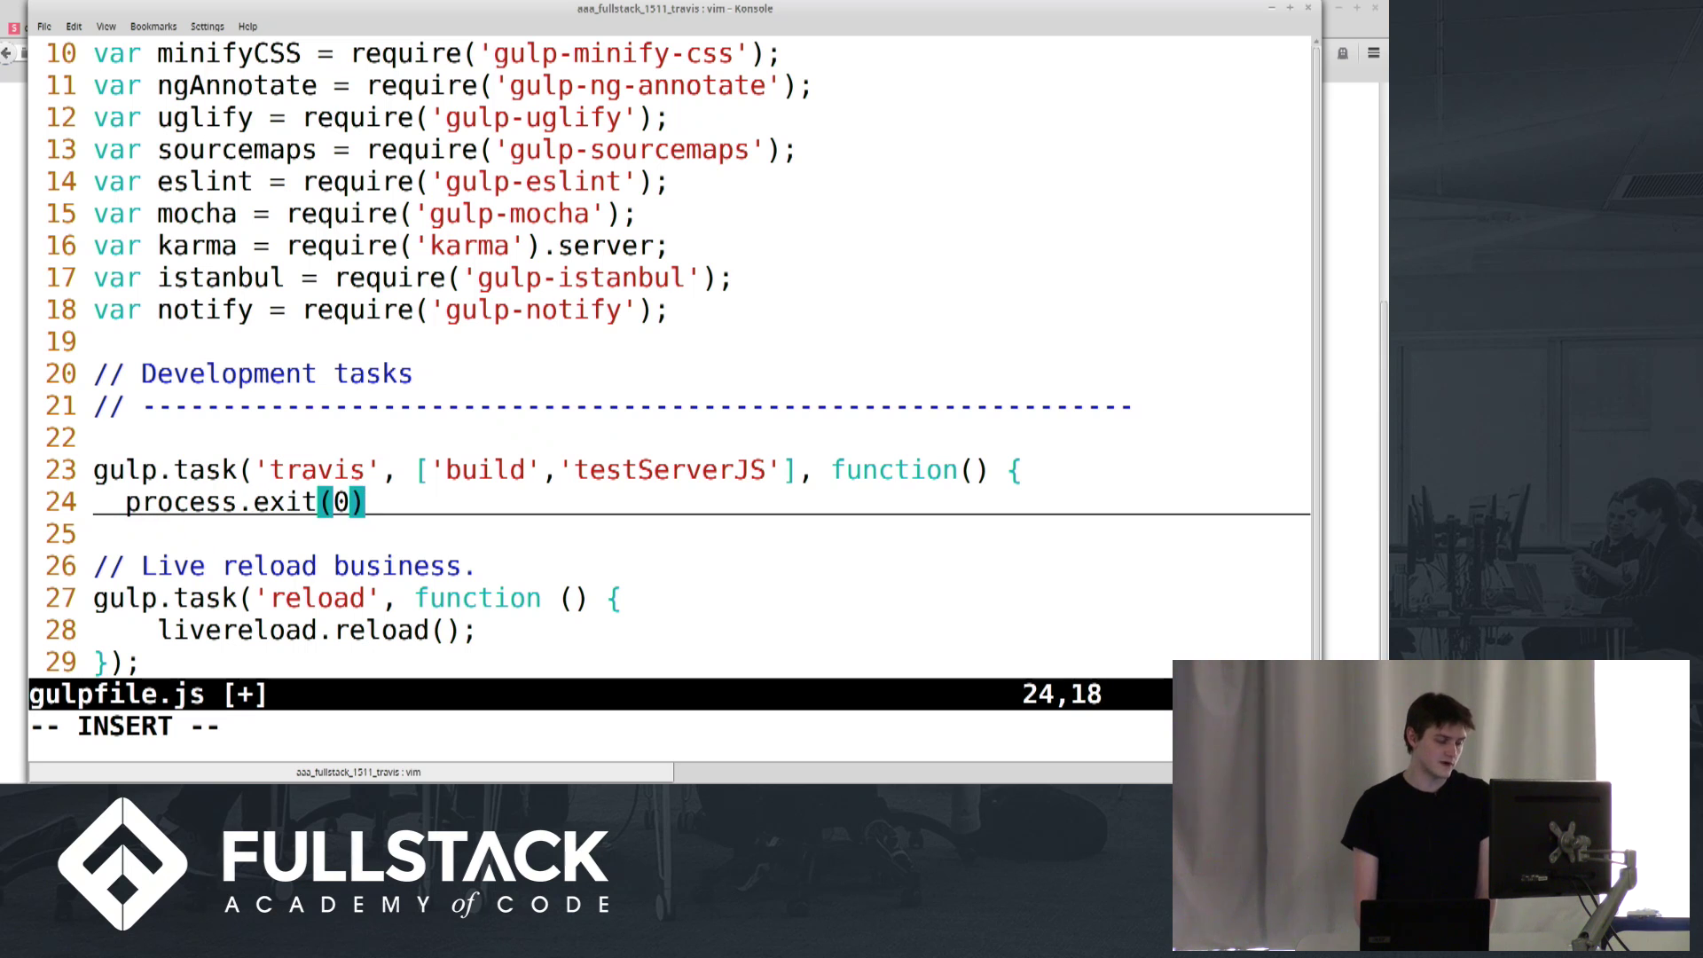
type(";")
key("Return")
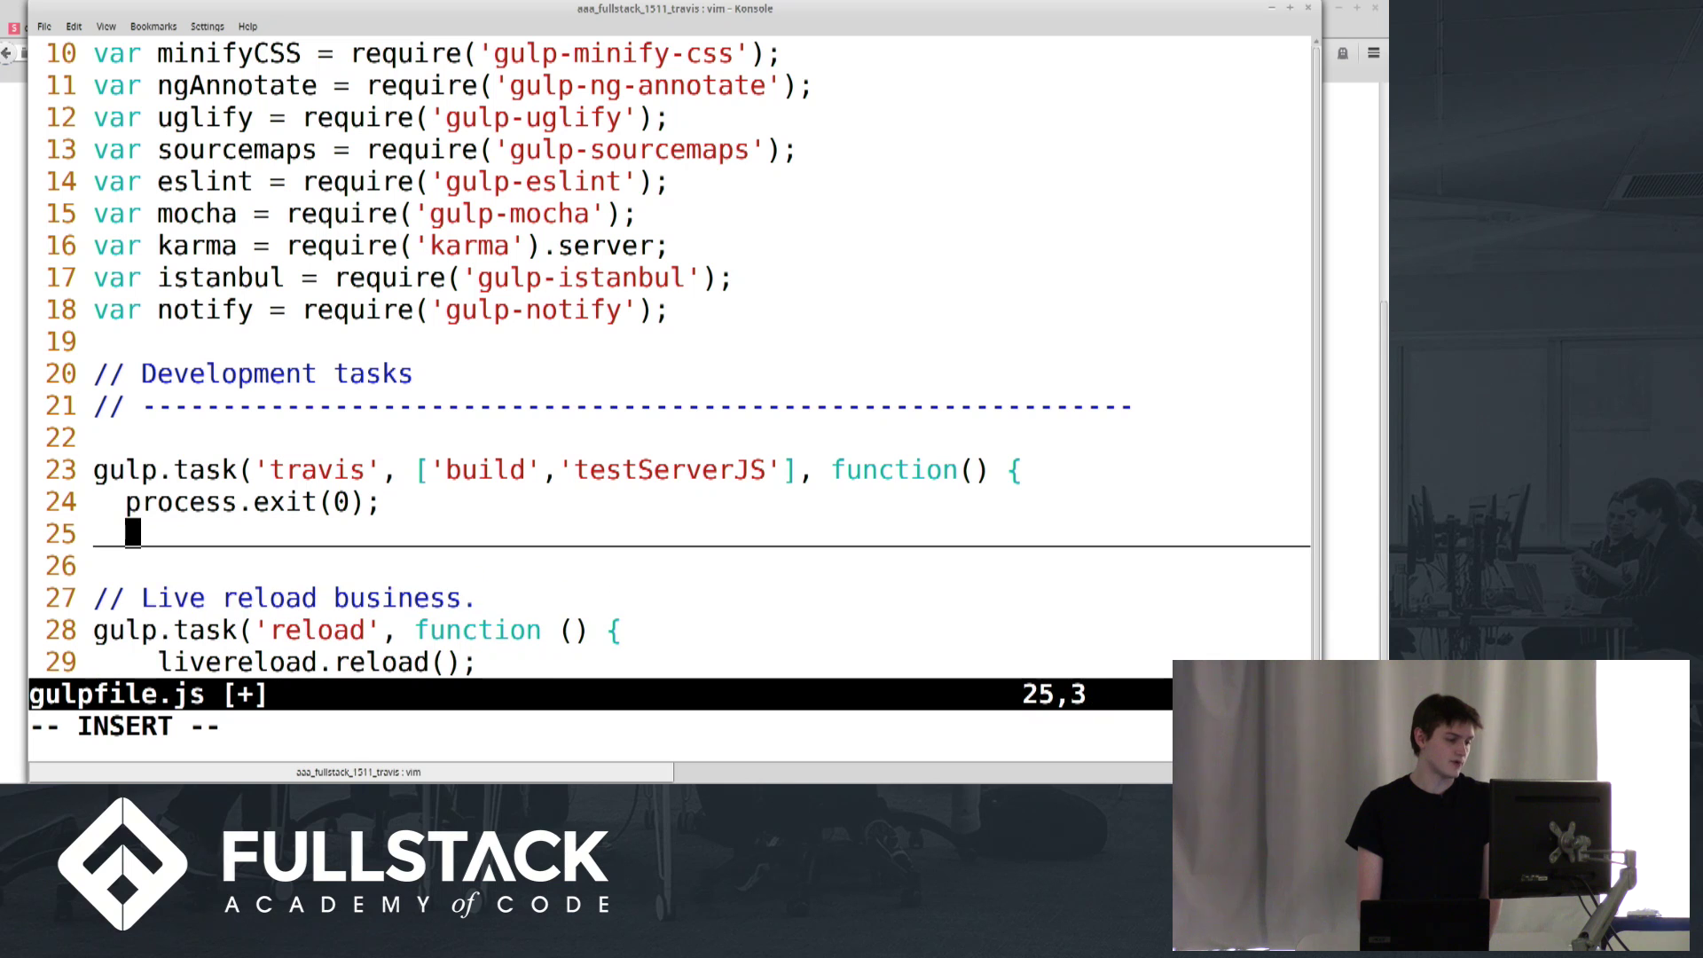
key("BackSpace")
key("BackSpace")
type("});")
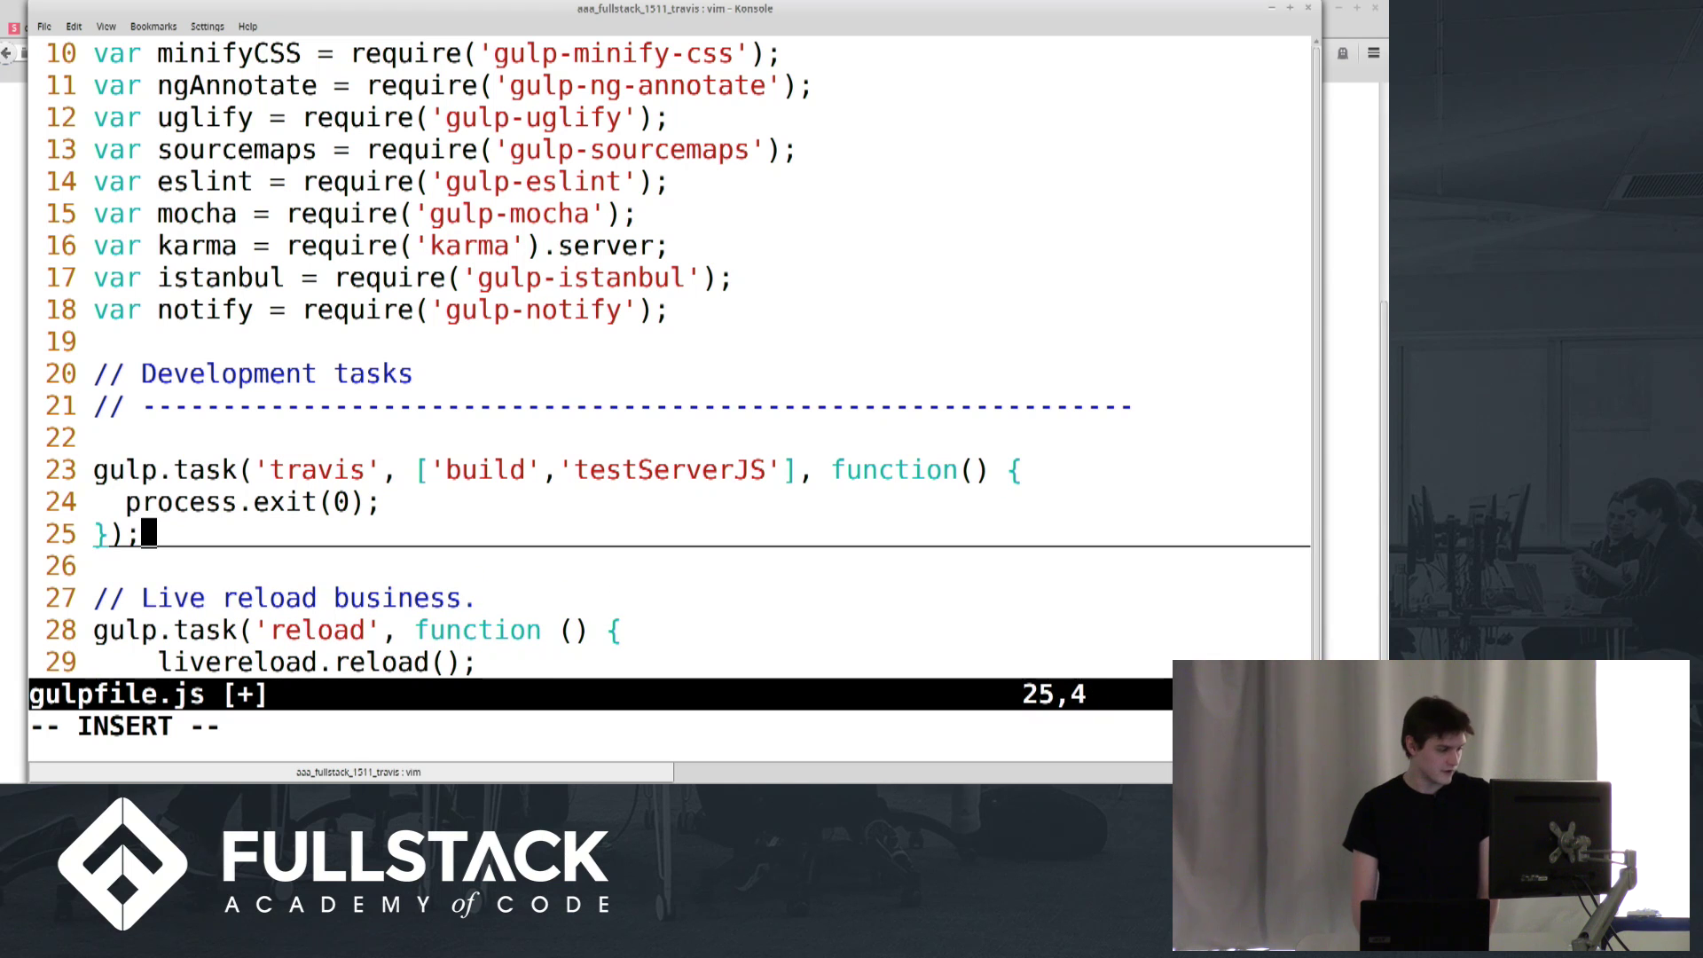
key("Escape")
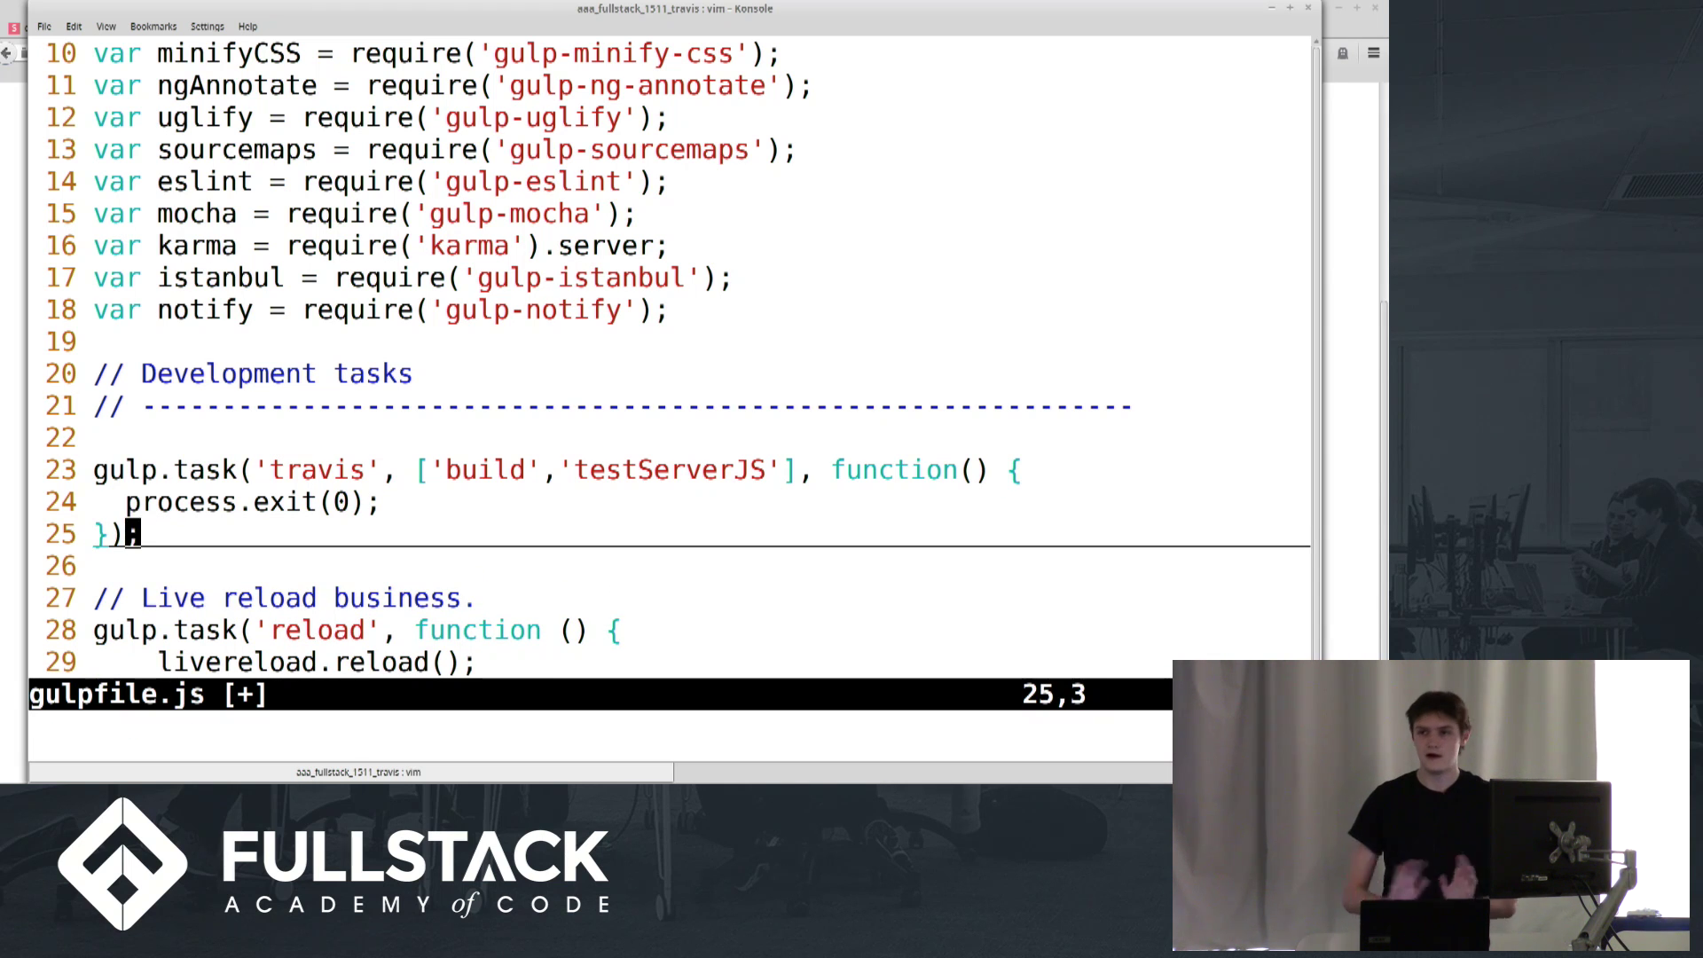
type(":x")
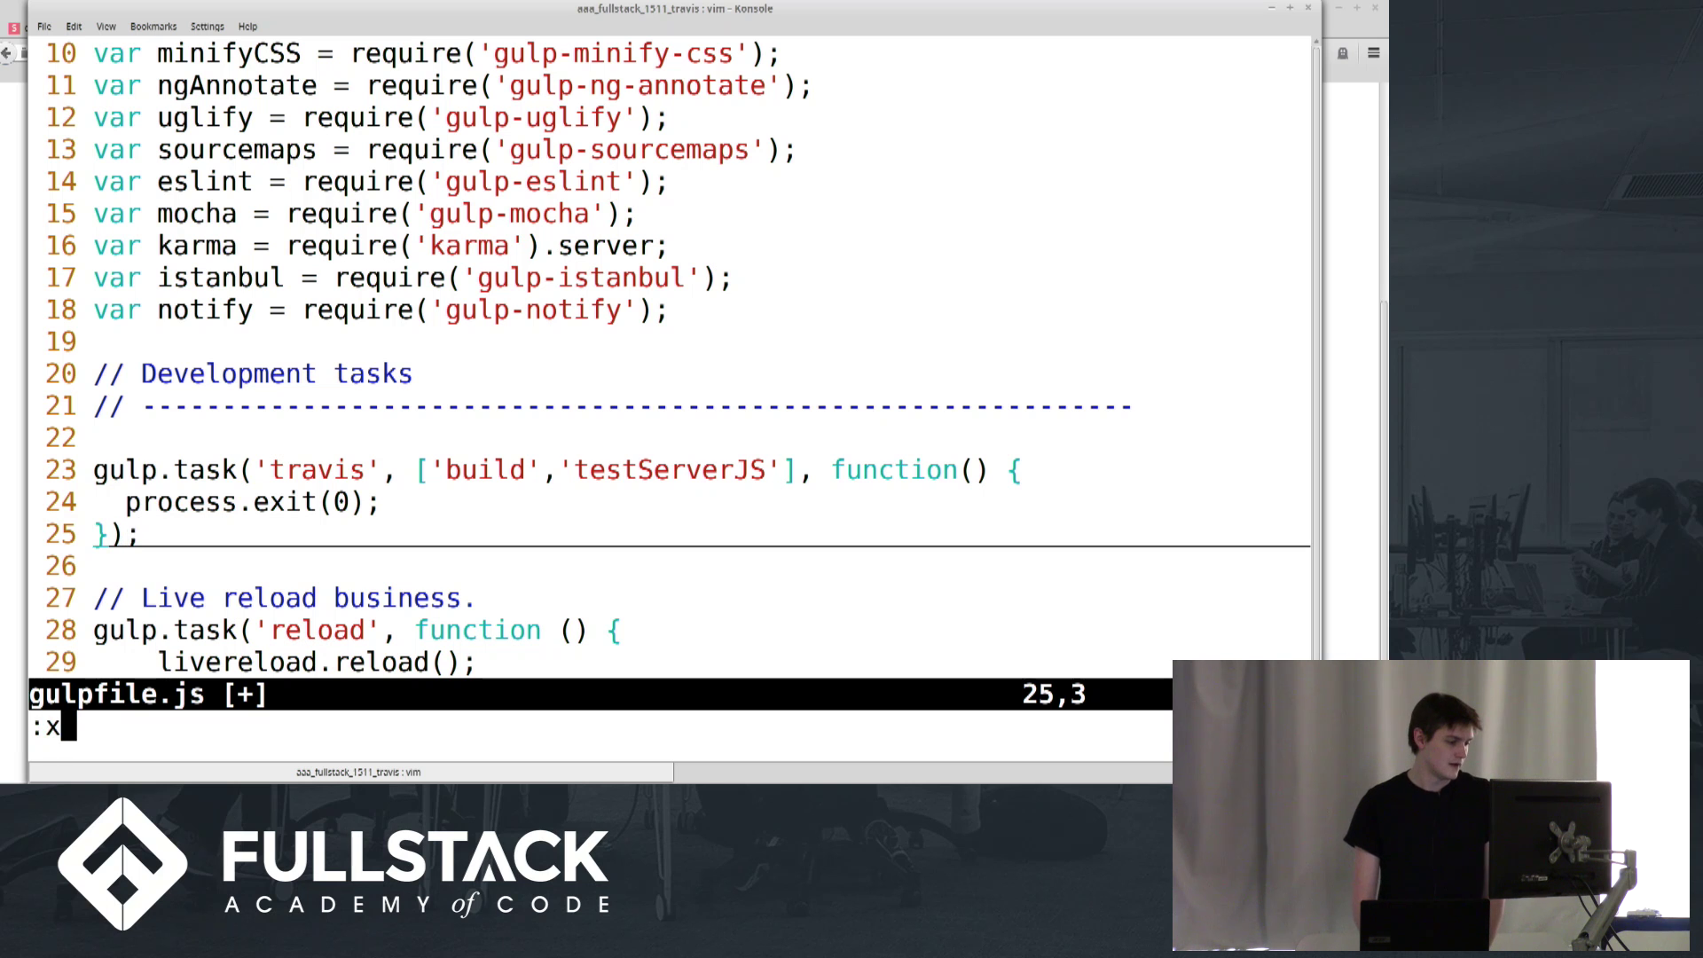
key("Return")
Stage all changes and commit them with the message "Added travis stuff"
type("git status")
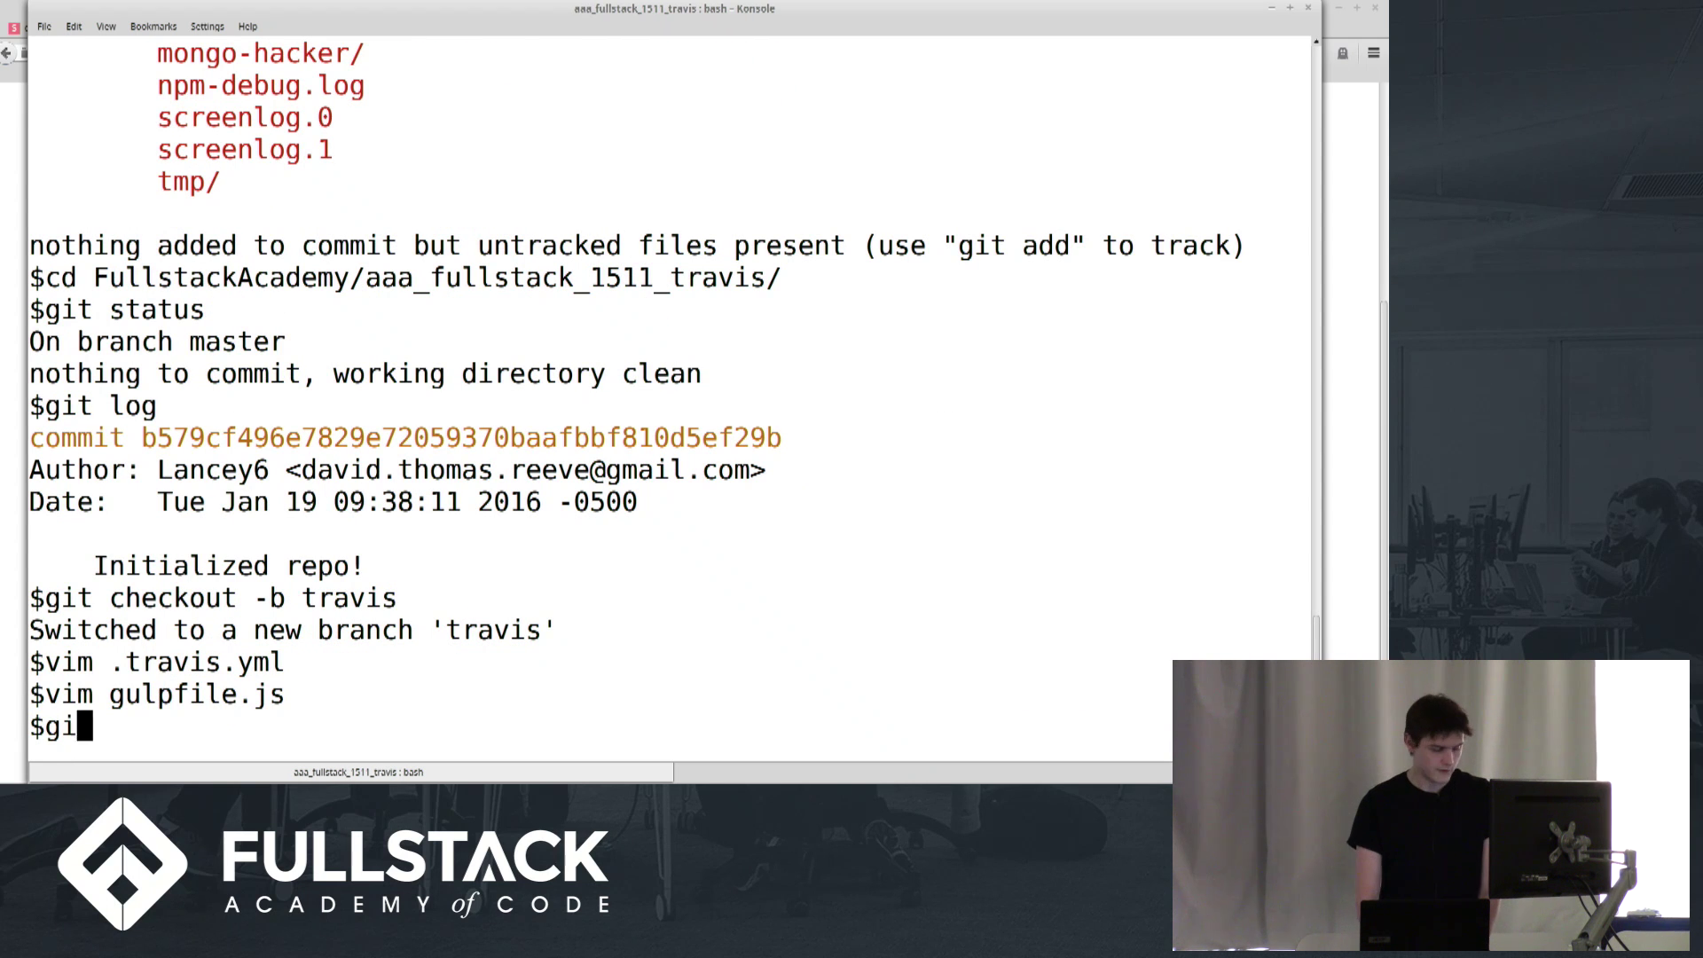
key("Return")
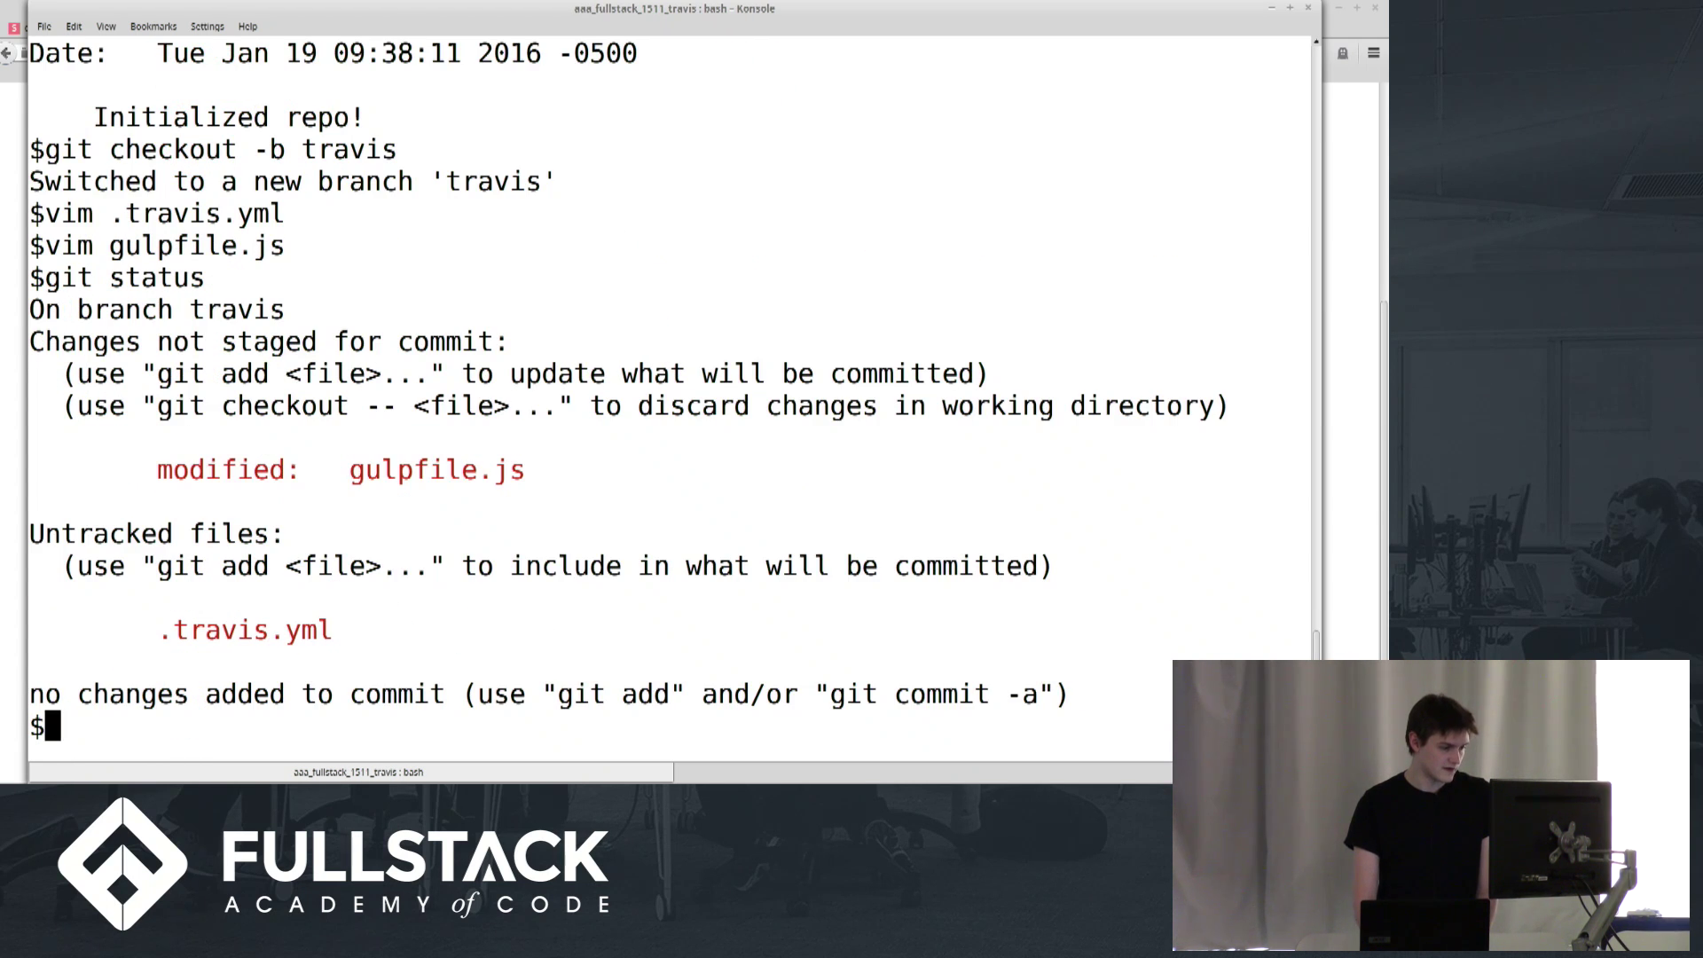
type("git add .")
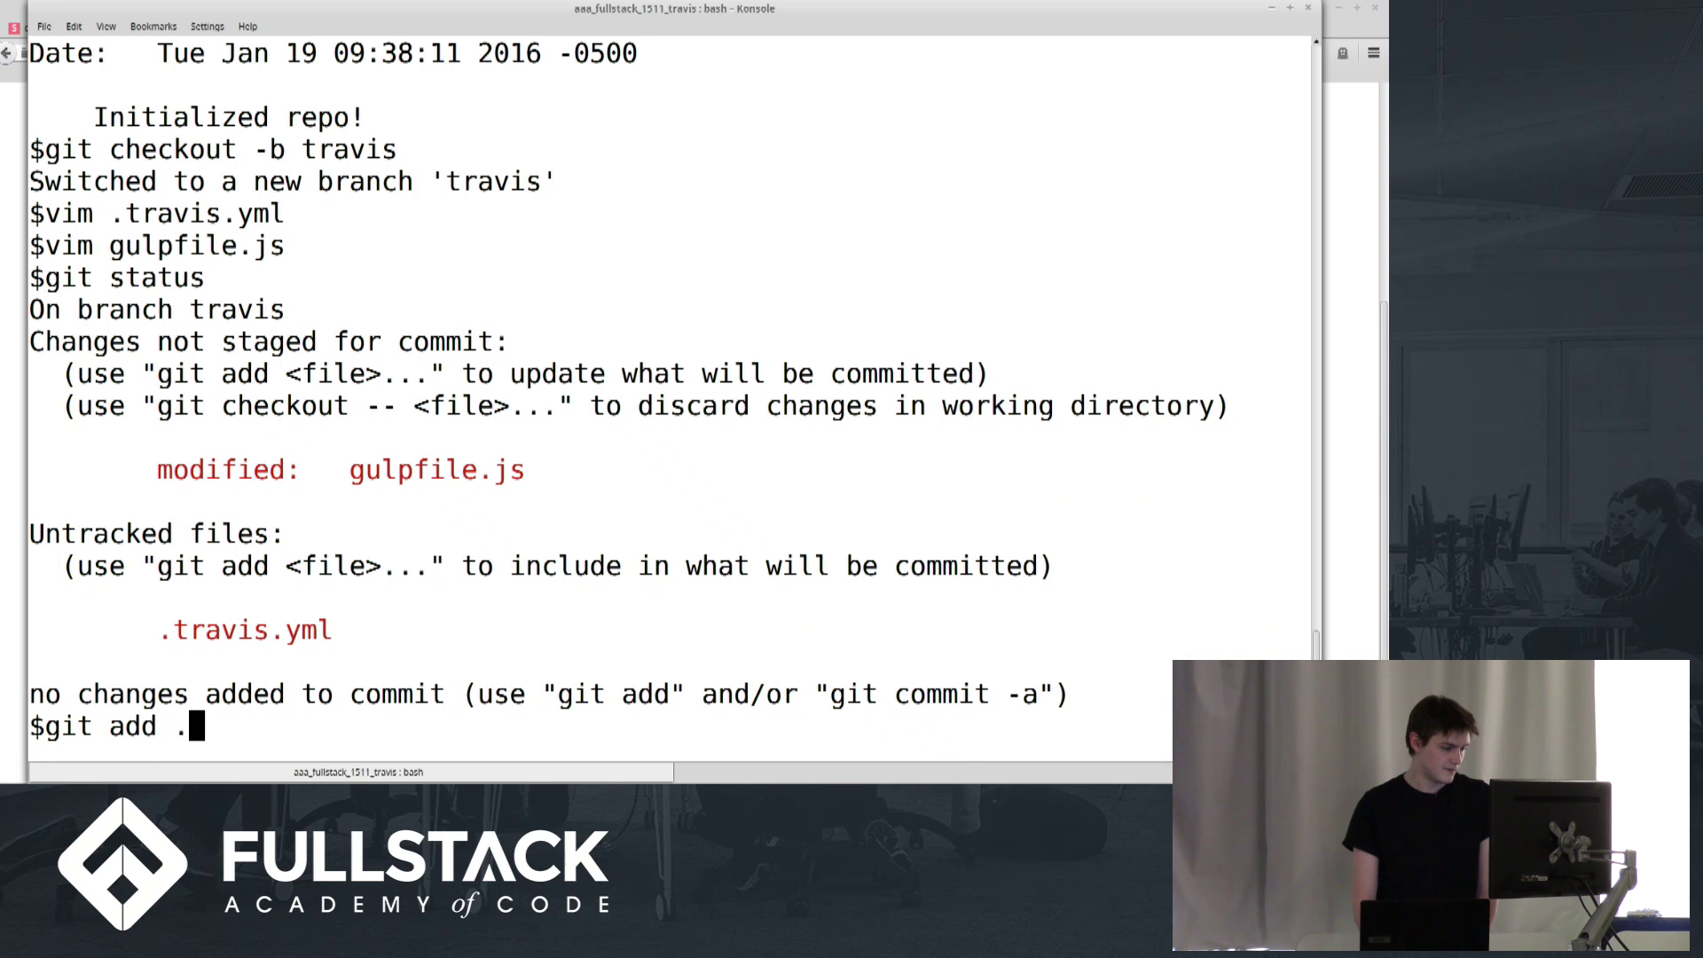
key("Return")
type("git status")
key("Return")
type("gi")
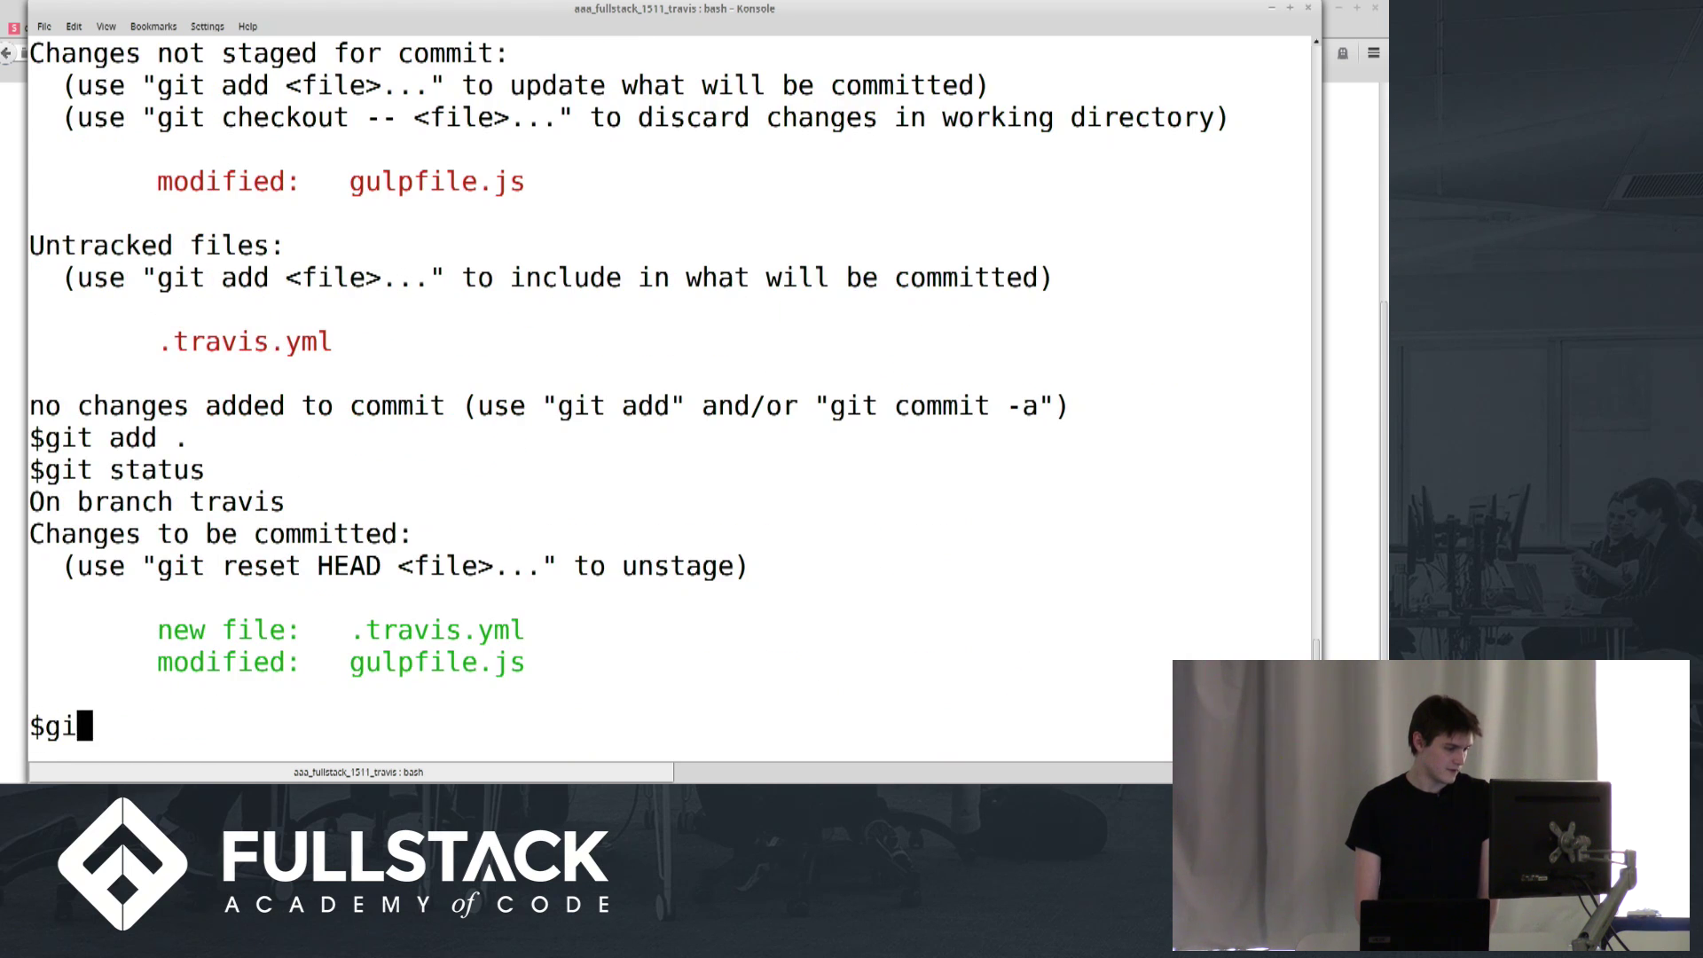
type("t commit -m \"")
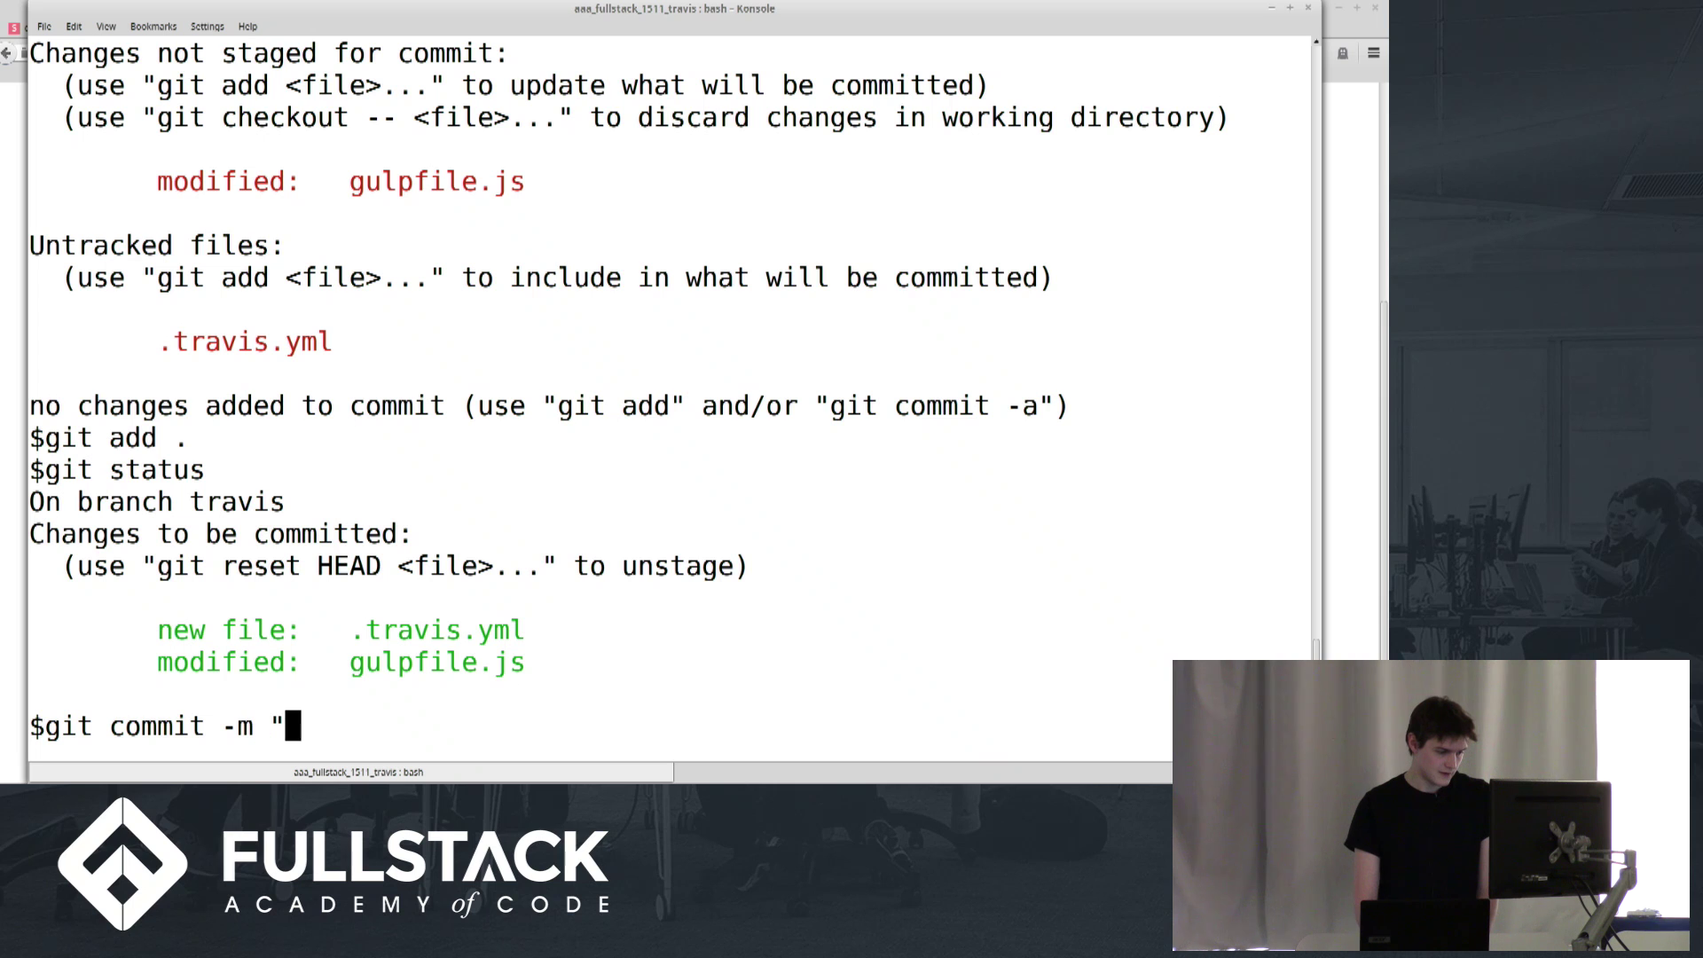
type("Added travis s")
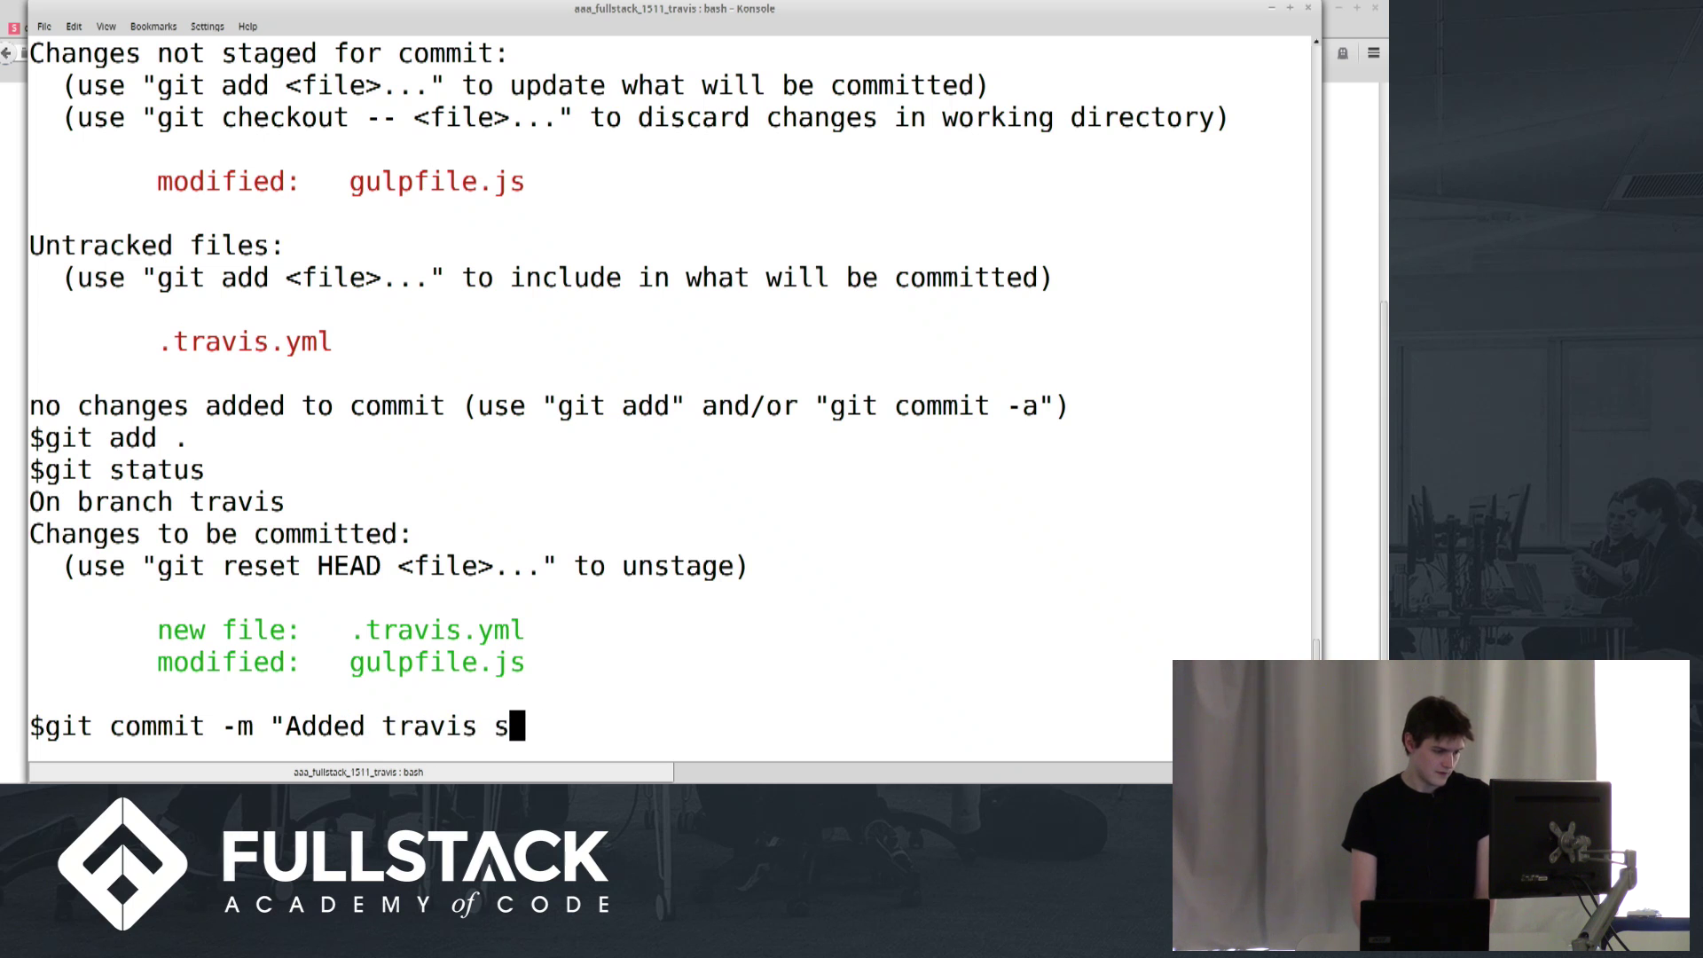
type("tuff\"")
key("Return")
Push the travis branch to origin
type("git ")
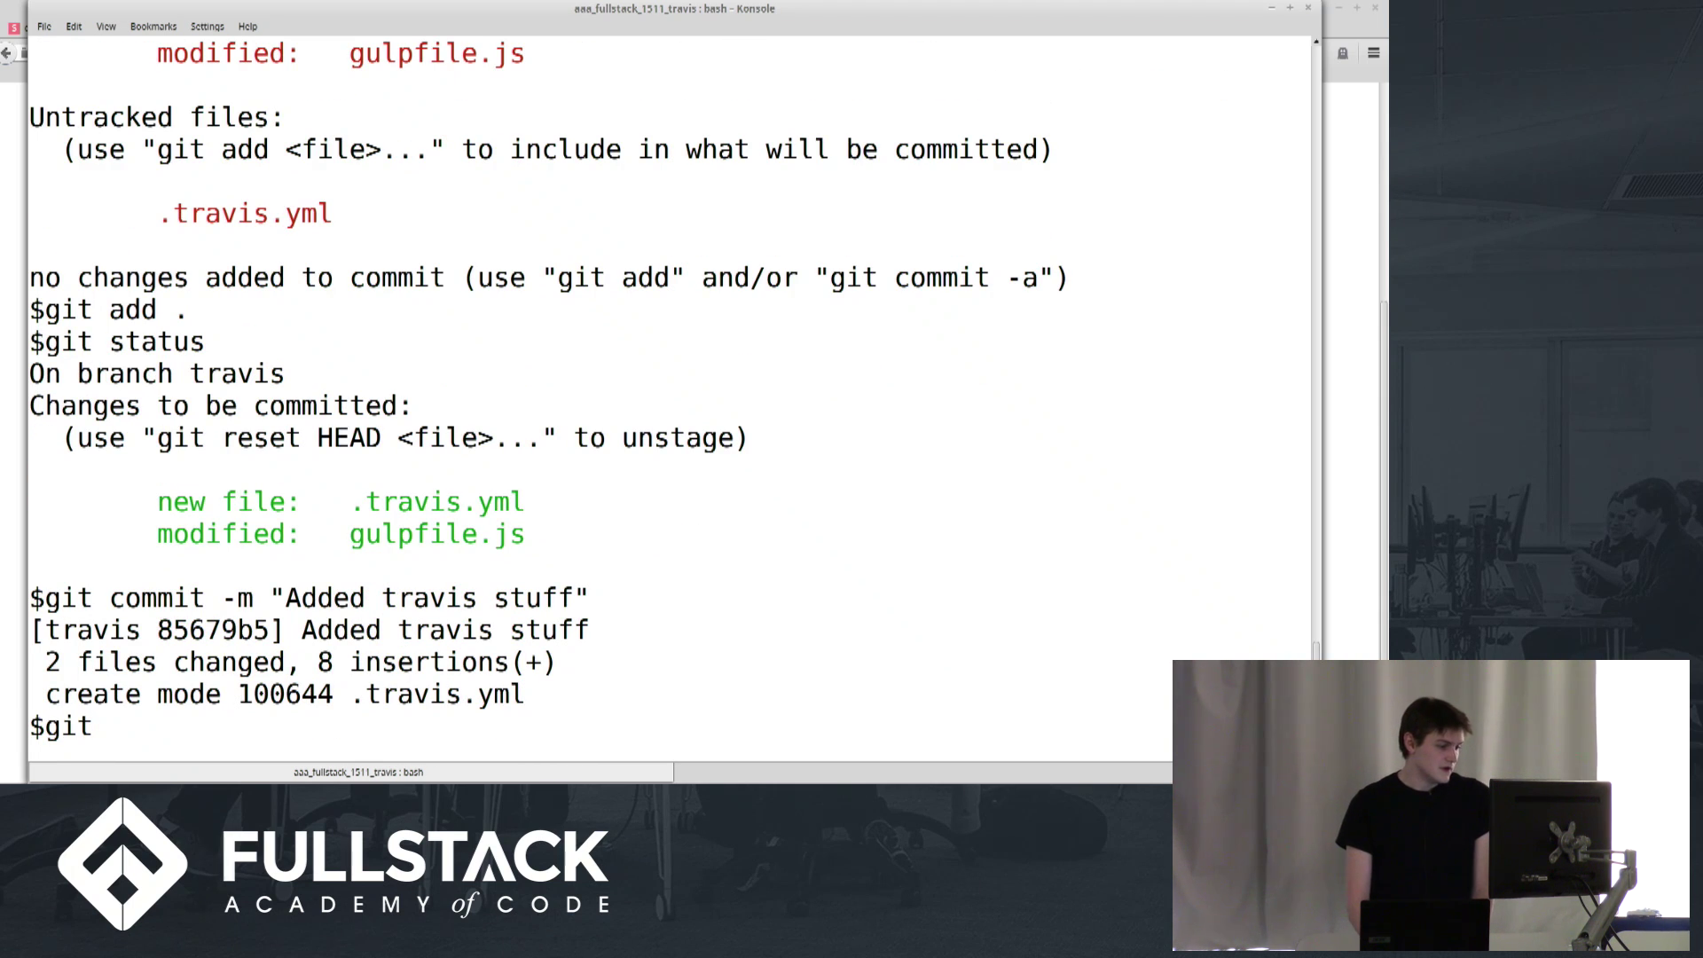
type("push origi")
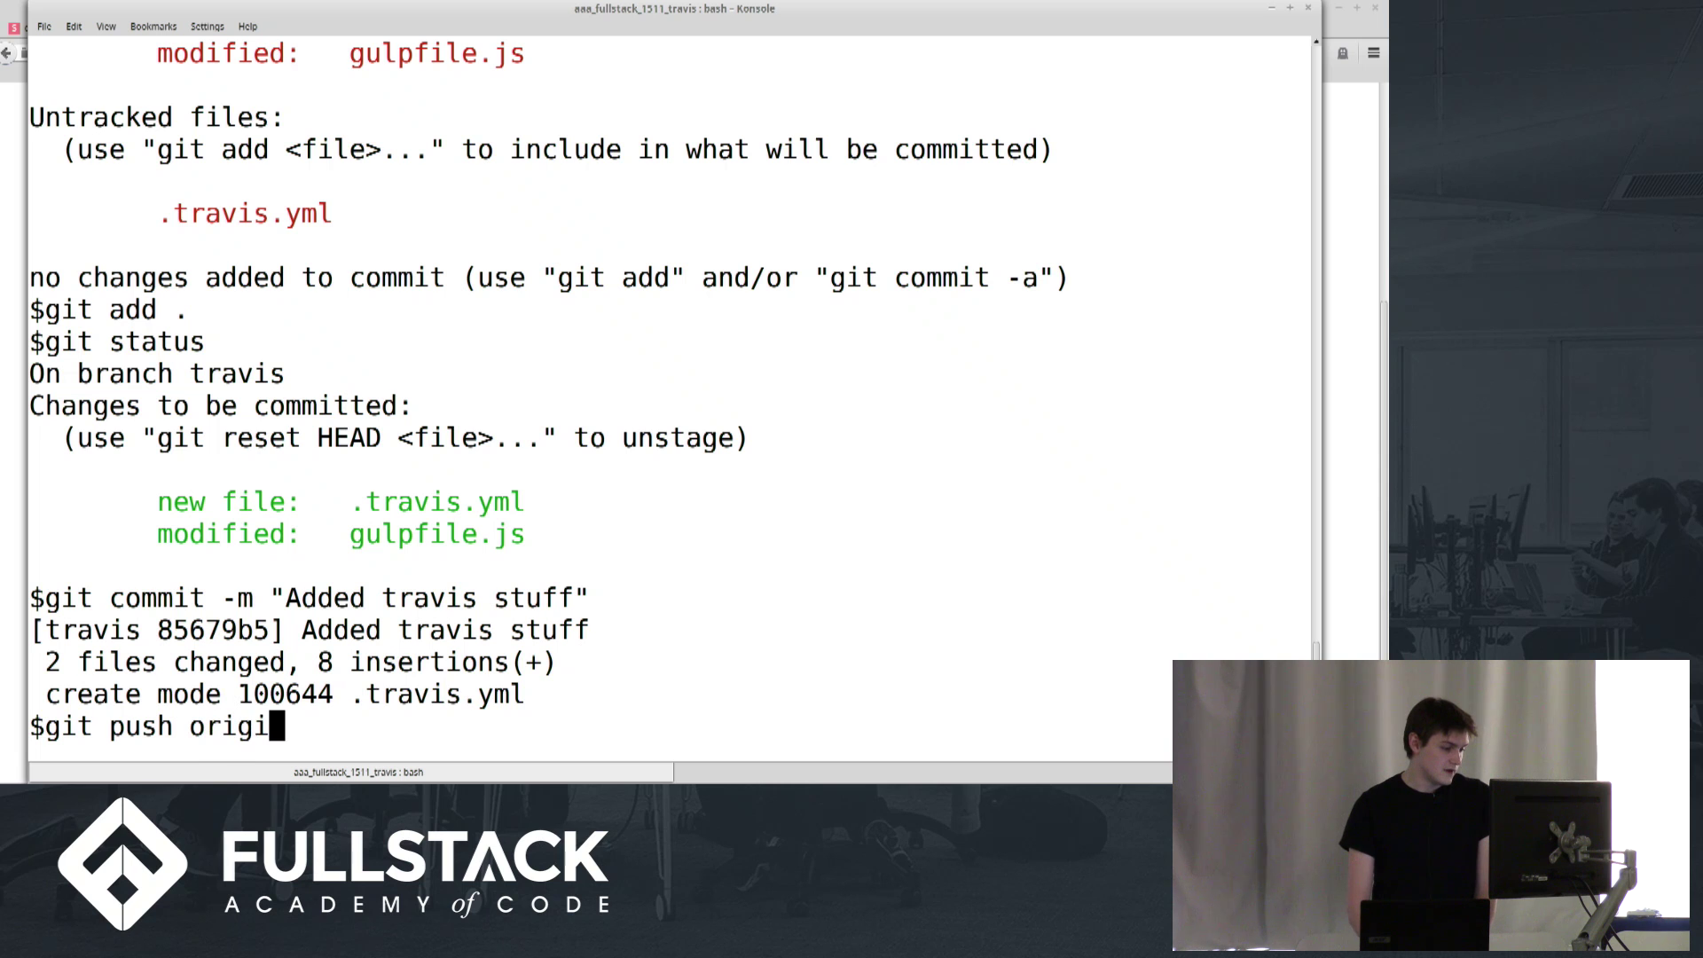
type("n travis")
key("Return")
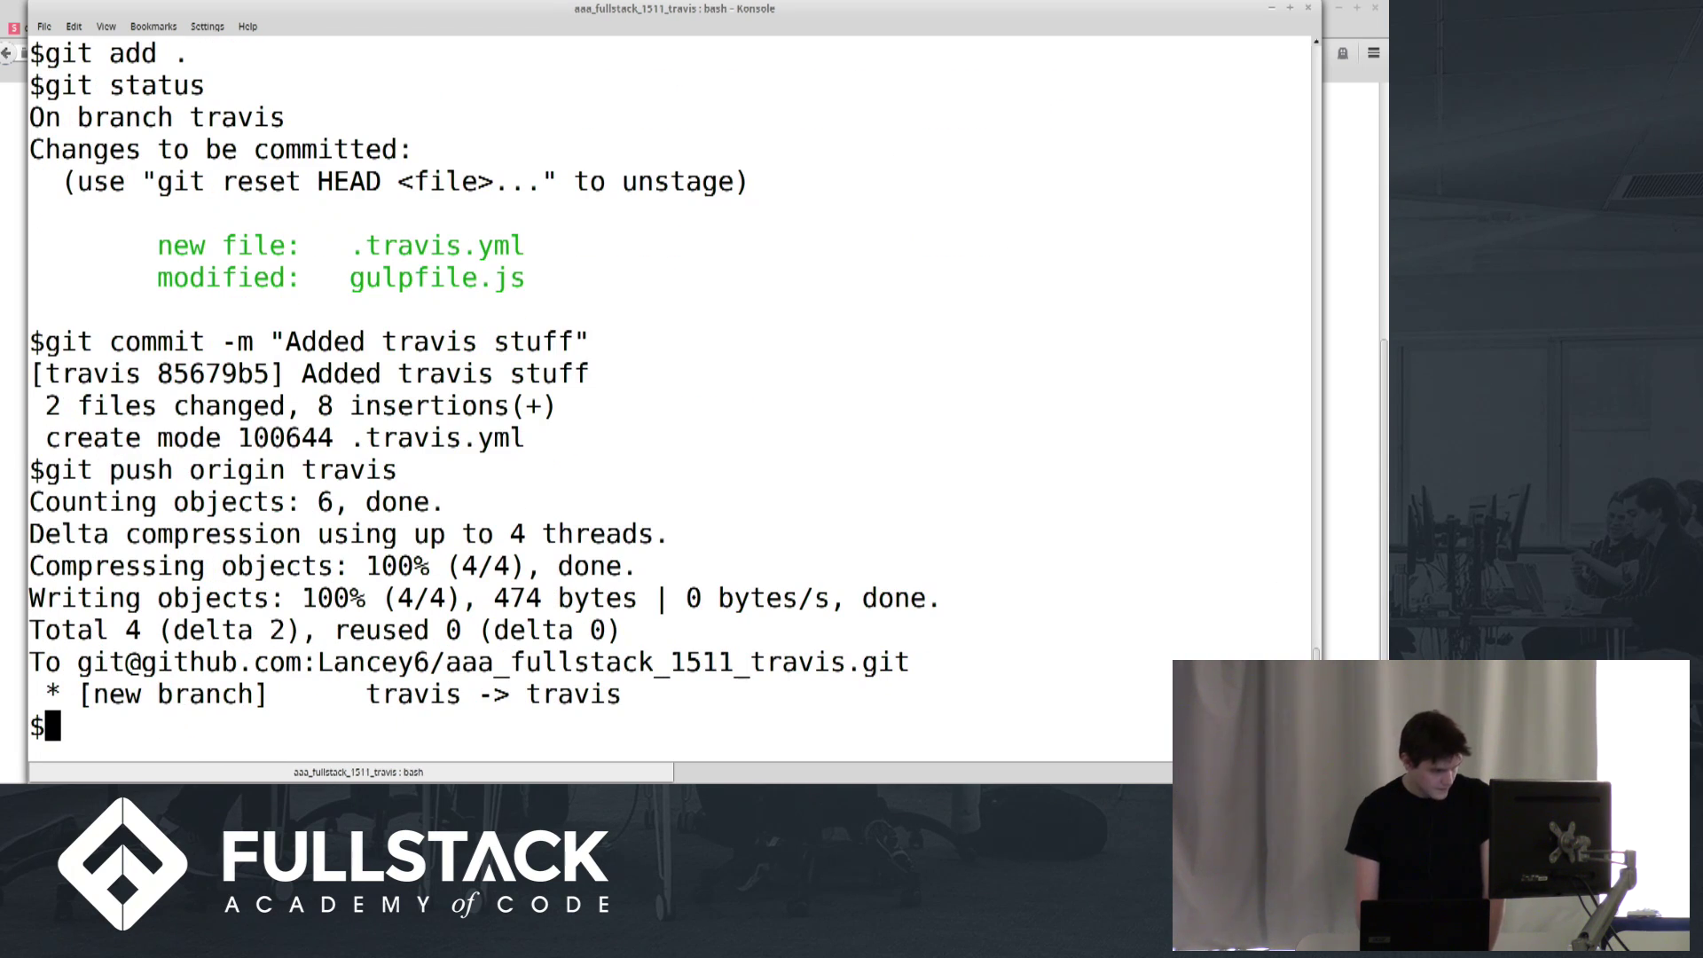
key("alt+Tab")
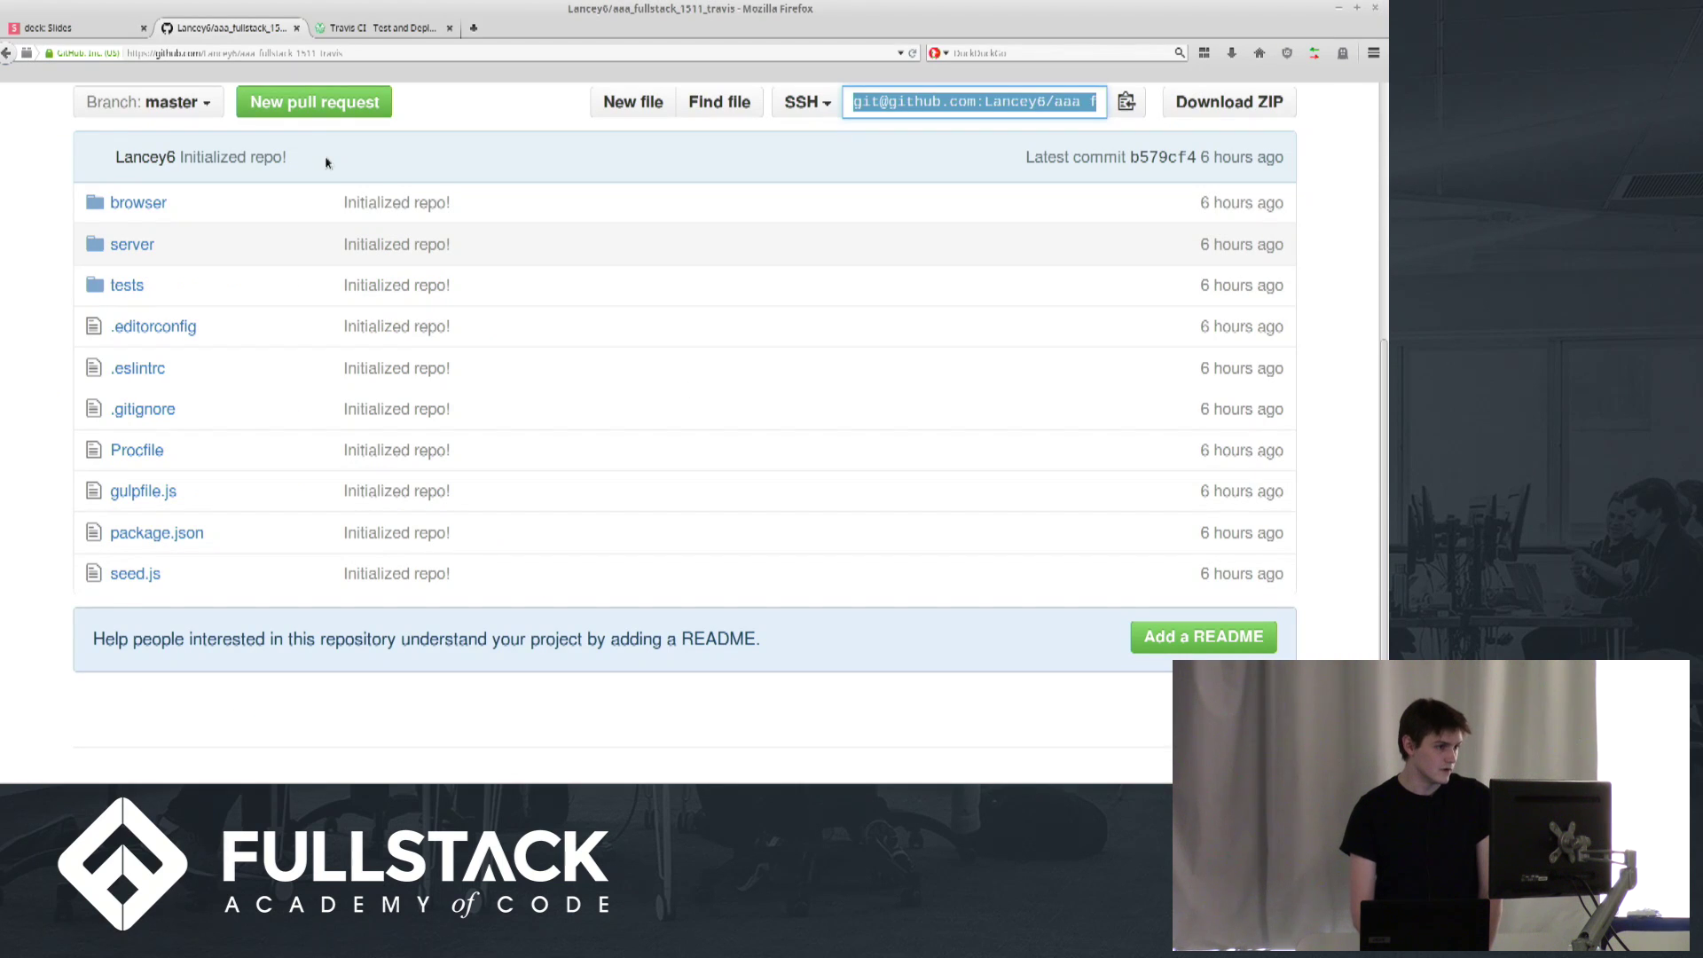
Create pull request "Added travis stuff" from the pushed travis branch on GitHub
left_click(36, 262)
scroll(39, 263, "up", 3)
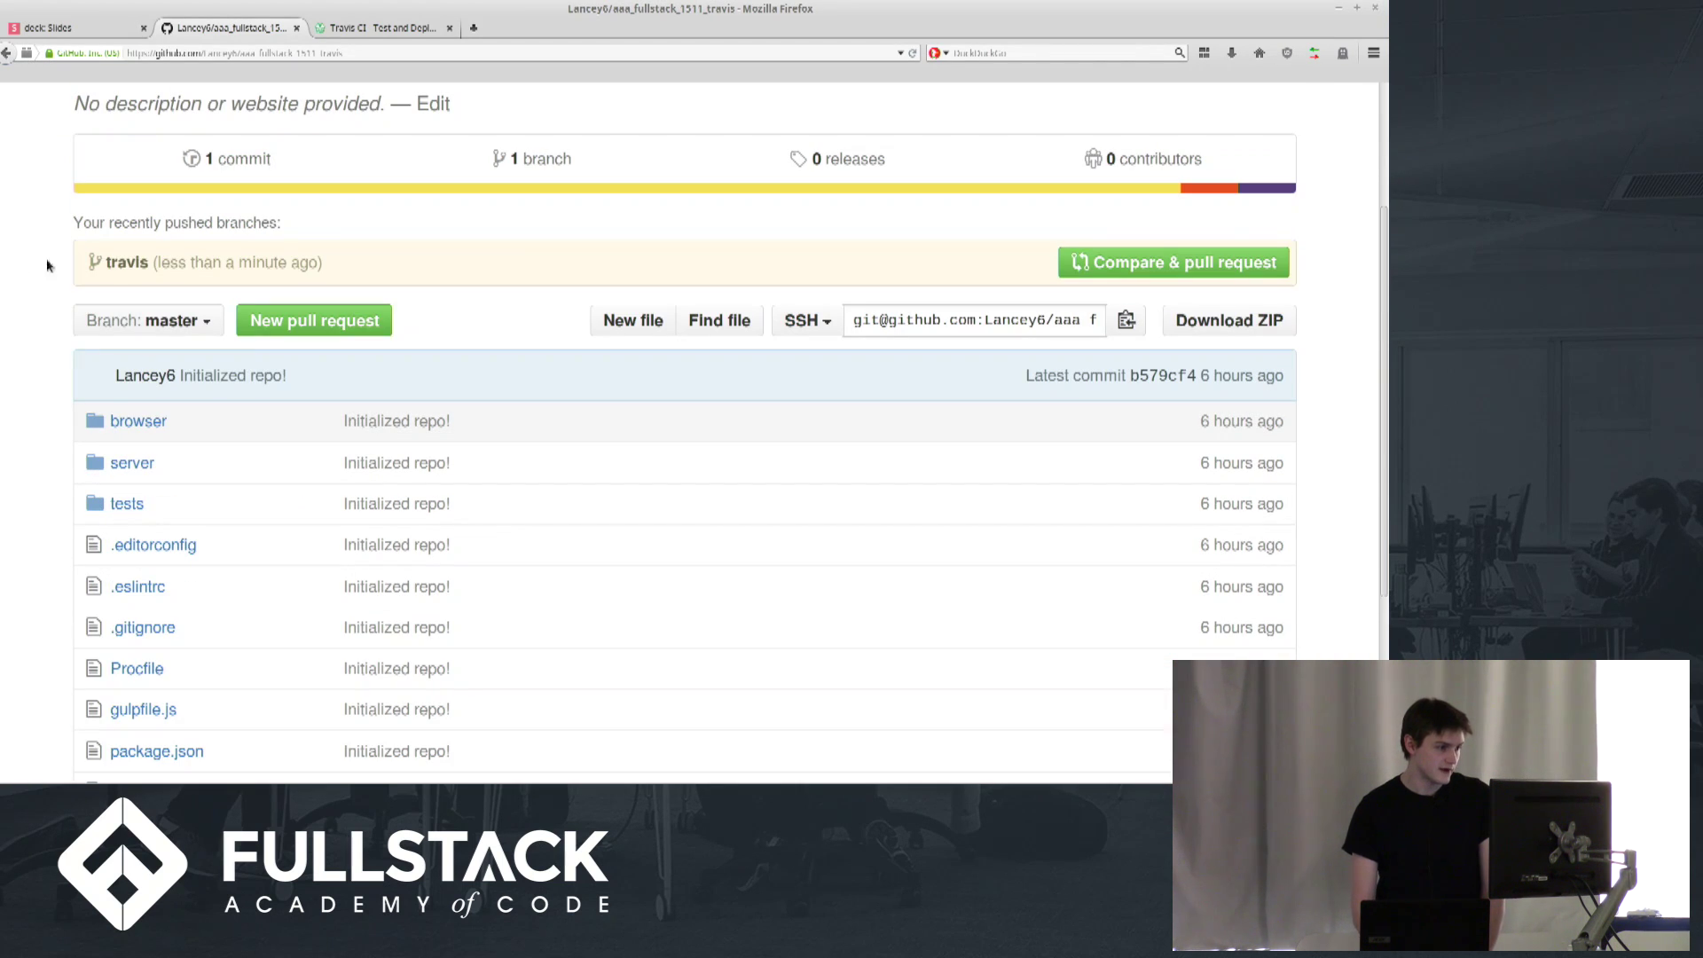
left_click(1170, 263)
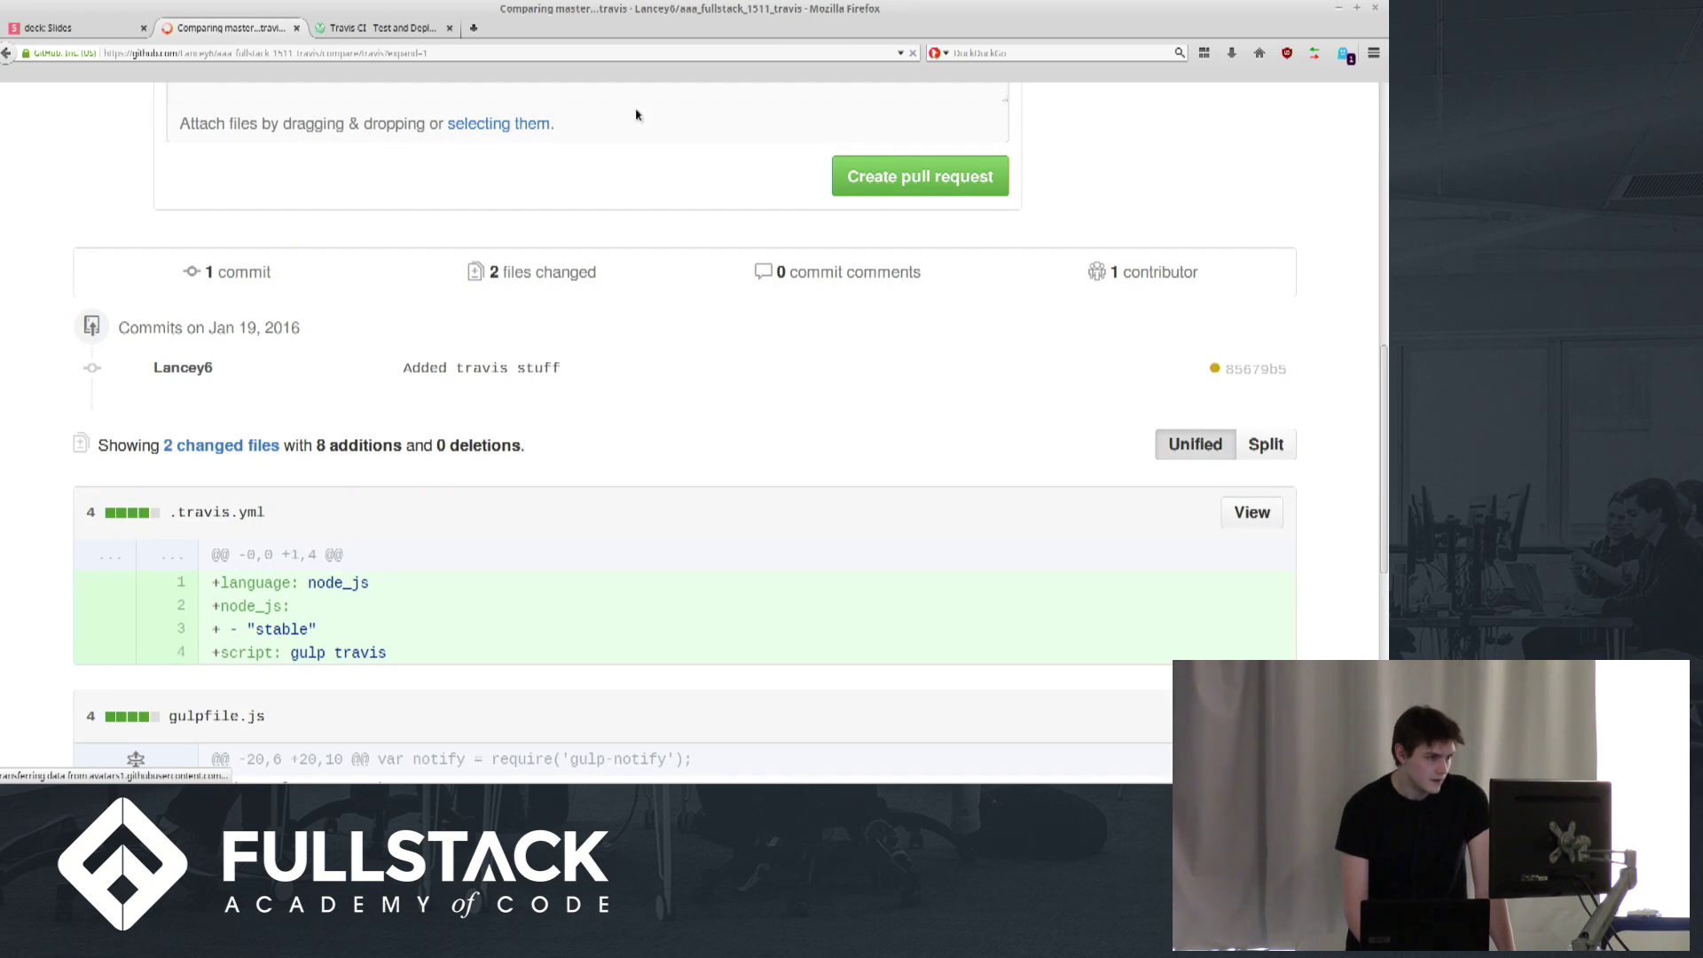
scroll(562, 217, "up", 4)
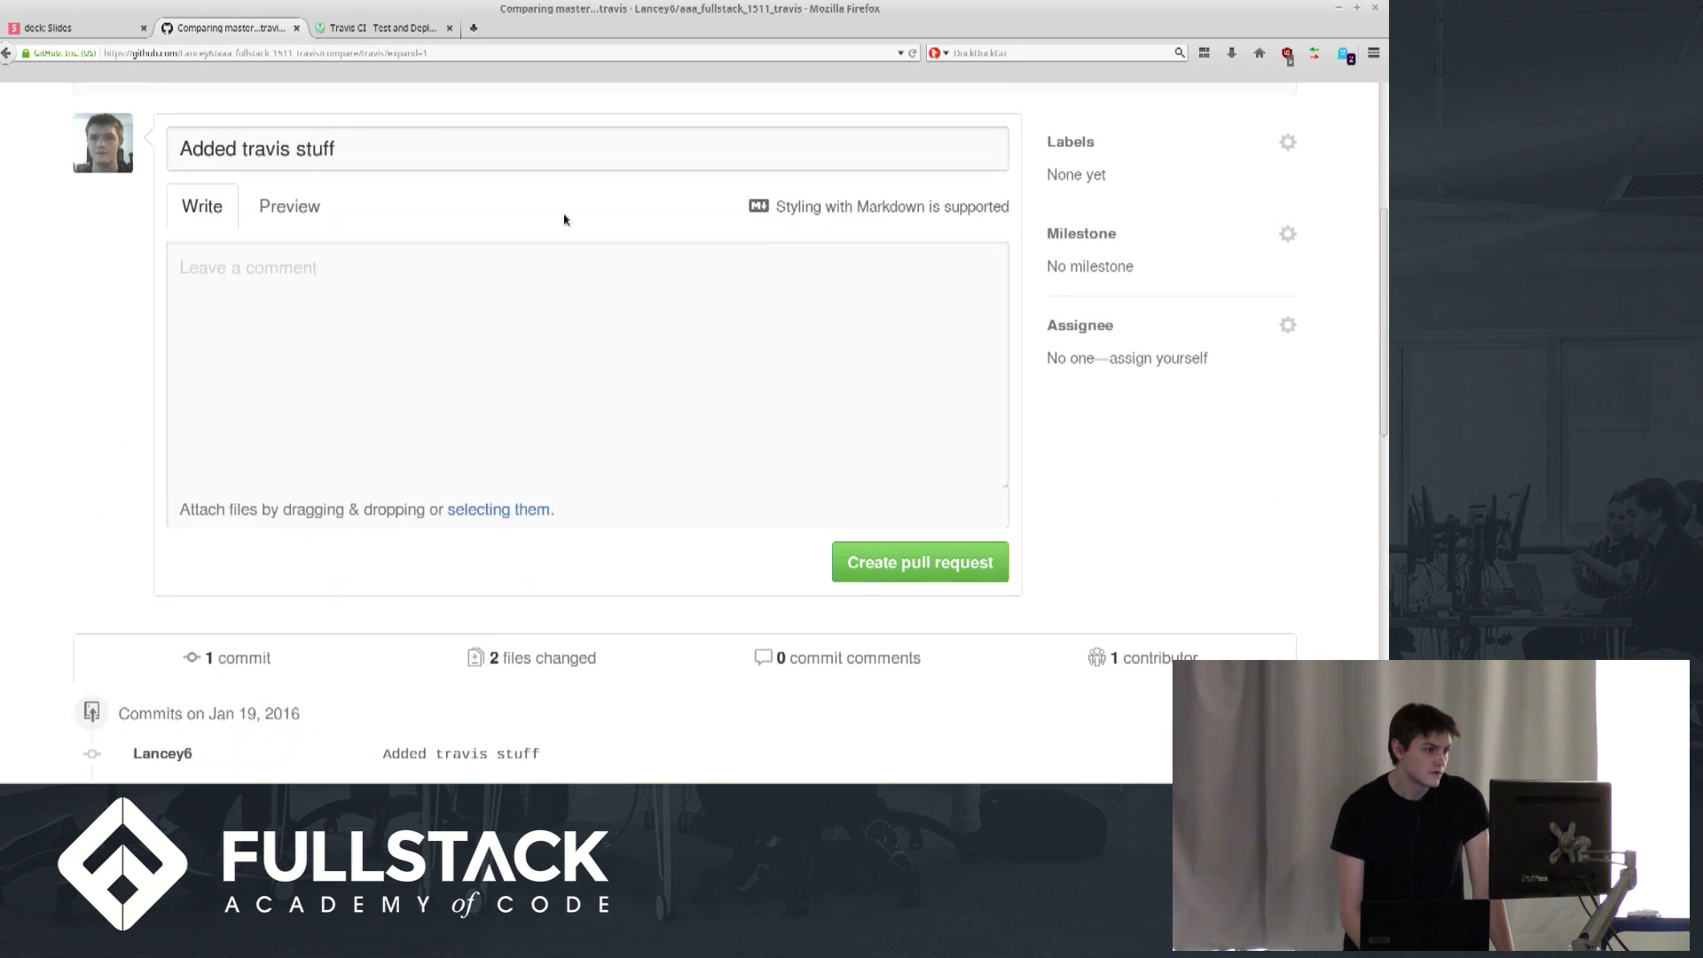
scroll(564, 219, "up", 1)
left_click(922, 600)
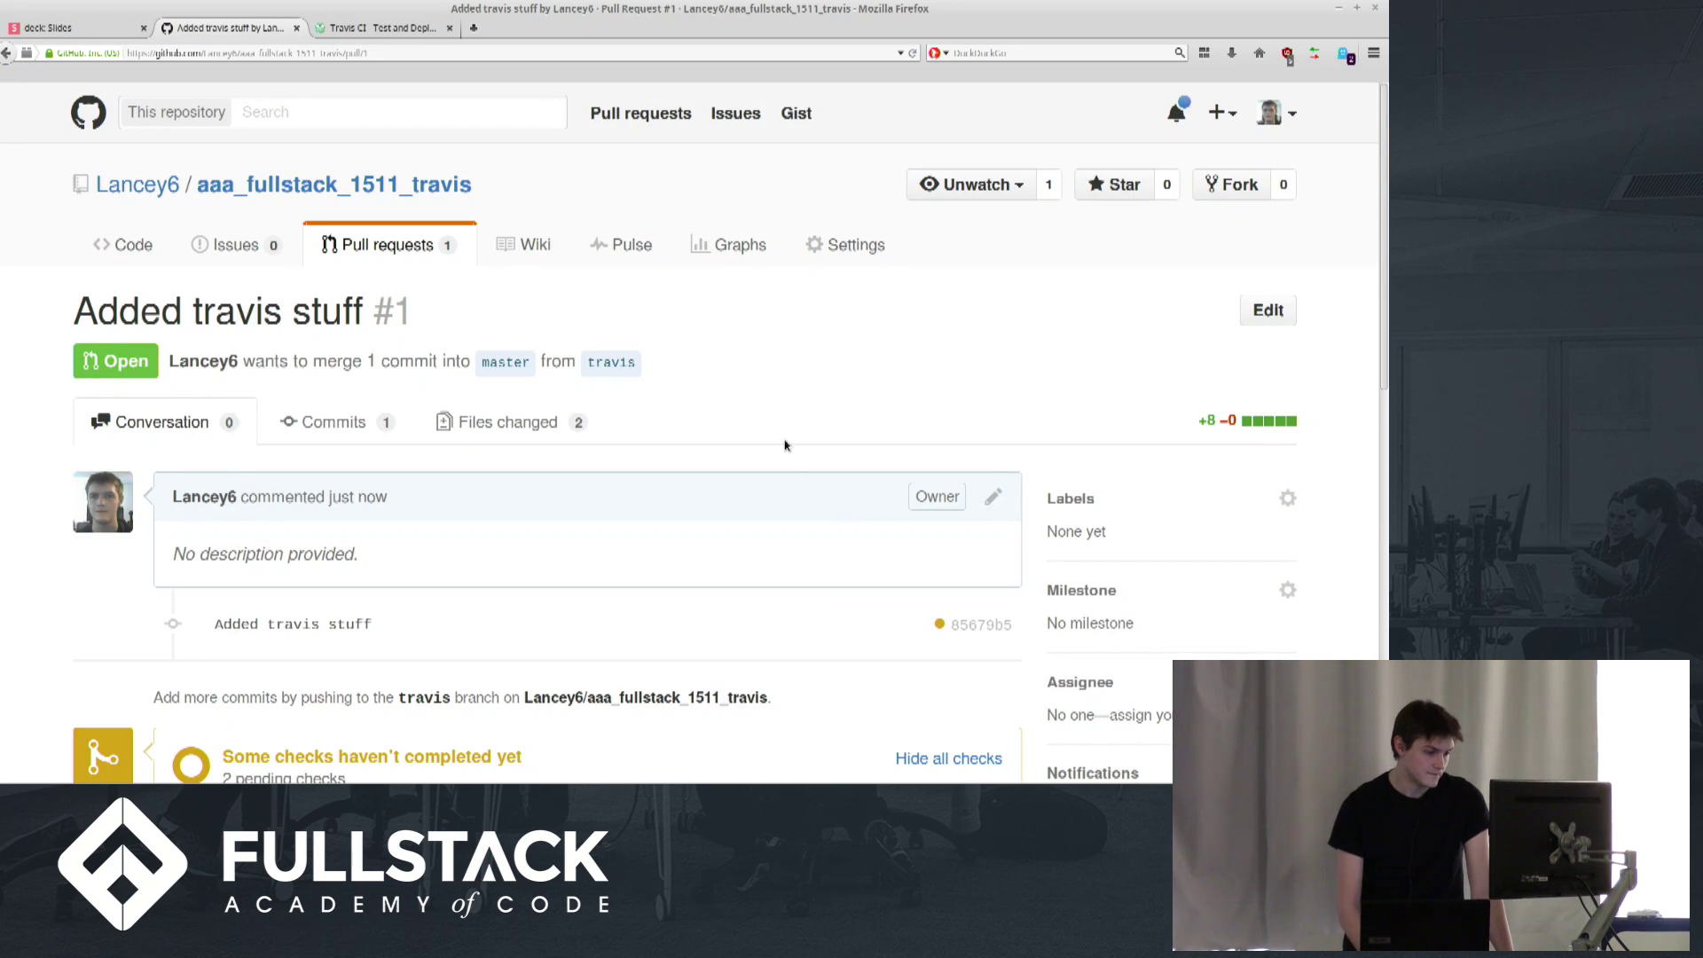
Open the travis-ci/pr check's Details to view the pull-request build on Travis CI
scroll(785, 445, "down", 3)
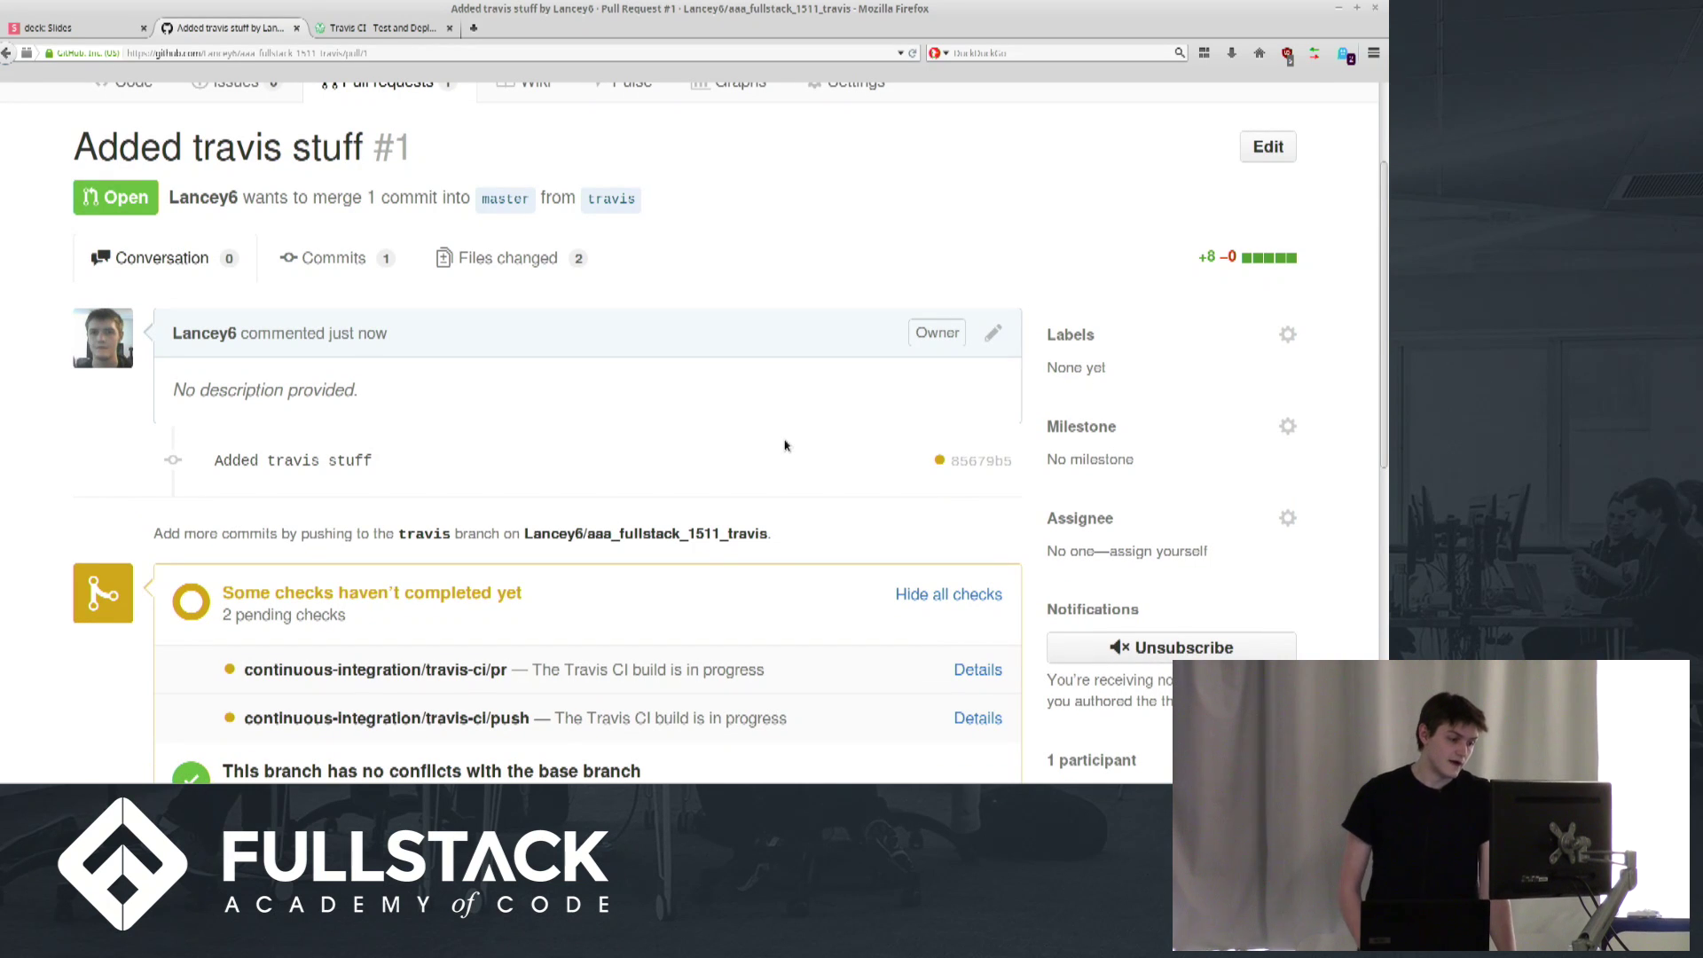
scroll(785, 445, "down", 2)
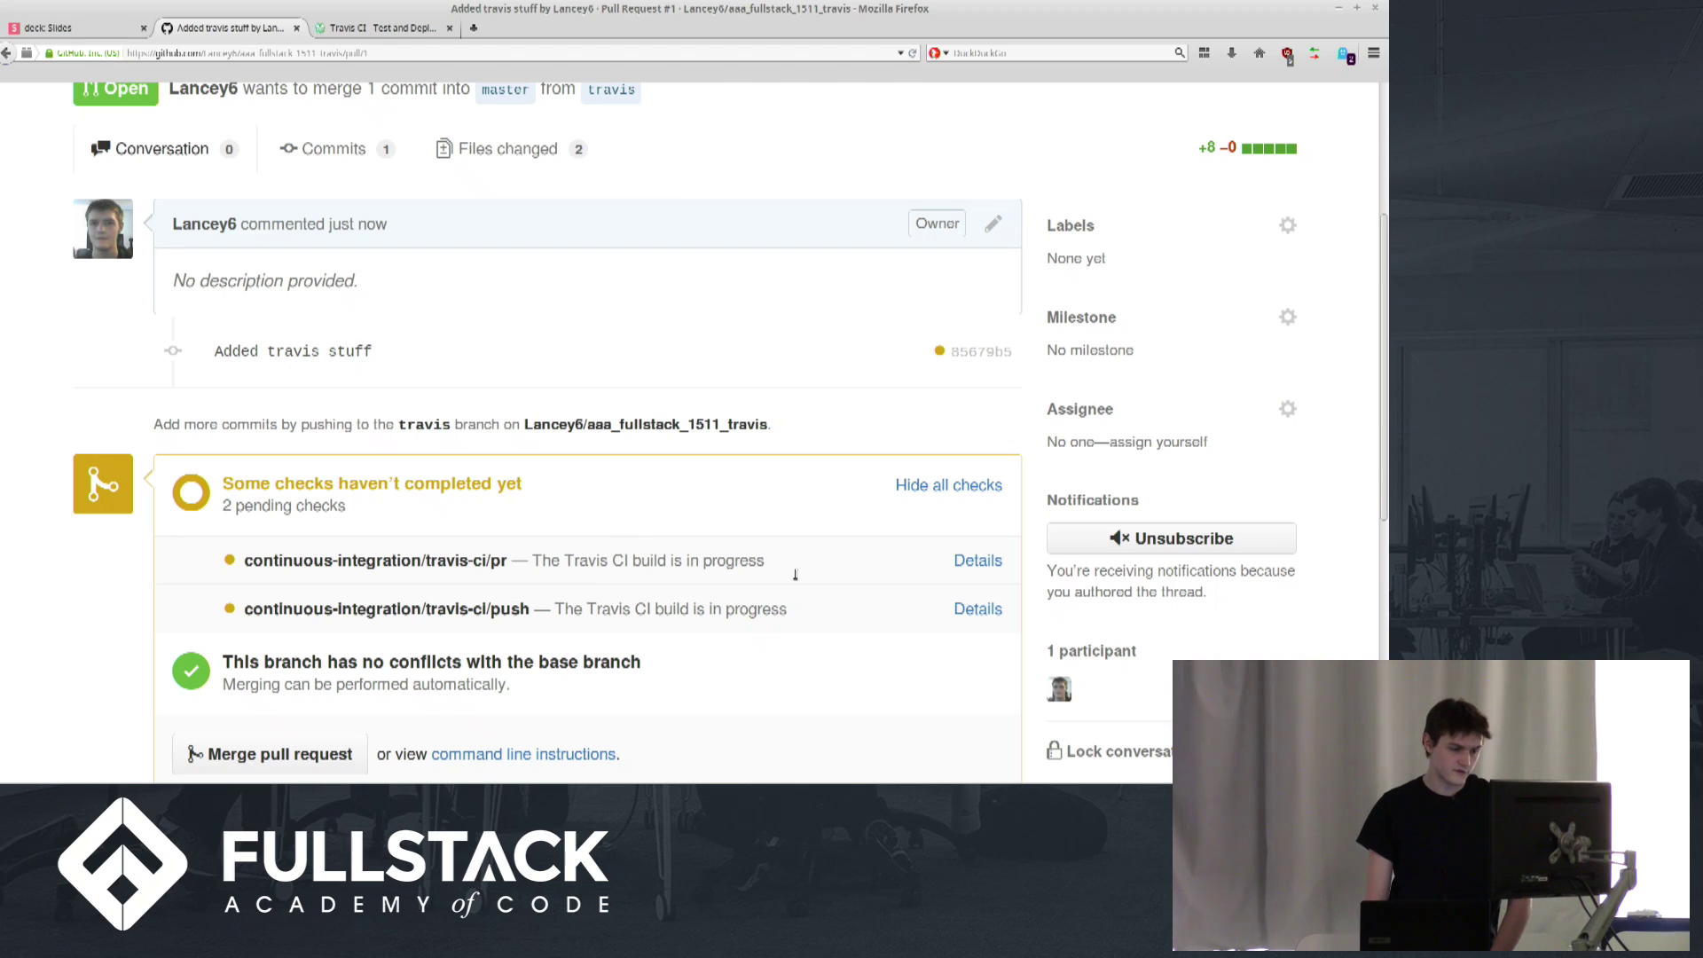
left_click(979, 564)
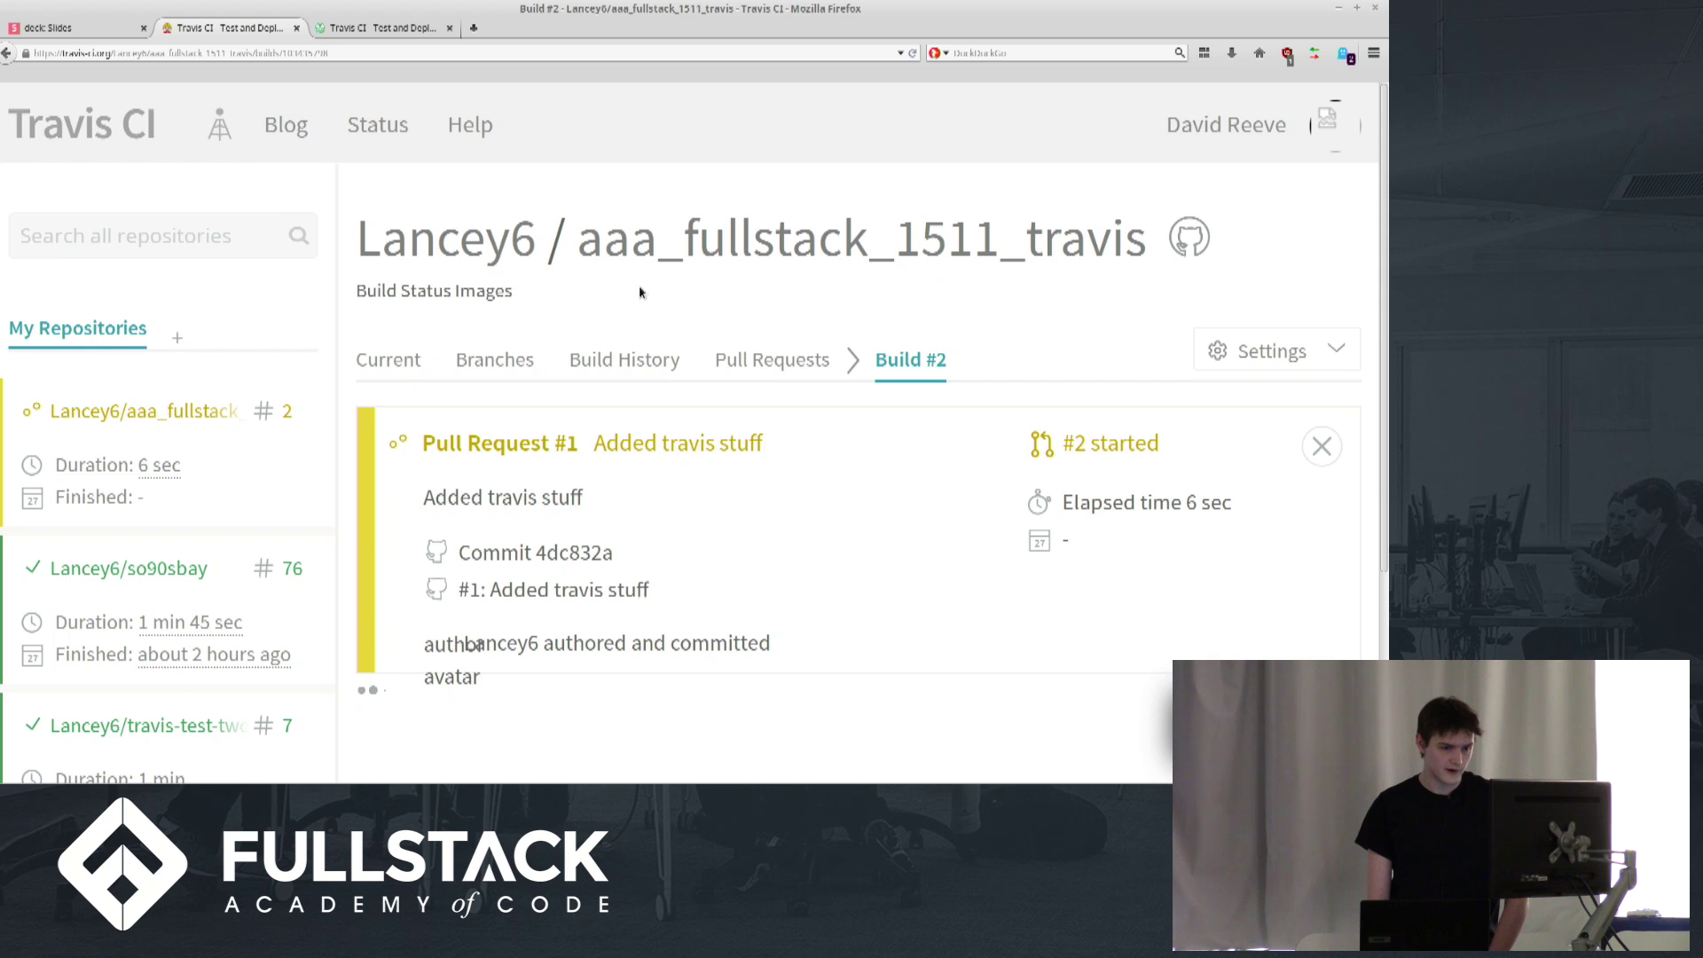
Turn off Build pushes in the aaa_fullstack_1511_travis repository settings
scroll(639, 293, "down", 3)
scroll(640, 292, "down", 6)
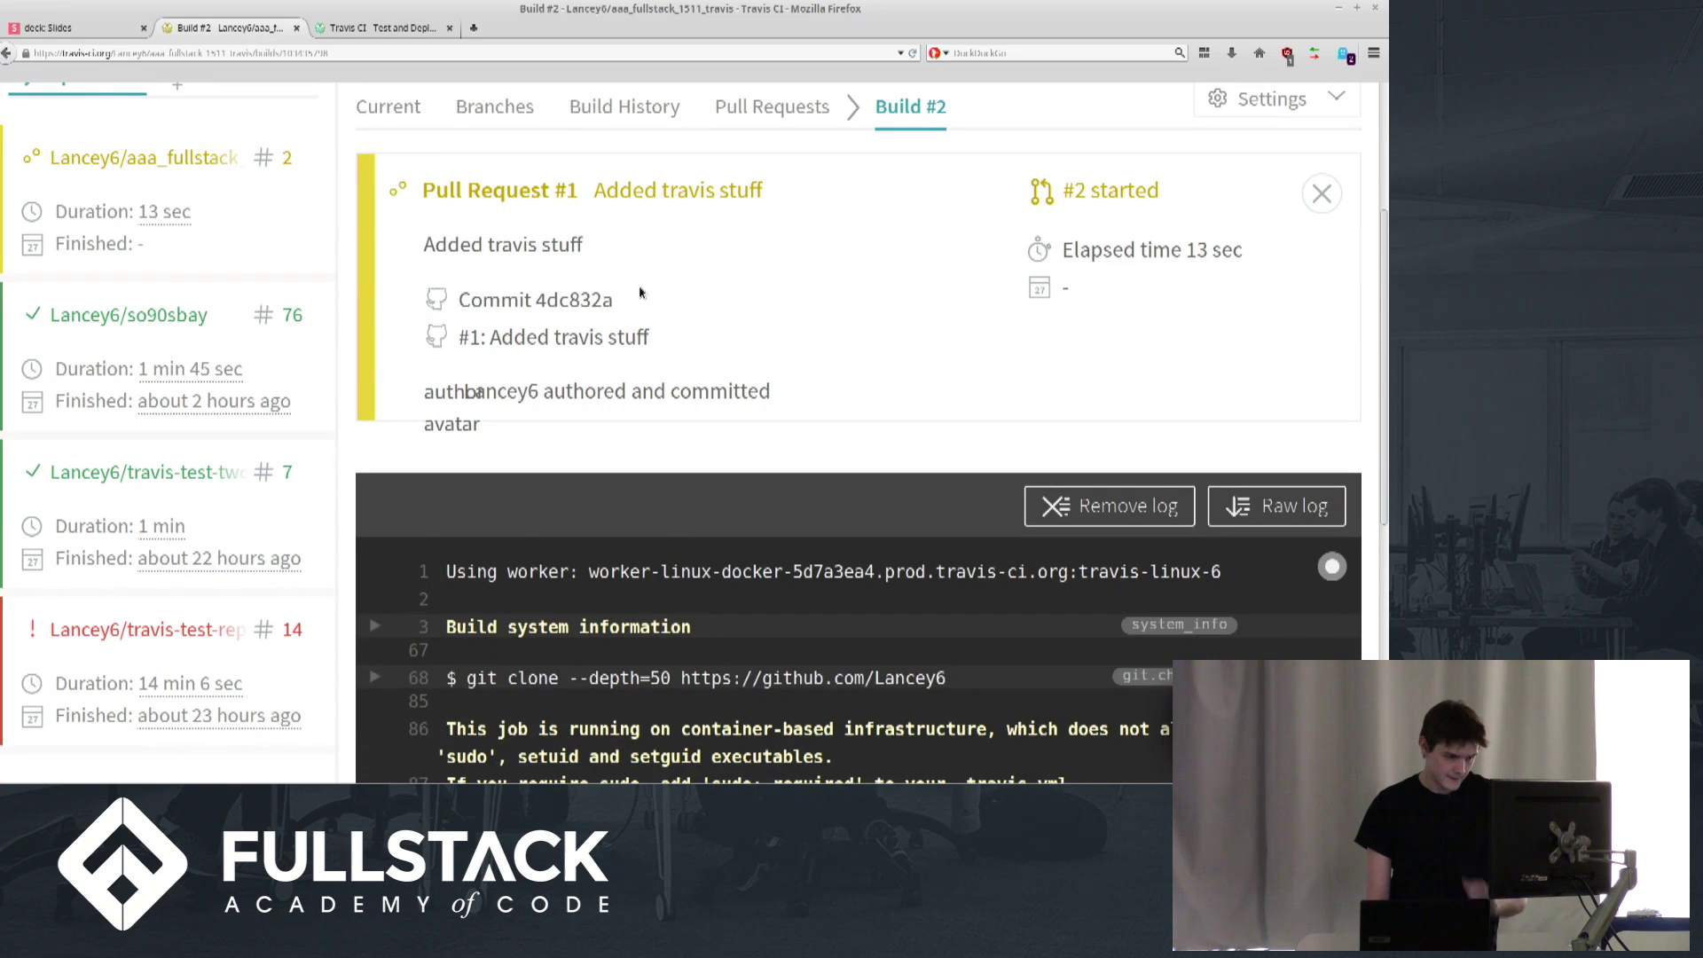
scroll(639, 292, "down", 8)
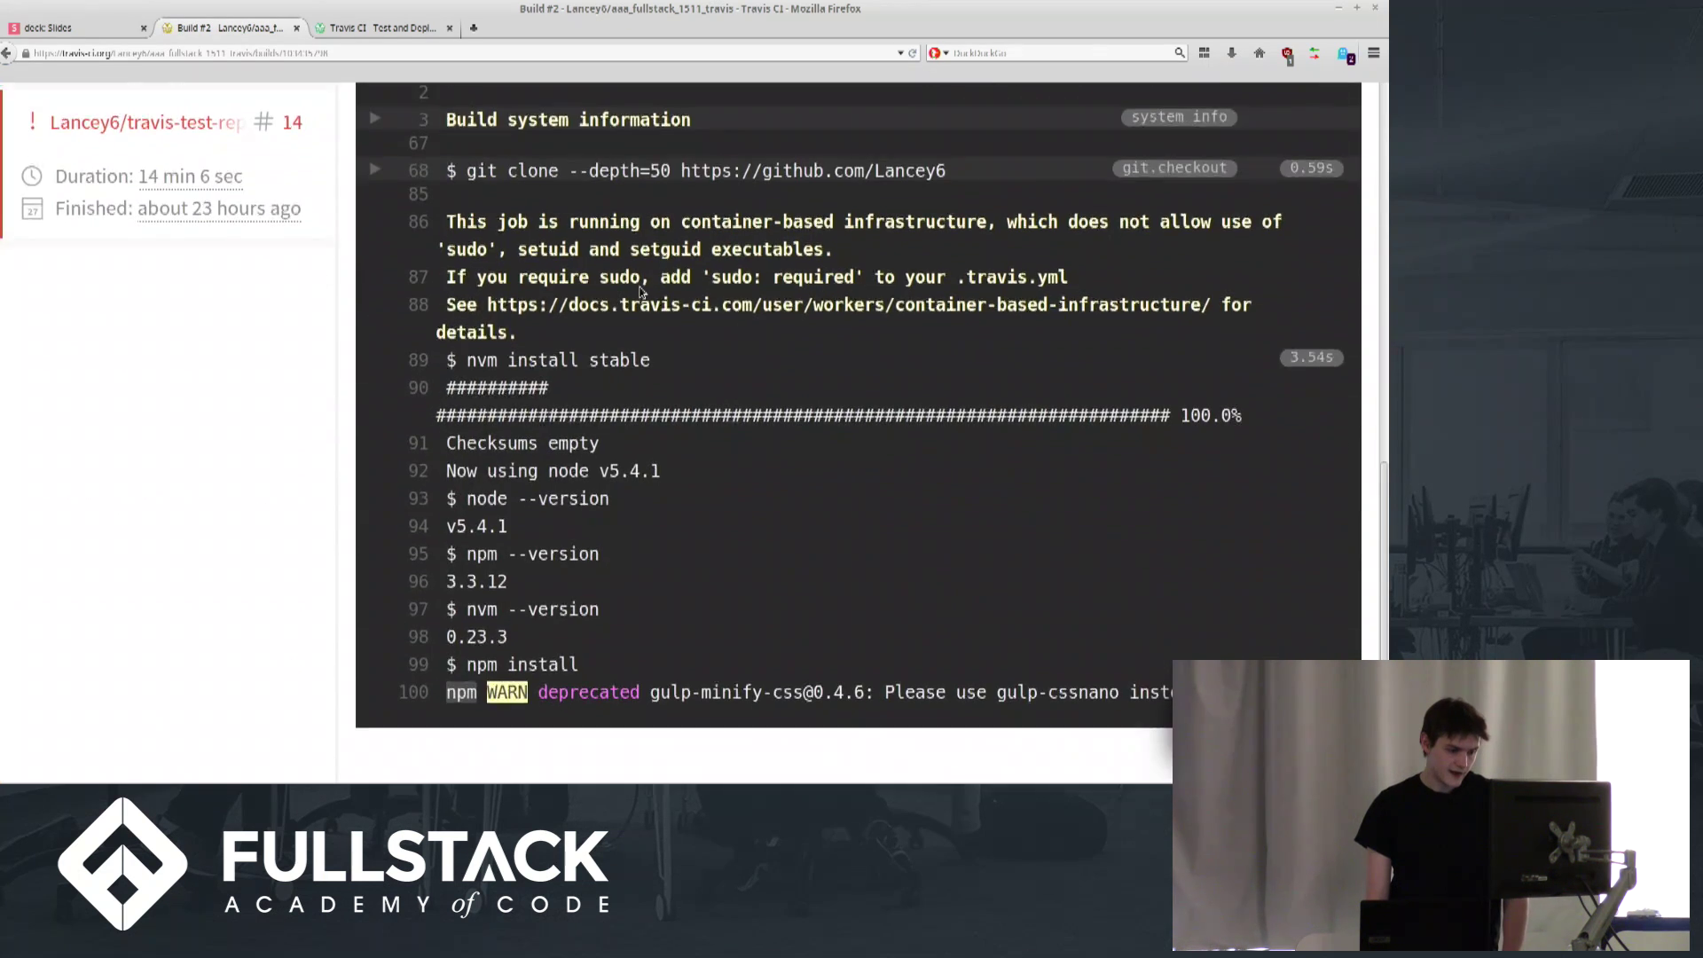
scroll(640, 289, "up", 3)
scroll(641, 289, "down", 3)
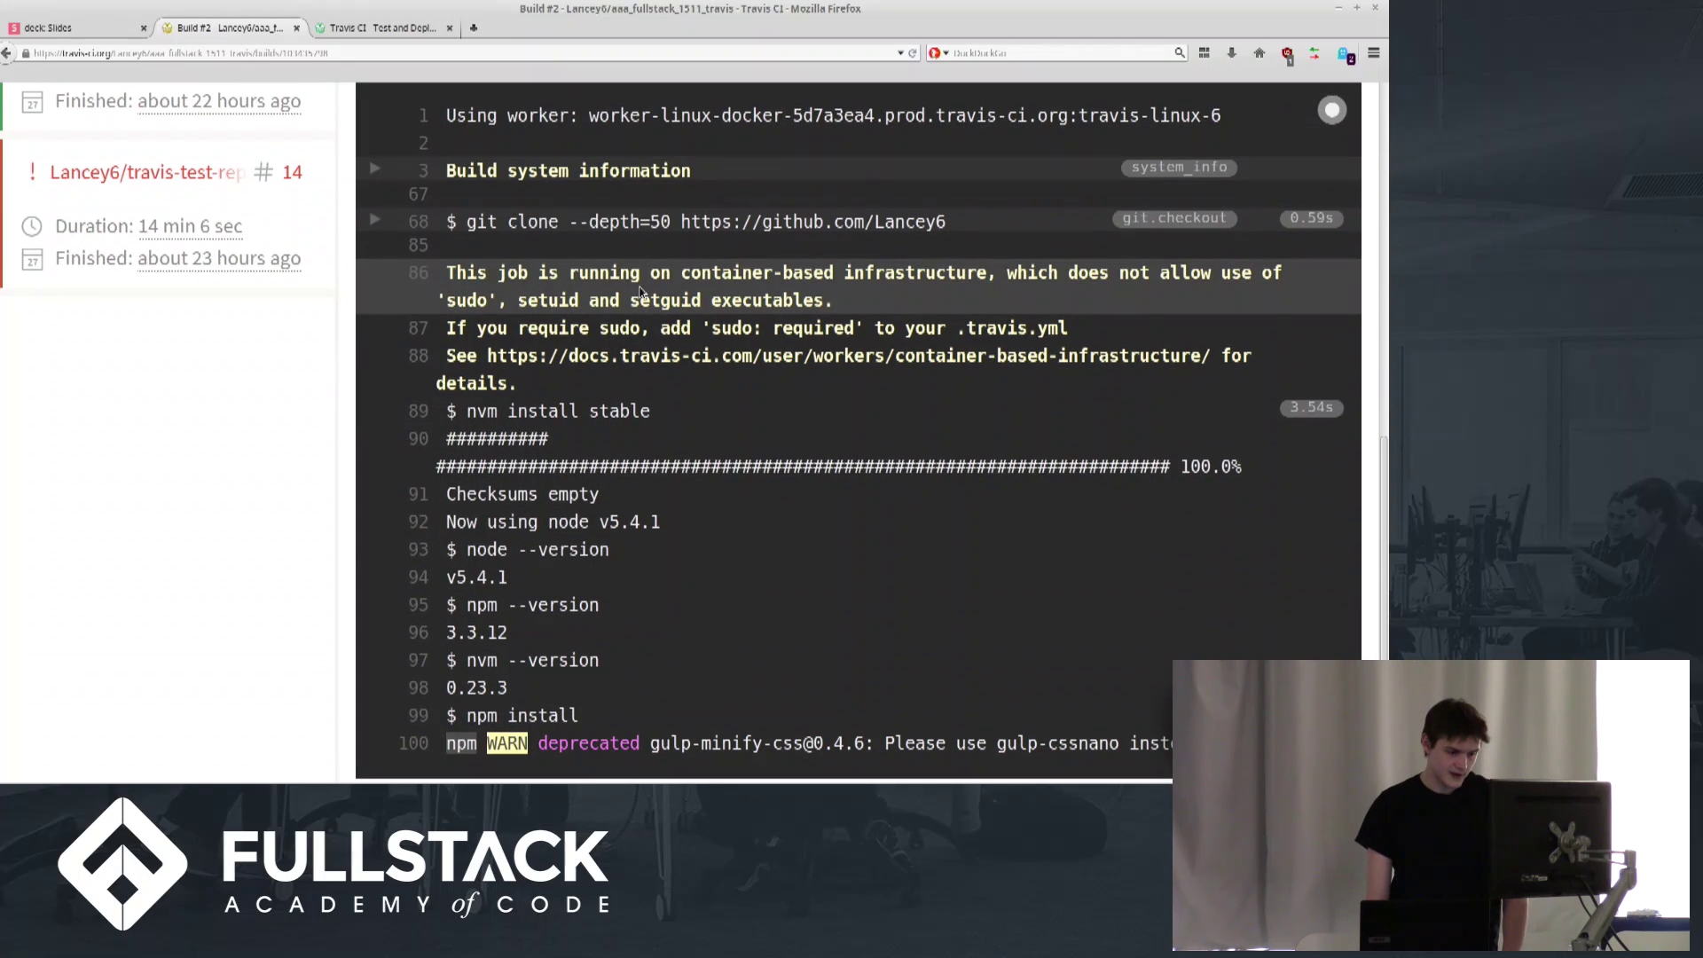
scroll(640, 291, "up", 10)
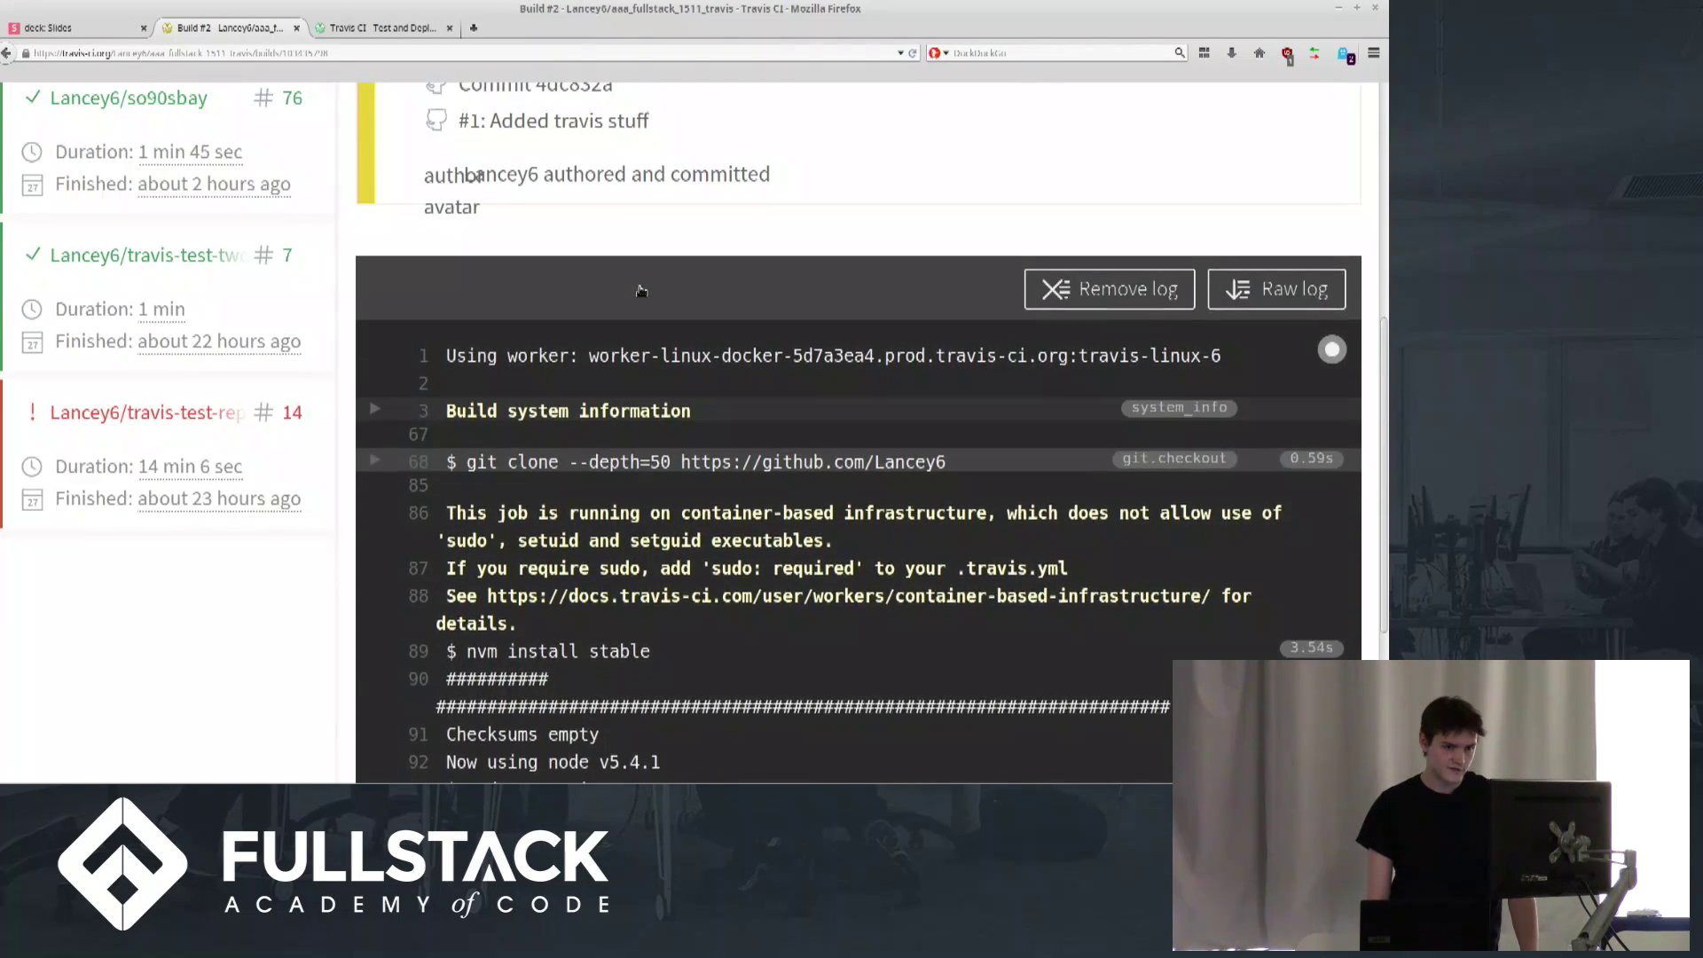
scroll(640, 293, "up", 4)
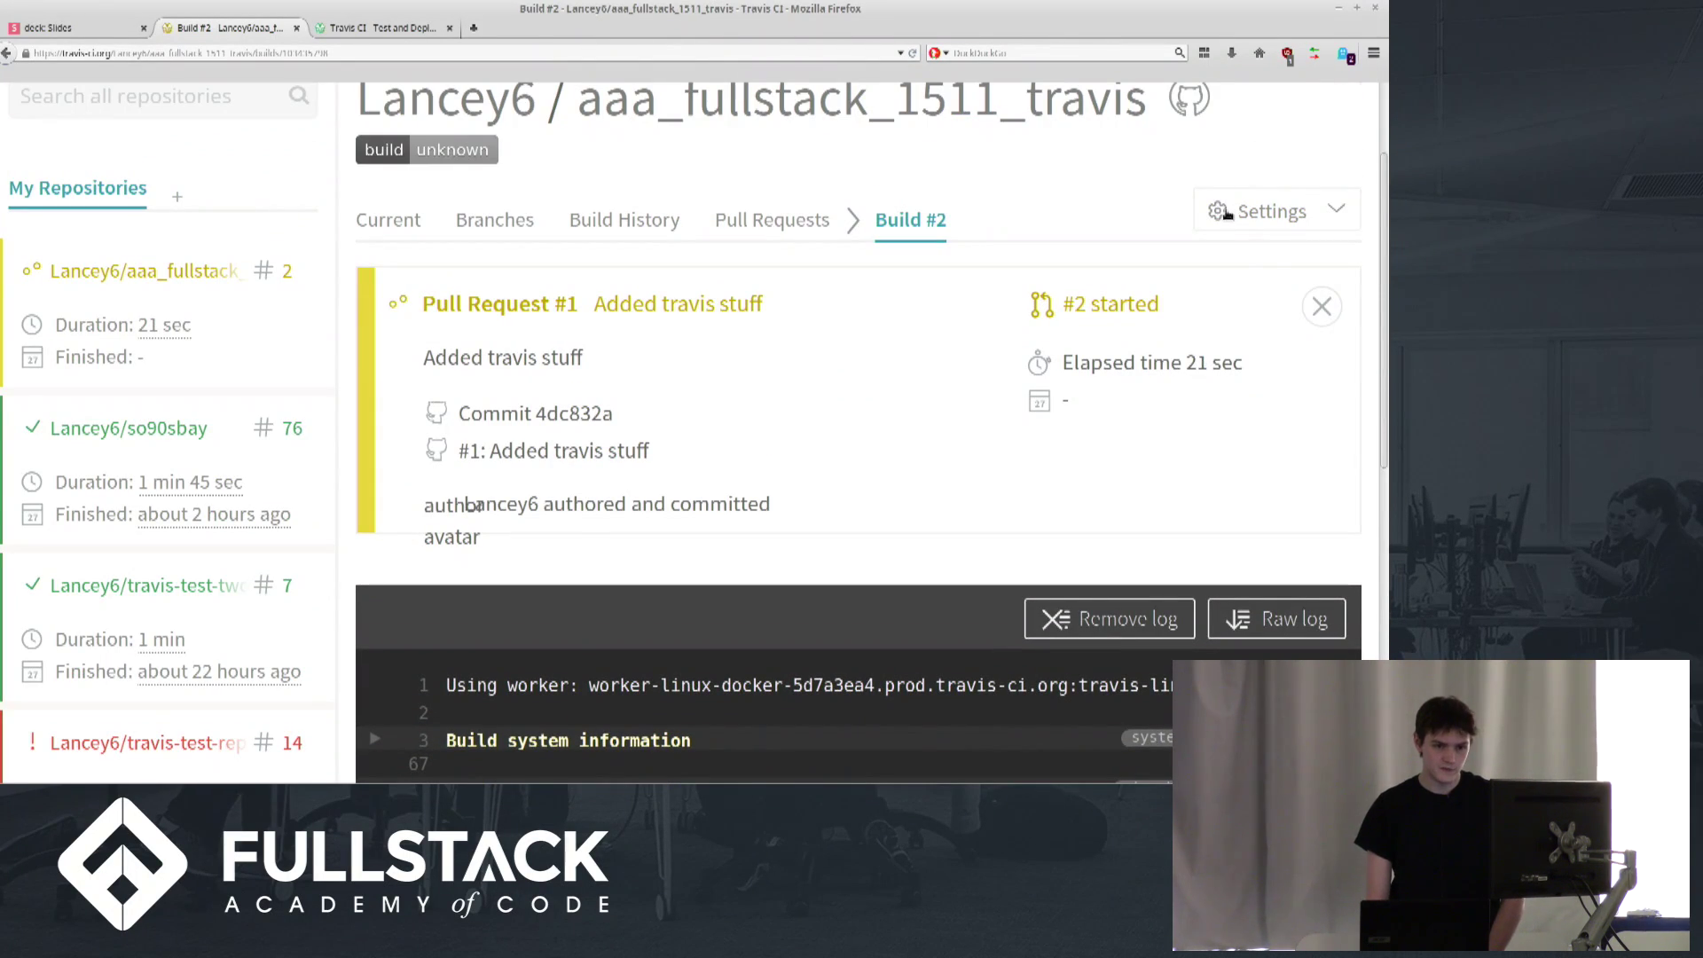
left_click(1226, 215)
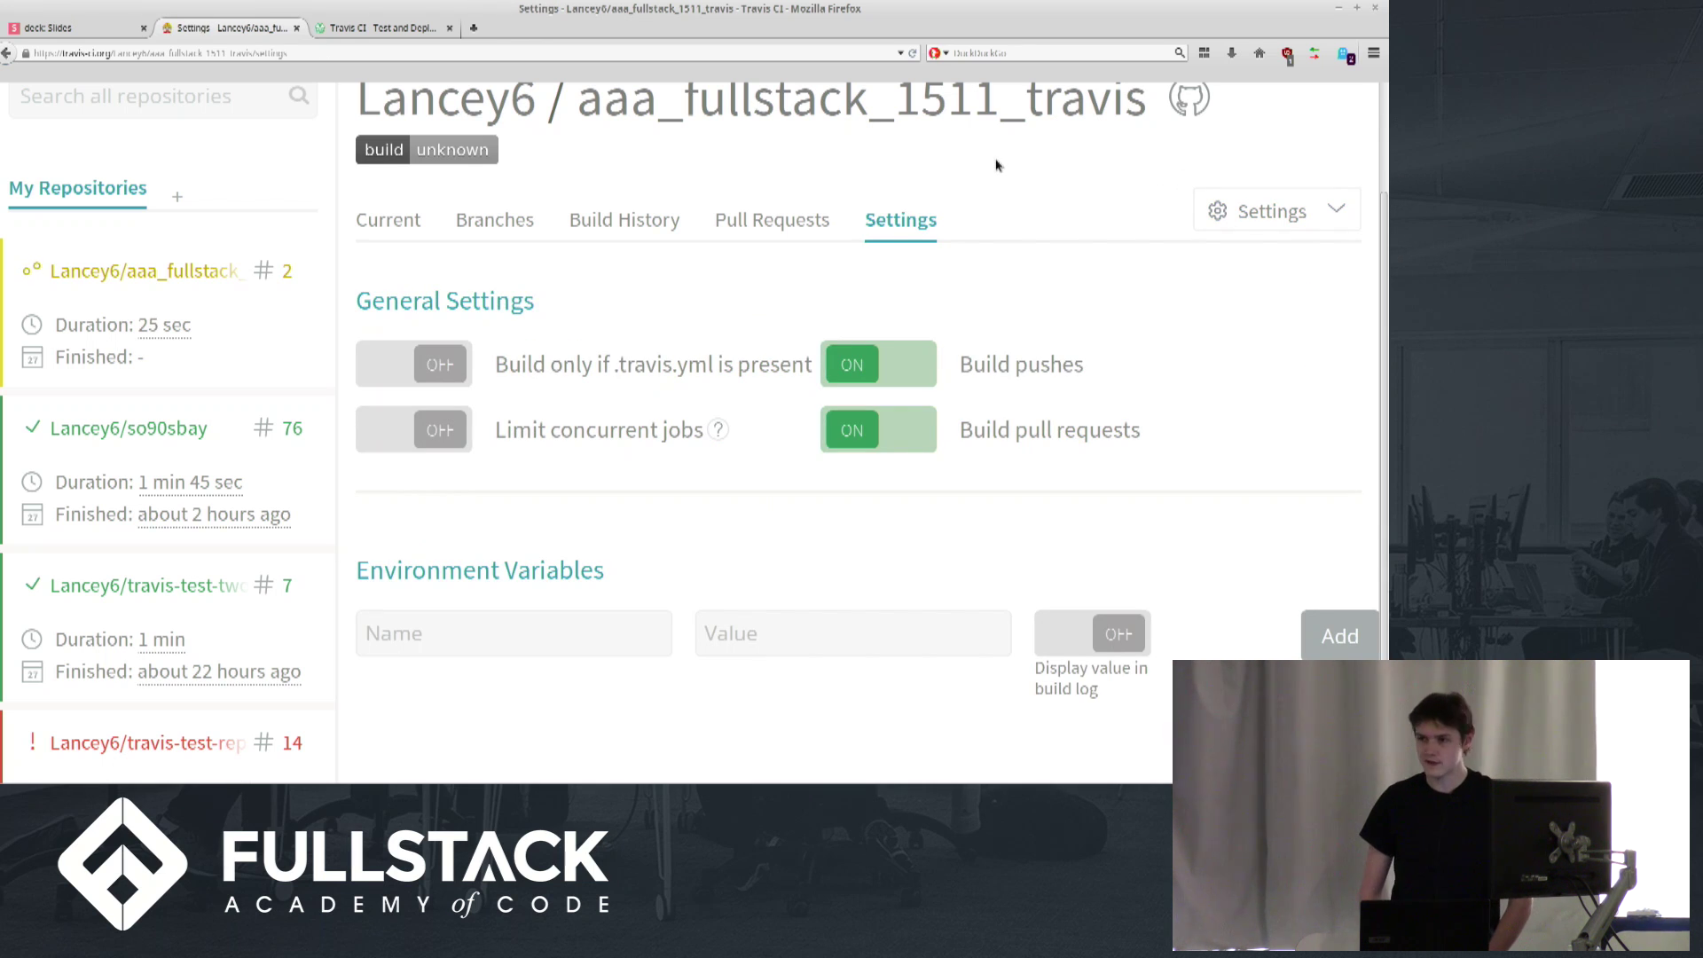
left_click(894, 362)
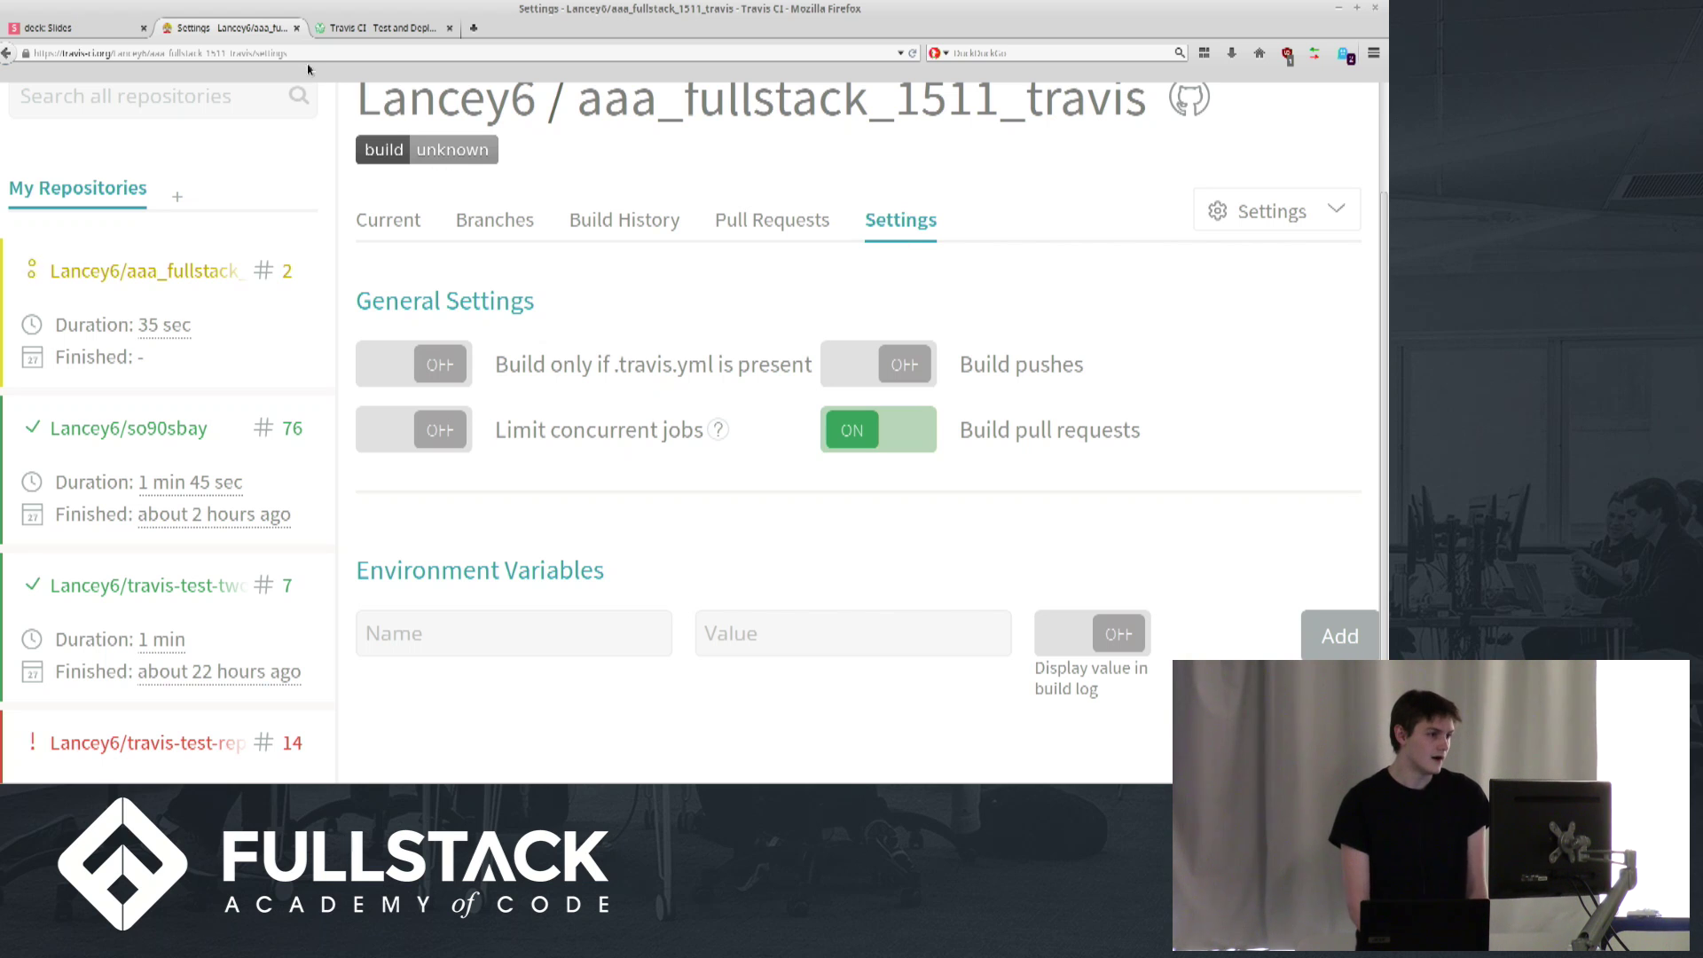
Check that Pull Request #1's build #2 is running, then return to the terminal
left_click(379, 211)
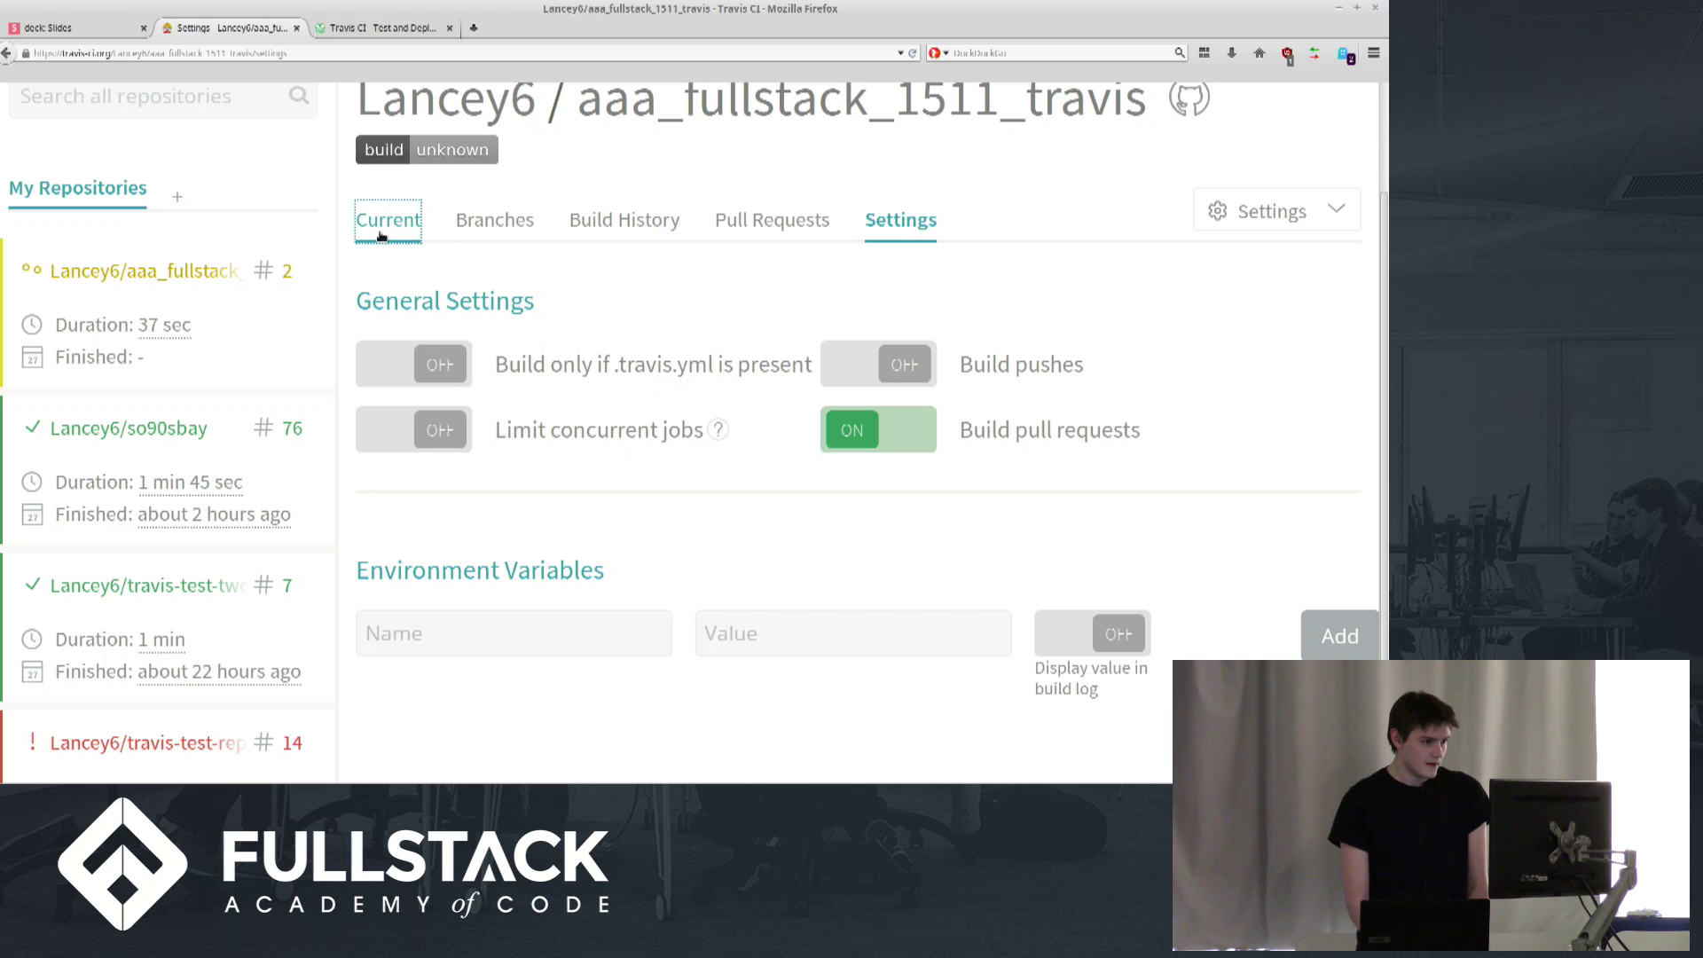
left_click(382, 233)
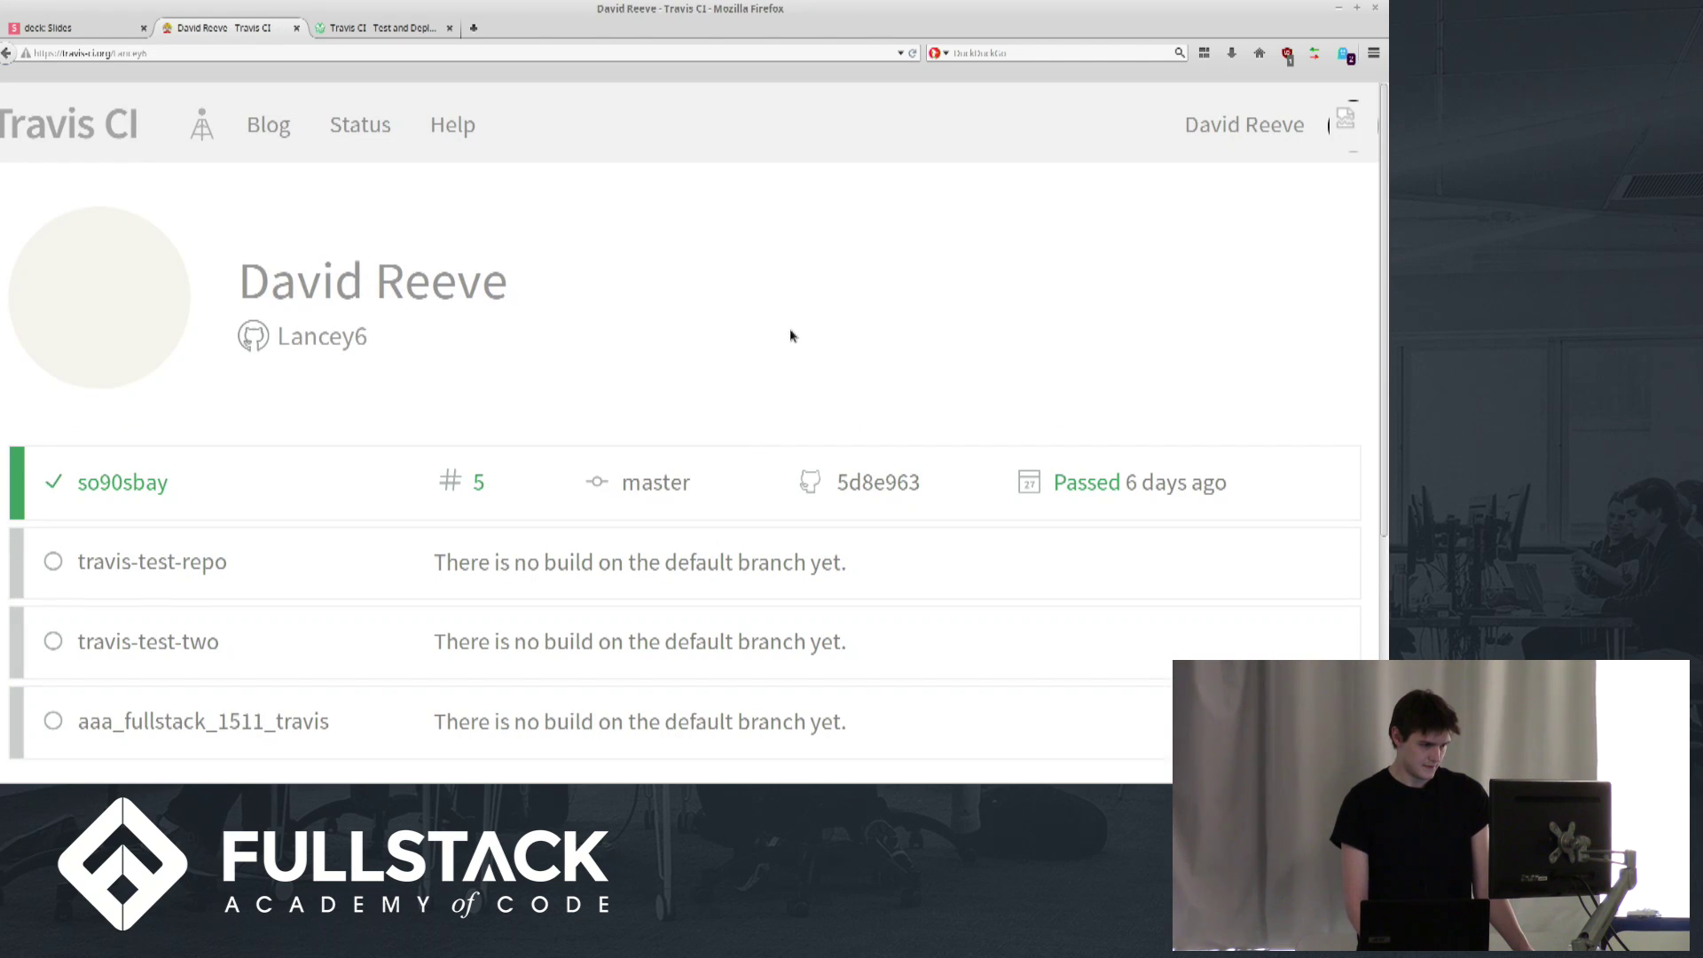
left_click(297, 726)
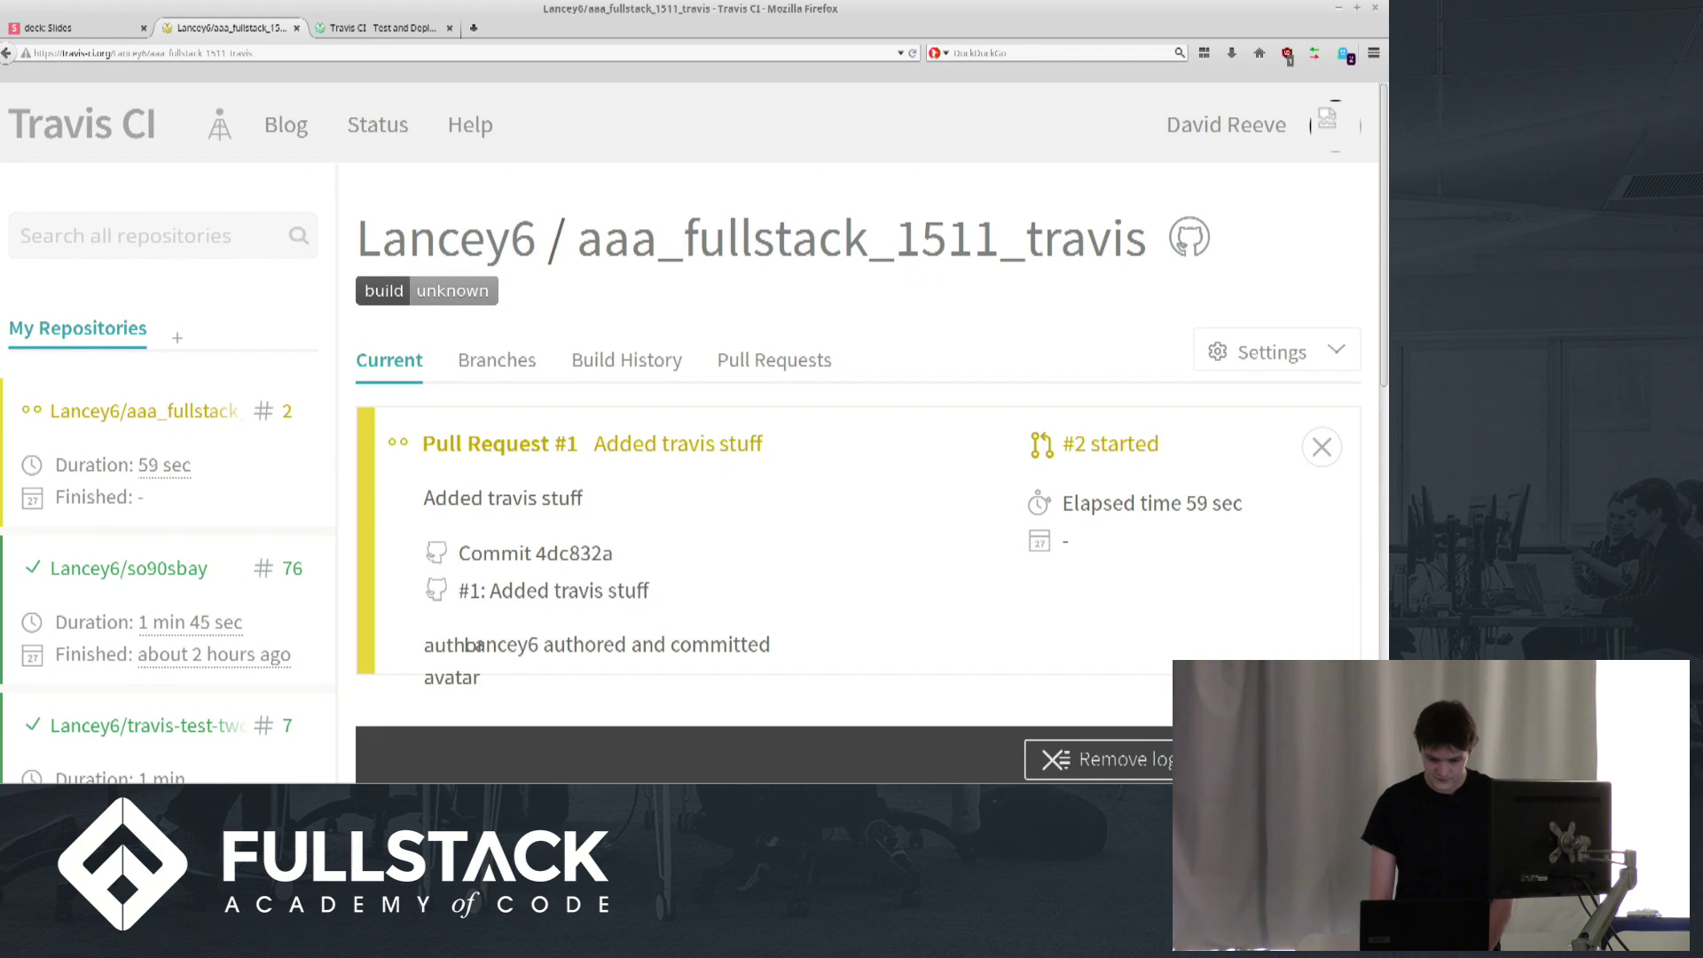
key("alt+Tab")
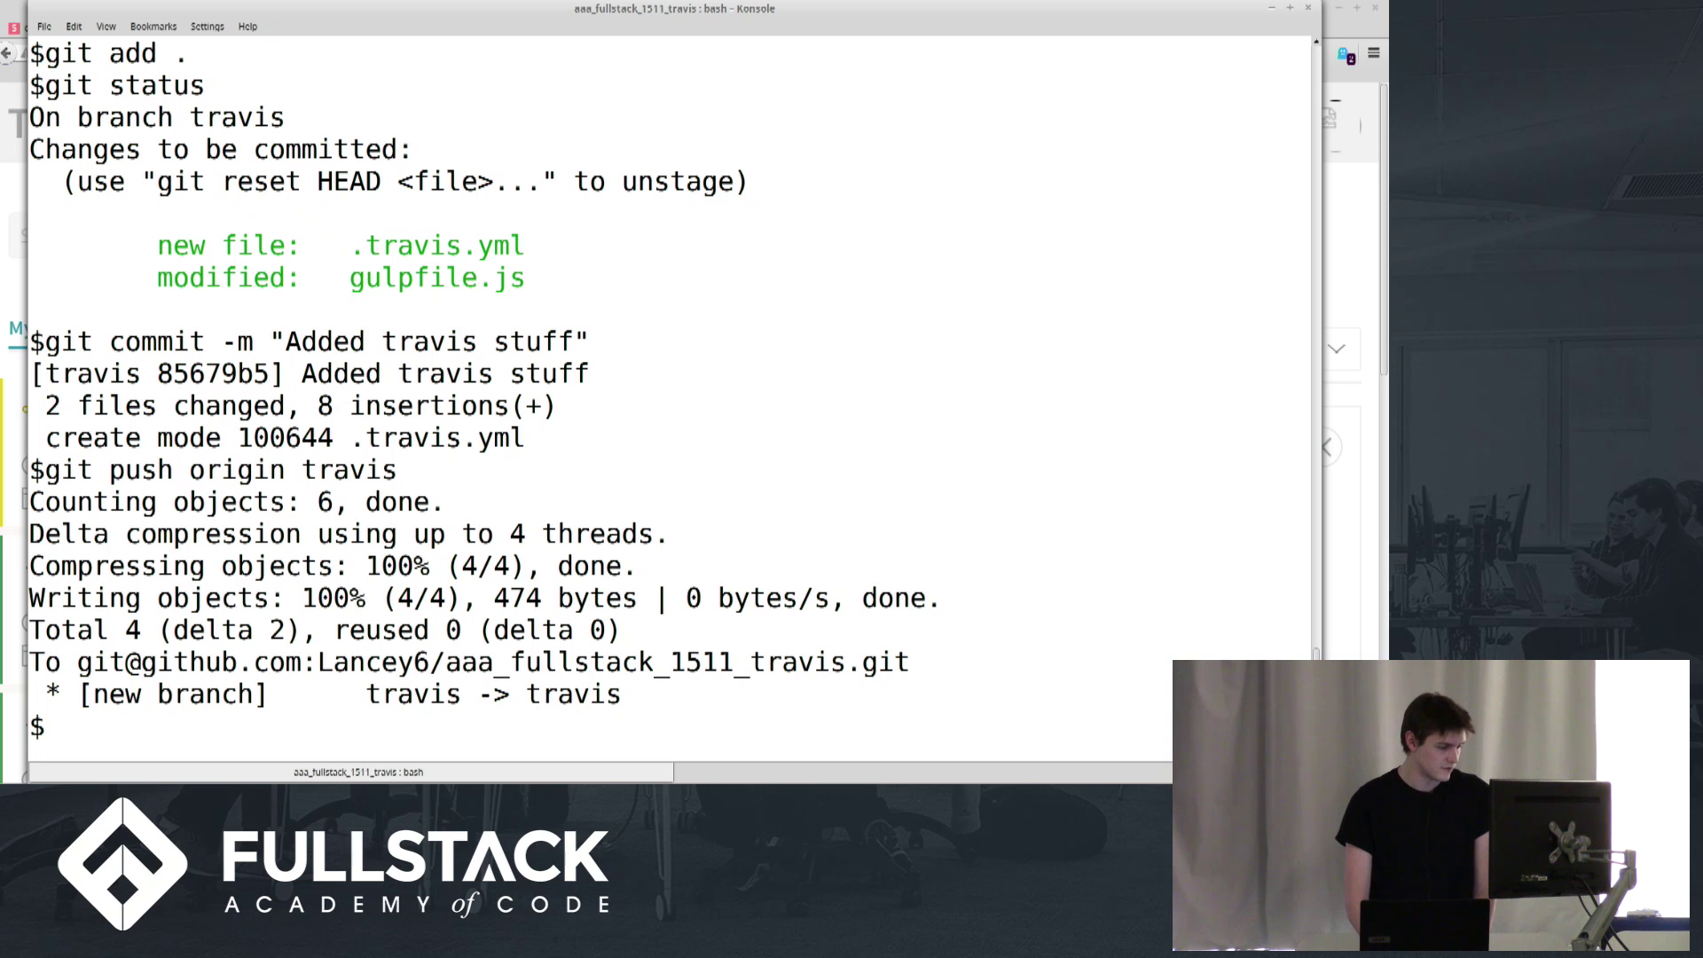
Open .travis.yml in vim and add blank lines after the language and node_js version lines
type("vim .tra")
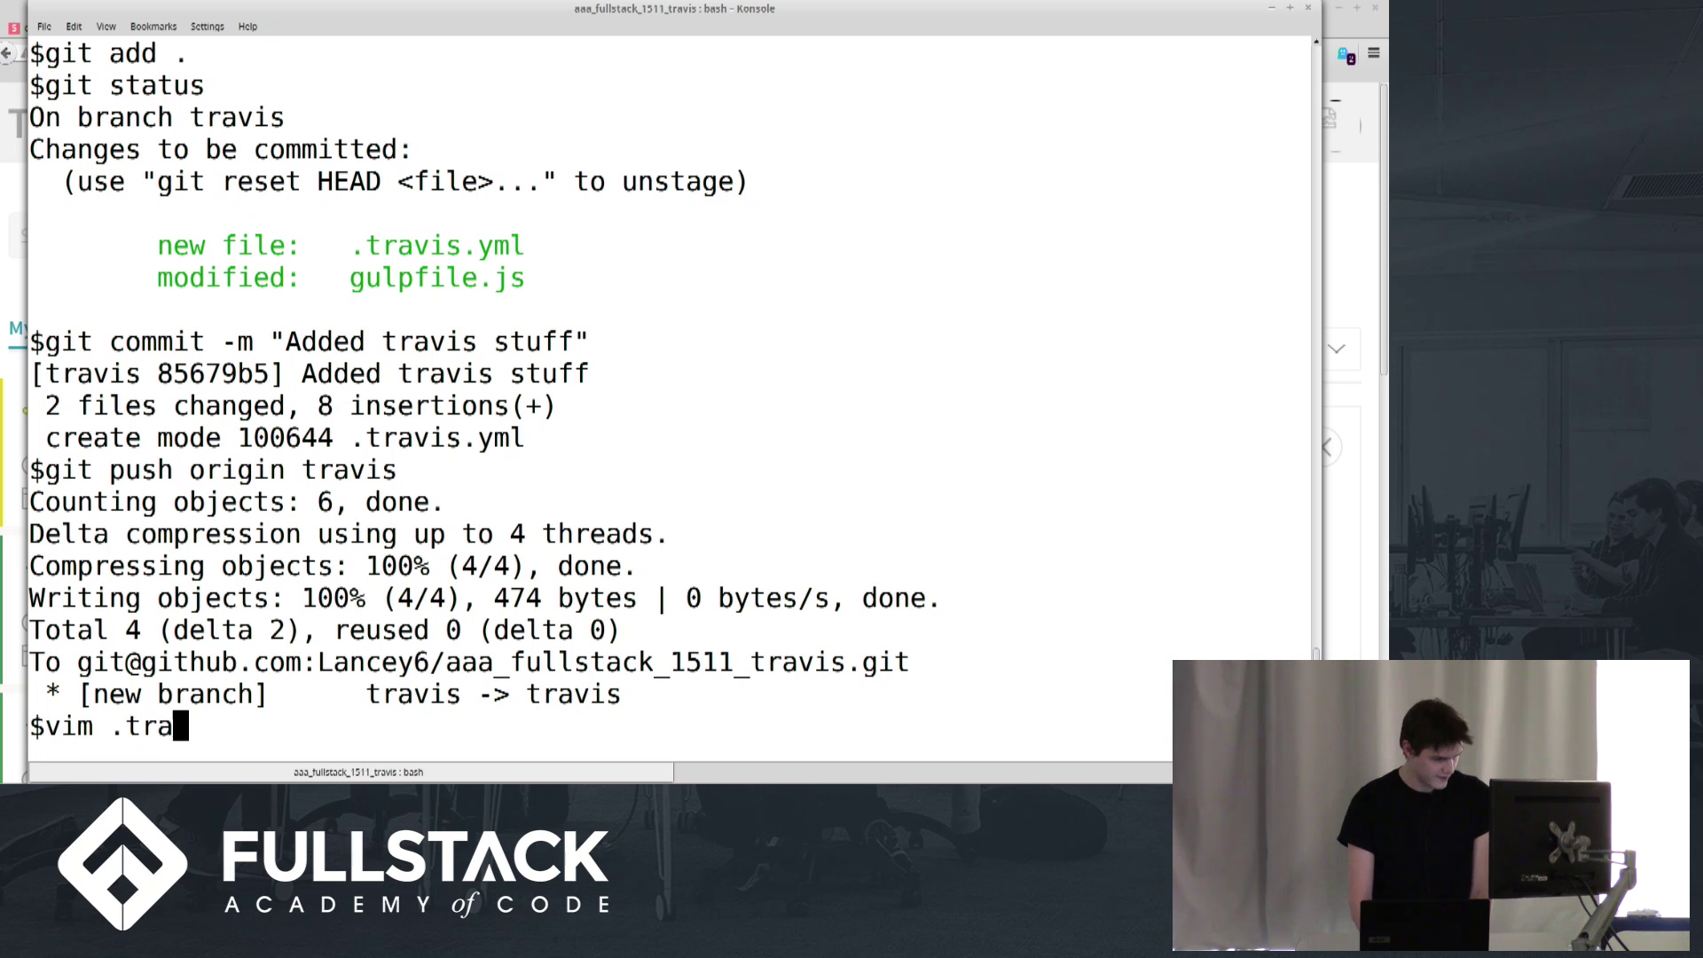
key("Tab")
key("Return")
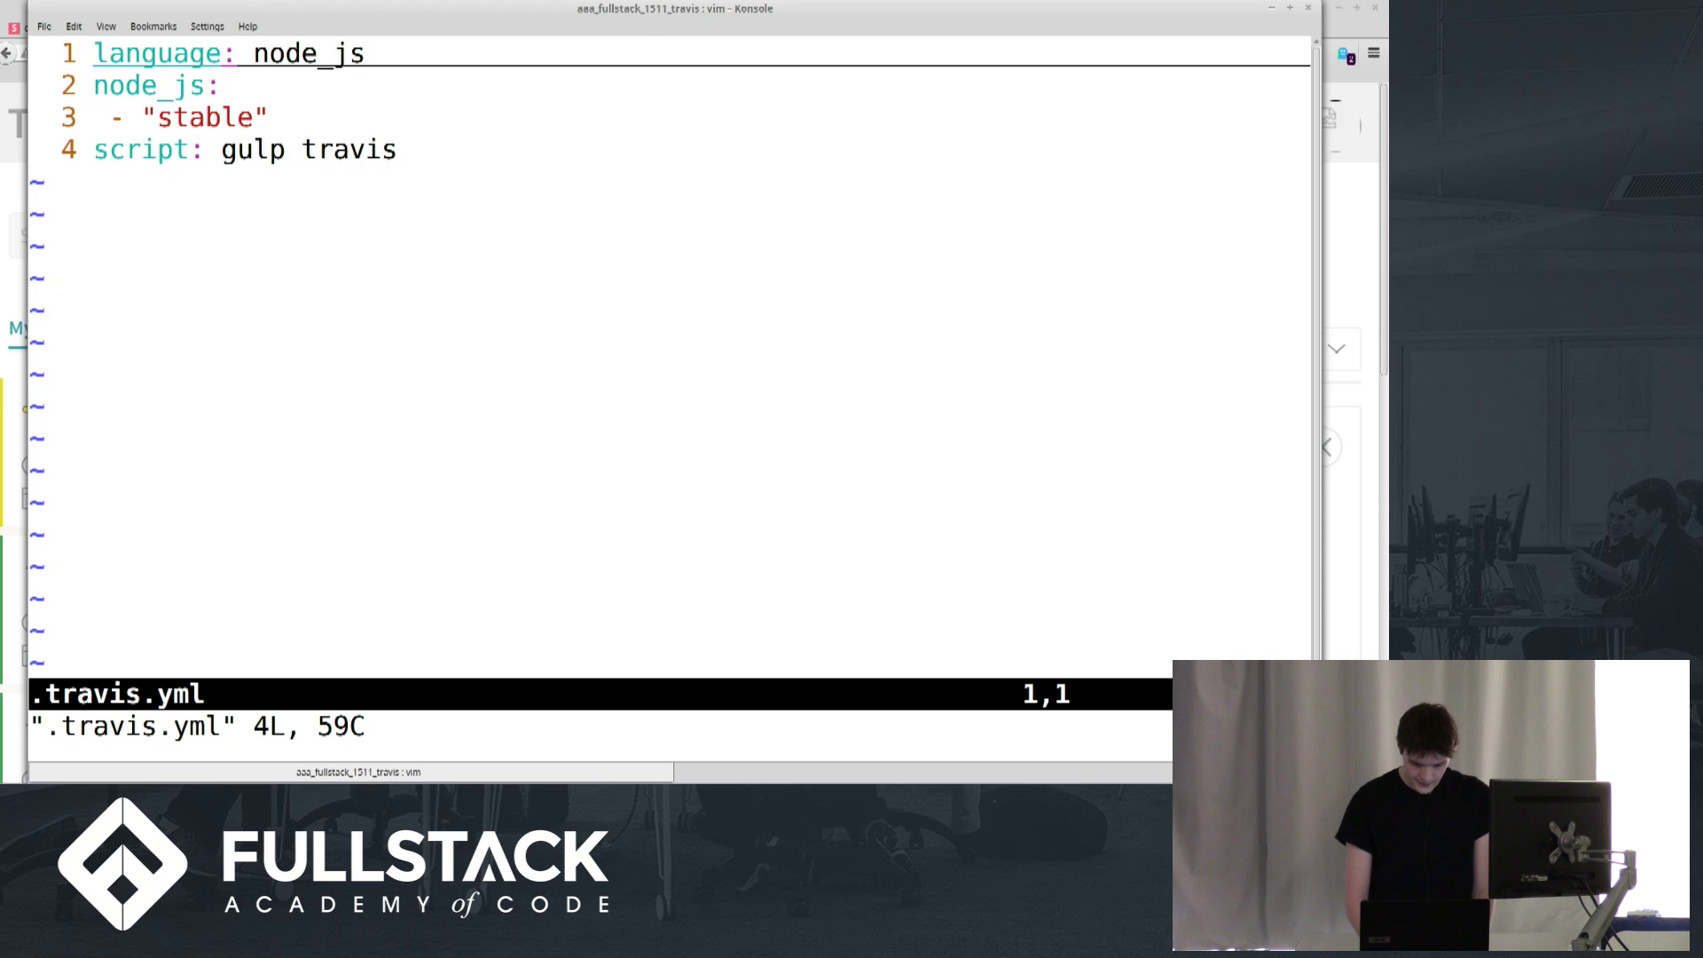
key("A")
key("Return")
key("Escape")
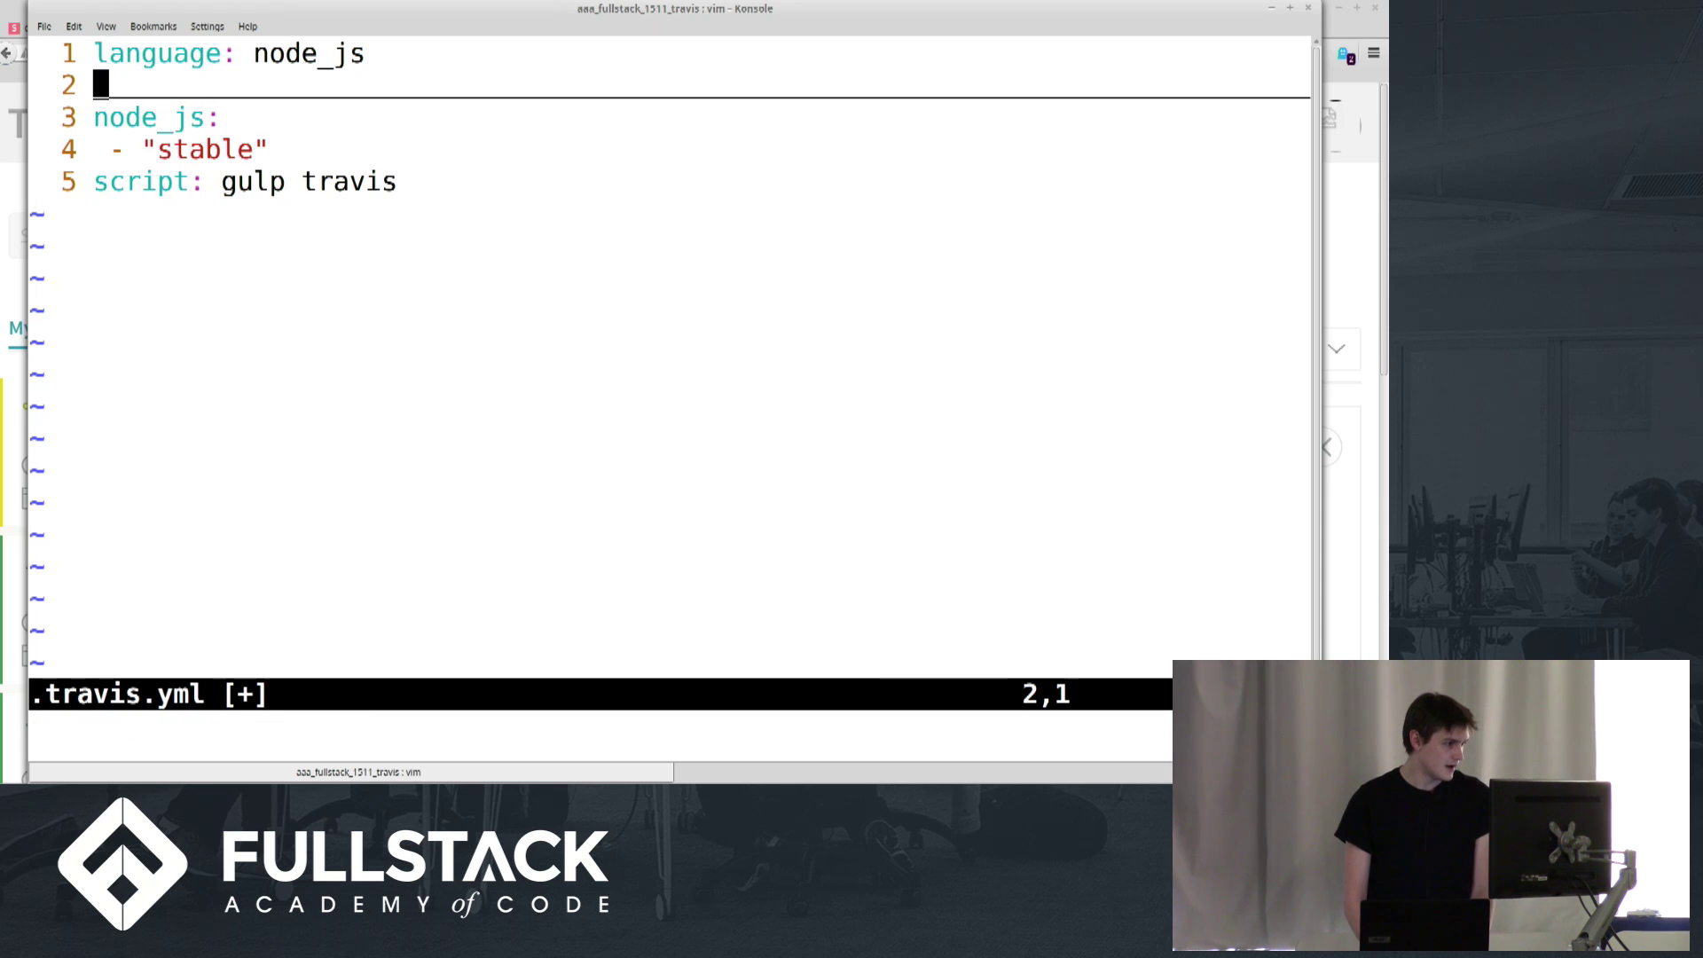
key("j")
key("j")
key("A")
key("Return")
key("Return")
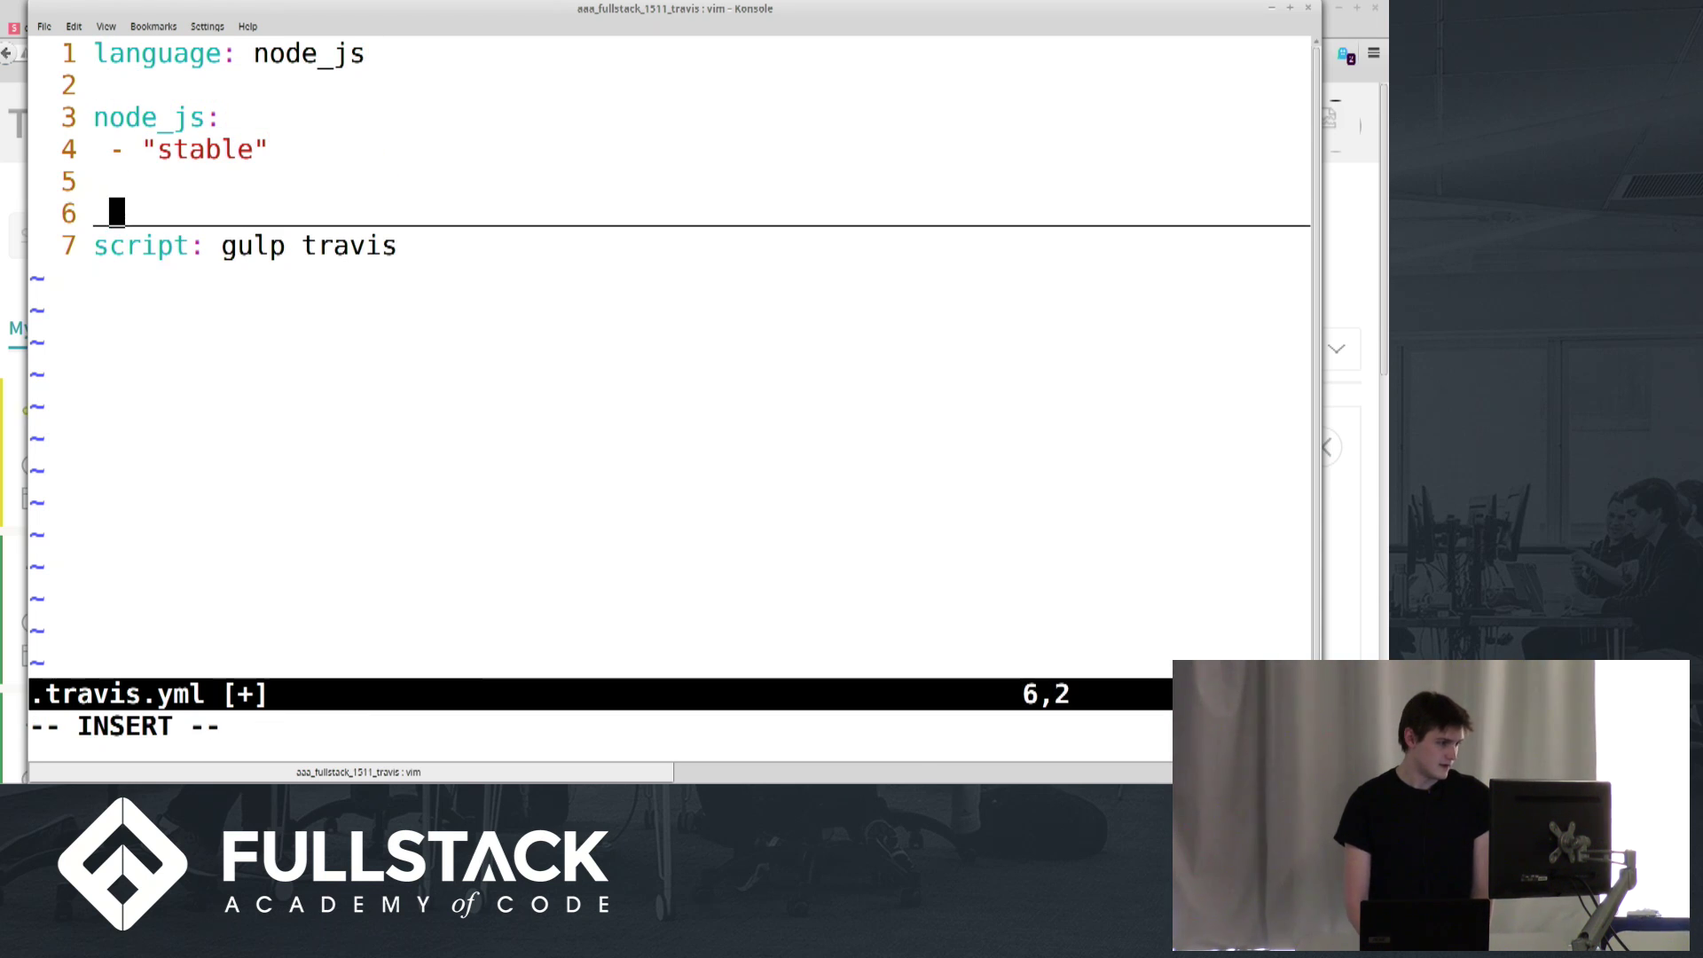
key("BackSpace")
Add a services section listing mongodb and save the file
type("services:")
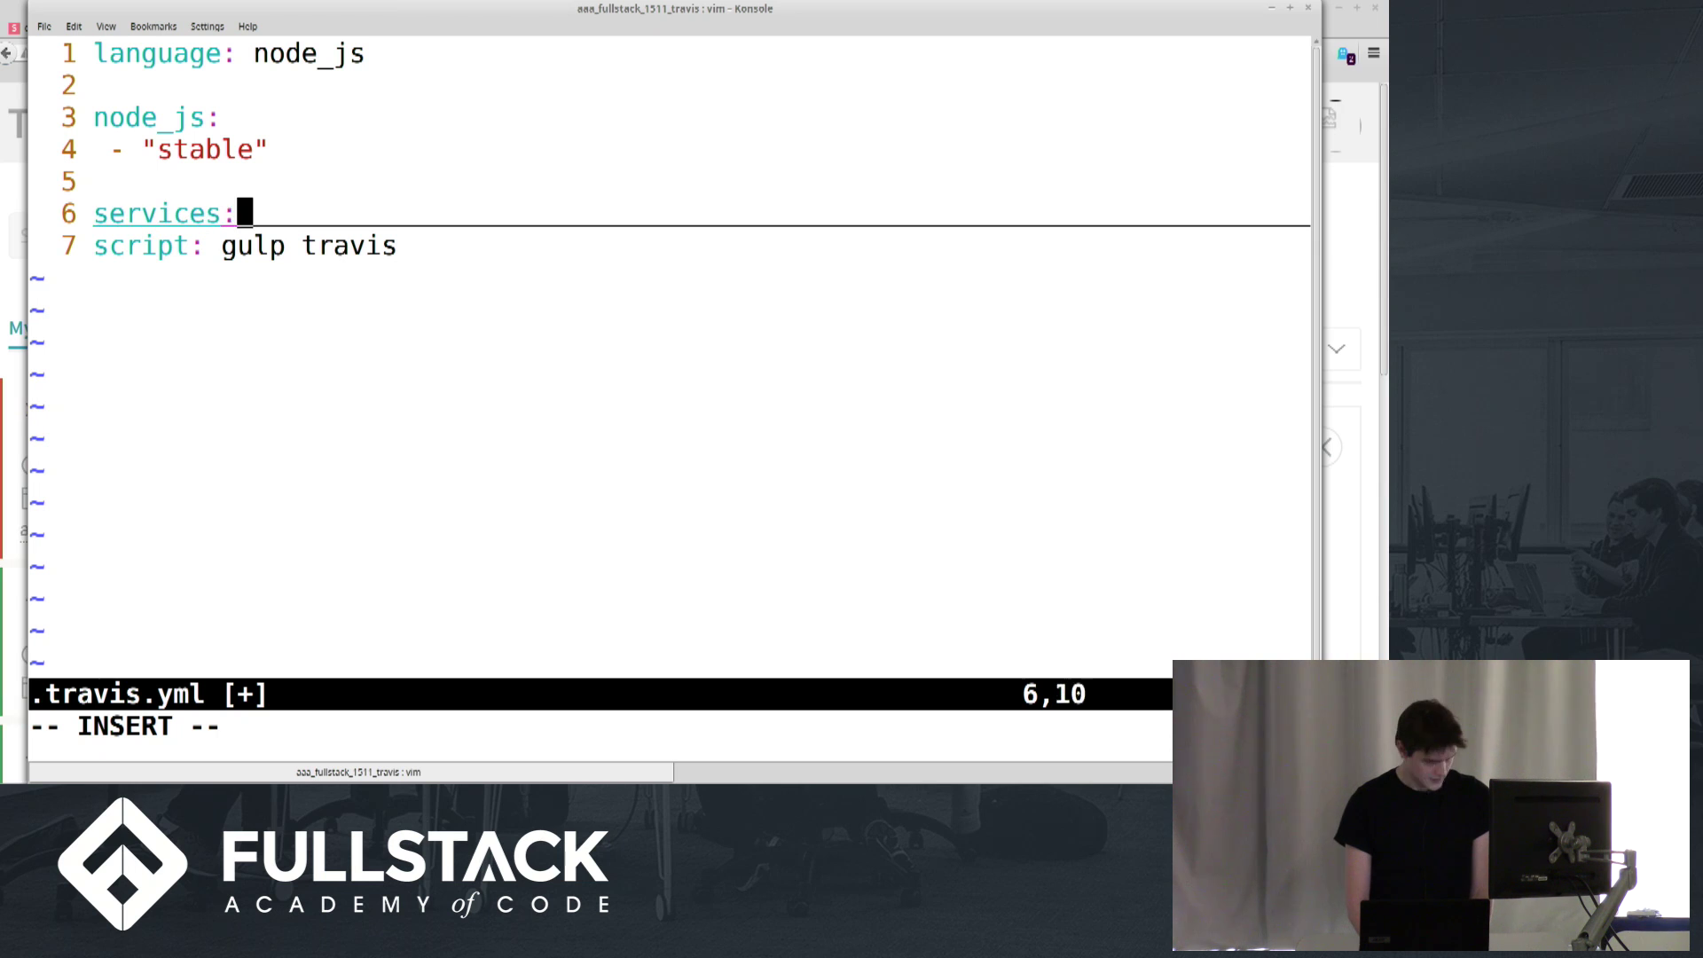
key("Return")
type("- mon")
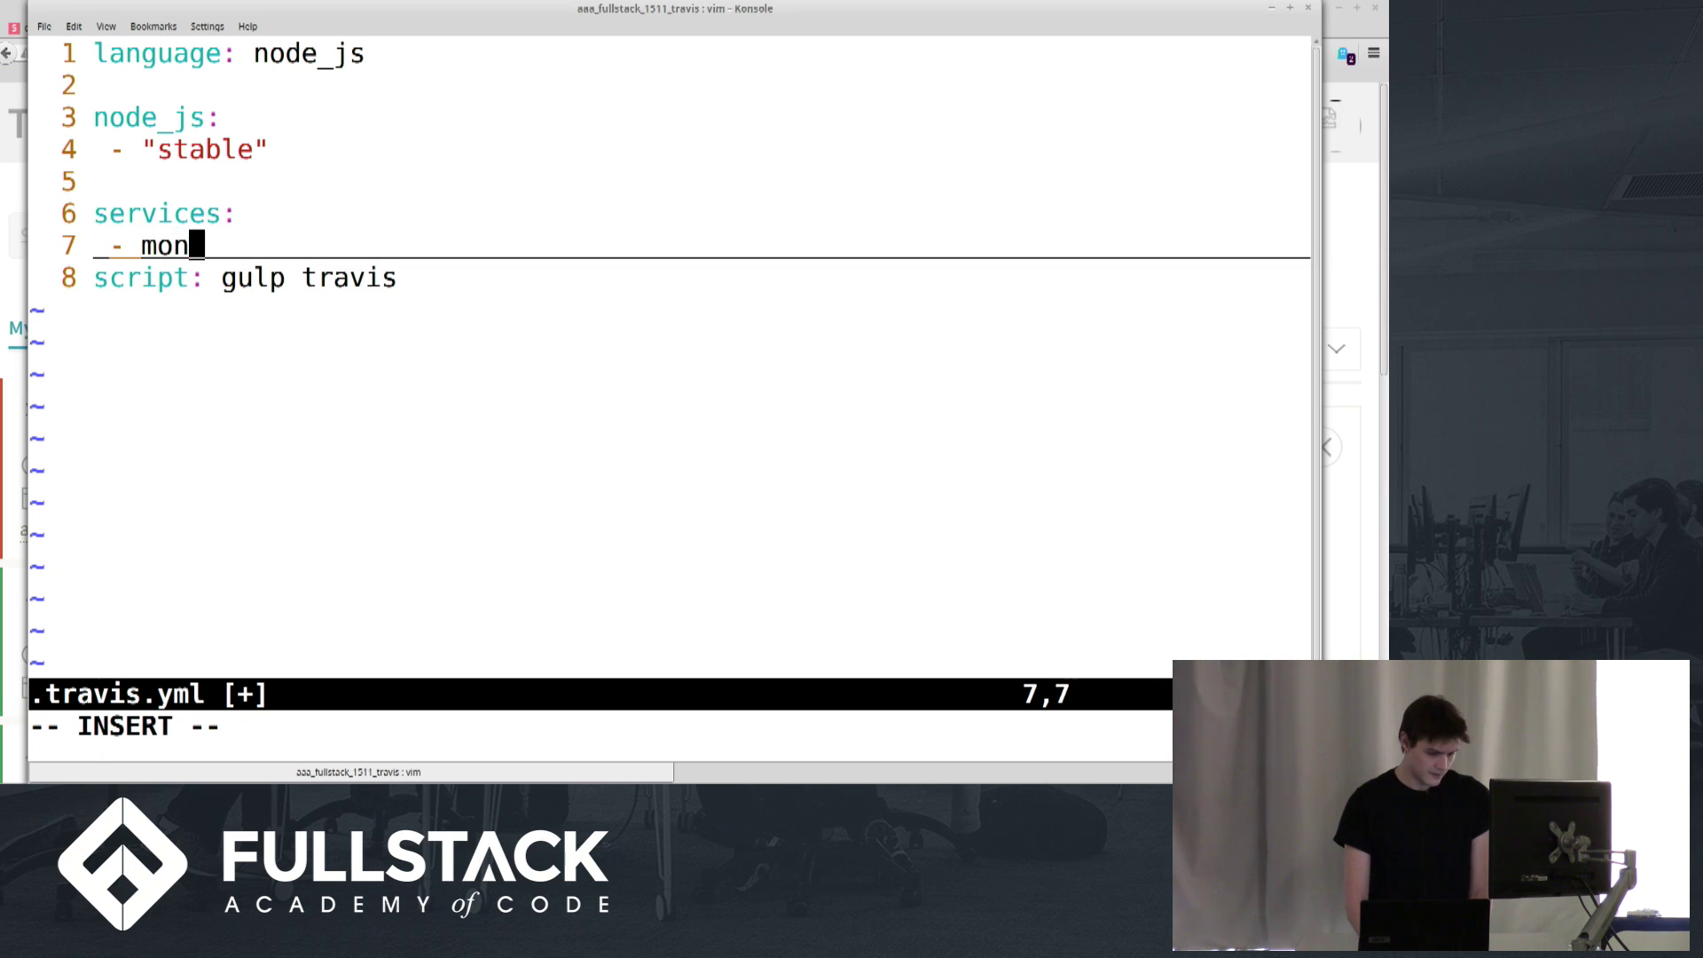
type("godb")
key("Escape")
type(":w")
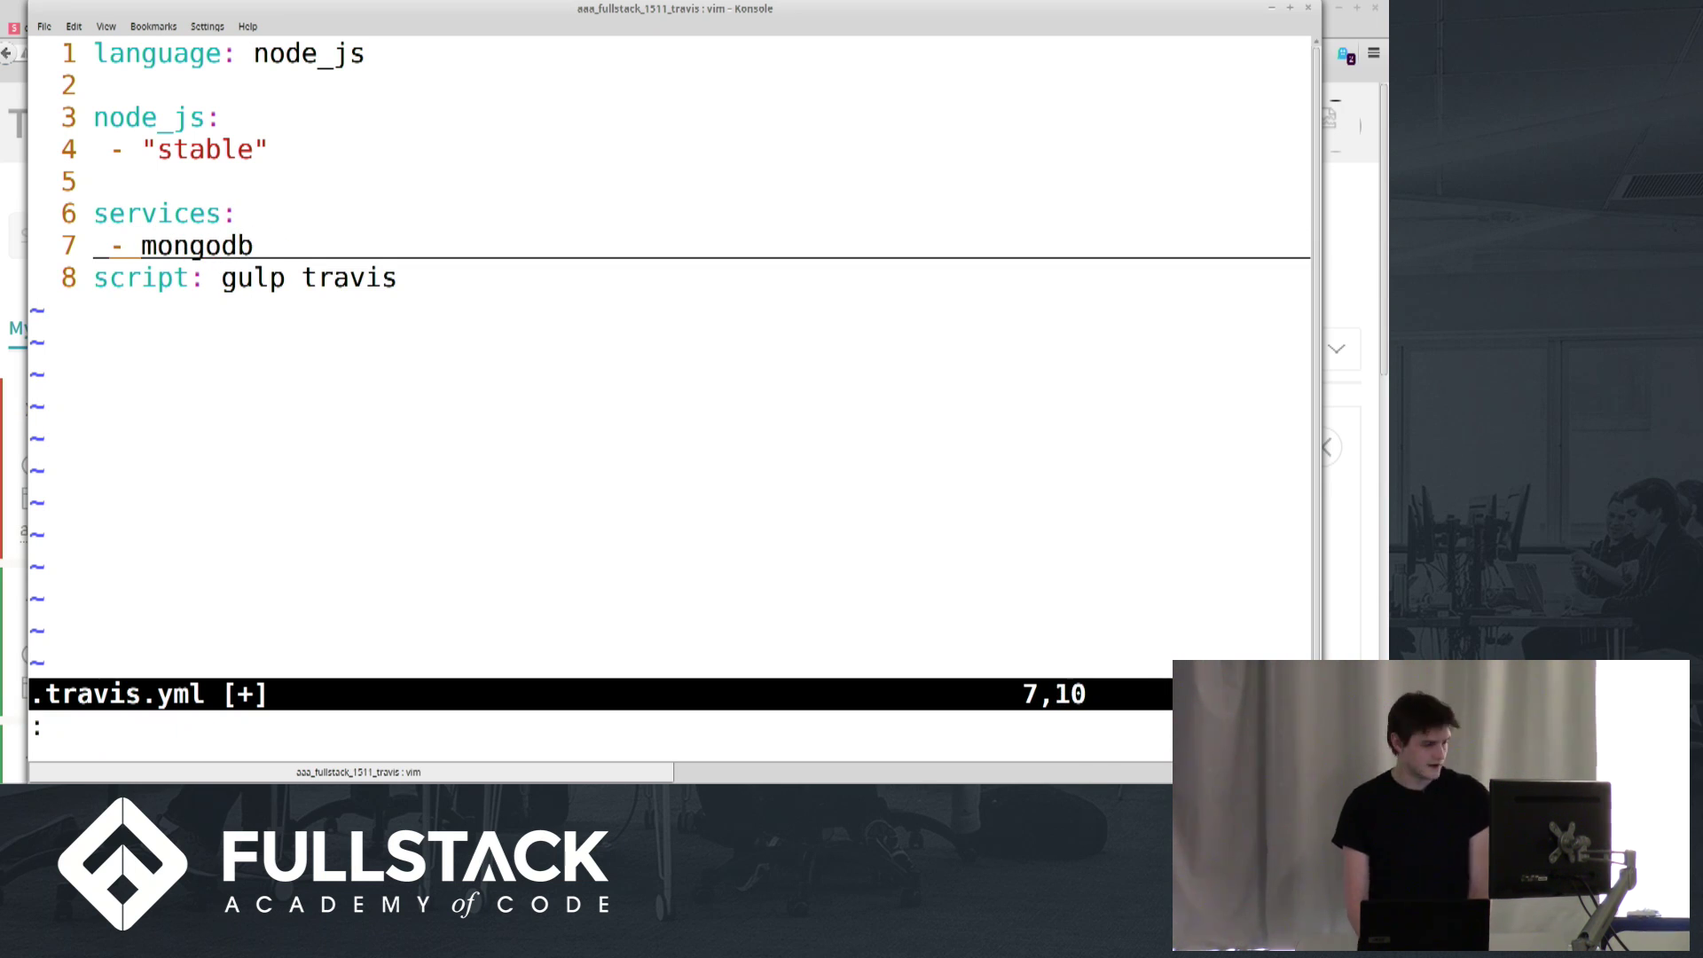
key("Return")
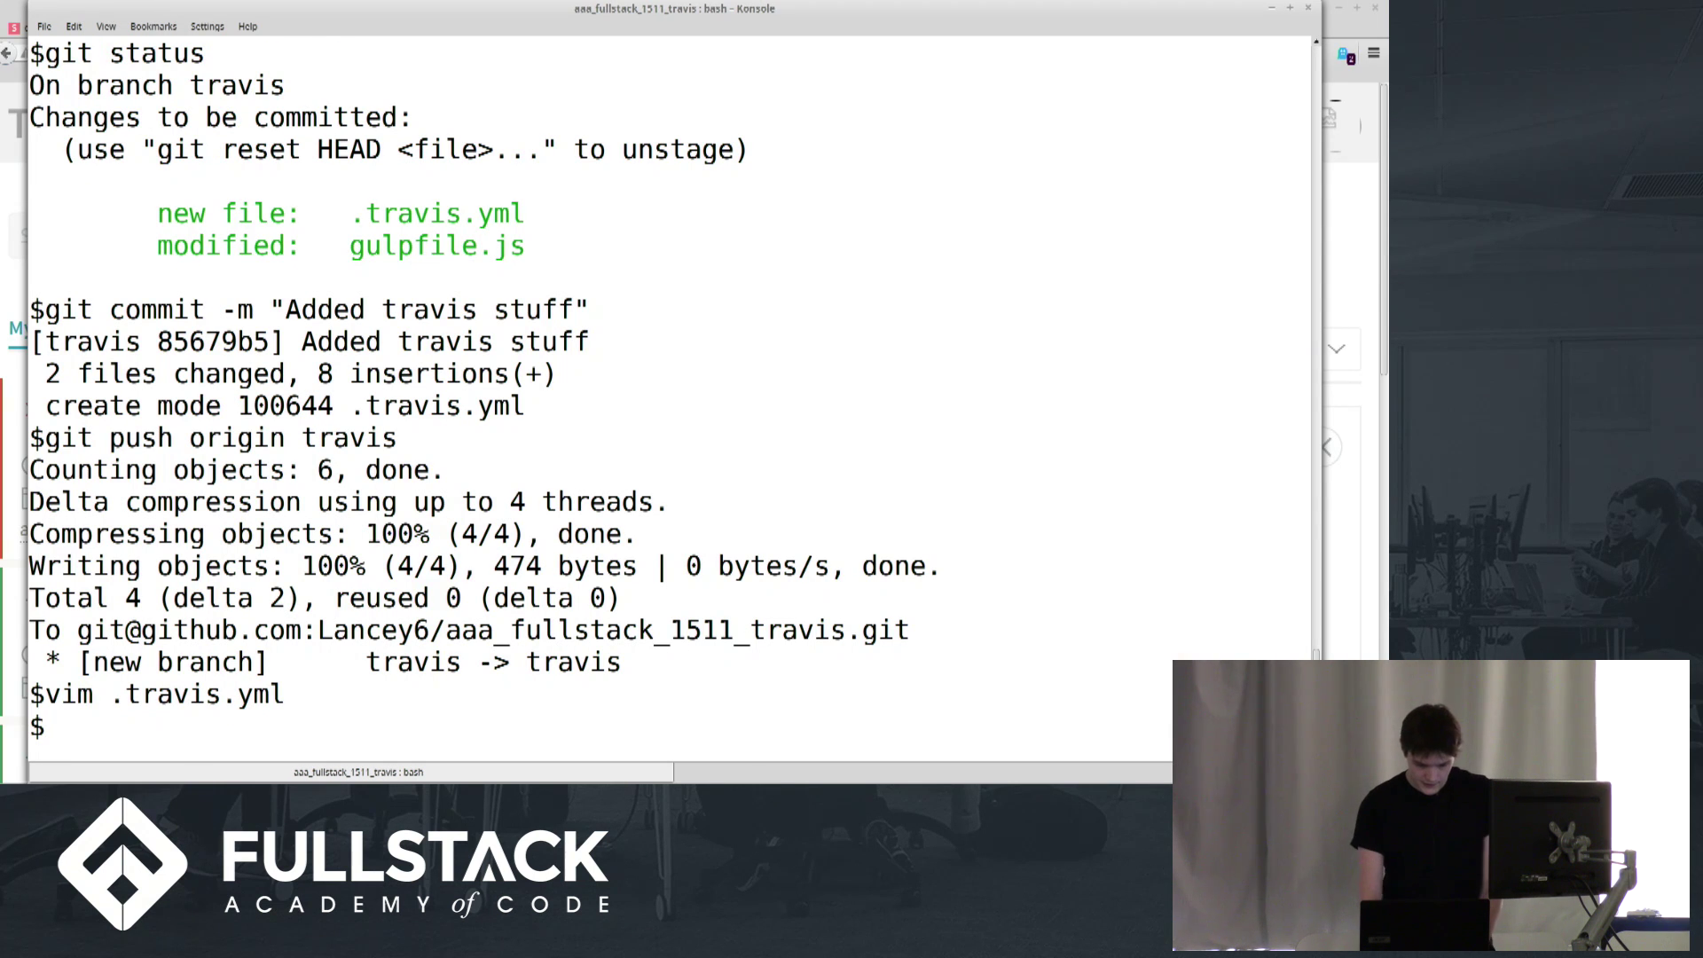
Discard the half-typed git command and reopen .travis.yml in vim
type("git add")
key("BackSpace")
key("BackSpace")
key("BackSpace")
key("BackSpace")
key("BackSpace")
key("BackSpace")
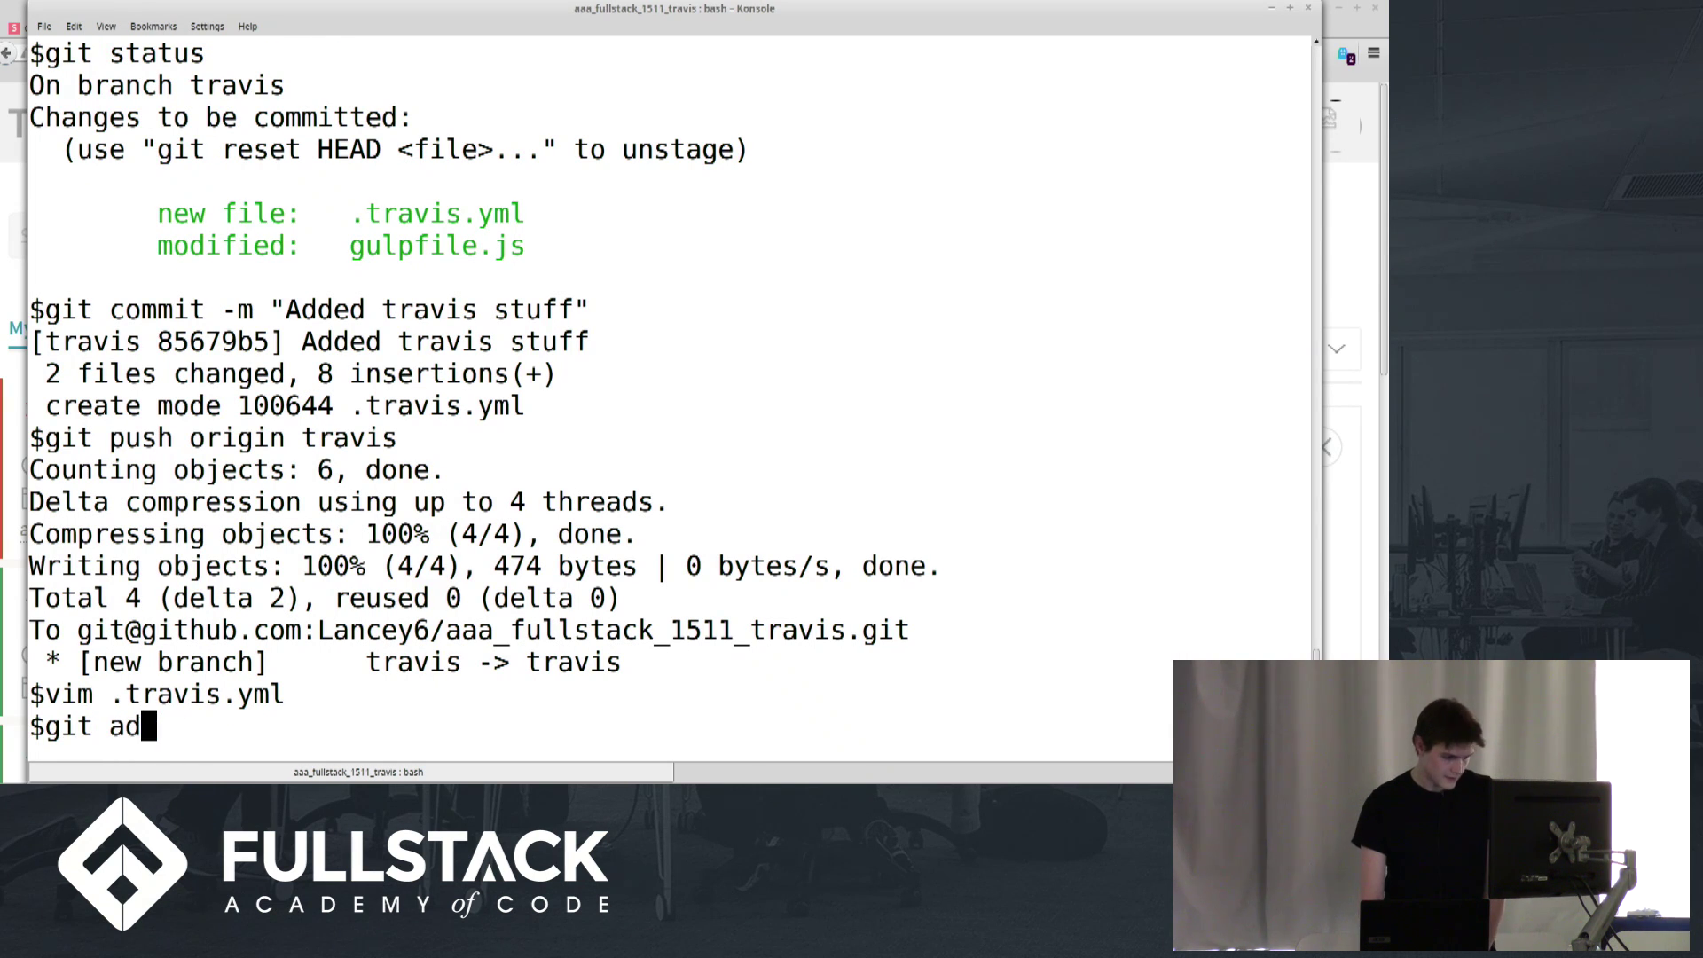
key("BackSpace")
key("BackSpace")
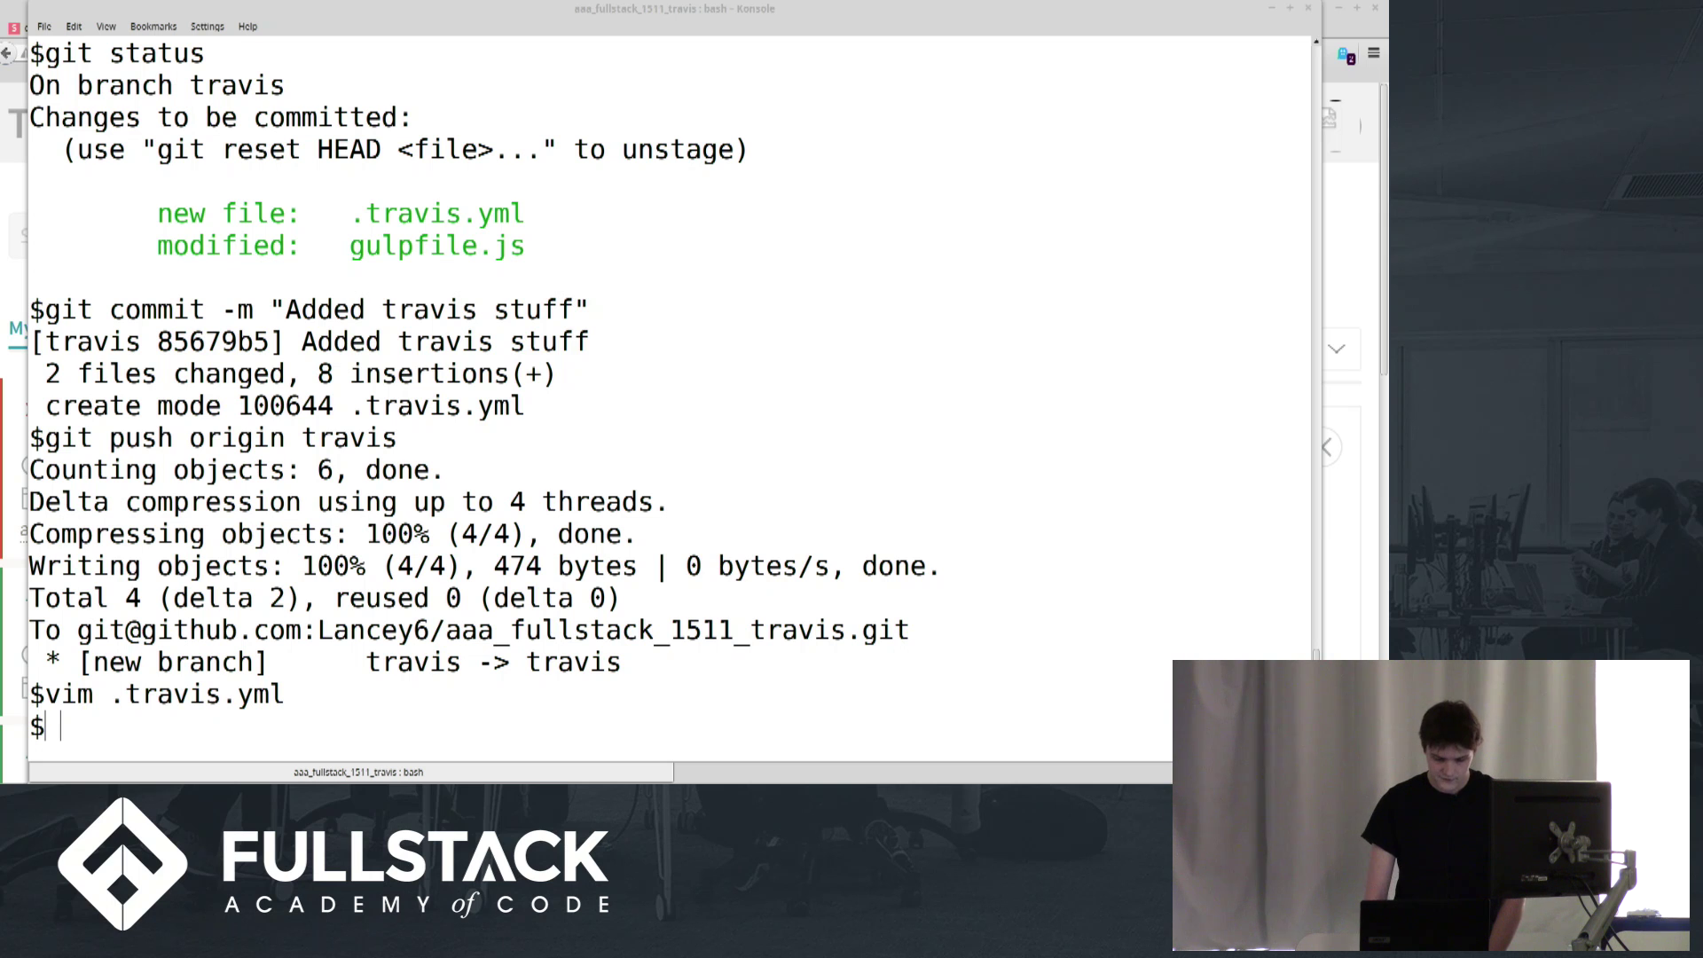
left_click(822, 335)
type("vim")
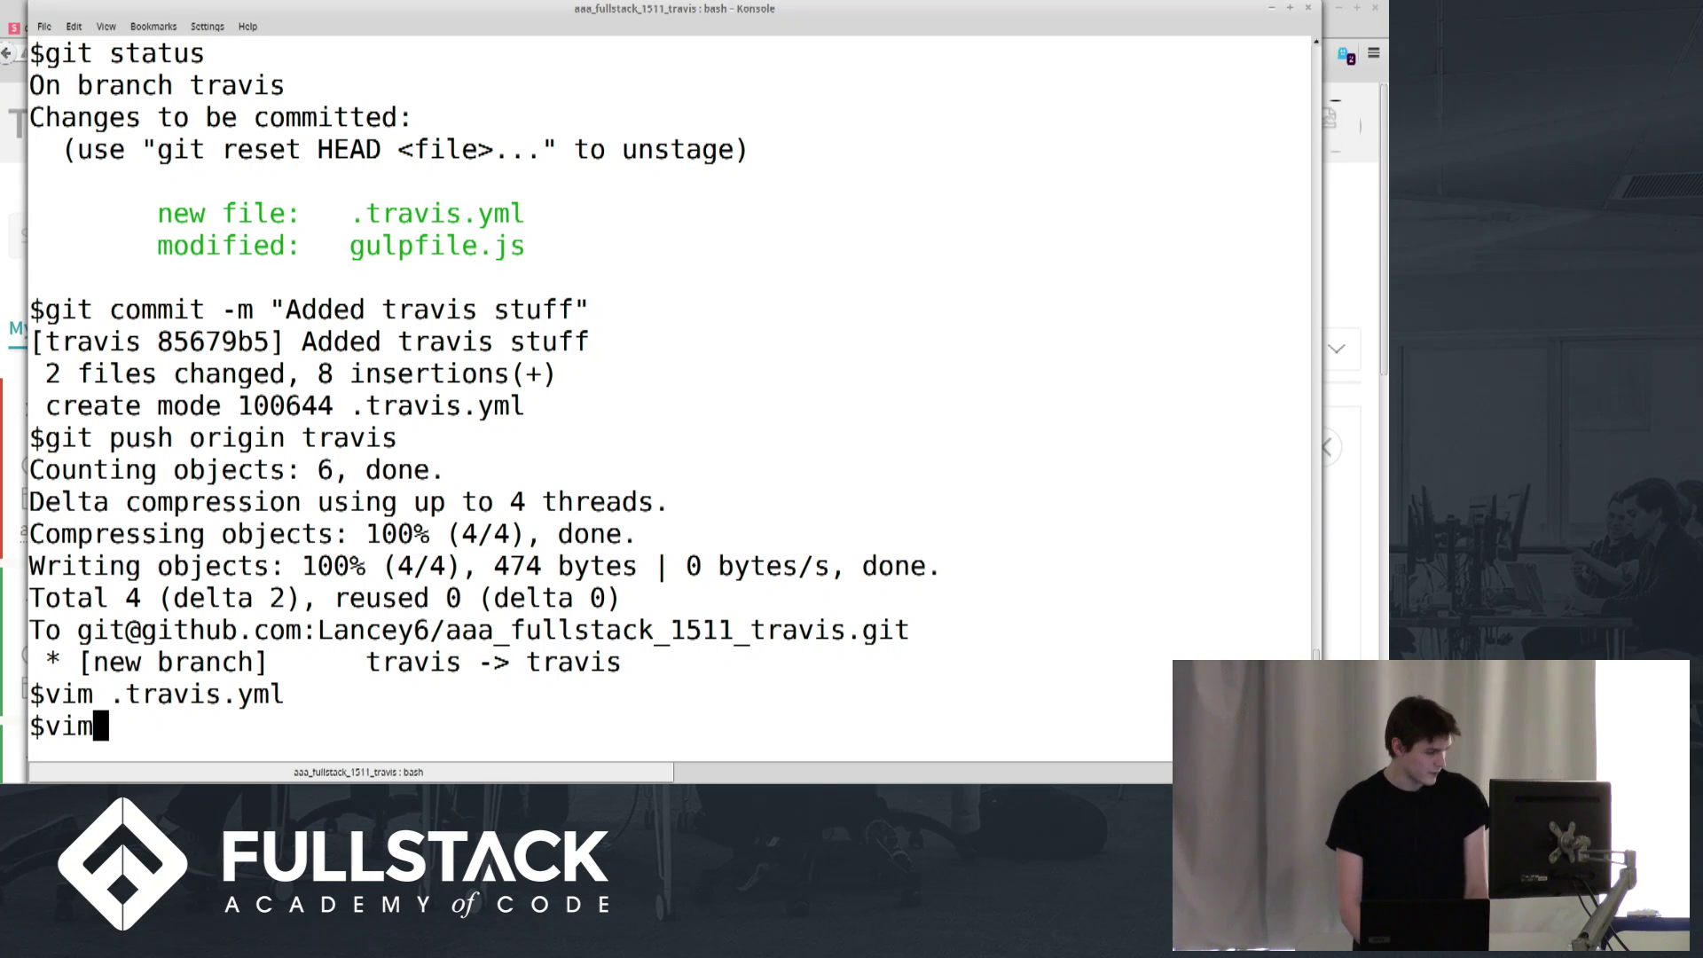
key("Return")
type(":q")
key("Return")
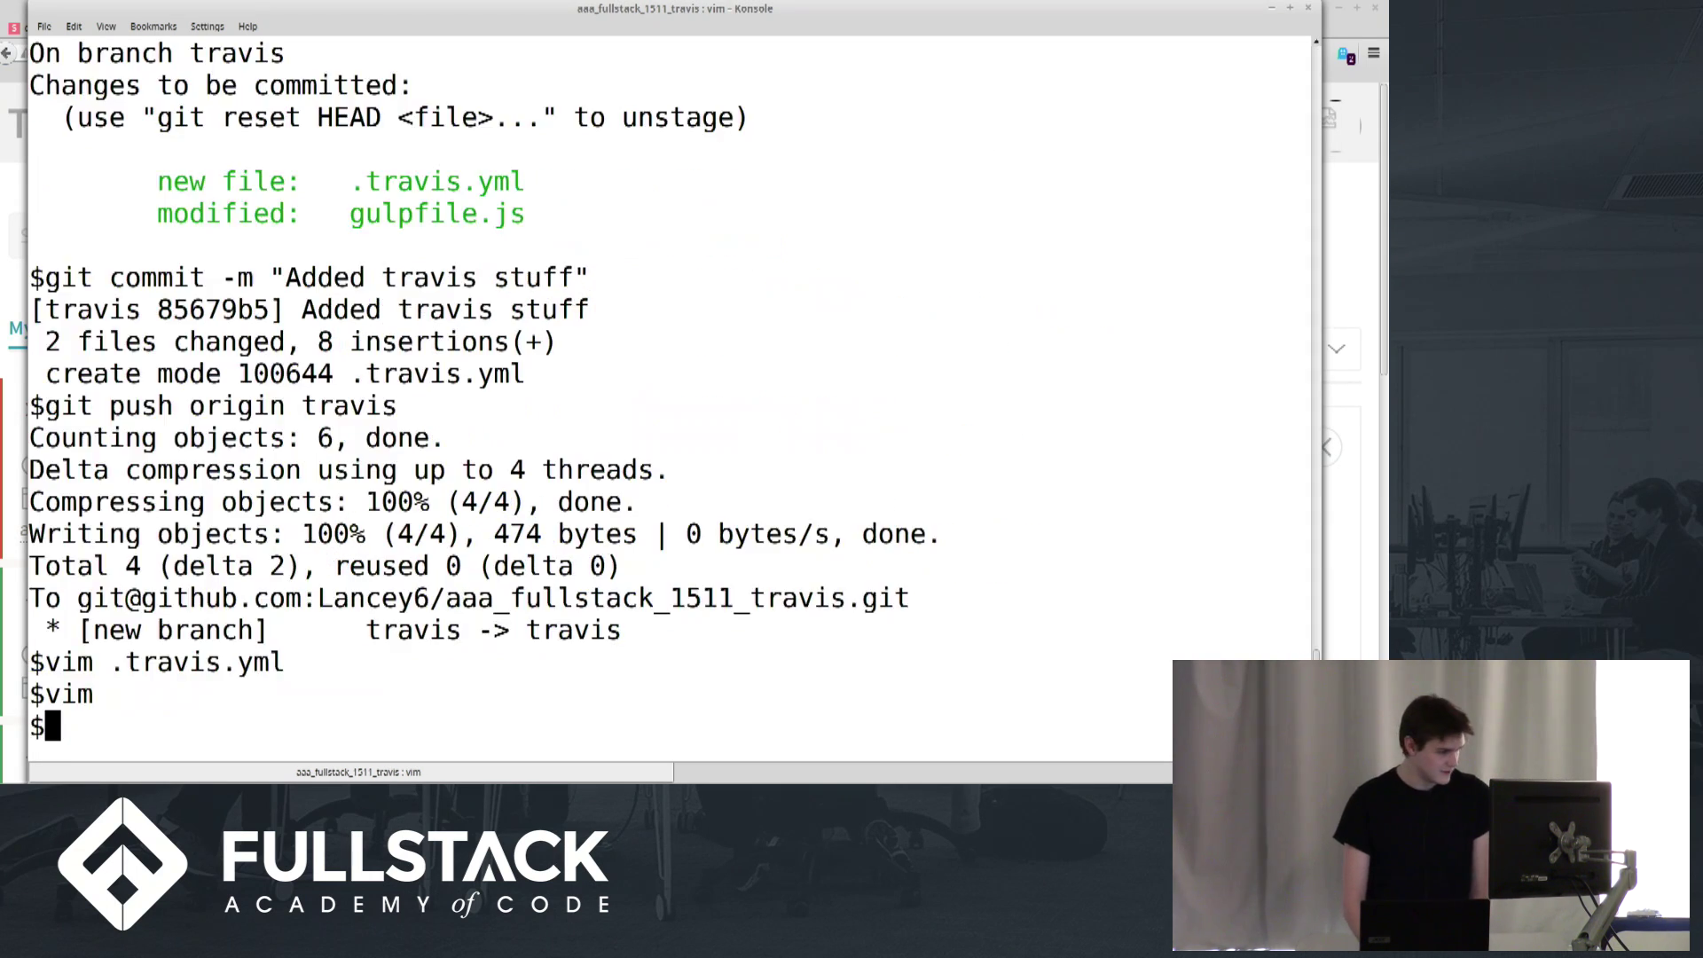
key("Up")
key("Up")
key("Return")
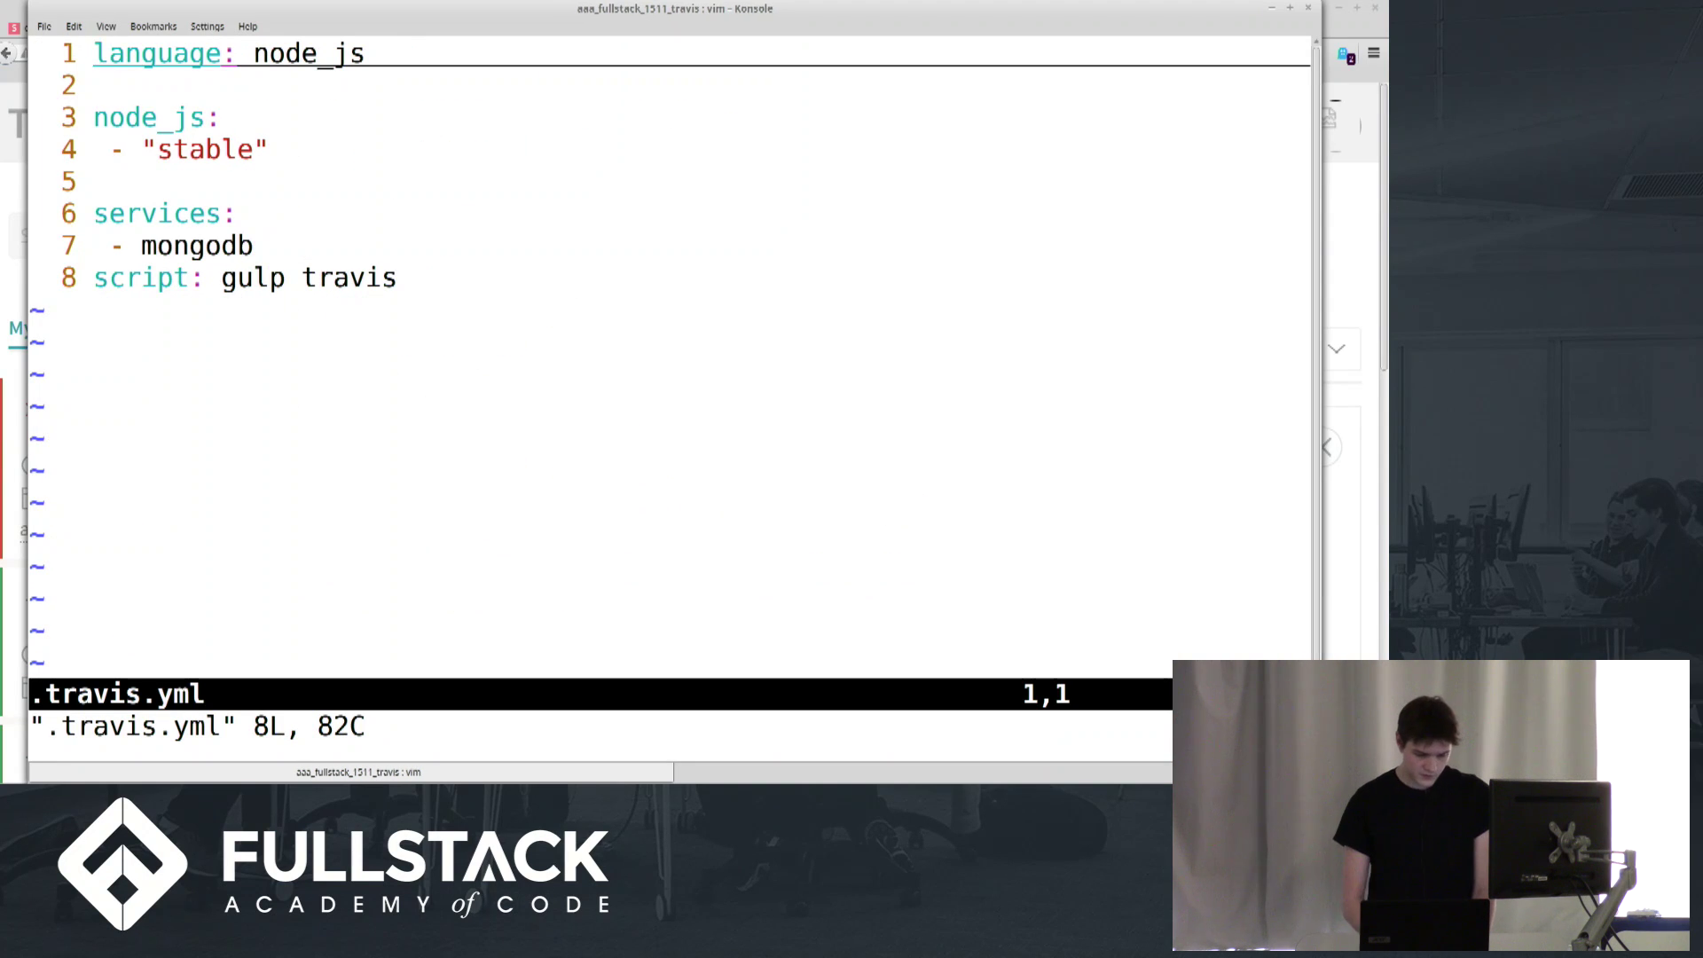
Start an env section under the node_js version with a NODE_ENV="development" entry
key("j")
key("j")
key("j")
key("j")
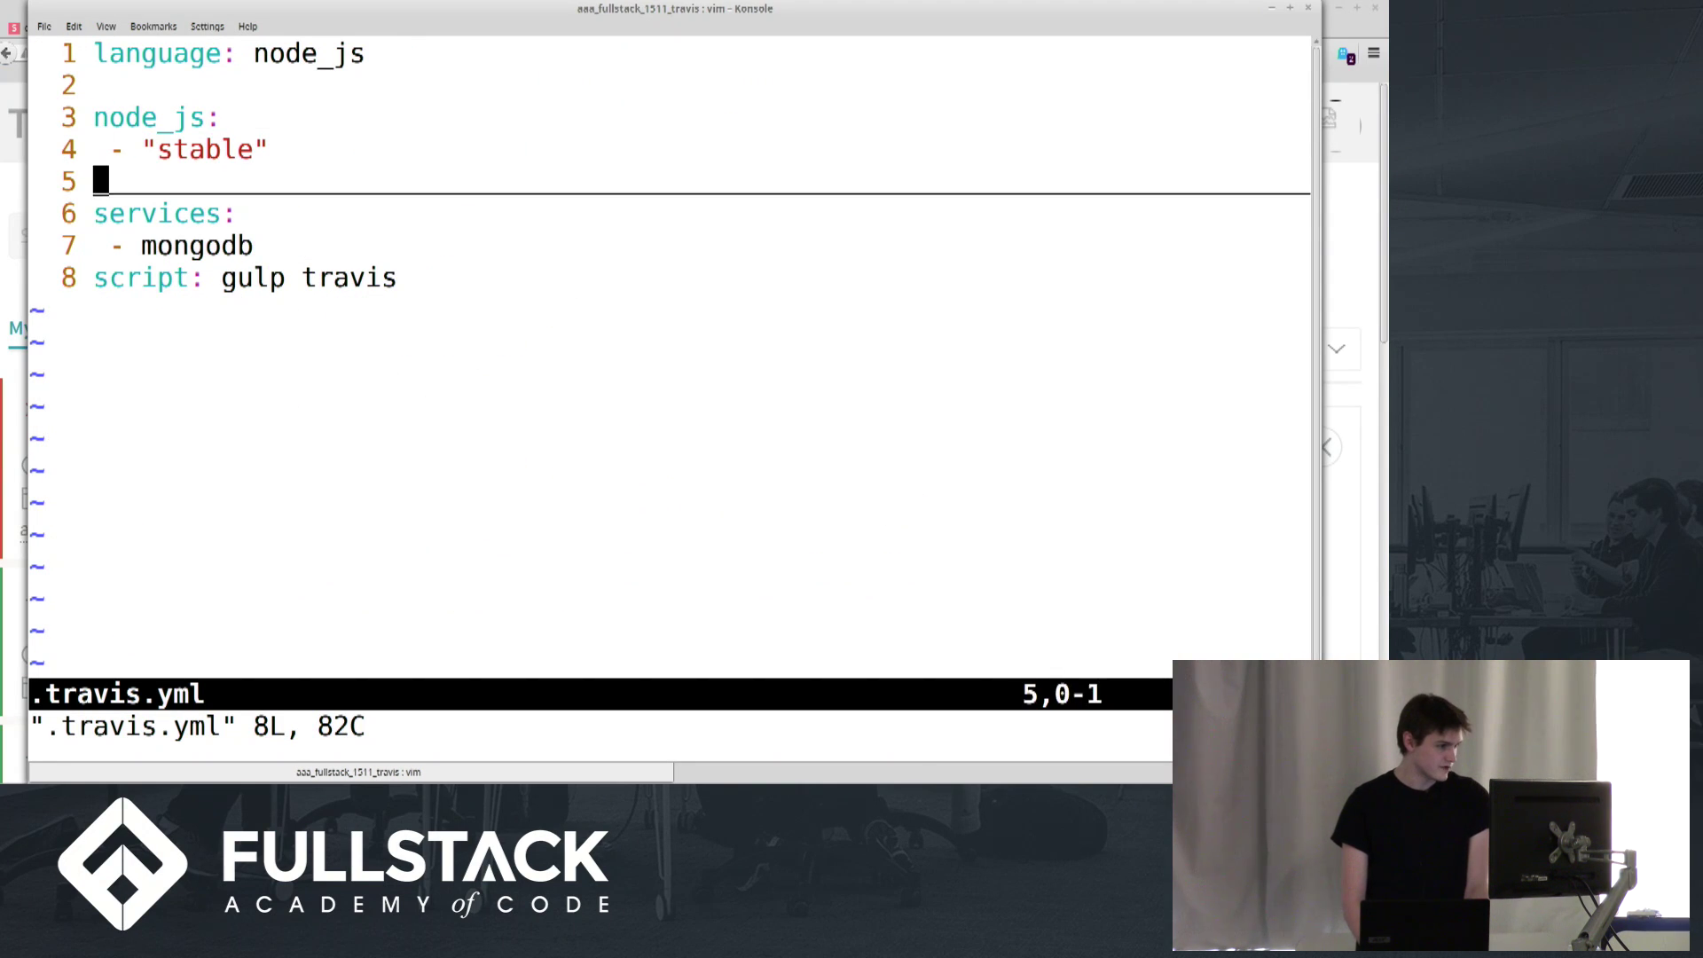
key("k")
key("o")
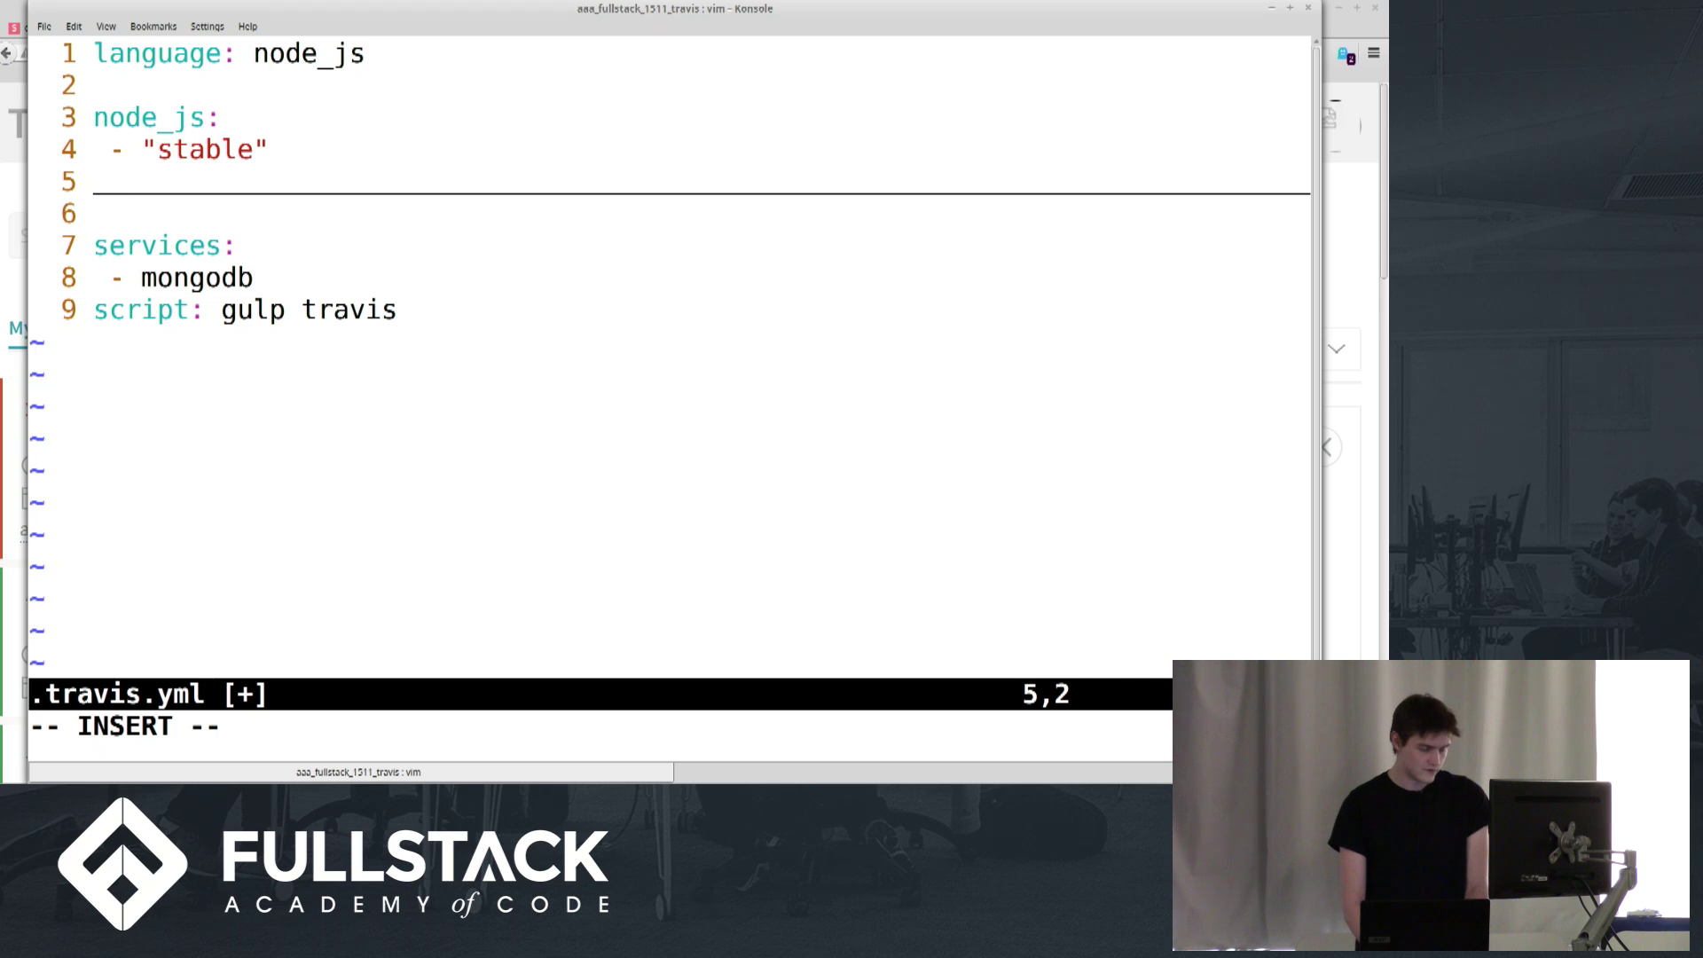
key("BackSpace")
type("env:")
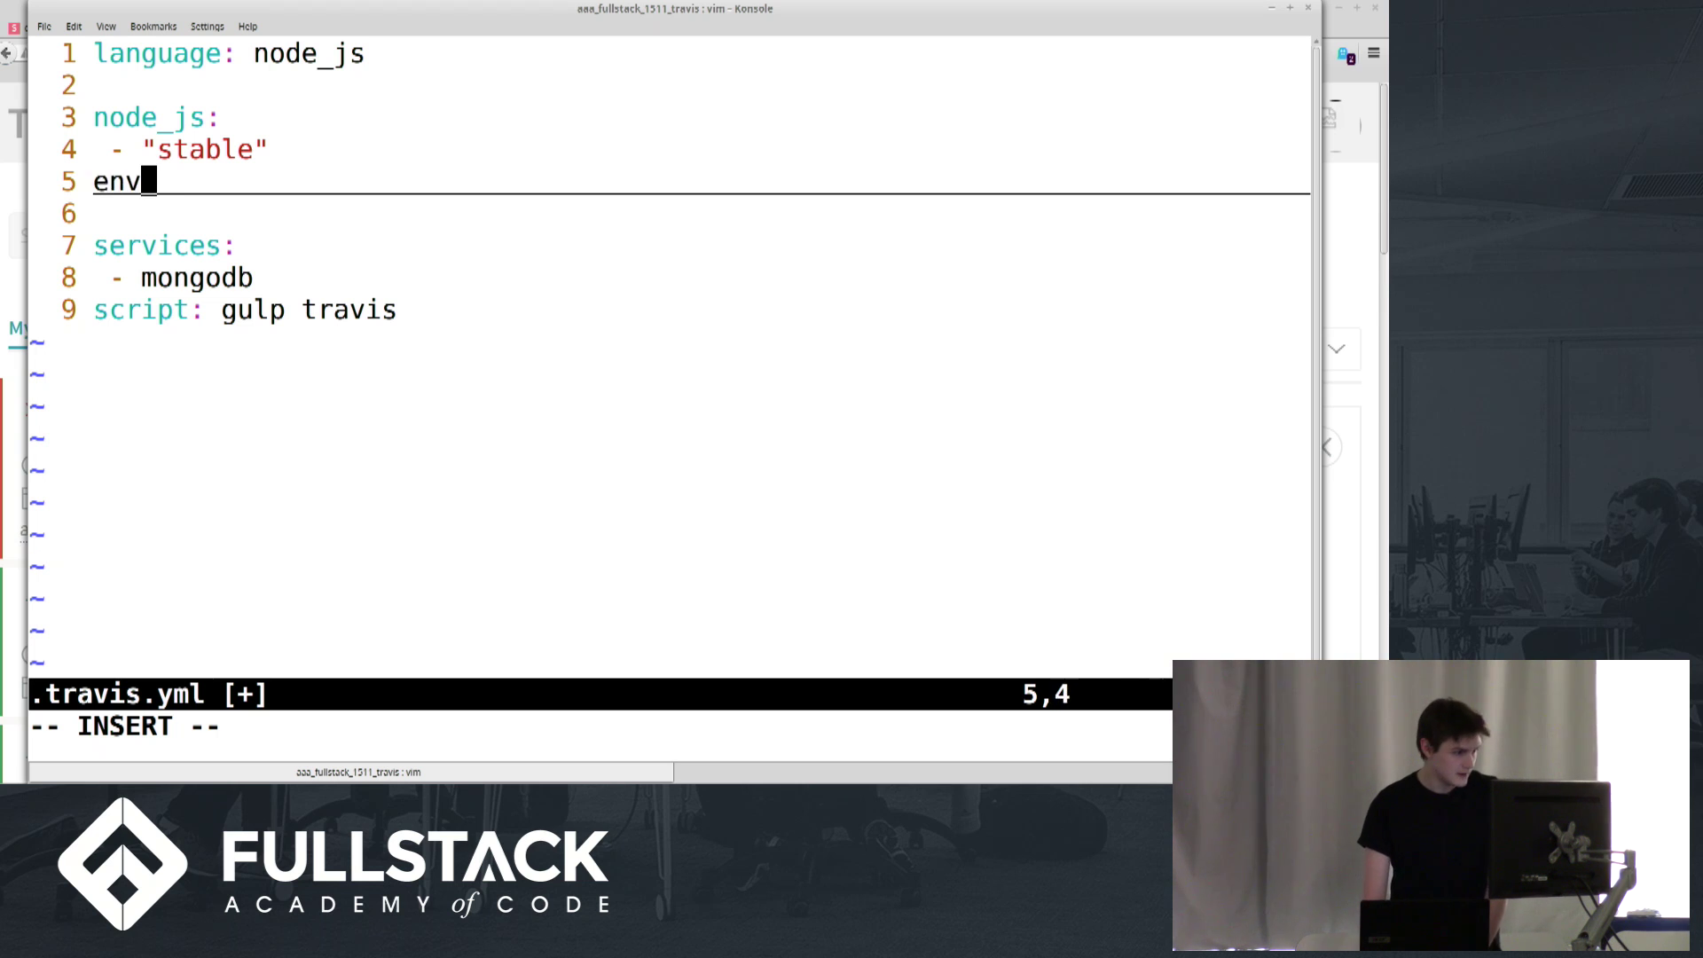
key("Return")
type("- N")
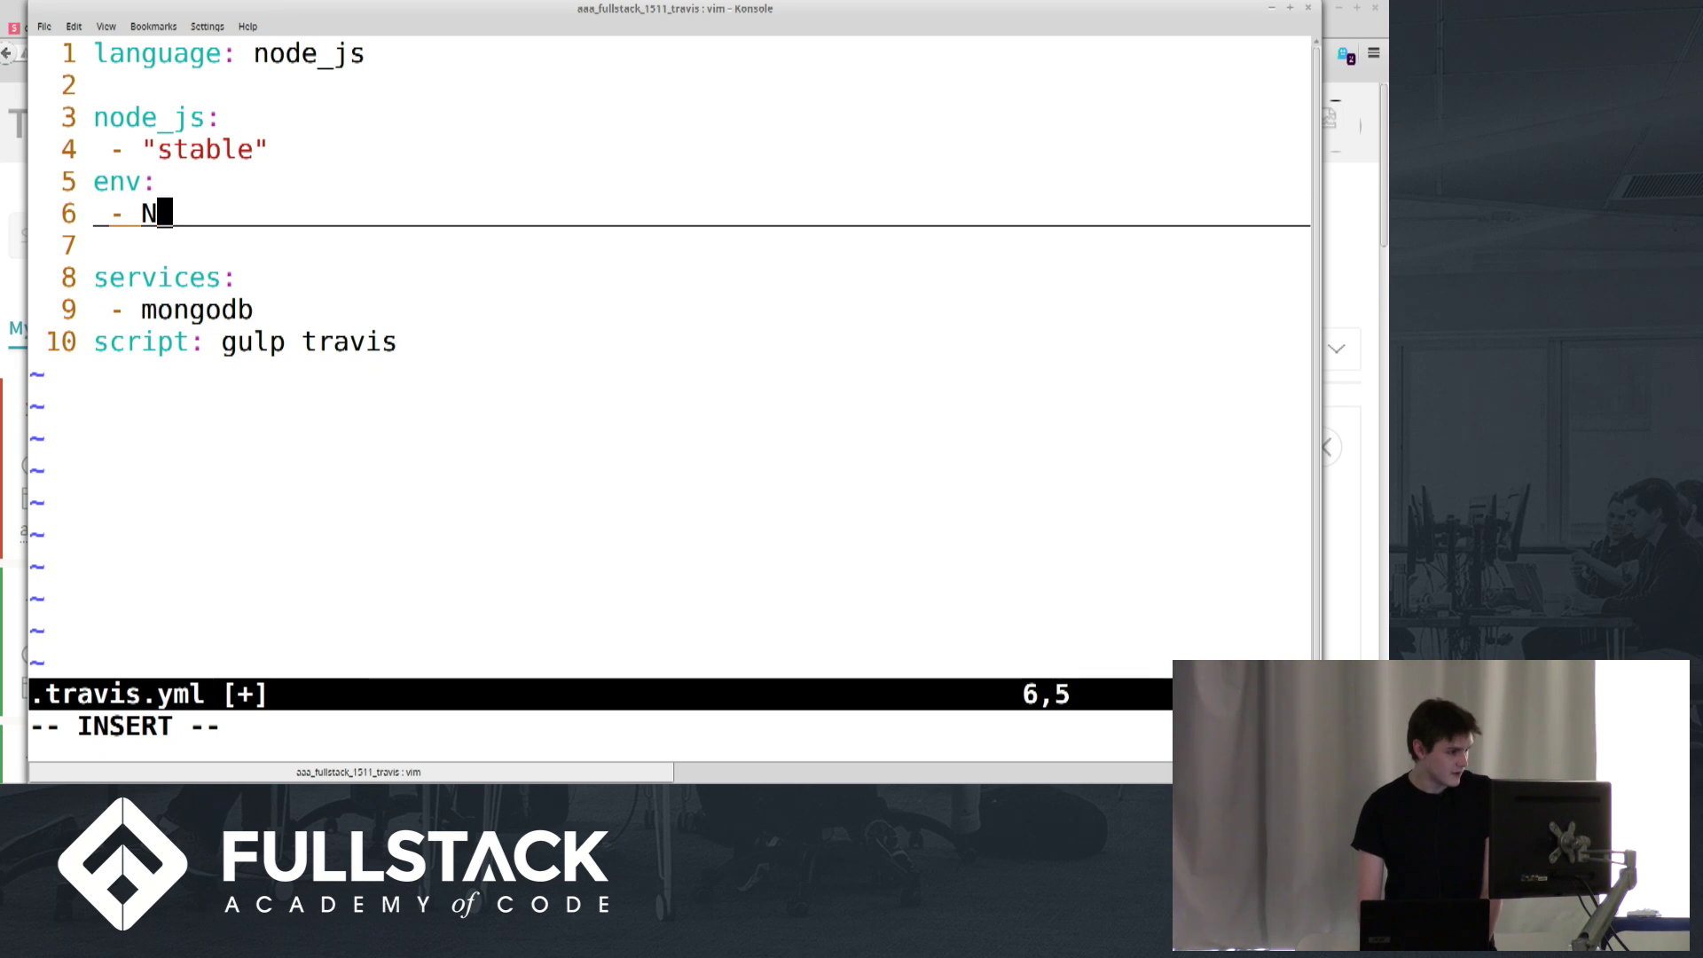
type("ODE_ENV=")
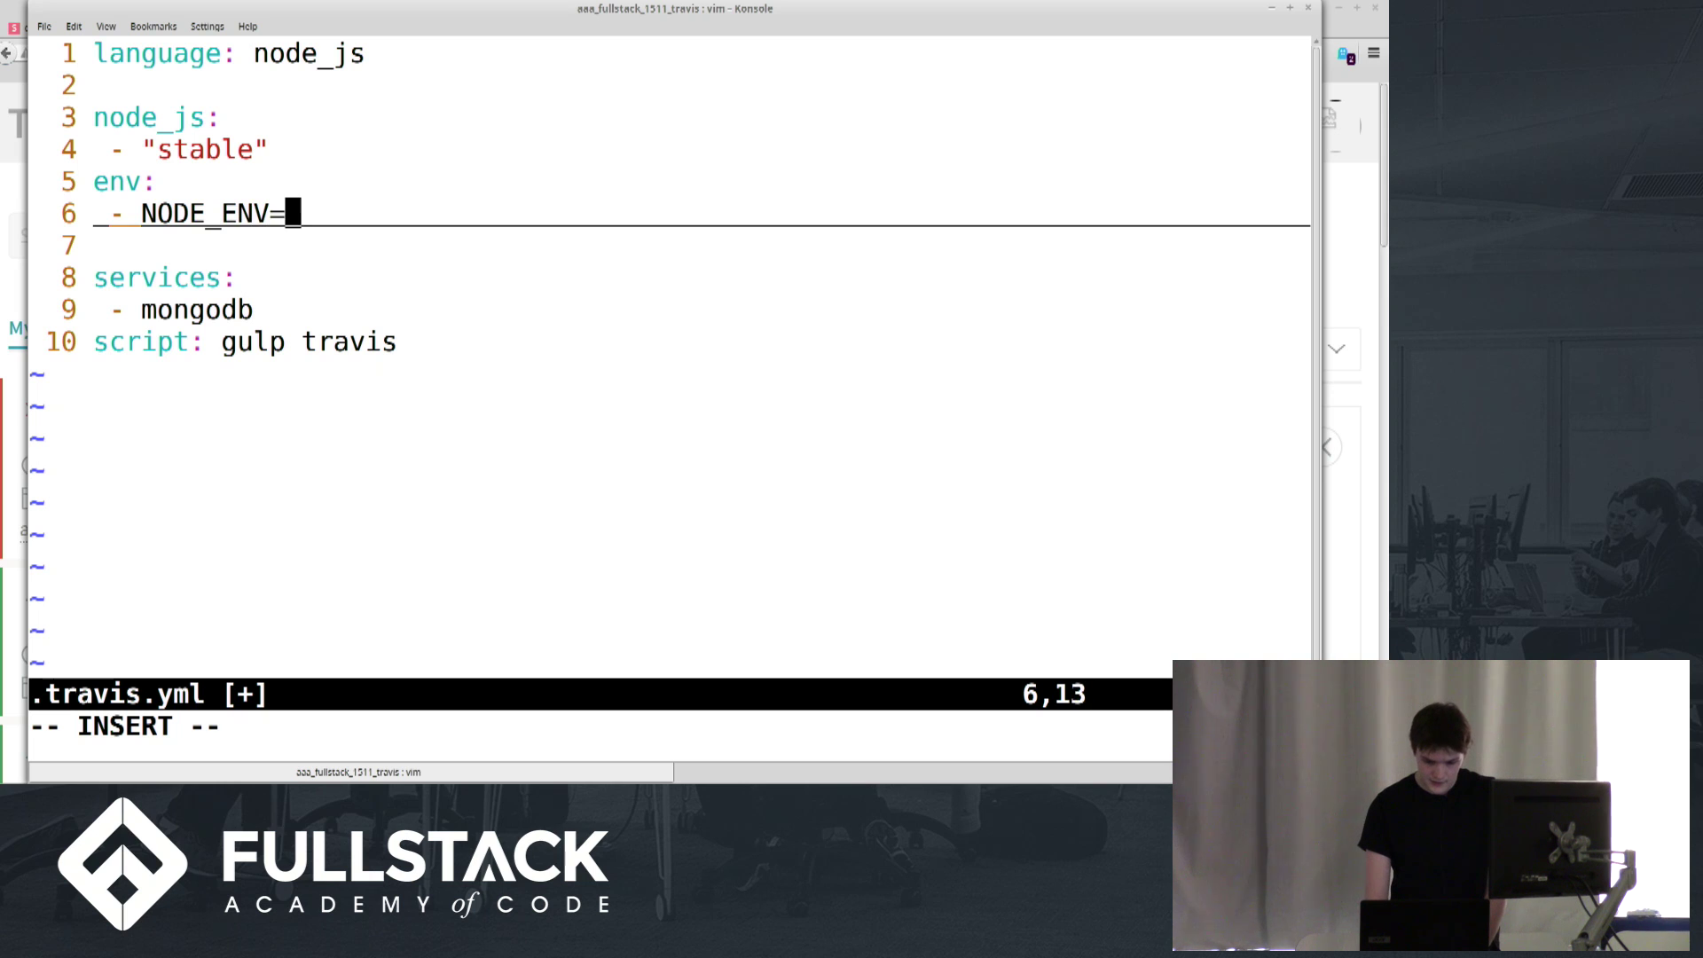
type("\"development\"")
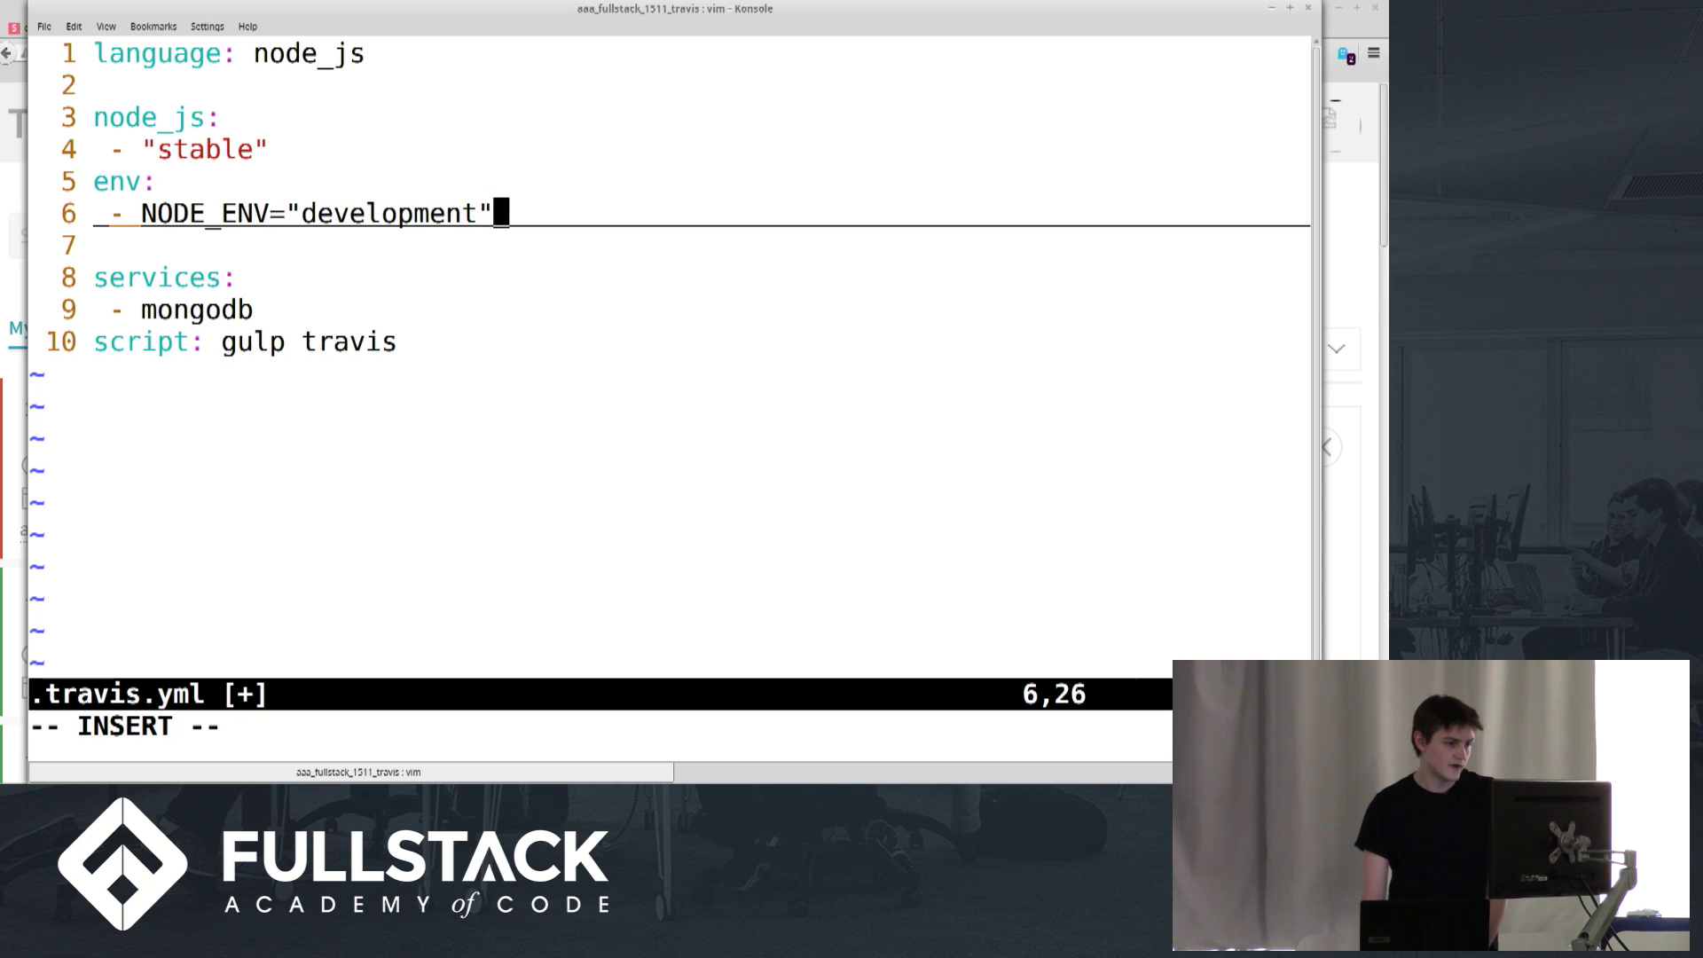
Add a second env entry, NODE_ENV="production", that also sets a SESSION_SECRET value
key("Return")
type("- N")
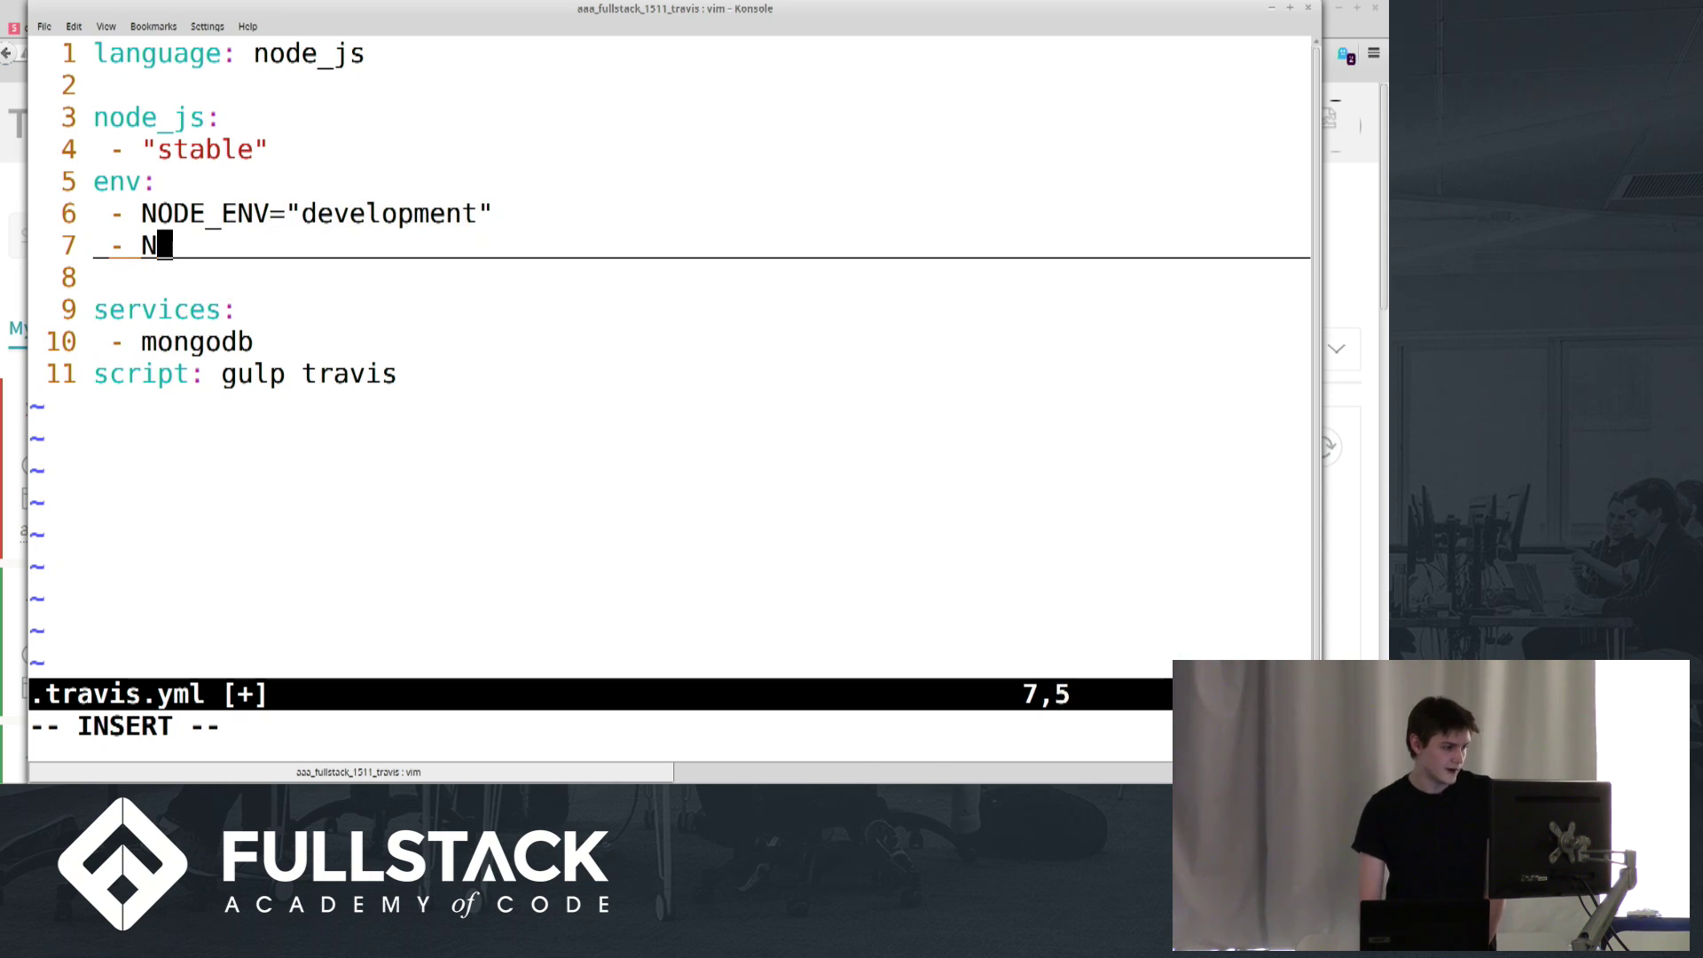
type("ODE_ENV=")
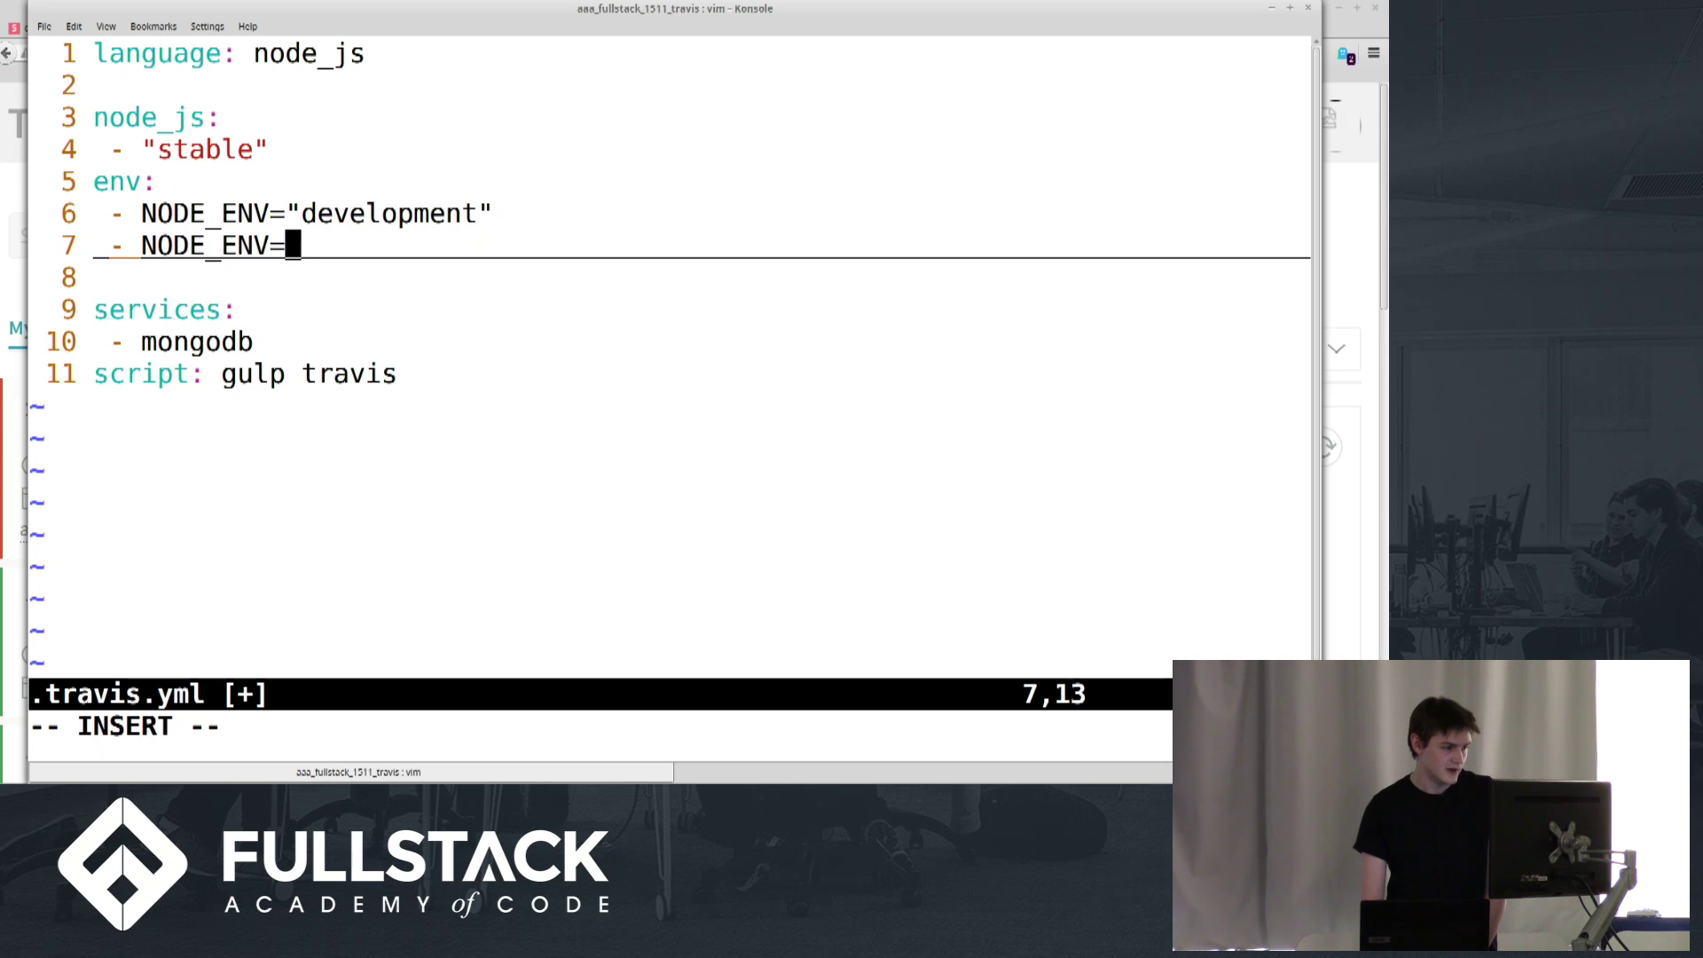
type("\"production\"")
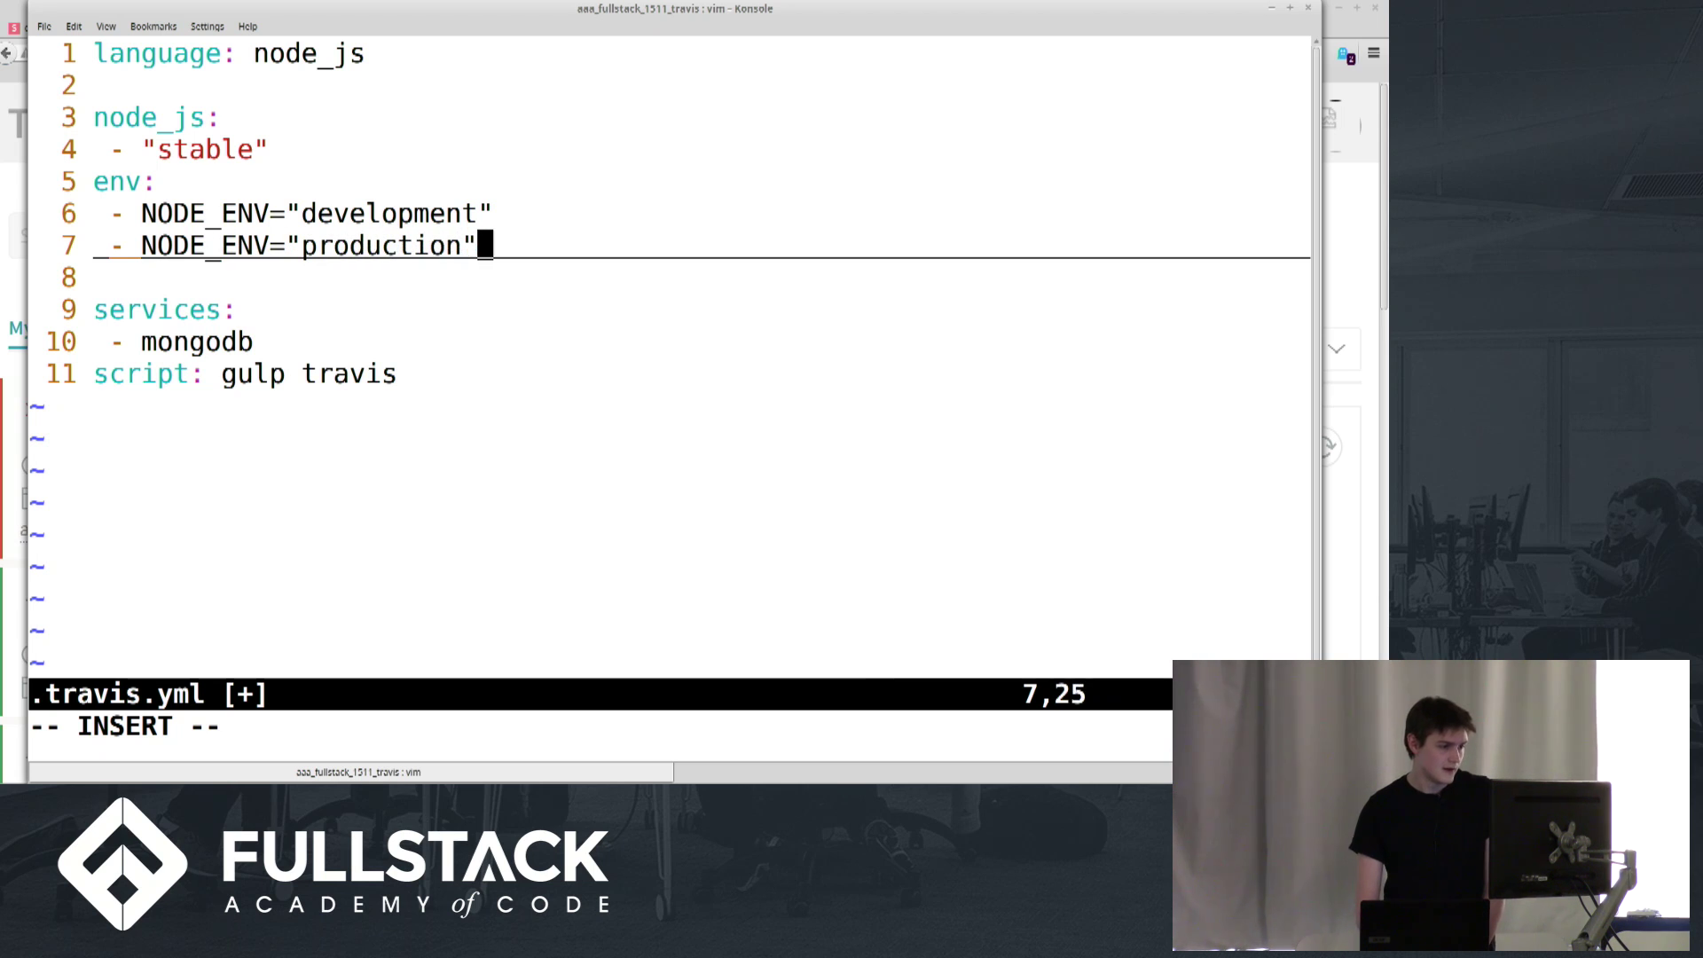
type(";")
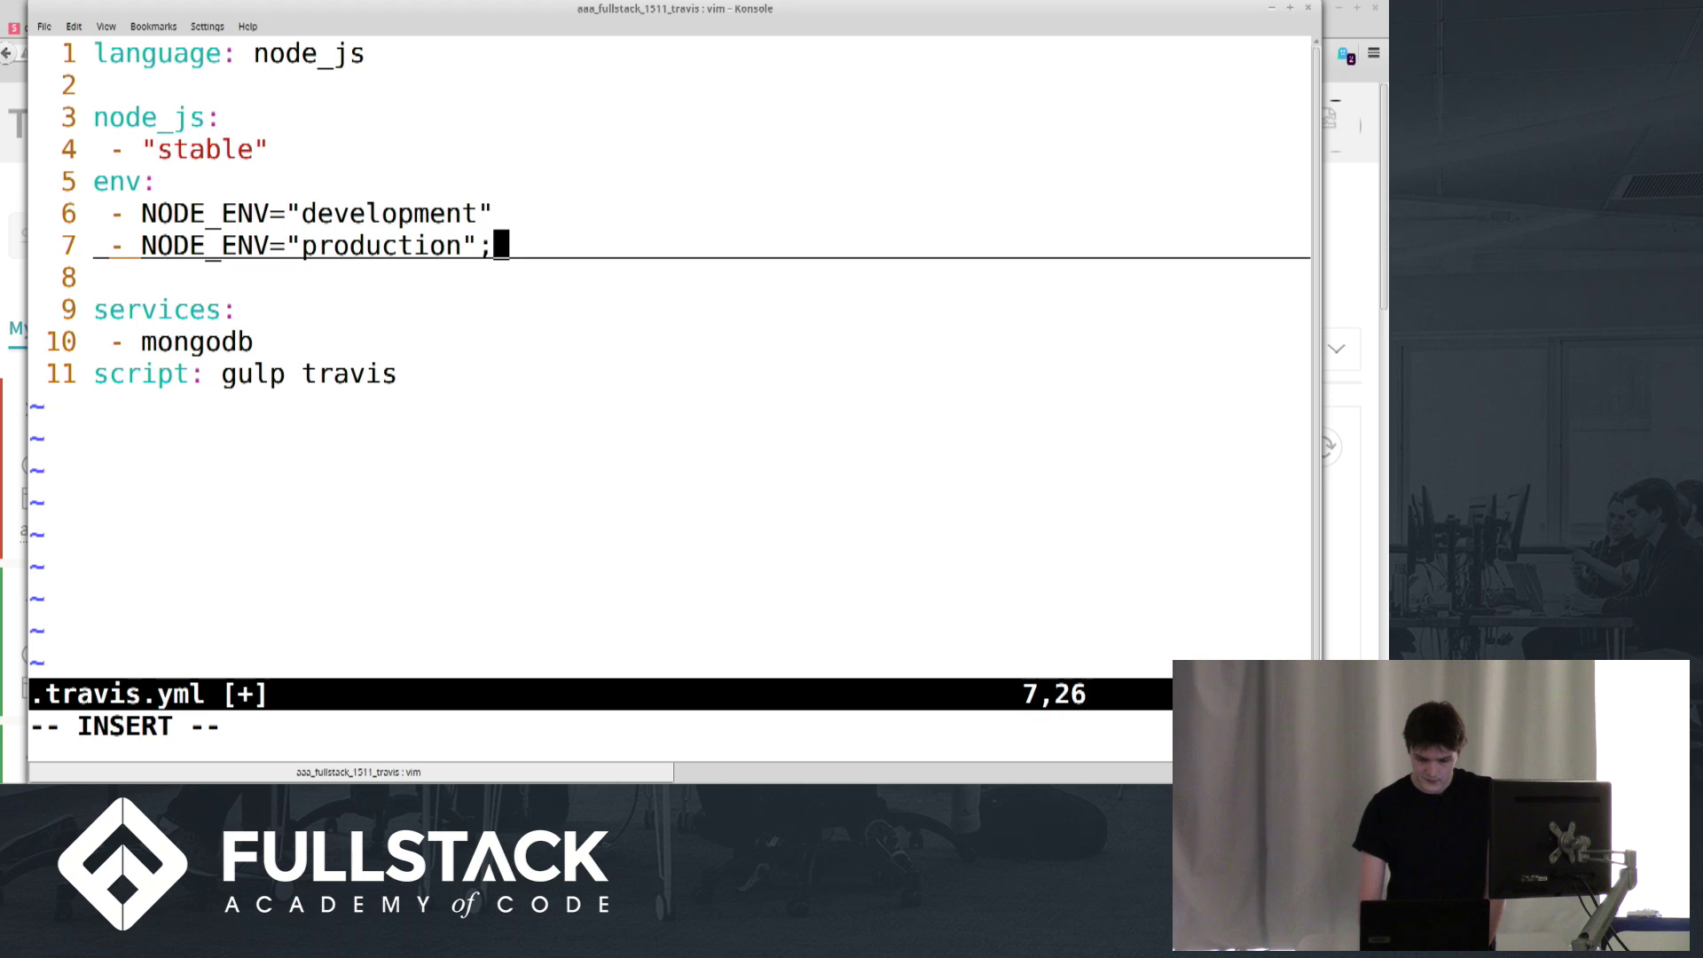
type("SESSOPN")
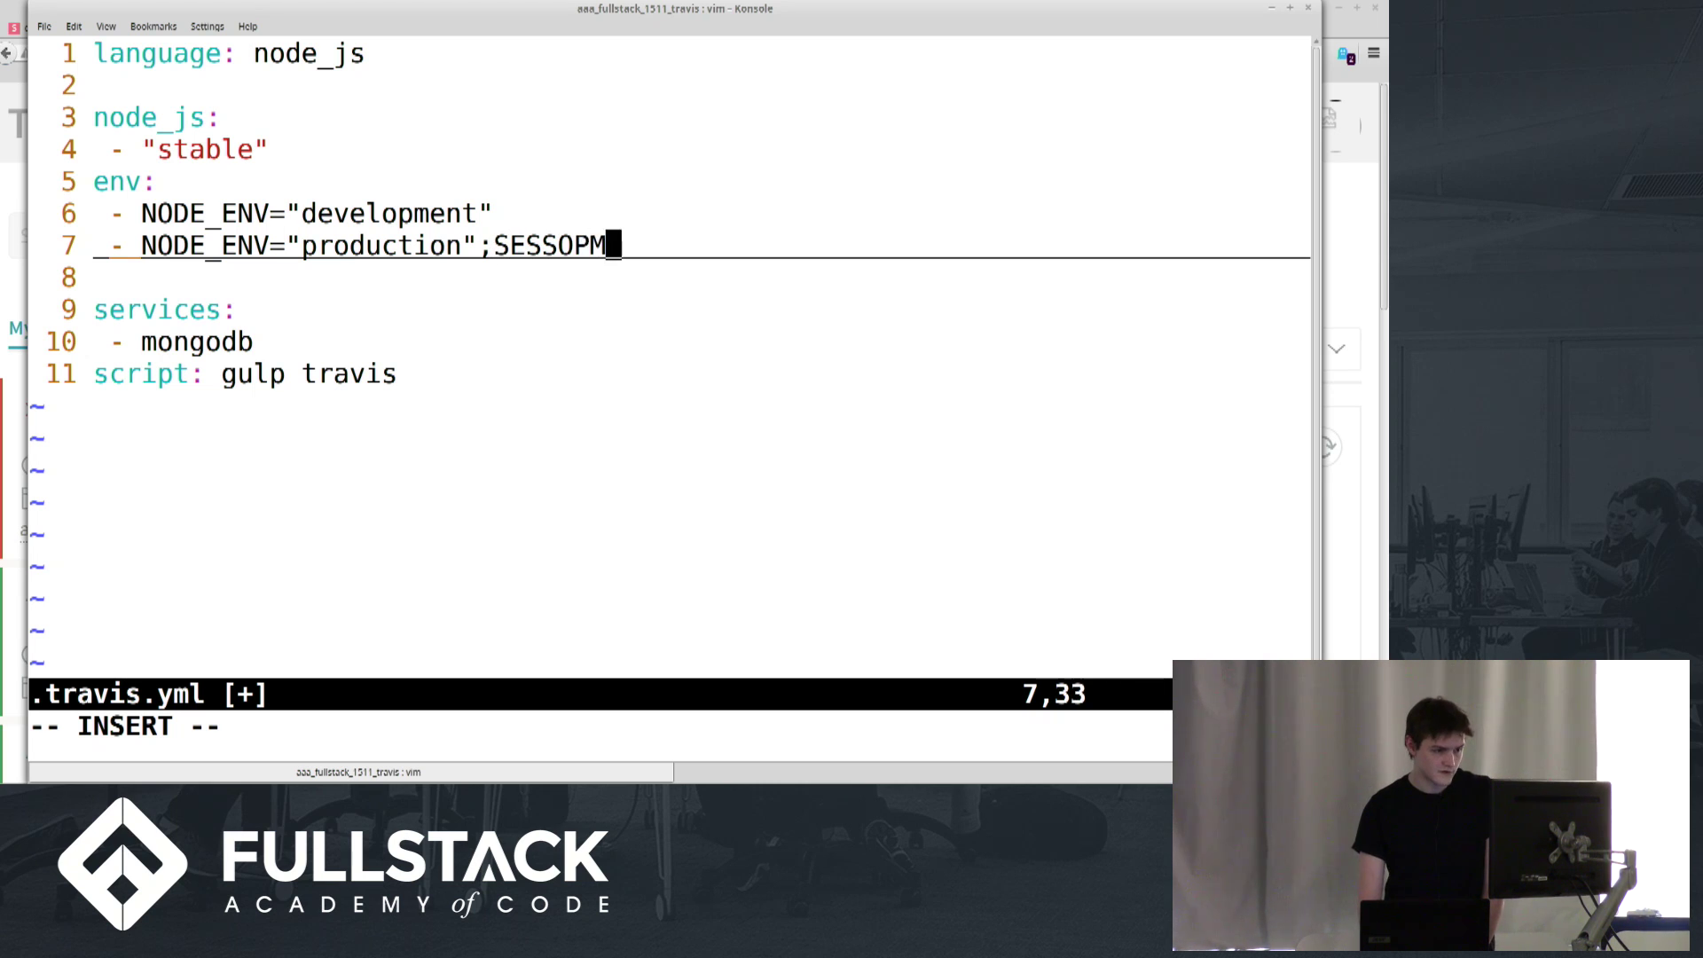
key("BackSpace")
key("BackSpace")
key("BackSpace")
type("ION_SC")
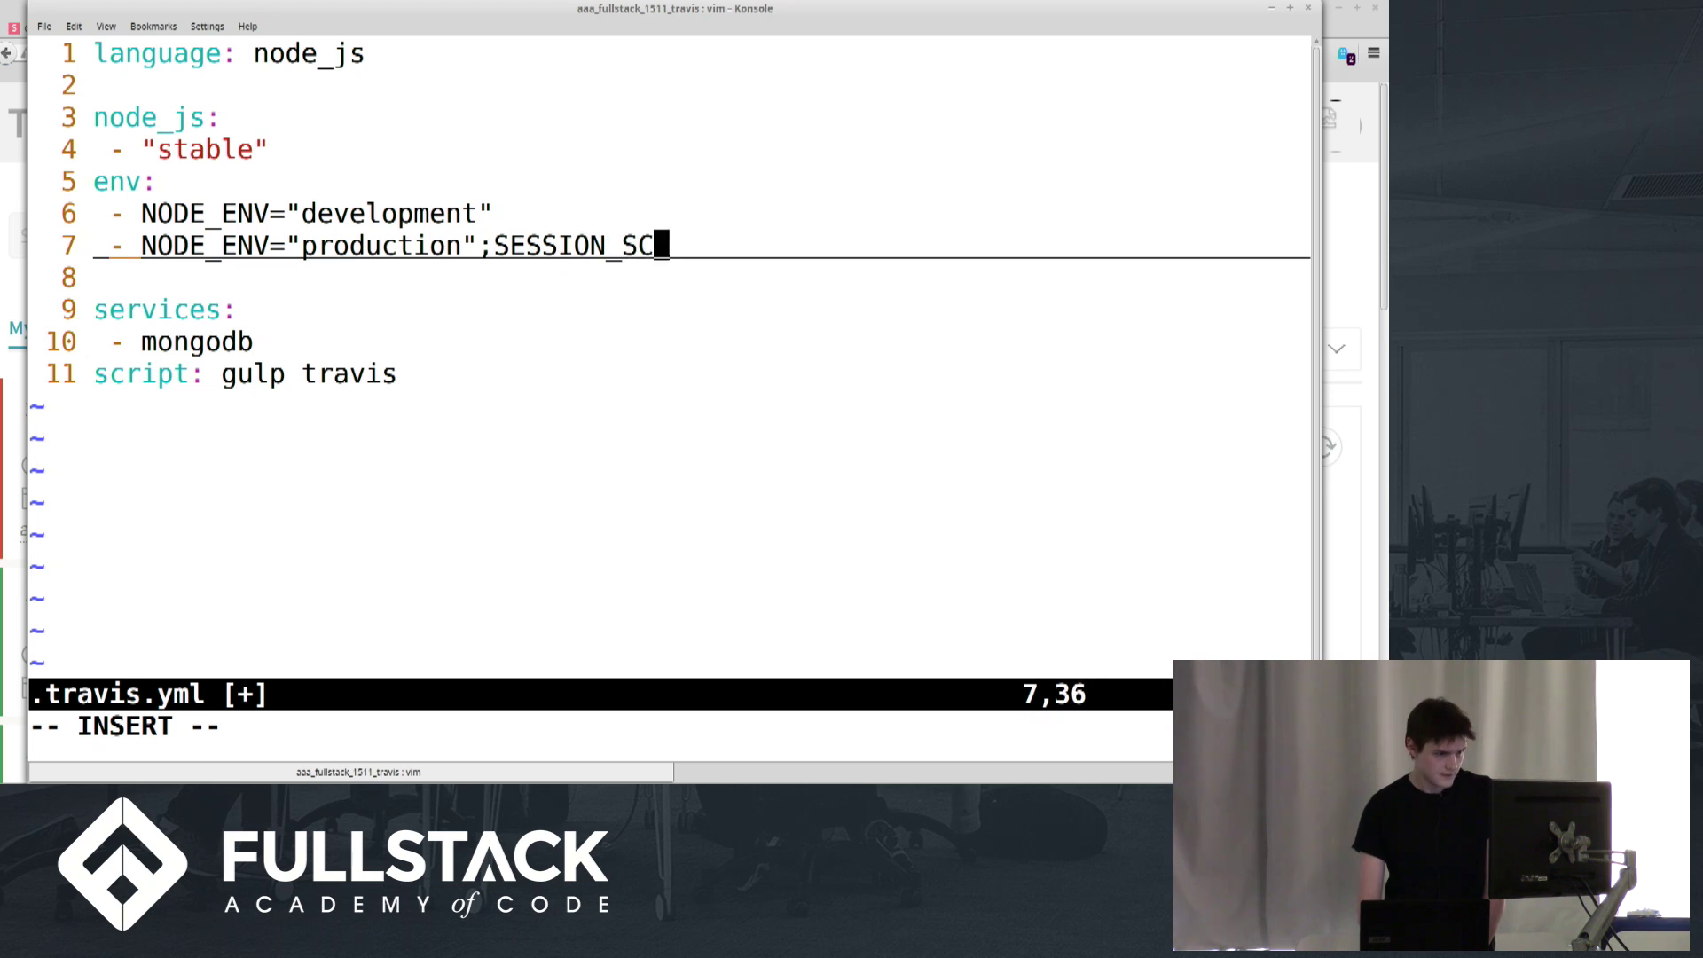
key("BackSpace")
type("ECRET=\"l")
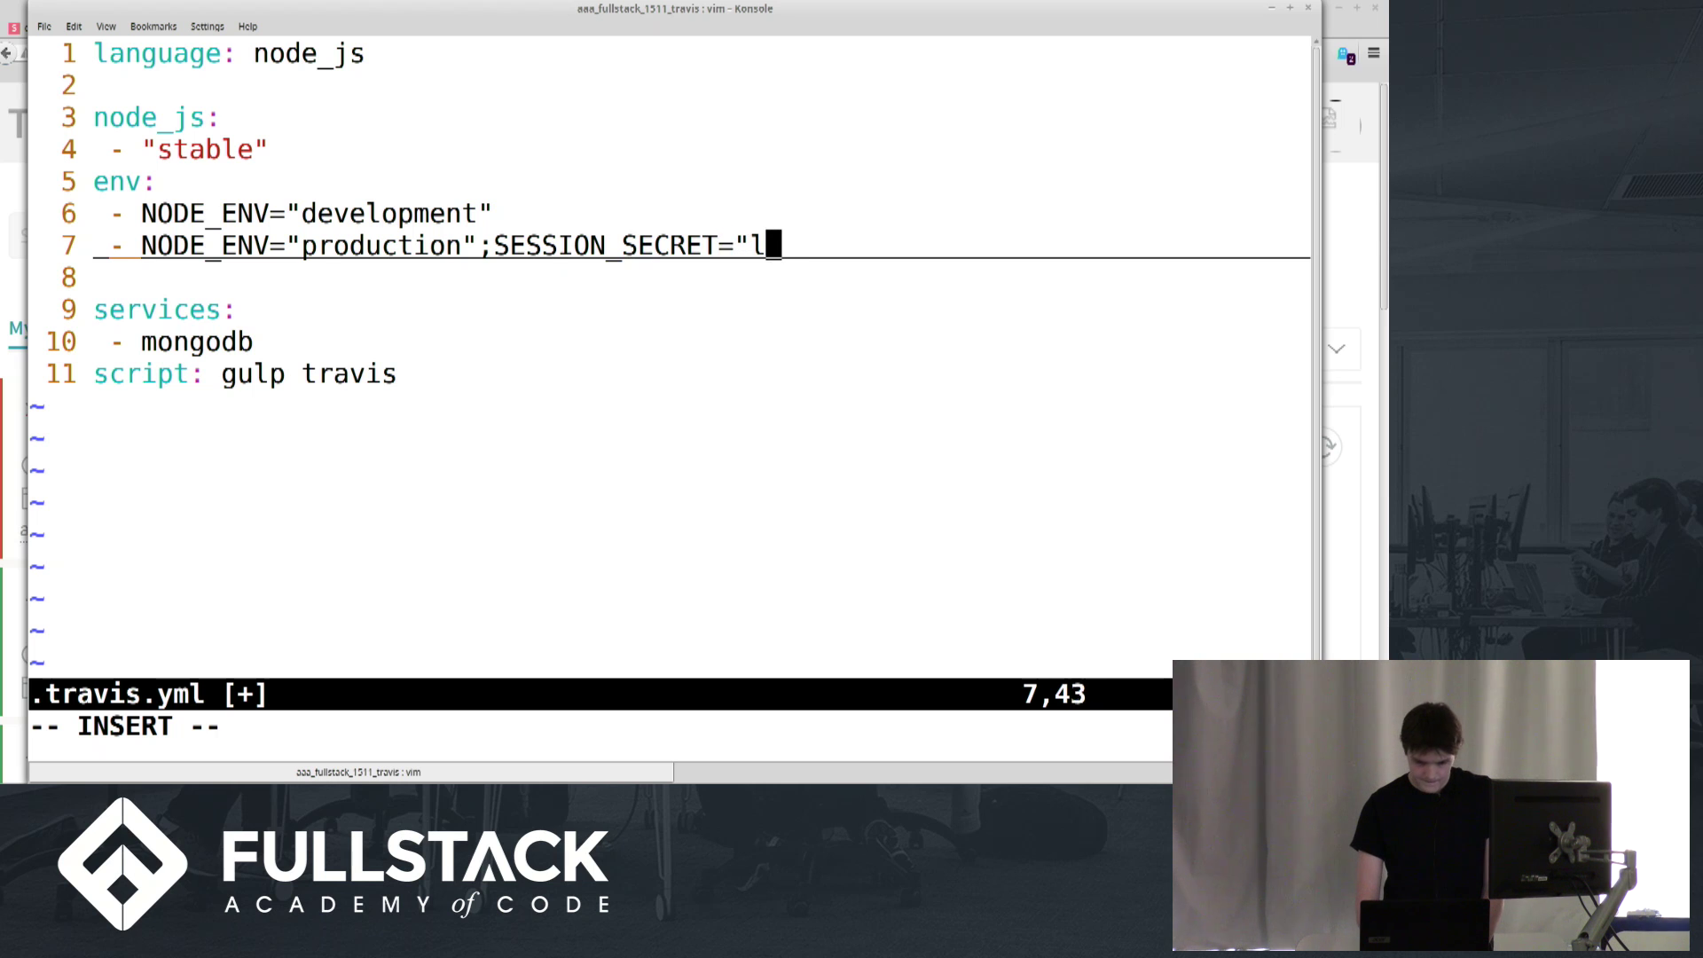
type("a l")
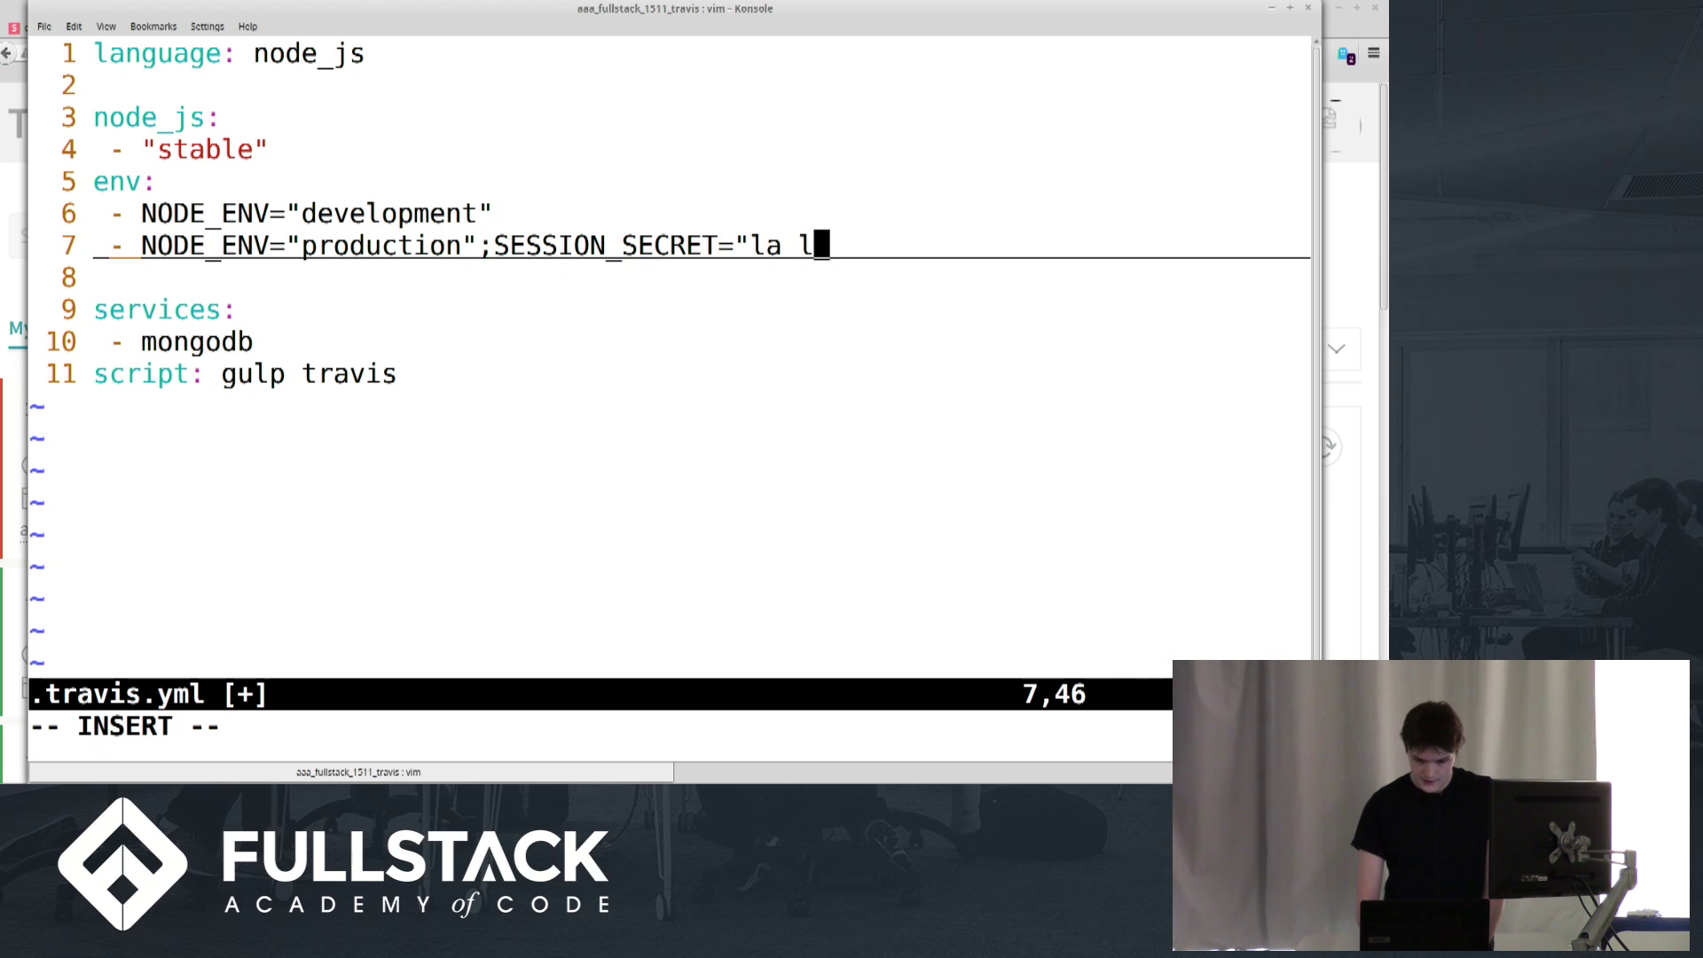
type("i\"")
key("Escape")
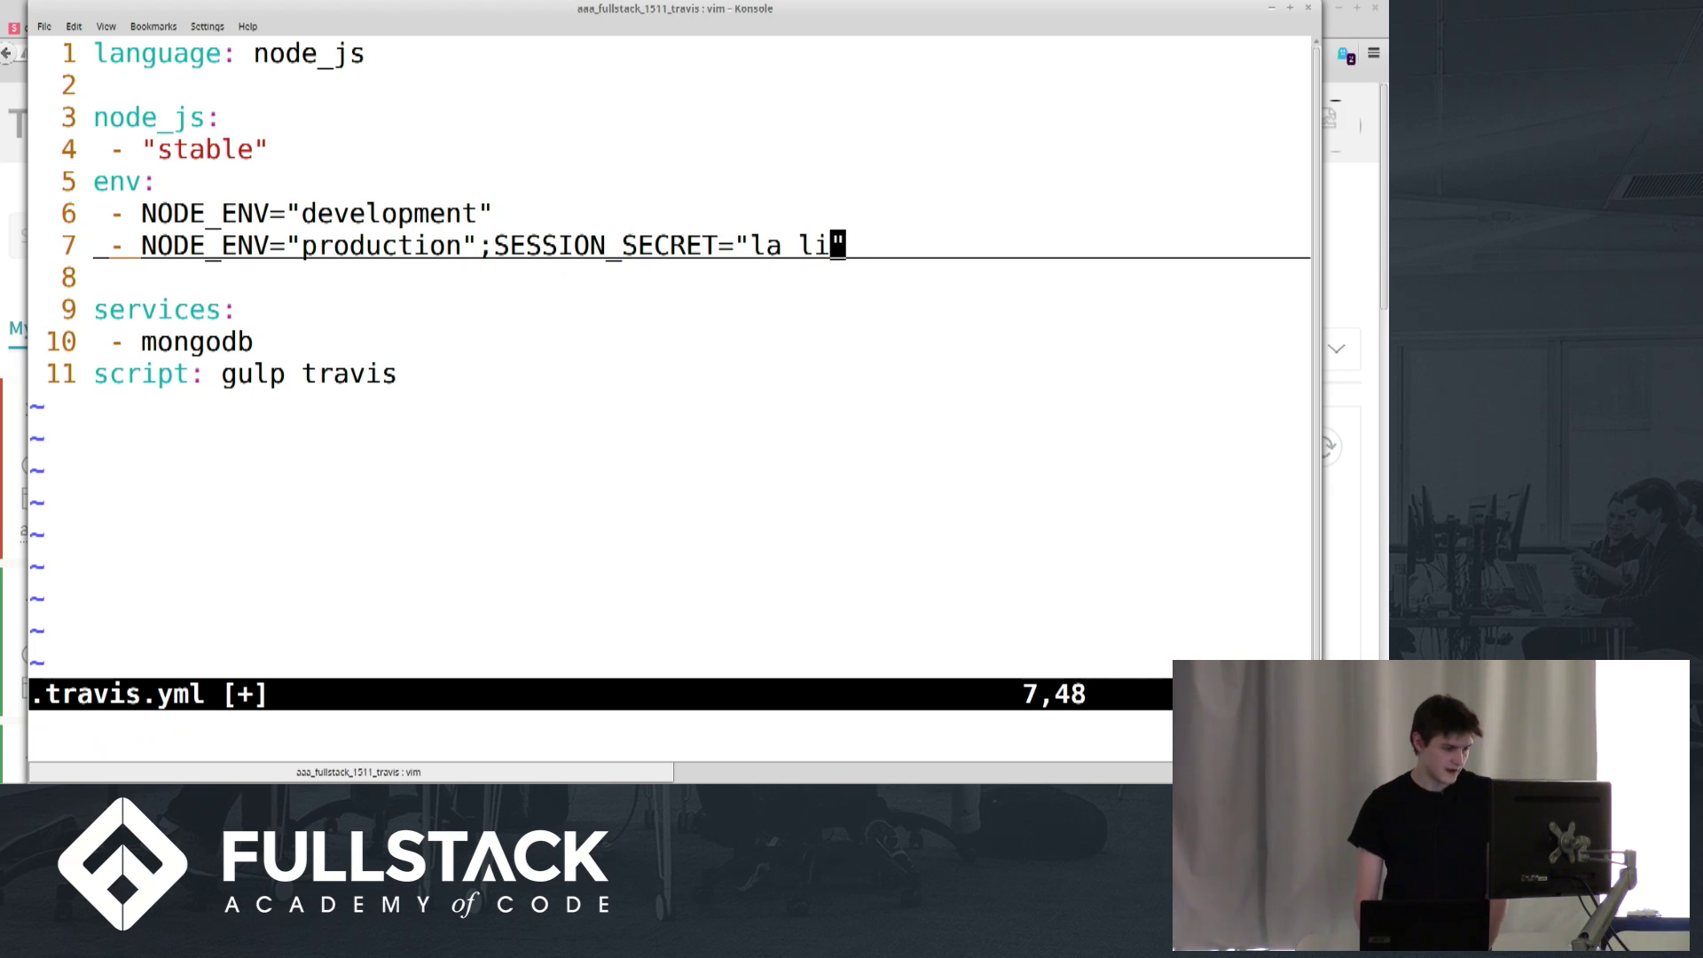
Save .travis.yml, exit vim, and stage all changes with git add
type(":q")
key("BackSpace")
type("x")
key("Return")
type("git add .")
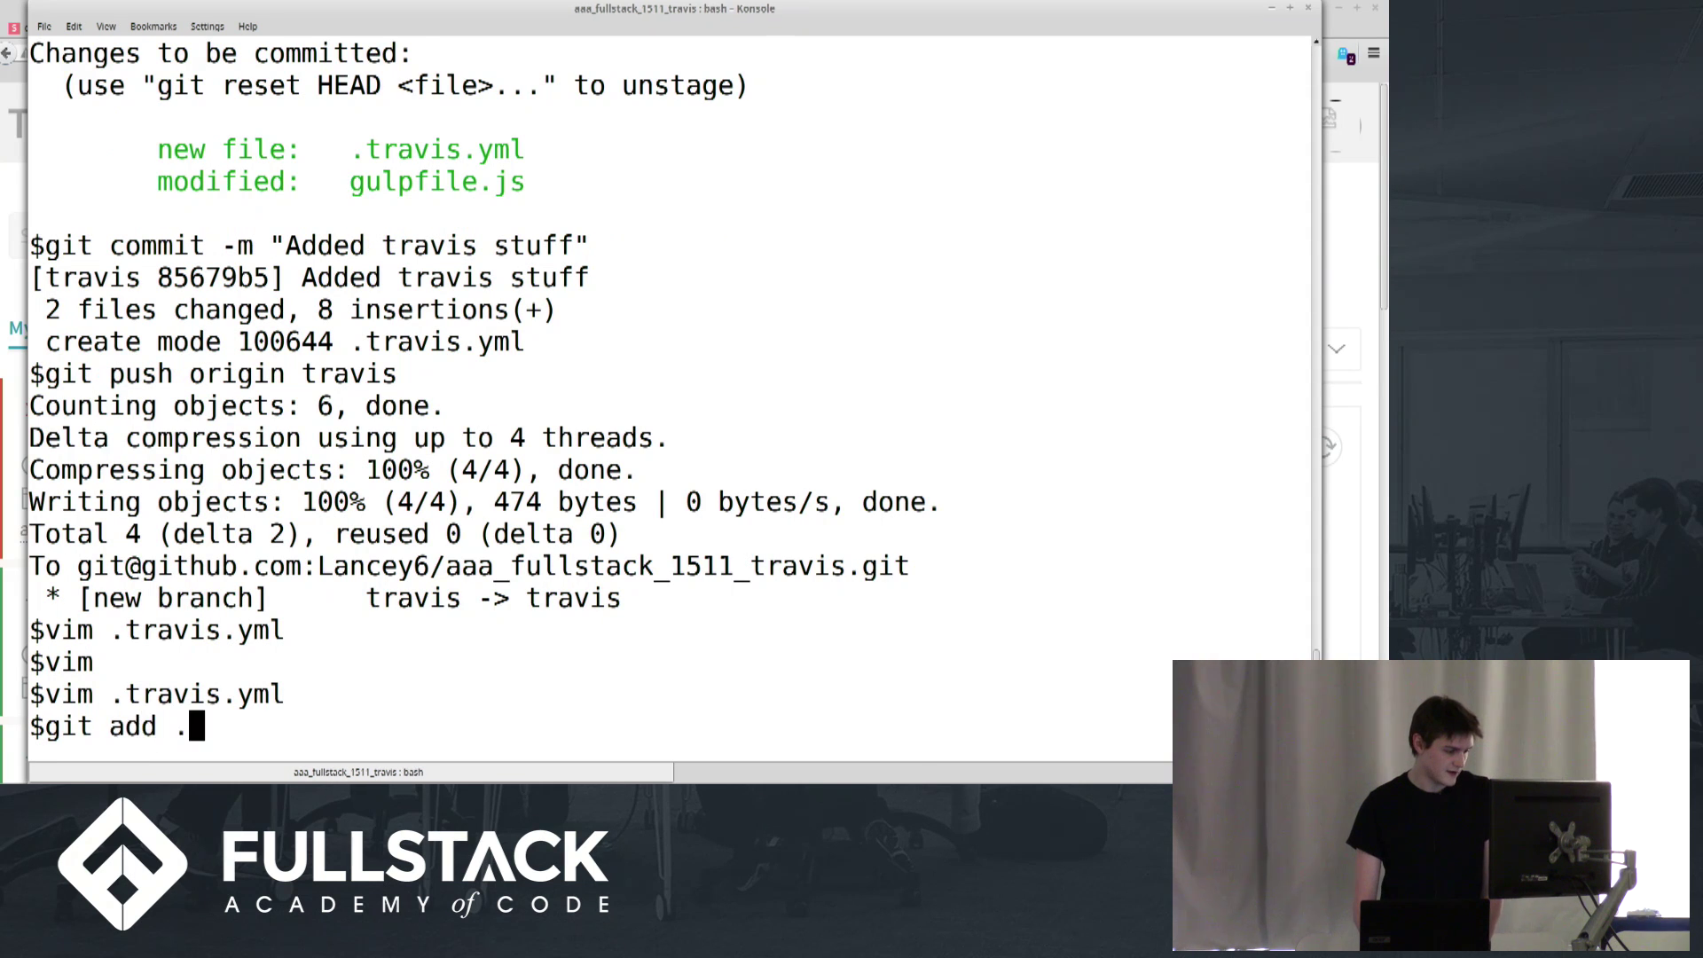
key("Return")
Commit the change as 'aneiean' and push the travis branch to origin
type("git ")
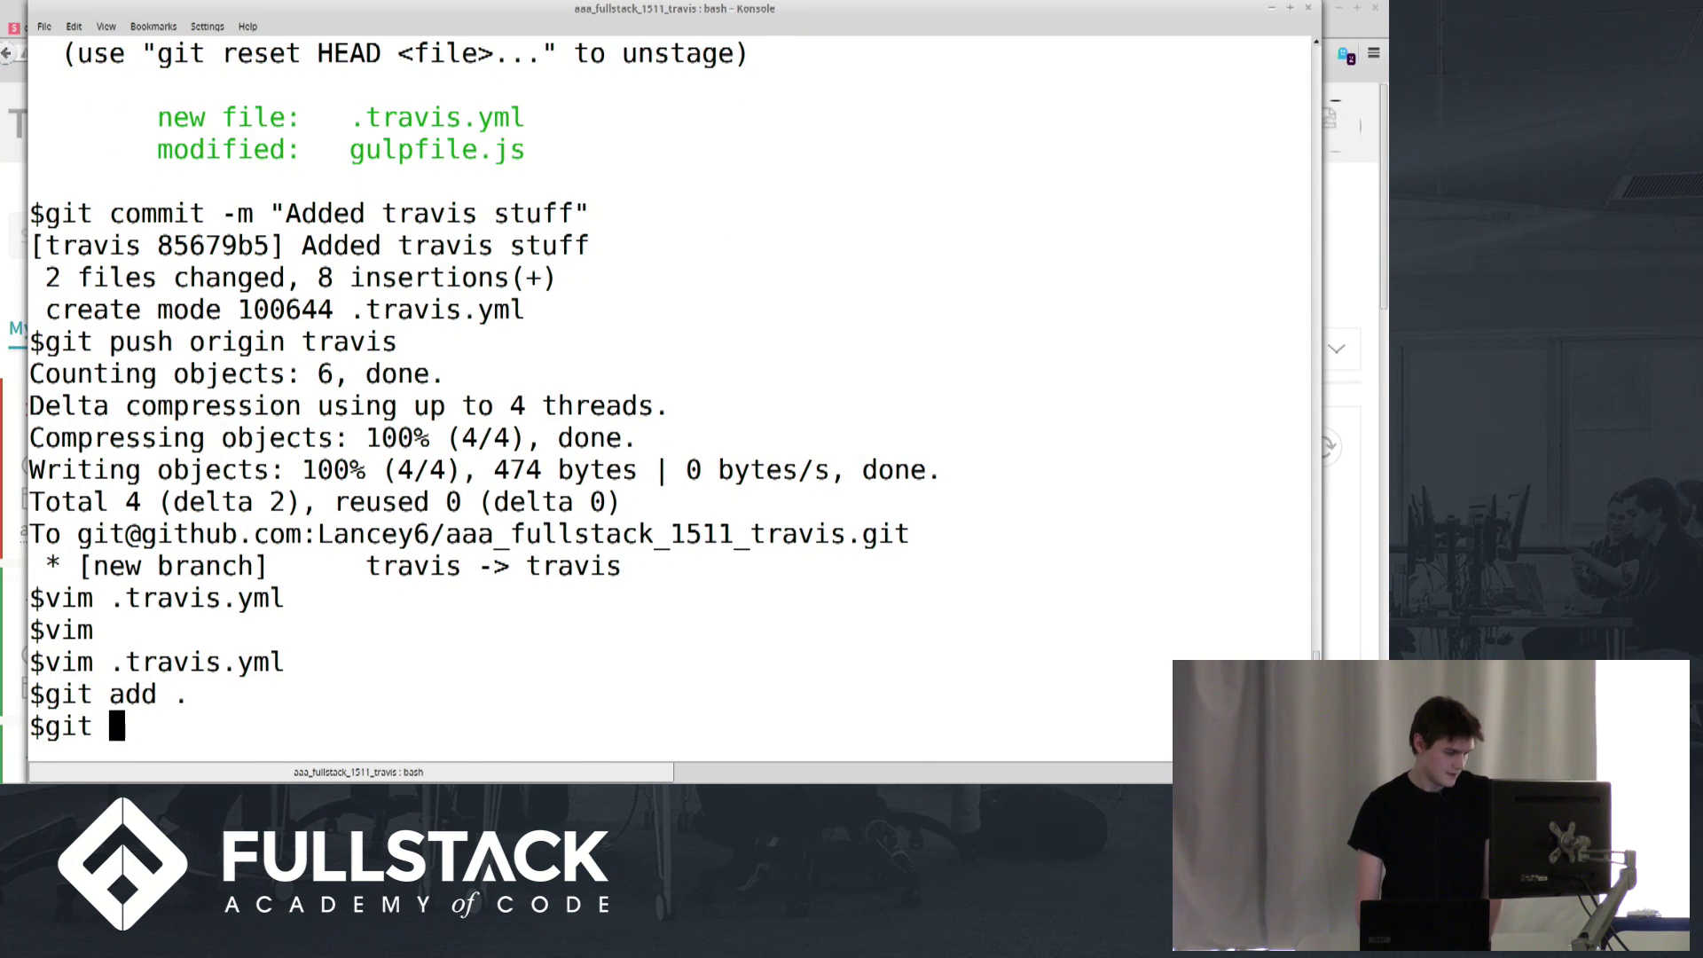
type("com")
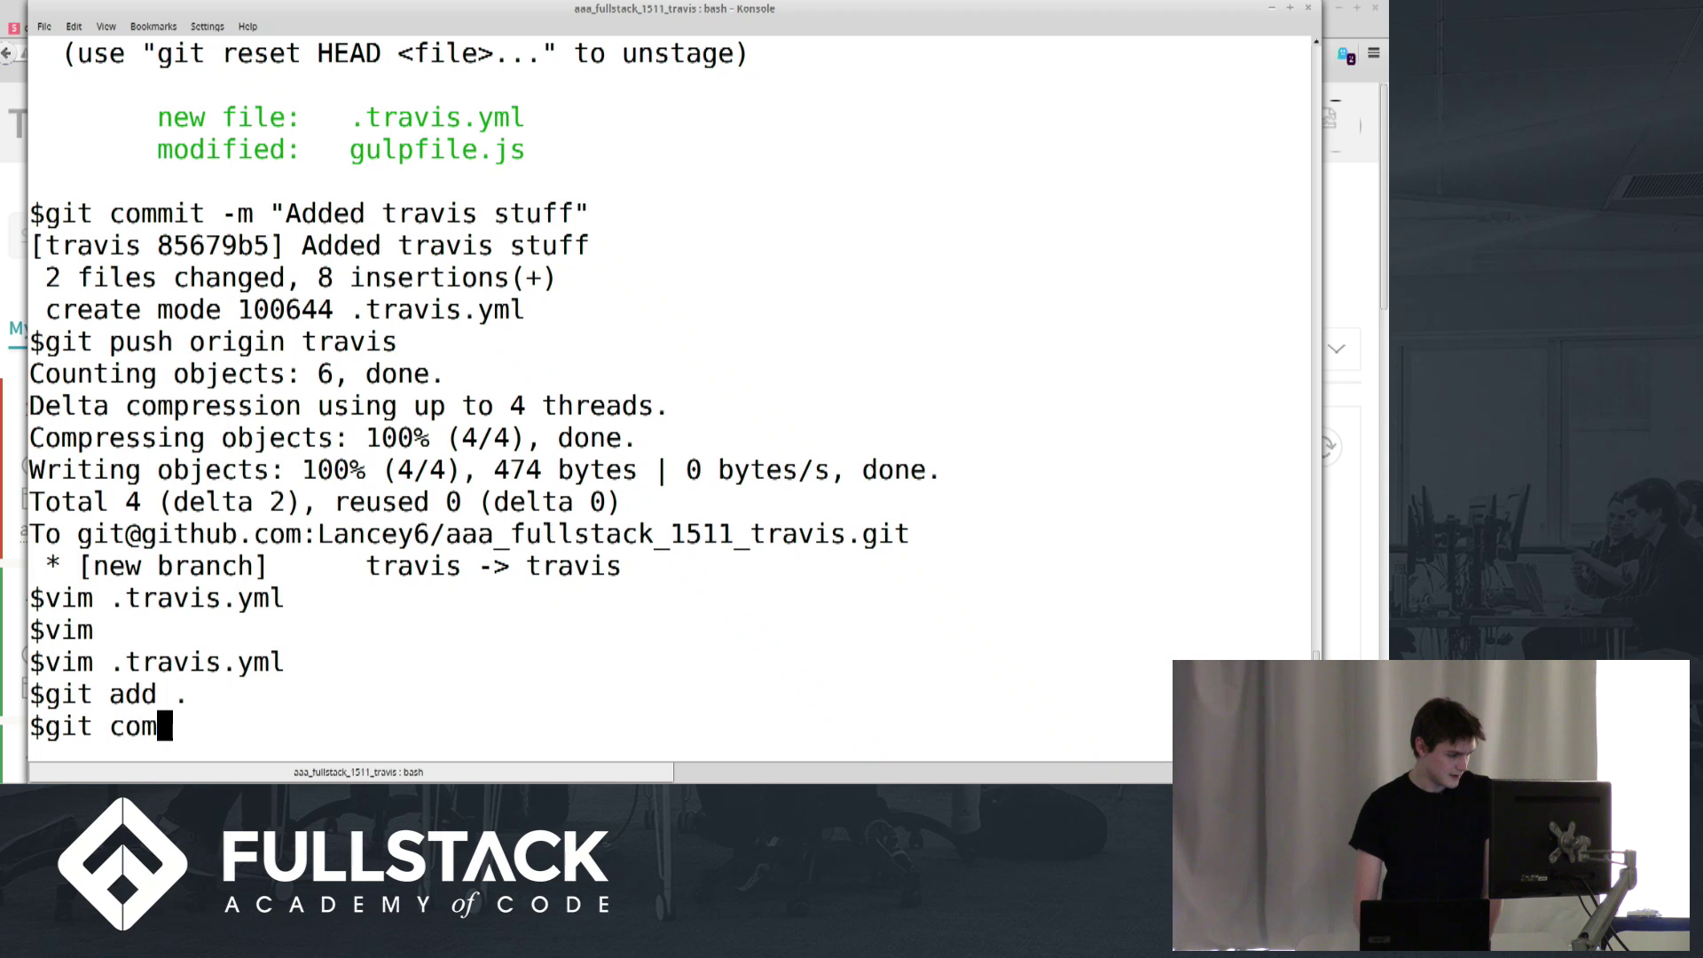
type("mit -m \"aneiean\"")
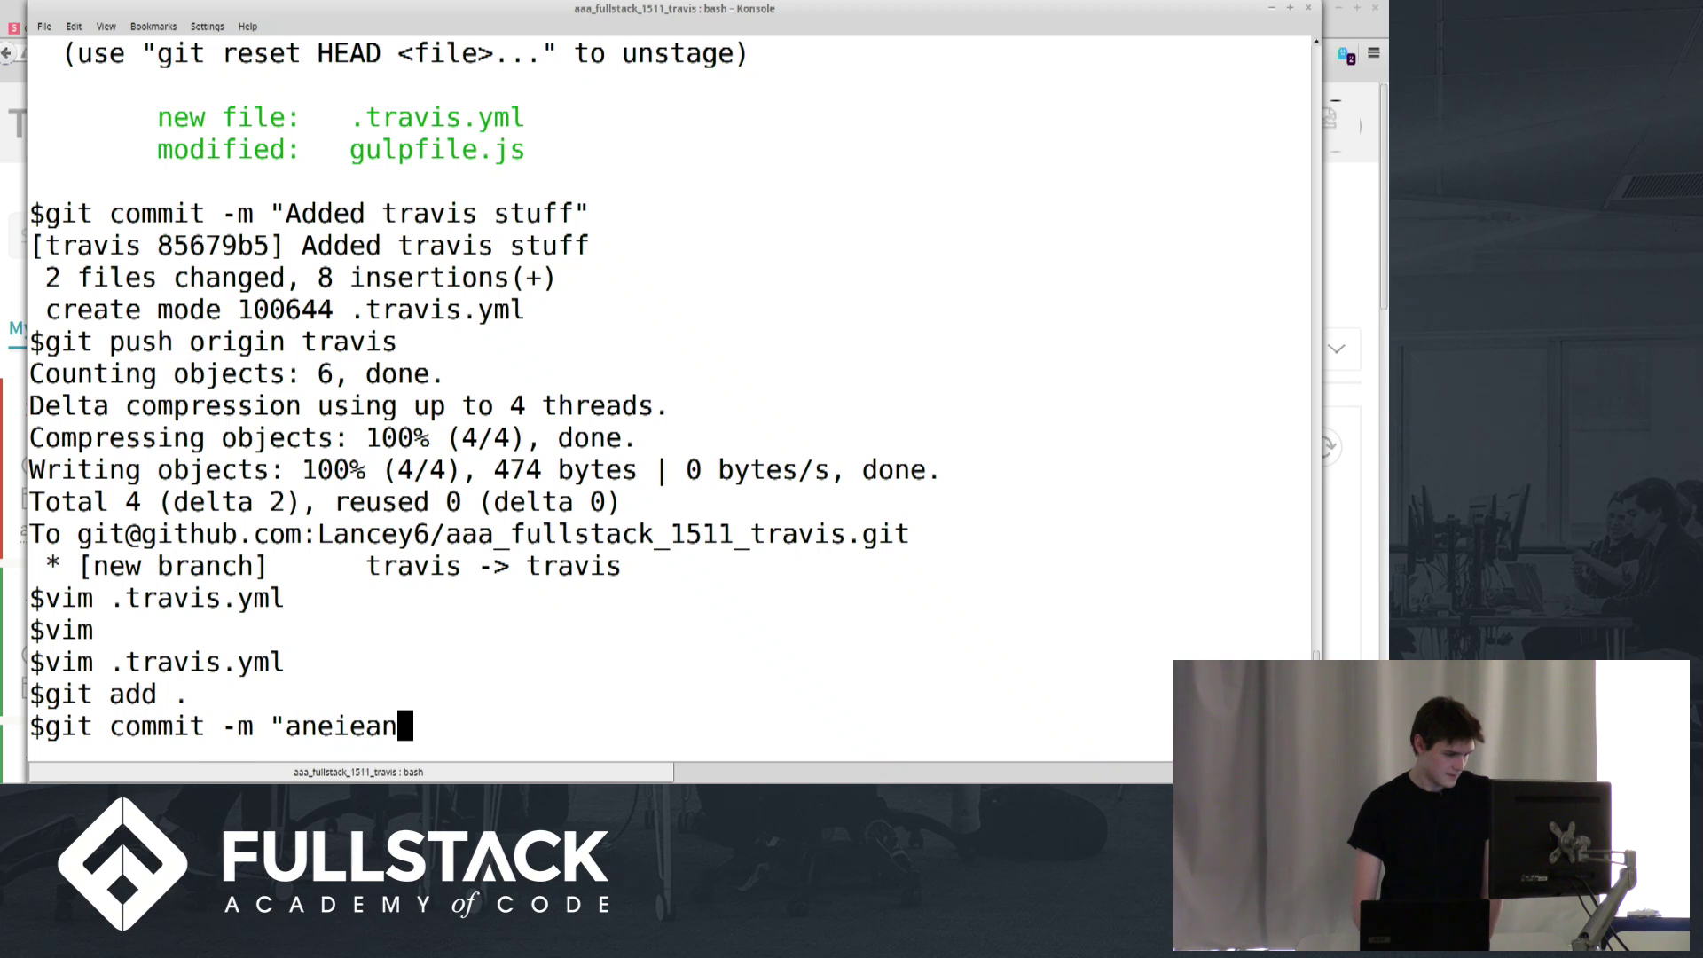
key("Return")
type("git push orig")
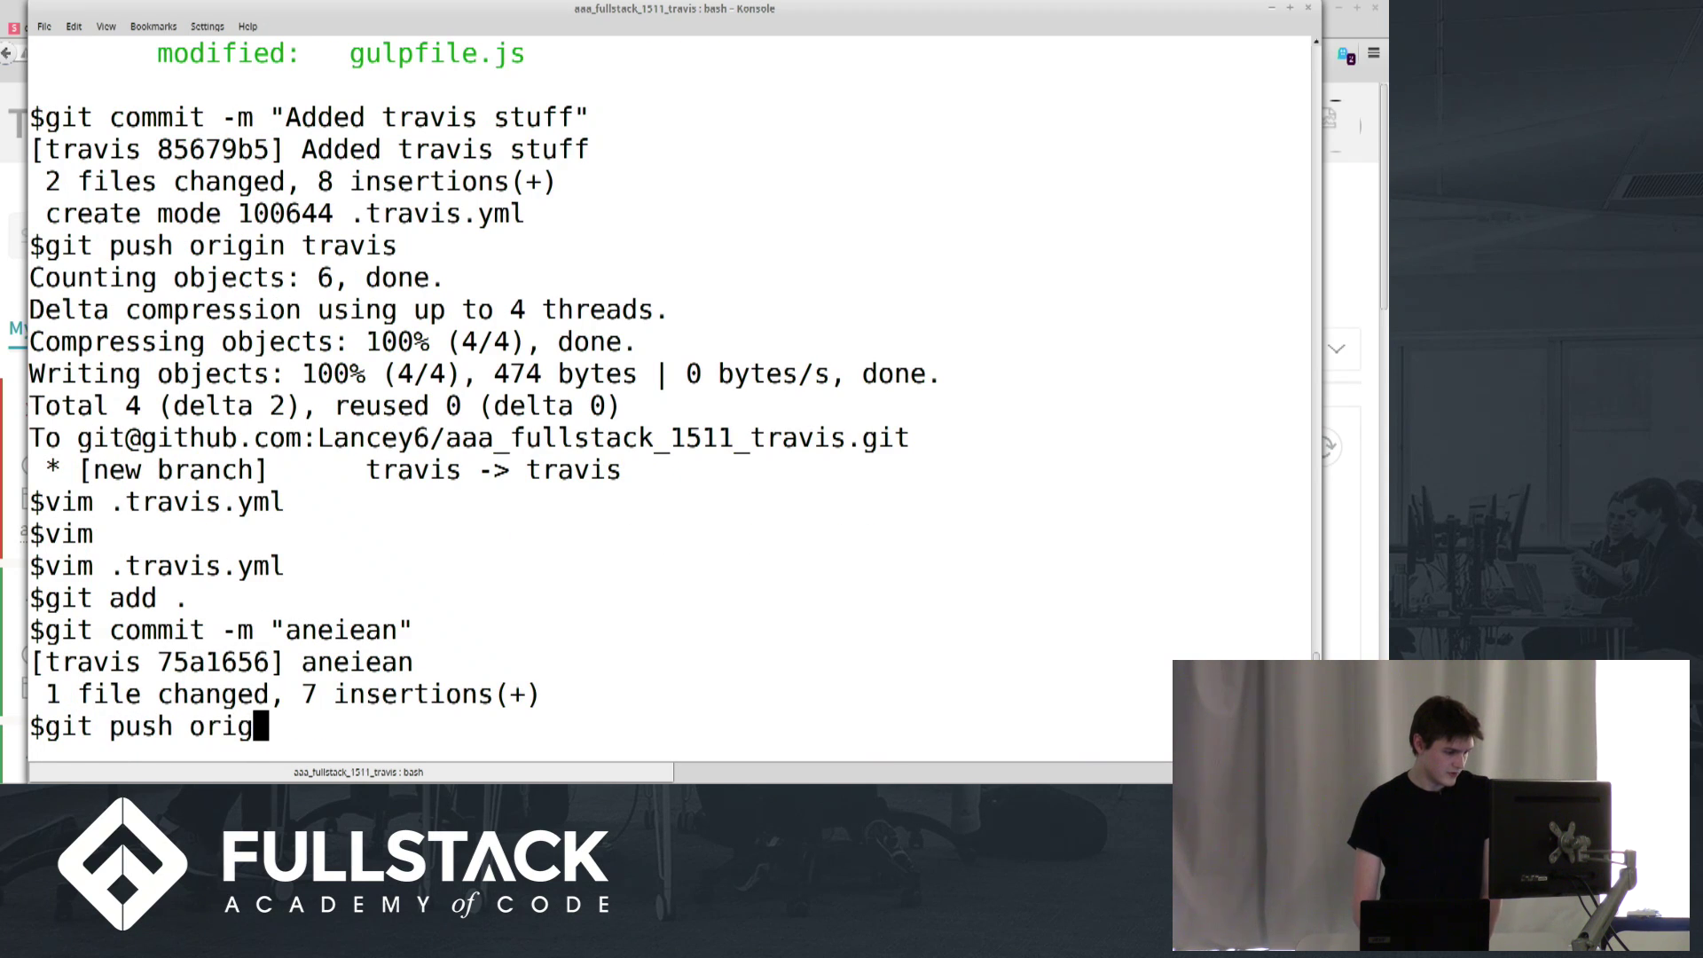
type("in travis")
key("Return")
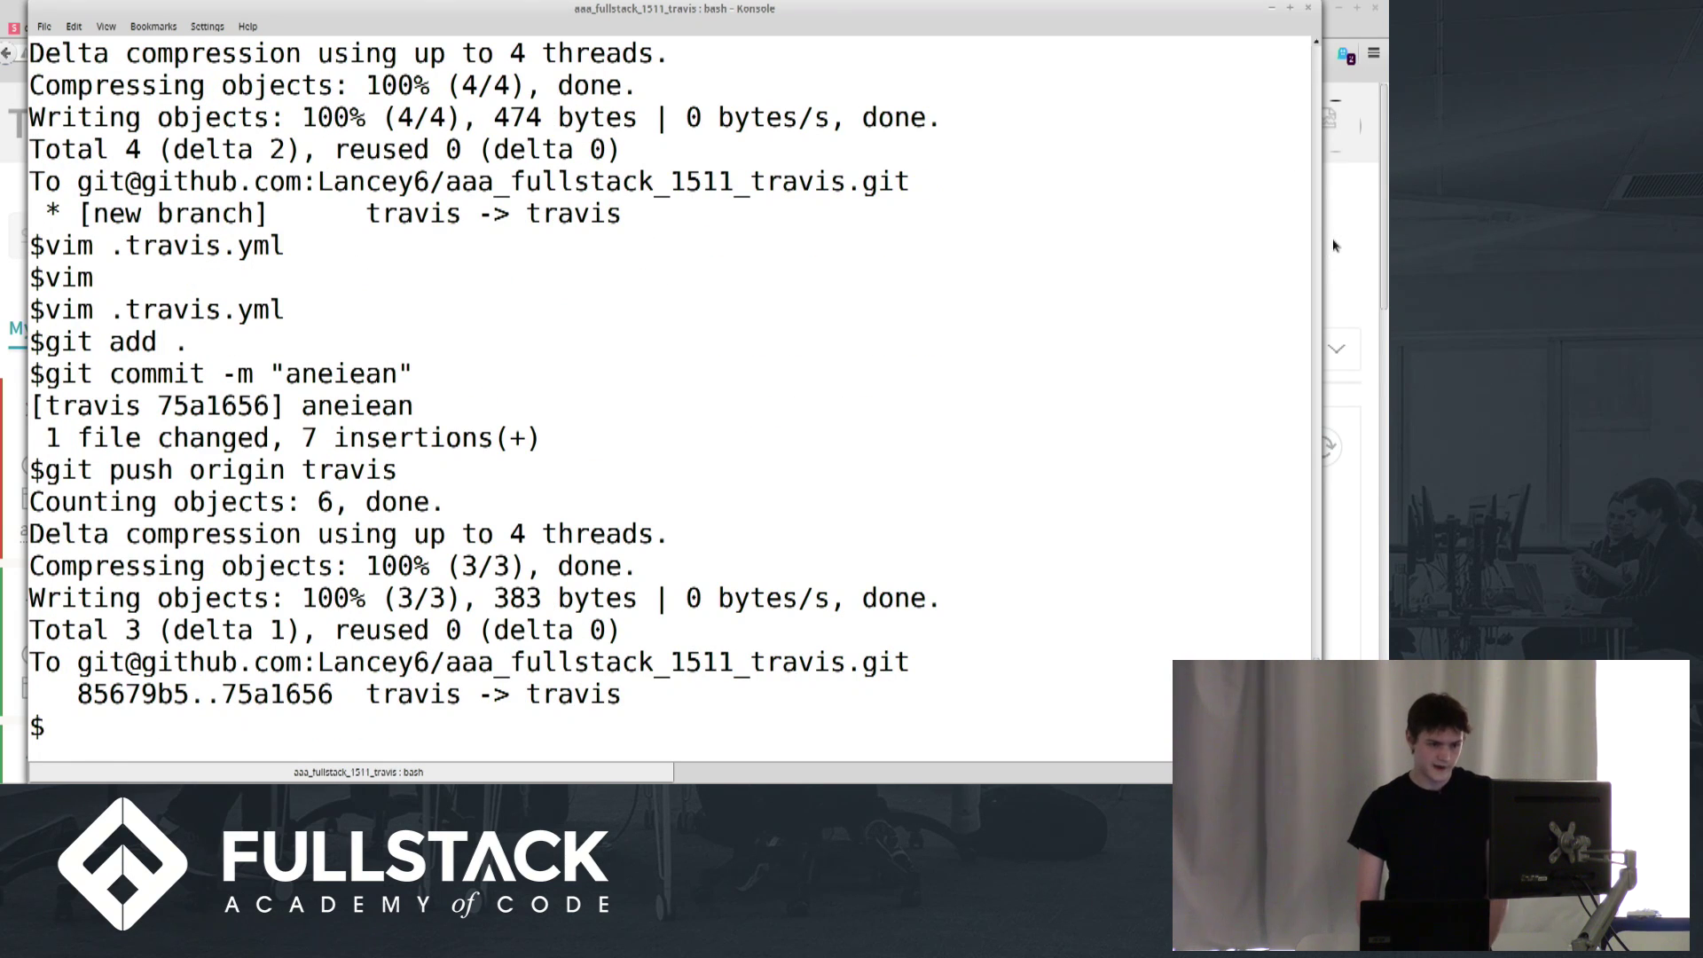
left_click(1329, 242)
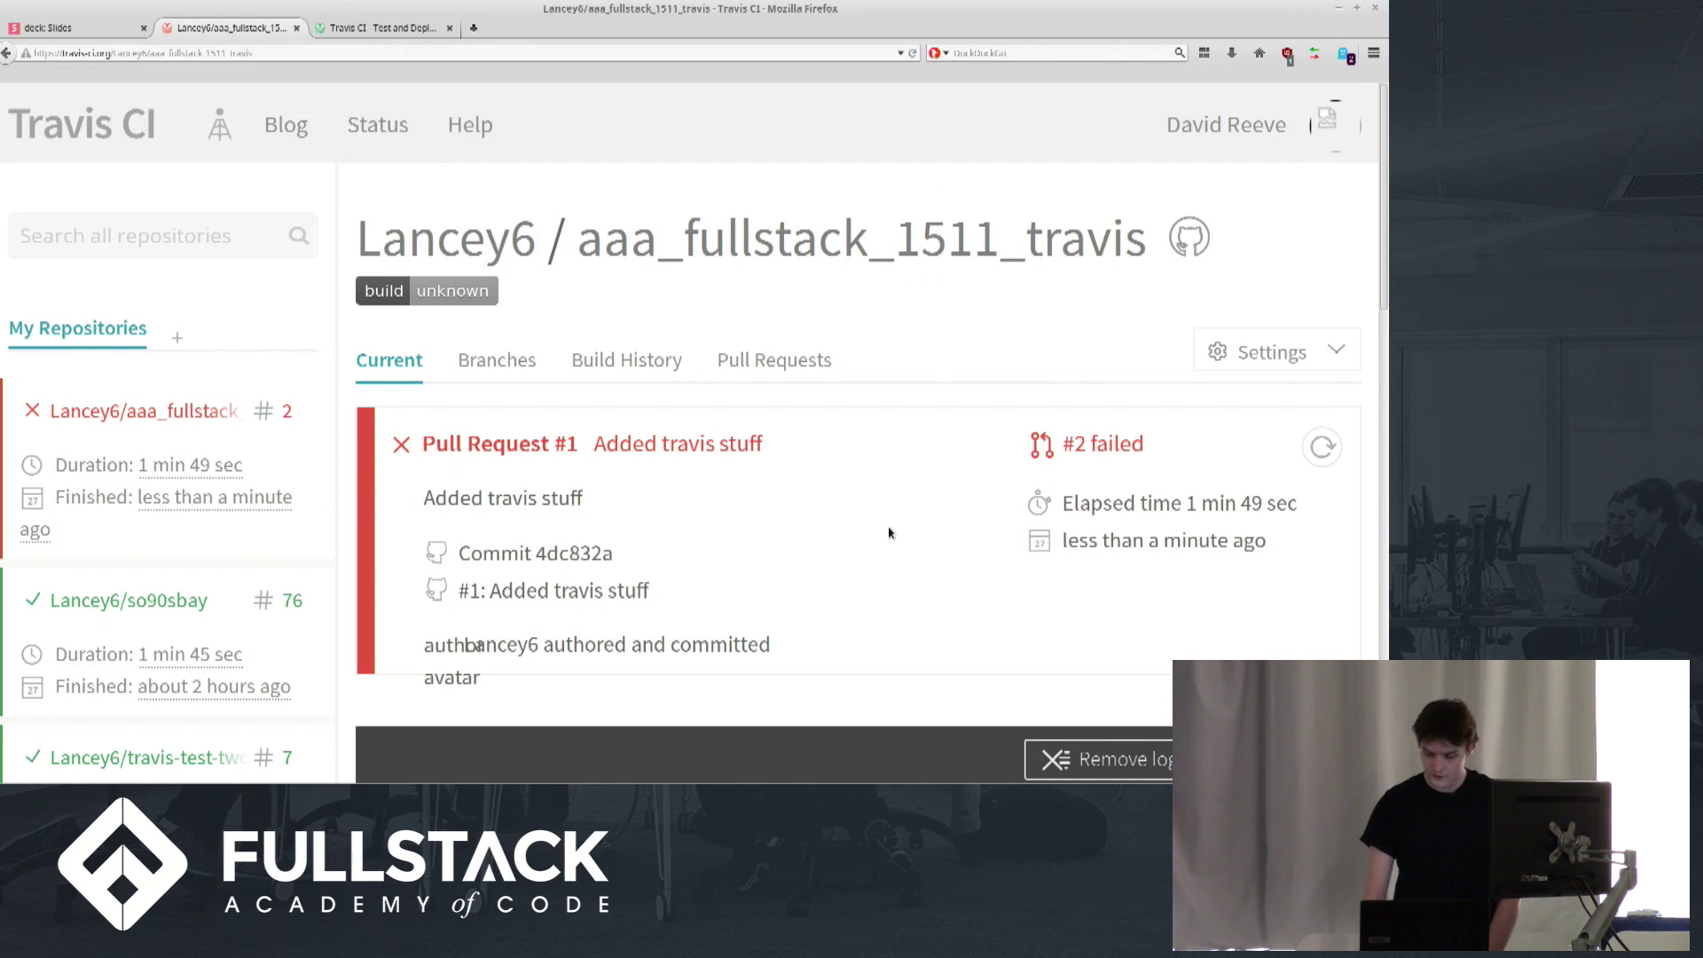
Check build #2's log, then view the pull request builds where build #3 started
key("End")
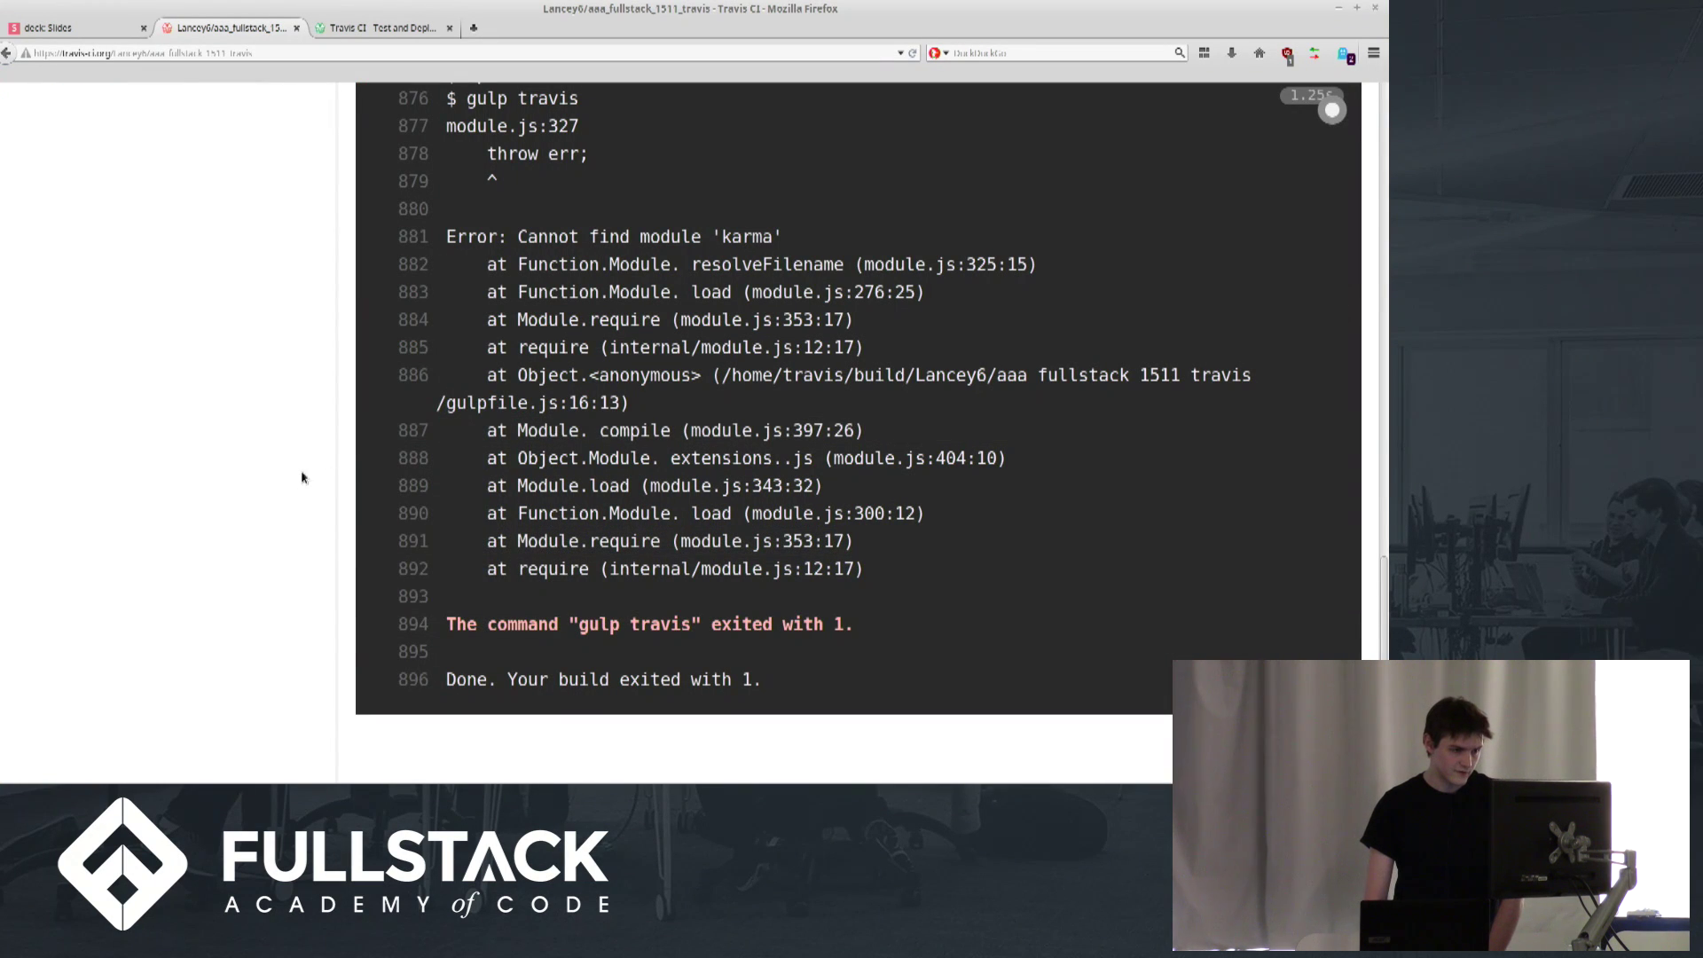
key("Home")
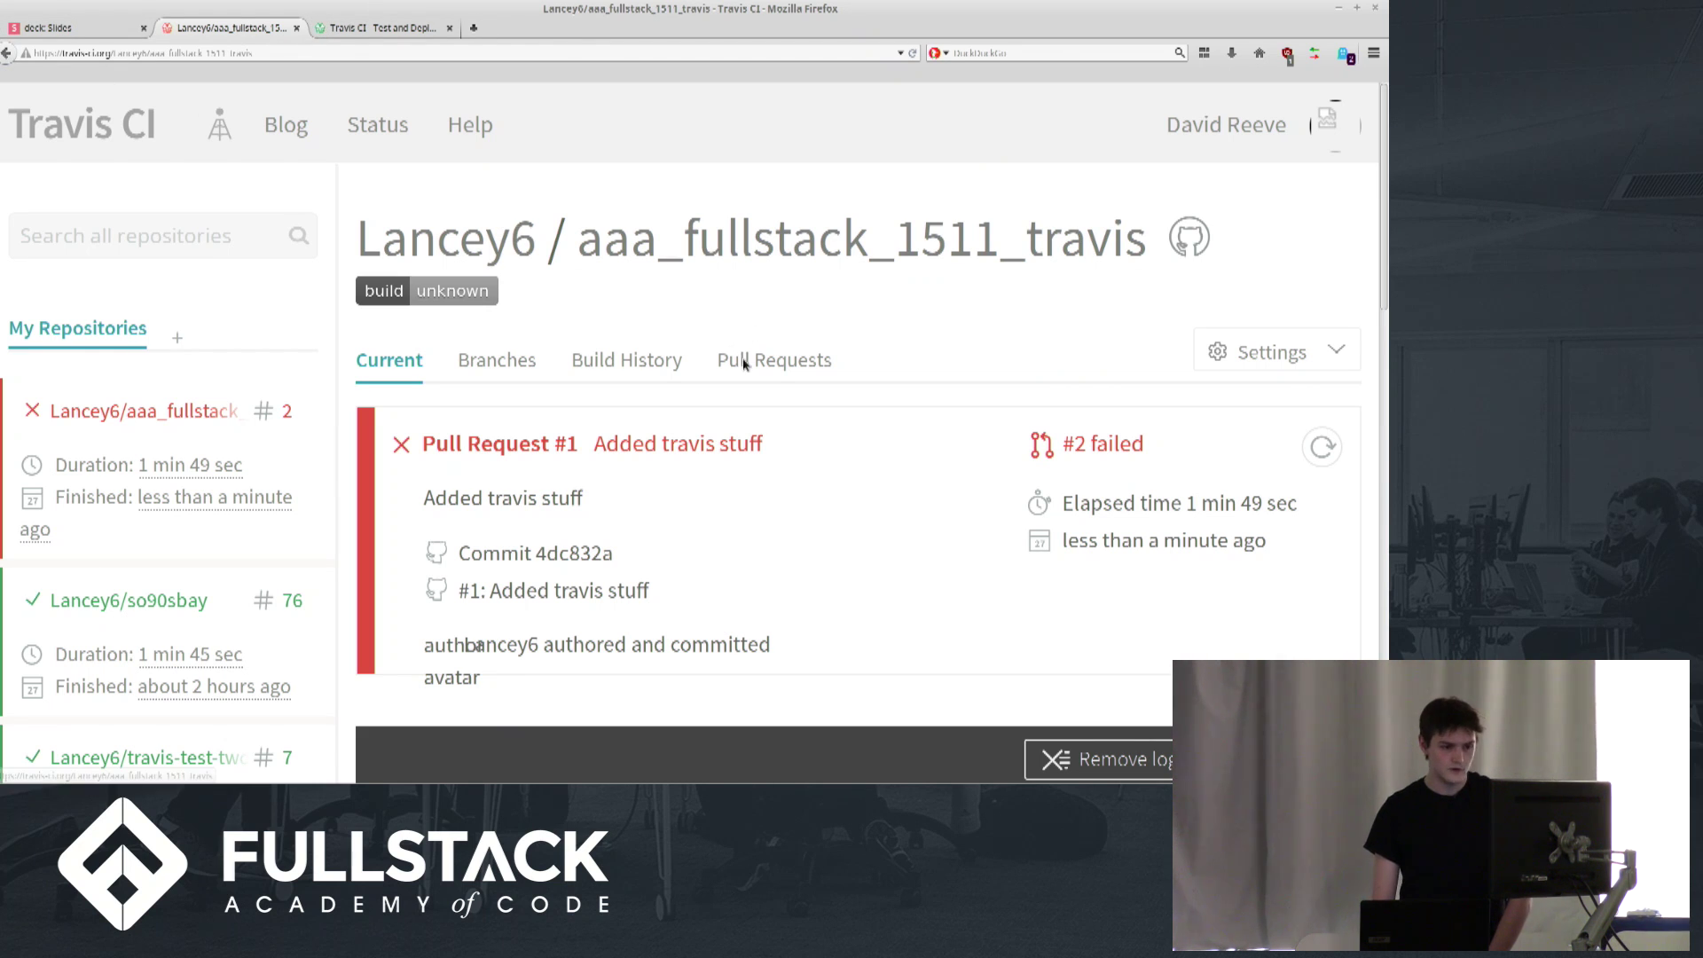
left_click(743, 362)
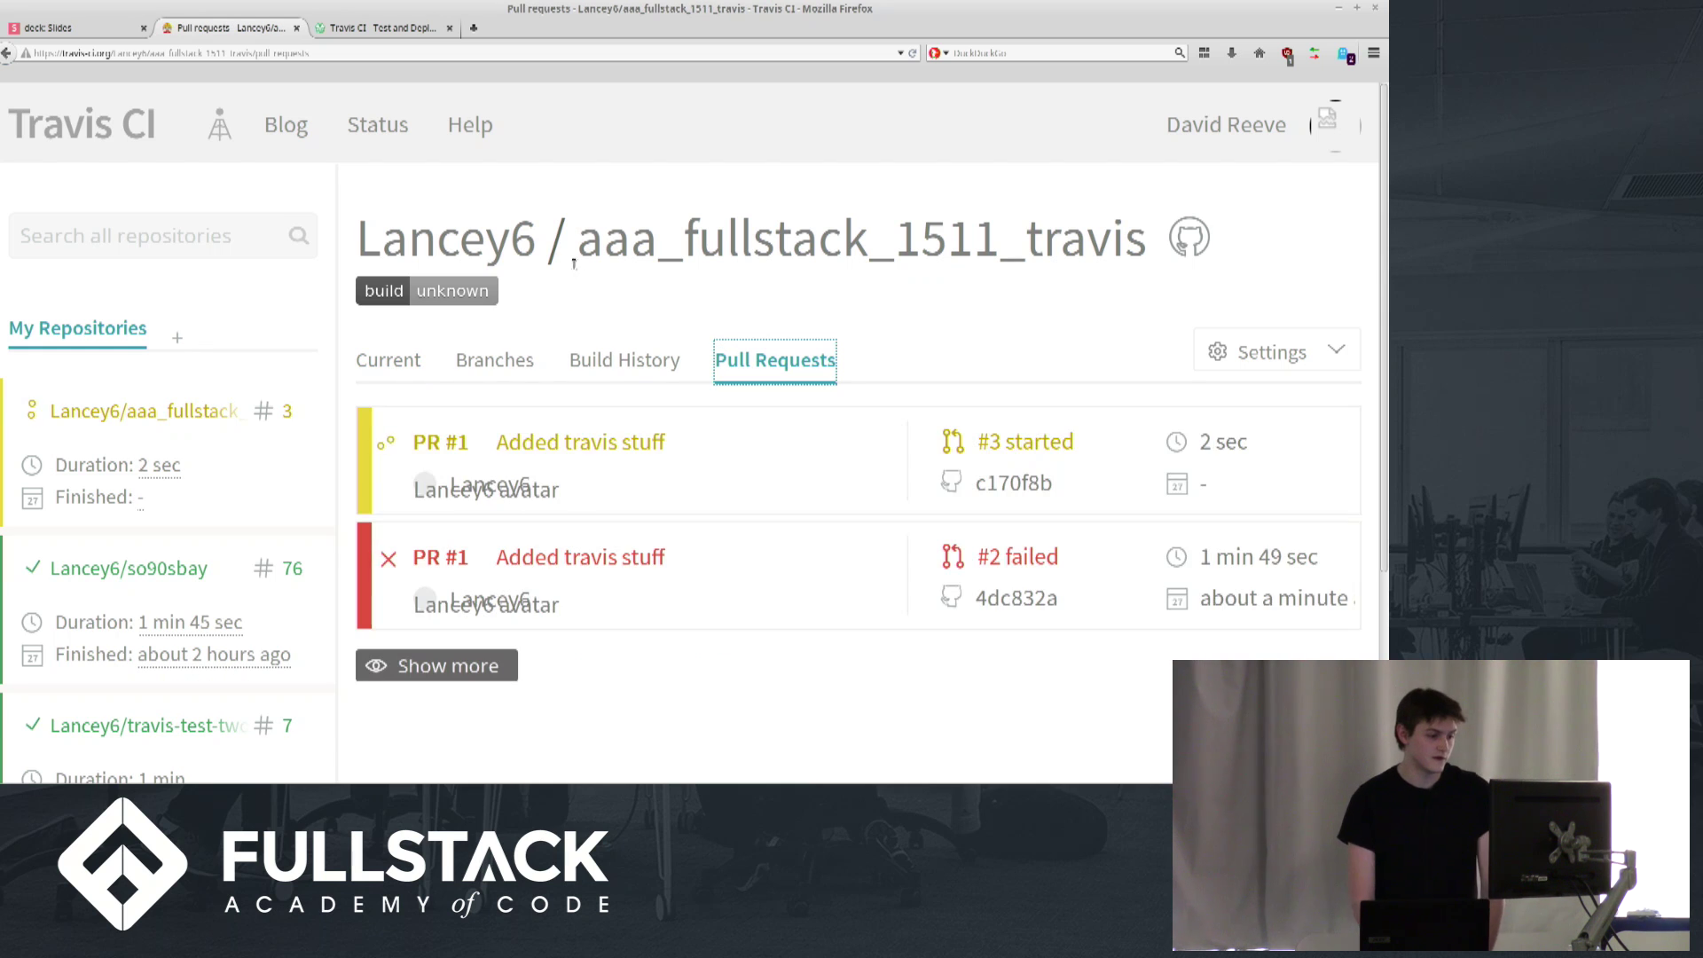
key("ctrl+Page_Up")
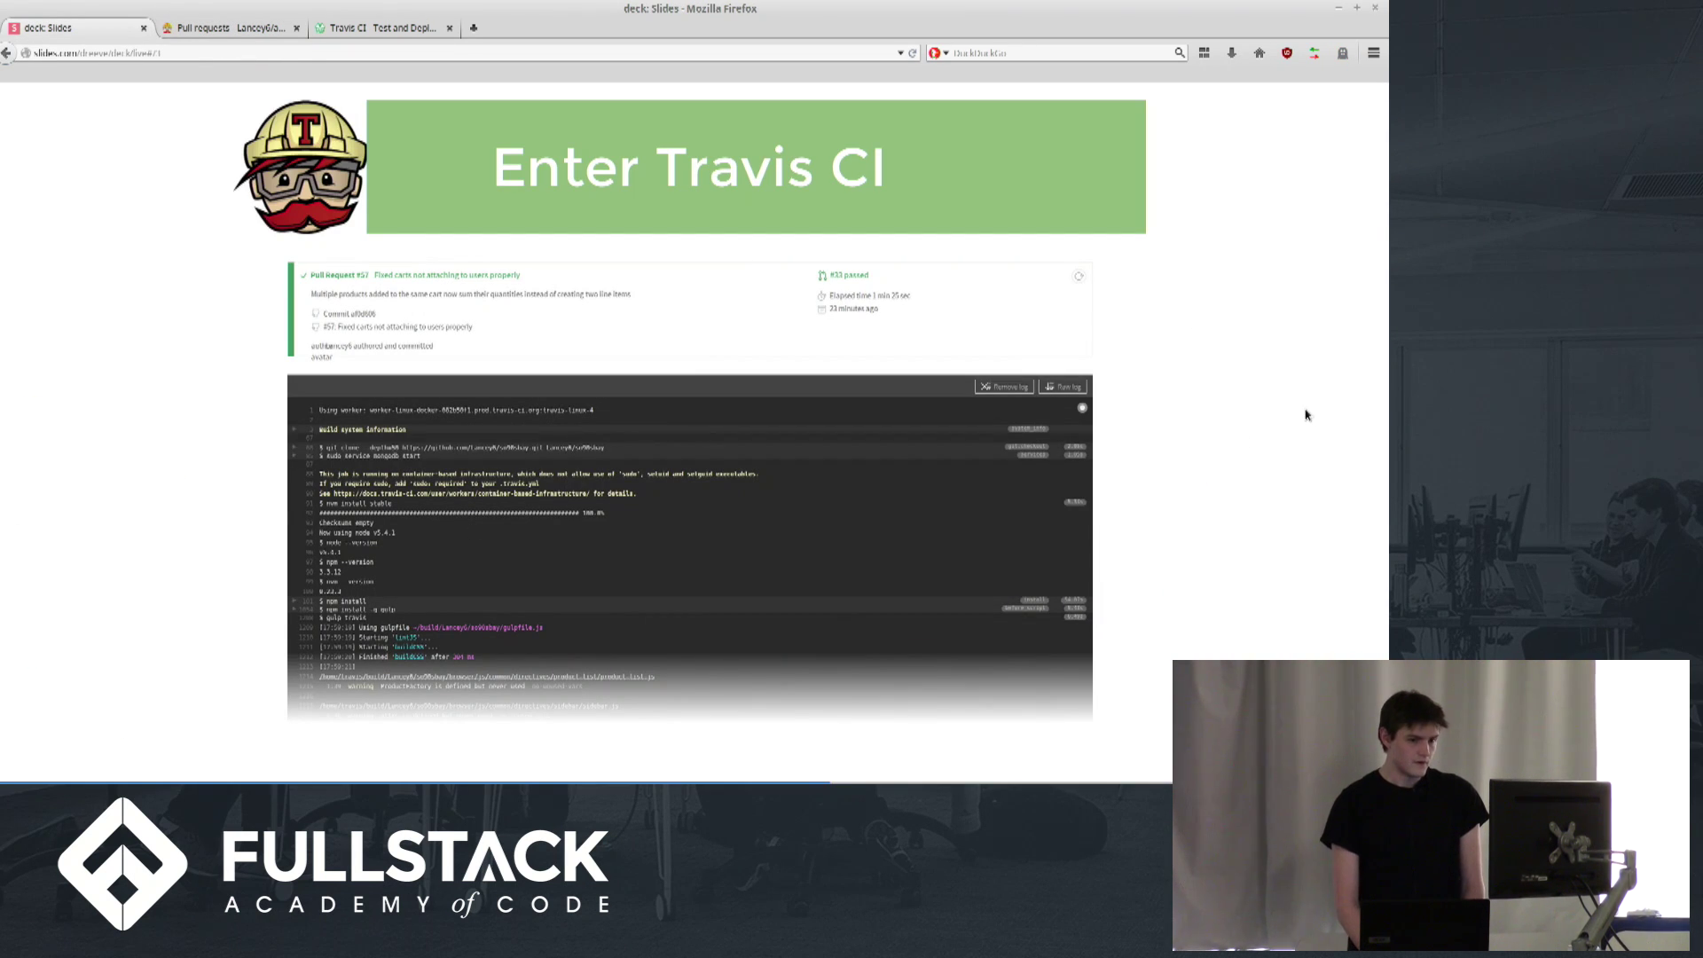
Step from the Let's Review! slide to the closing 'Futher Reading' slide
key("Right")
key("Right")
key("Right")
key("Right")
key("Left")
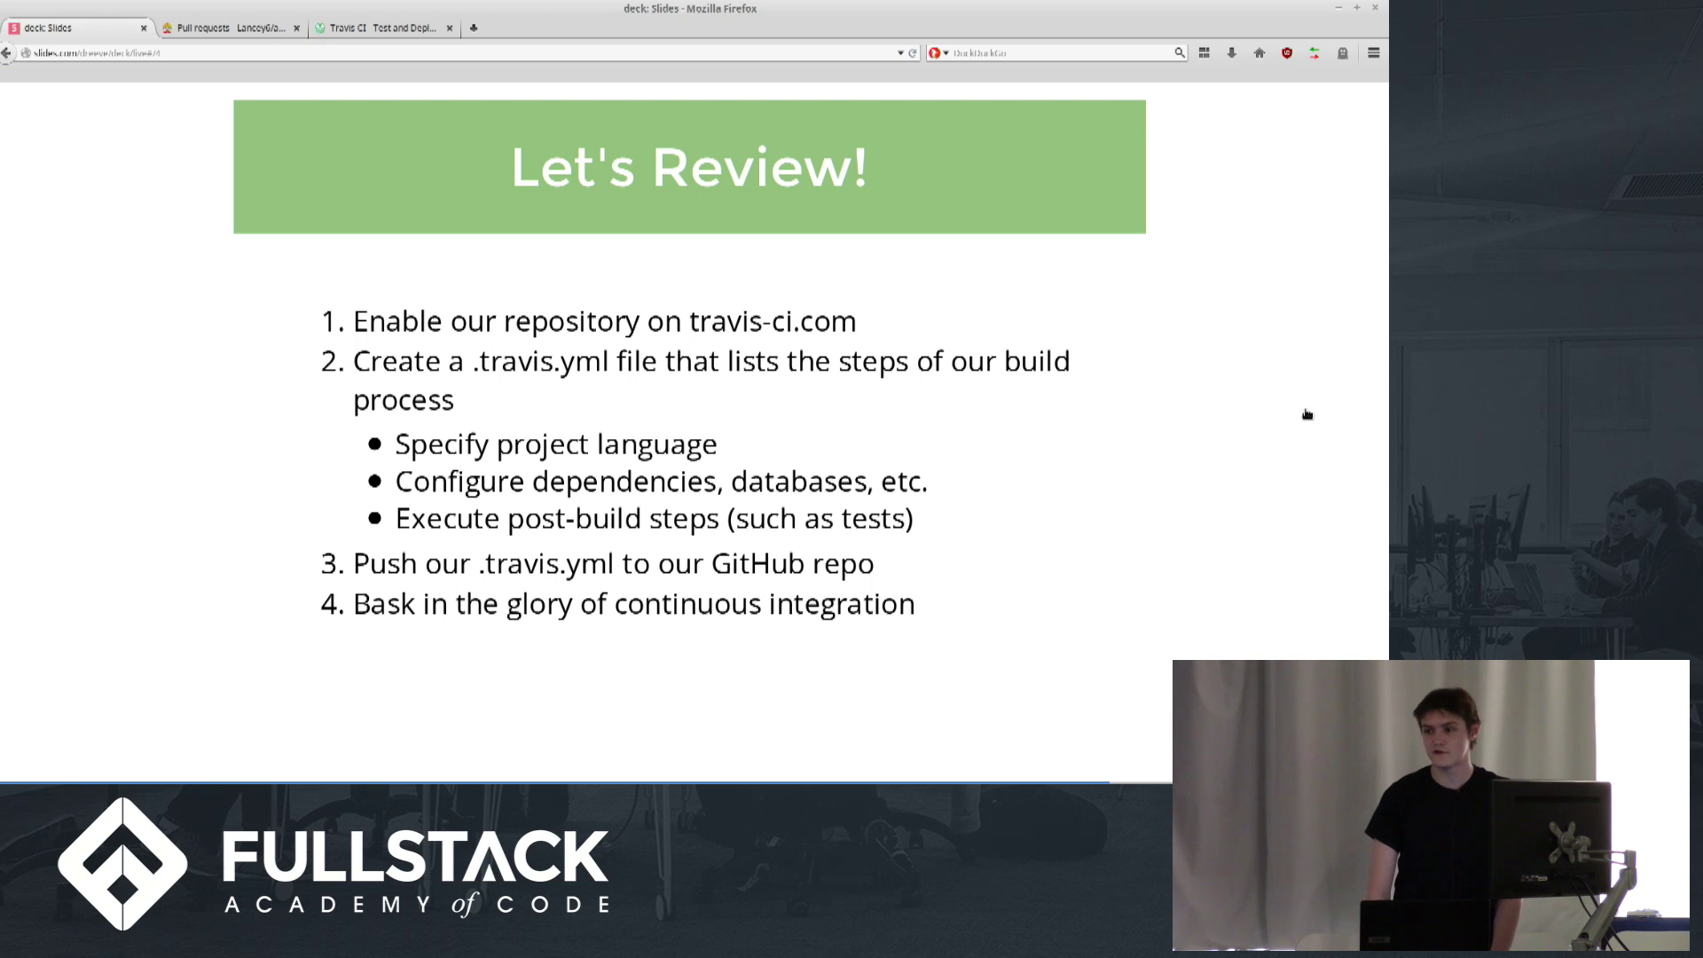
key("Right")
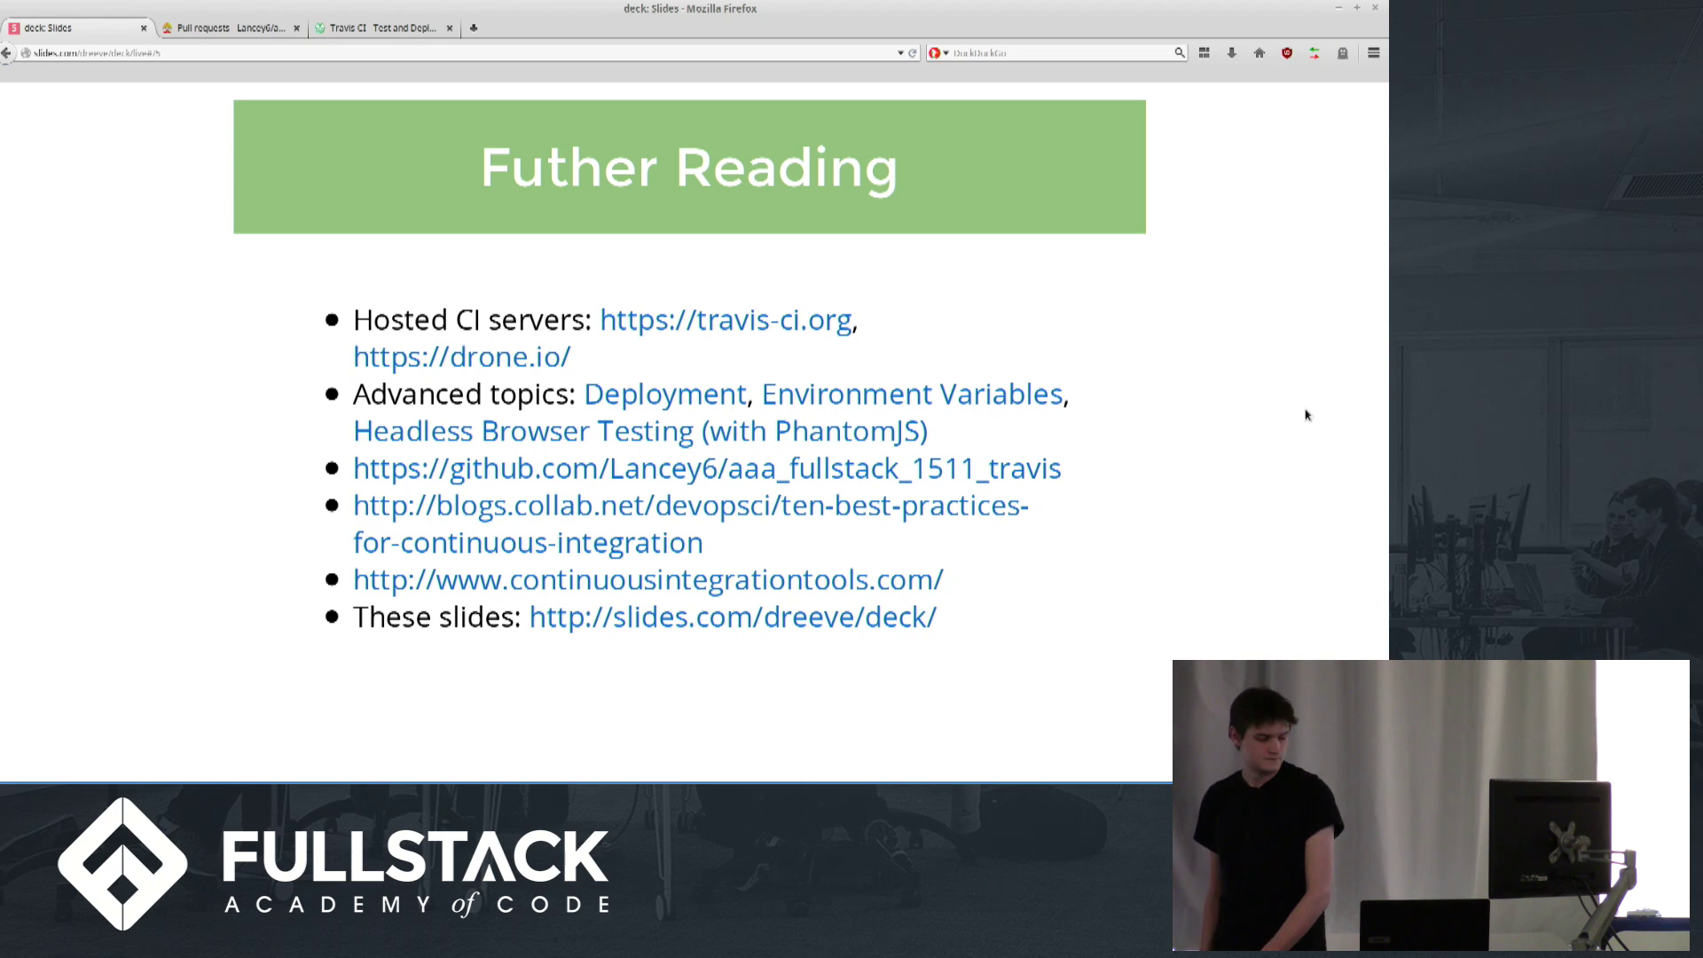
key("alt+Tab")
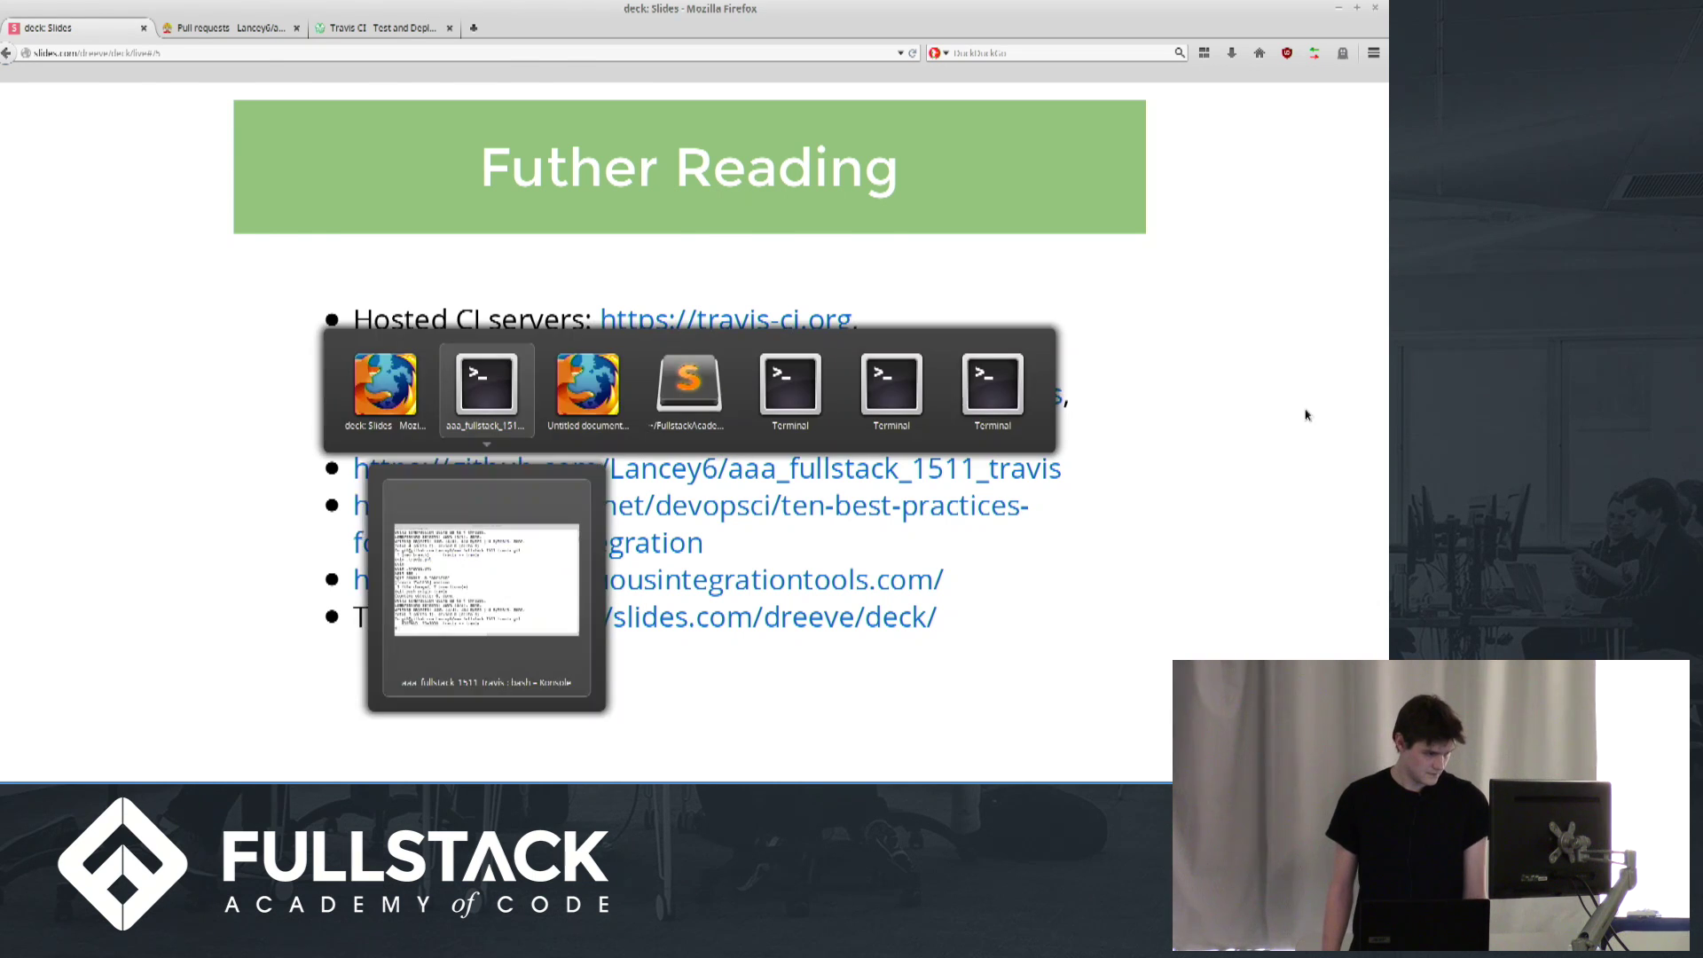
key("Up")
key("Up")
key("Up")
key("Up")
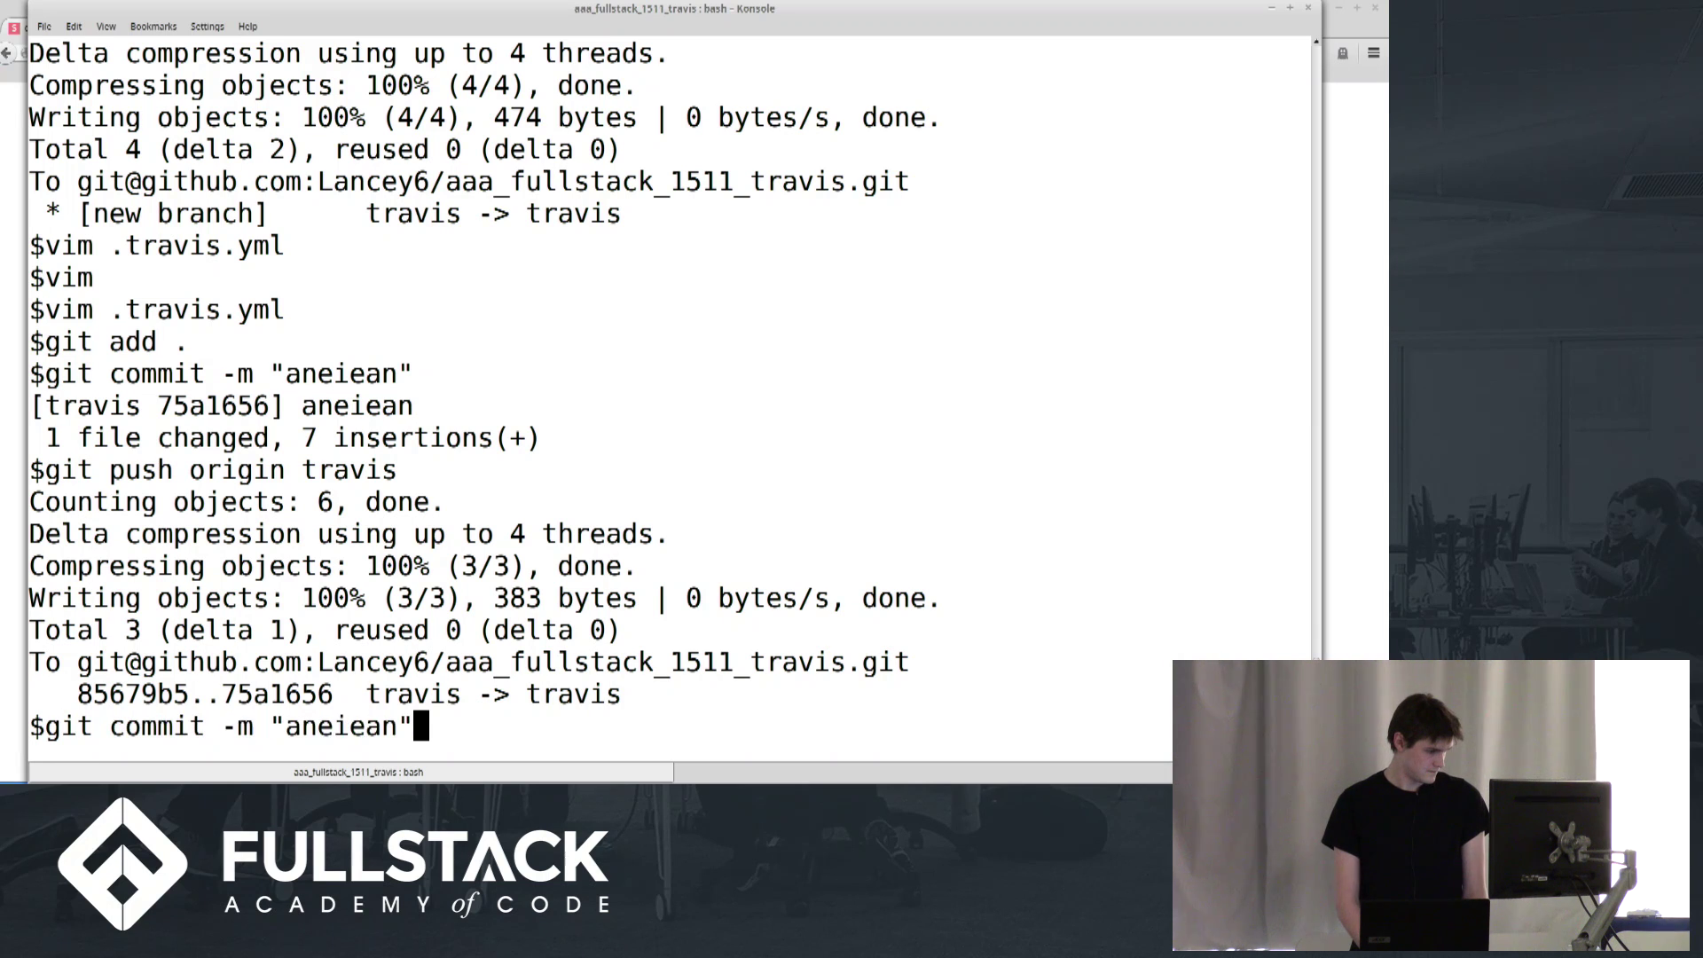
key("Return")
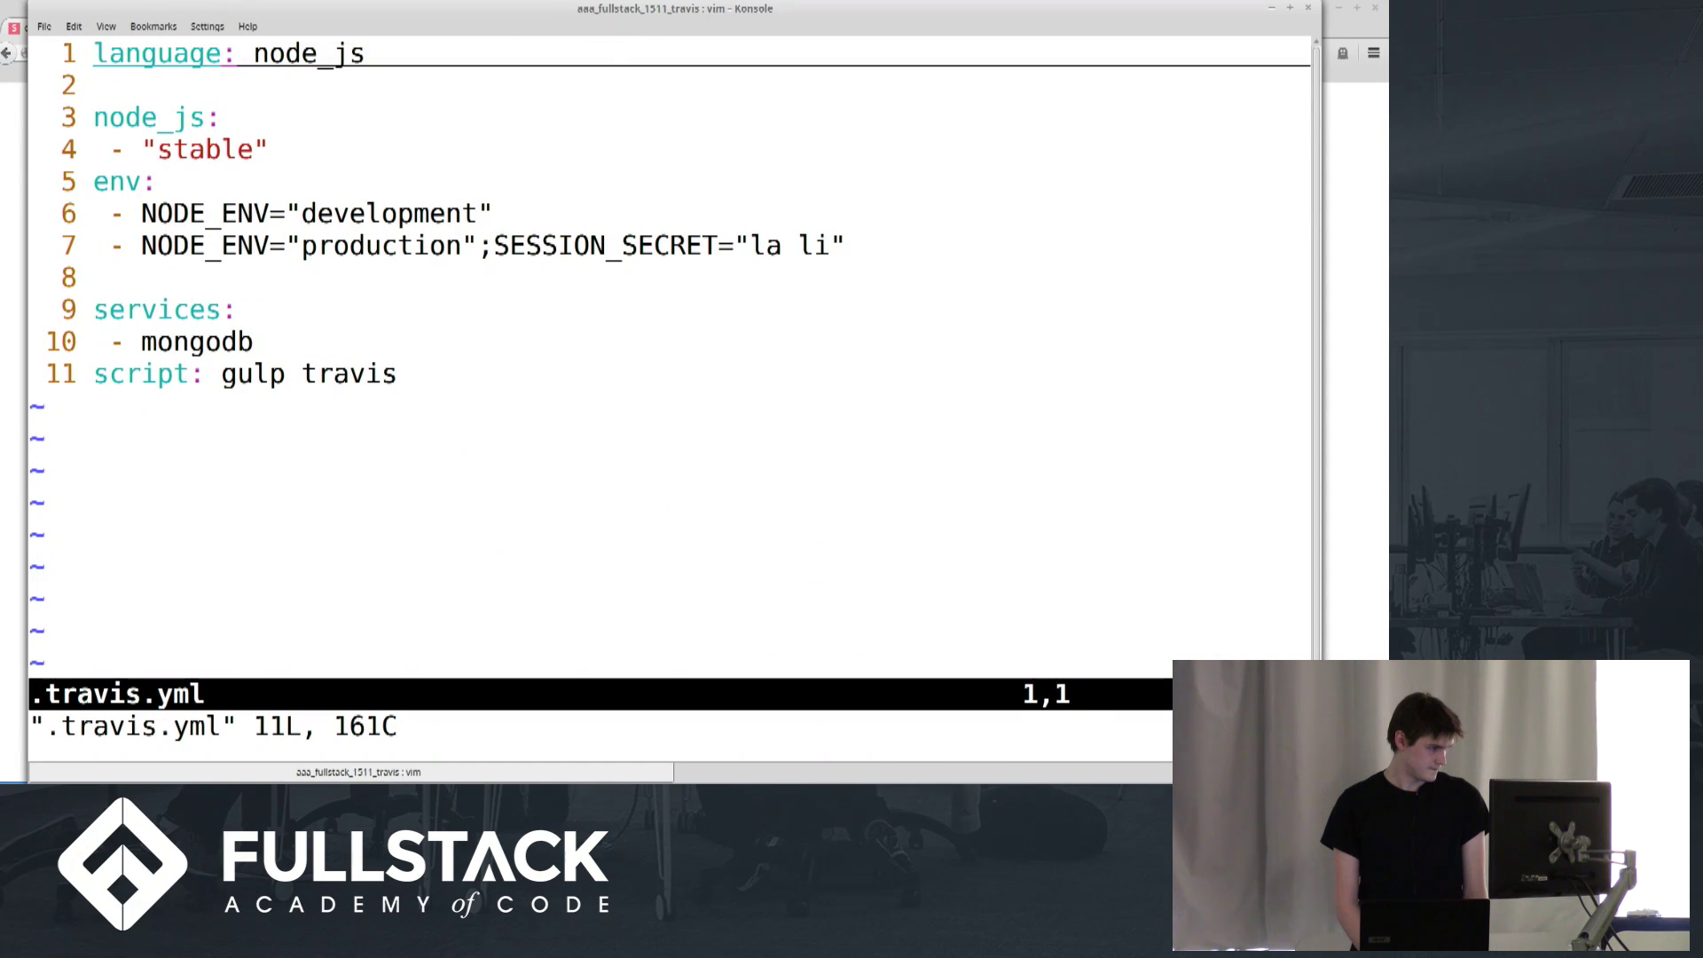
key("j")
key("j")
key("j")
key("j")
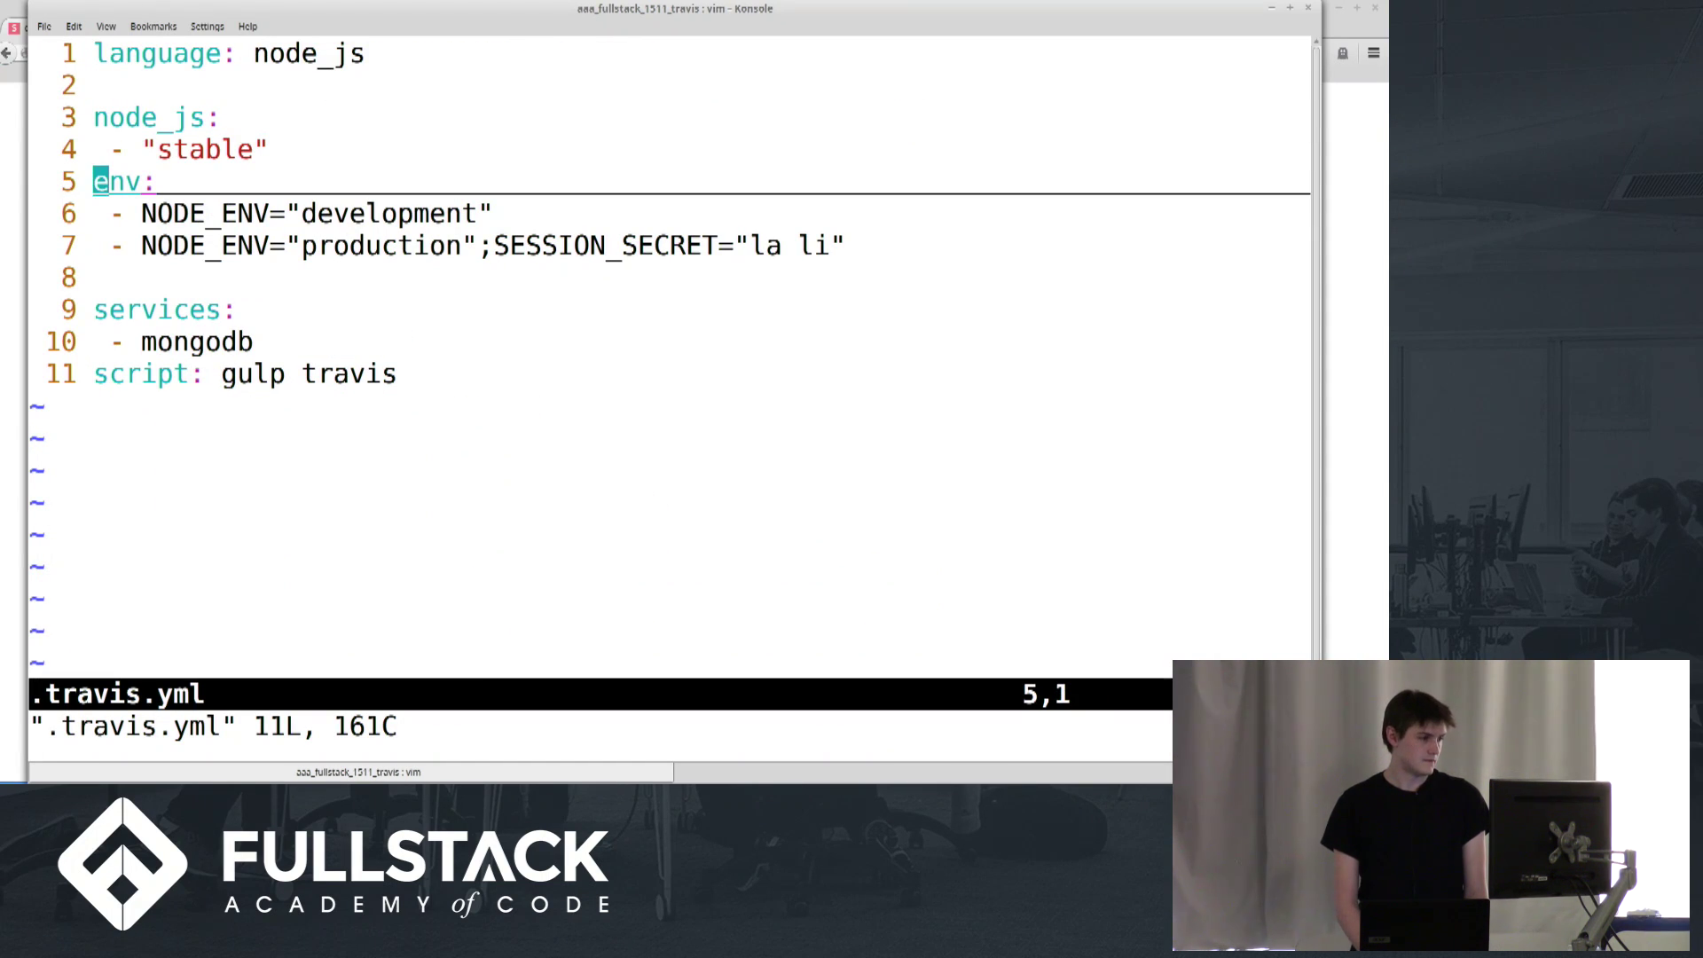
key("j")
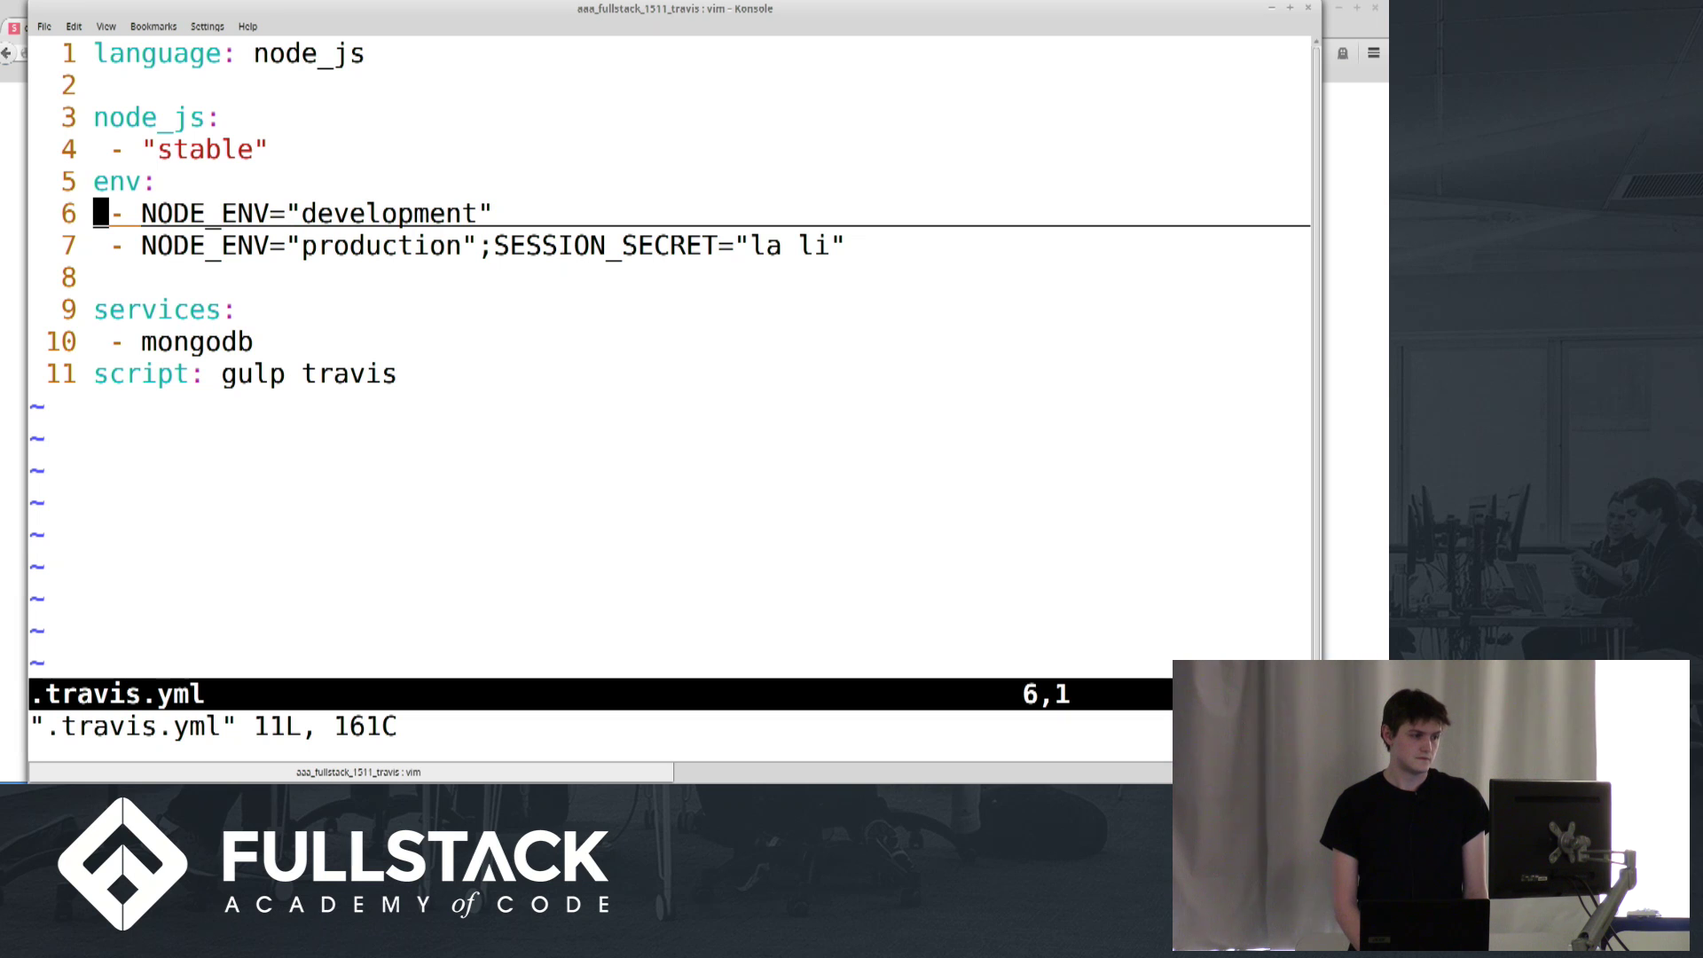
key("j")
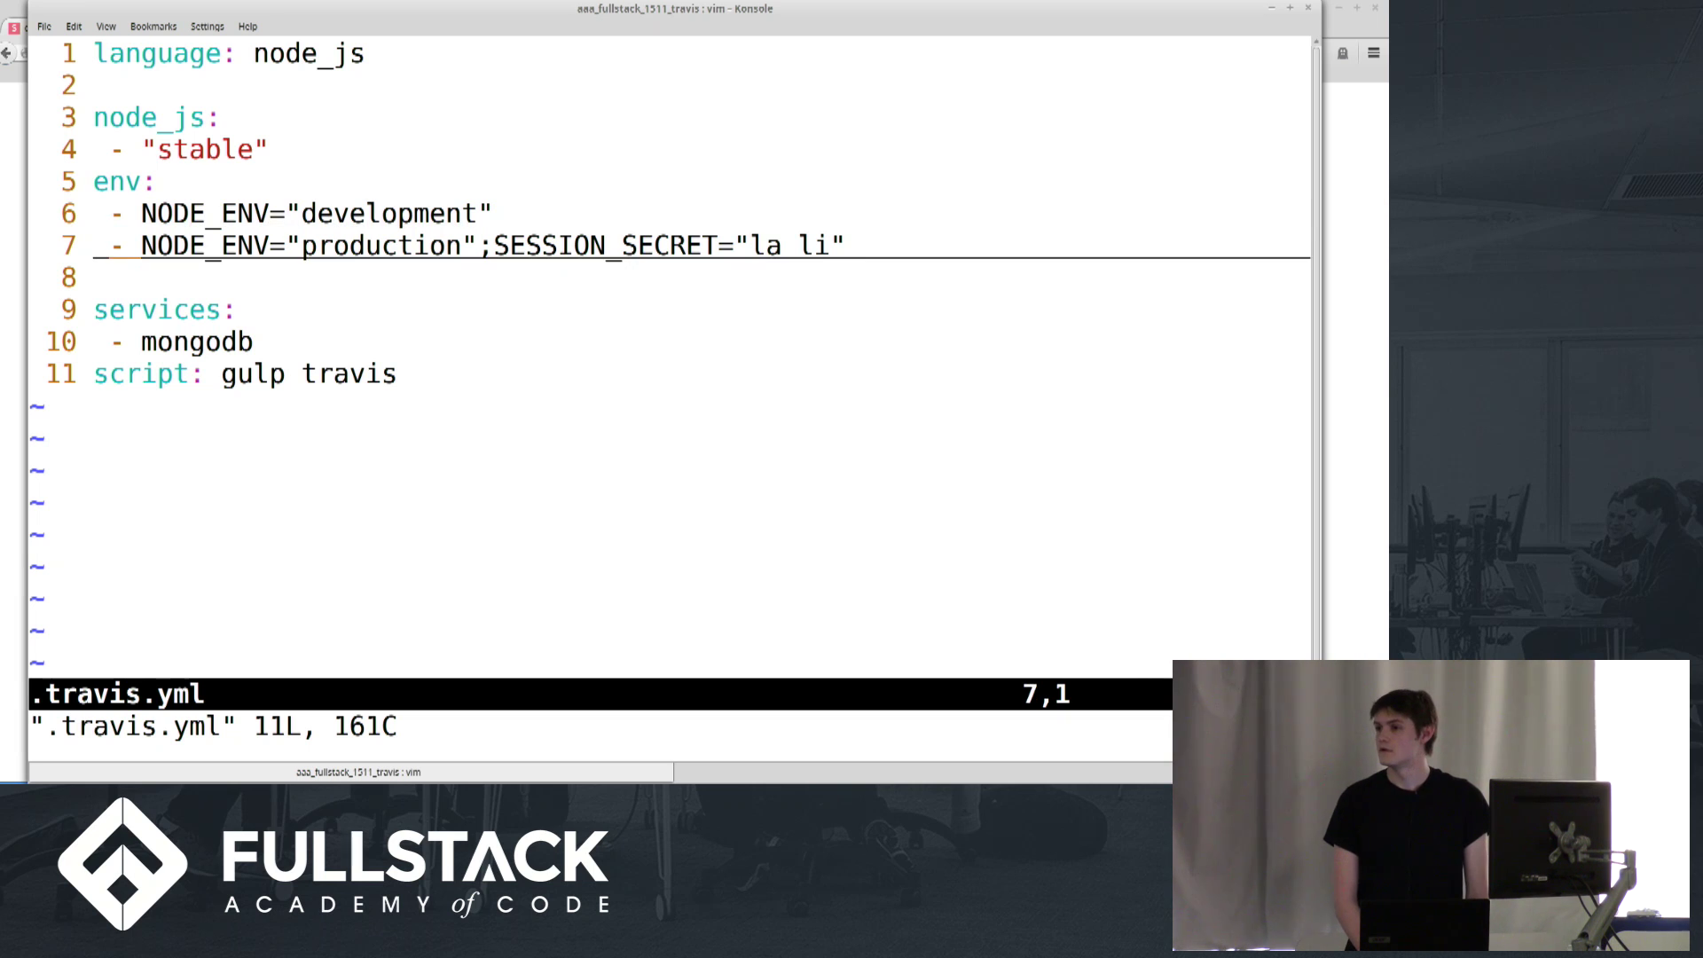
key("k")
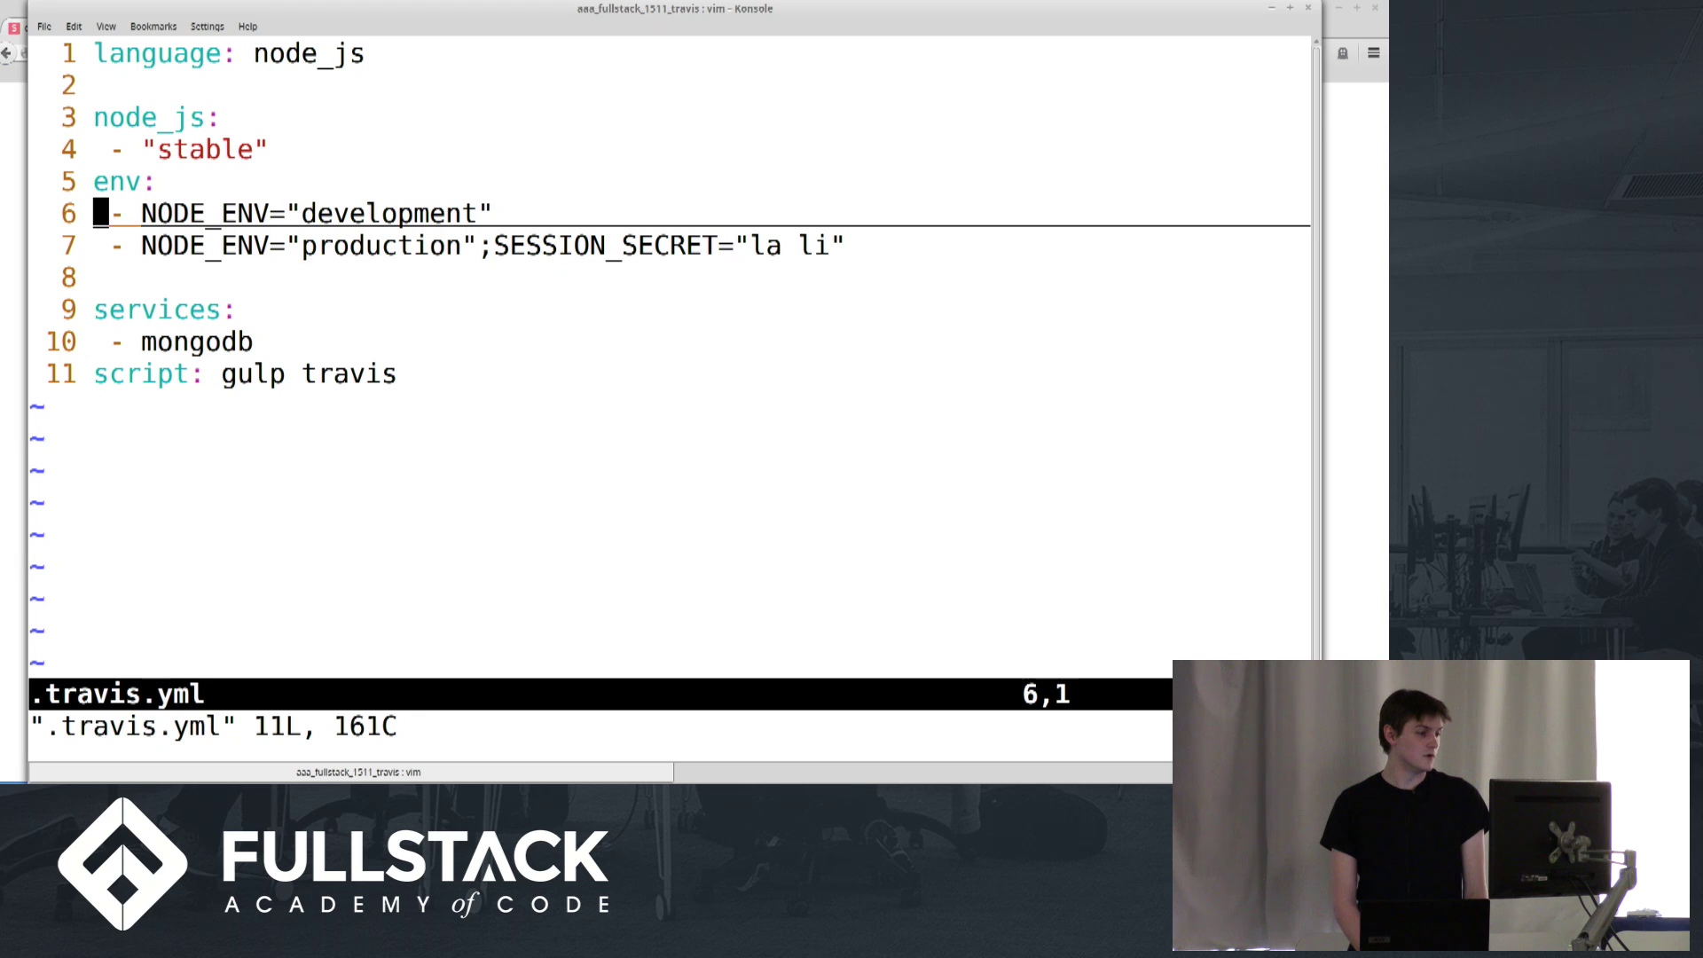
key("j")
key("alt+Tab")
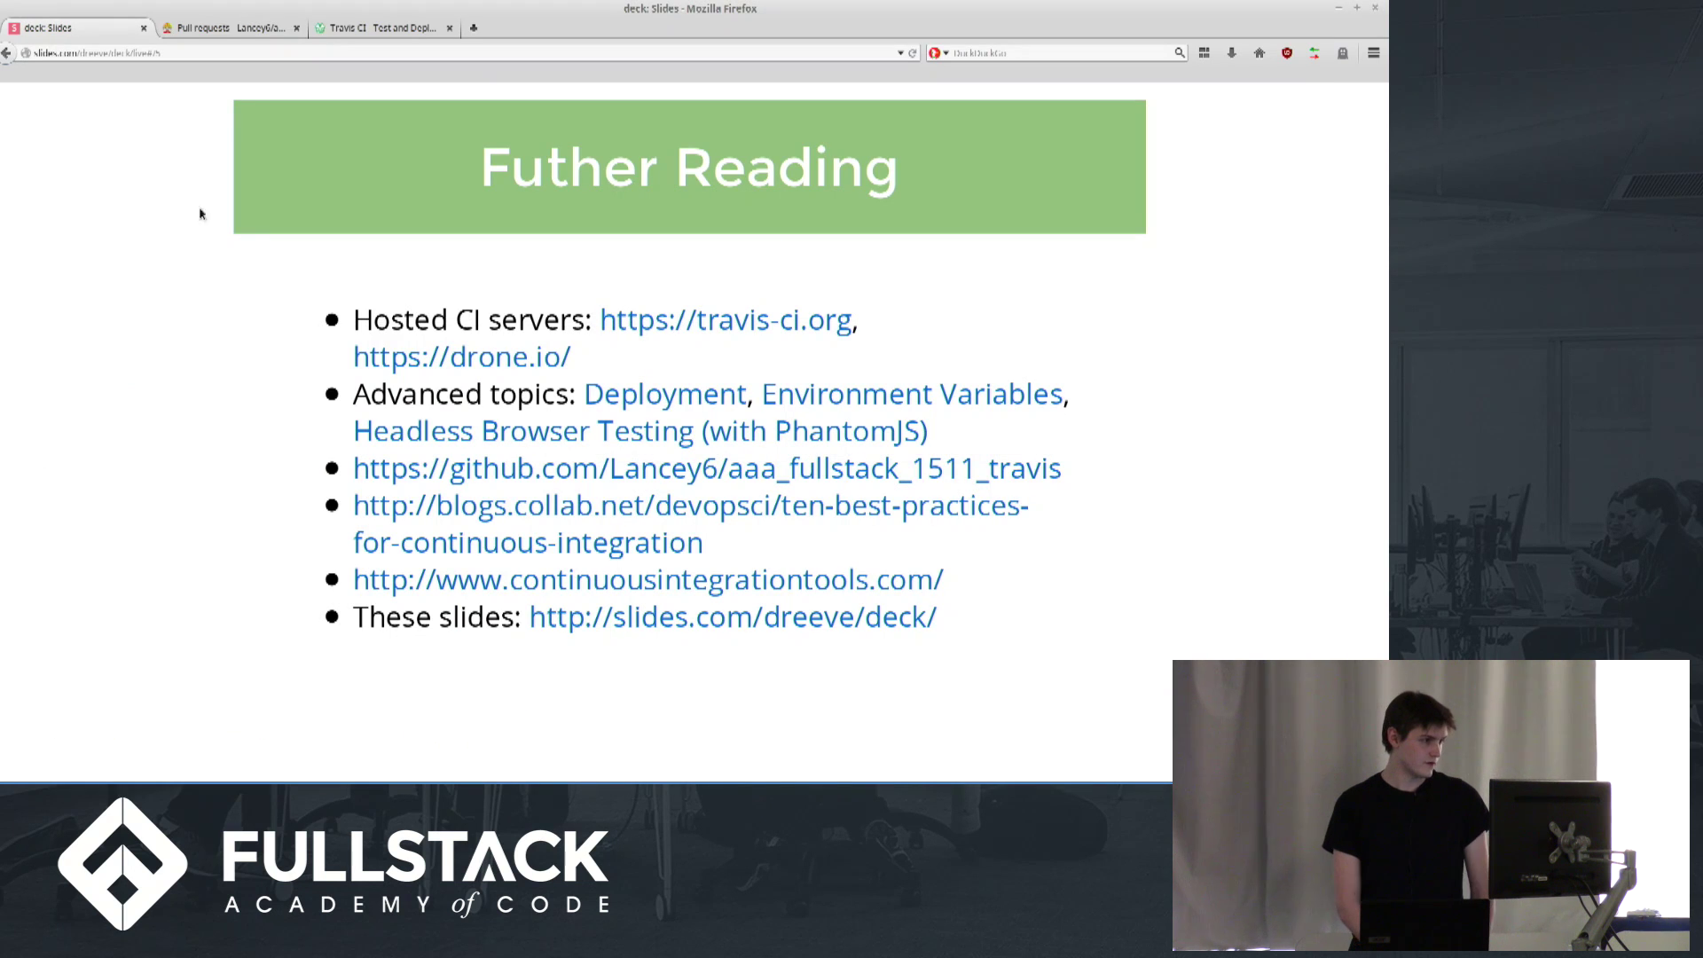
Inspect Pull Request #1's build #3 and its failed jobs 3.1 (development) and 3.2 (production)
left_click(174, 32)
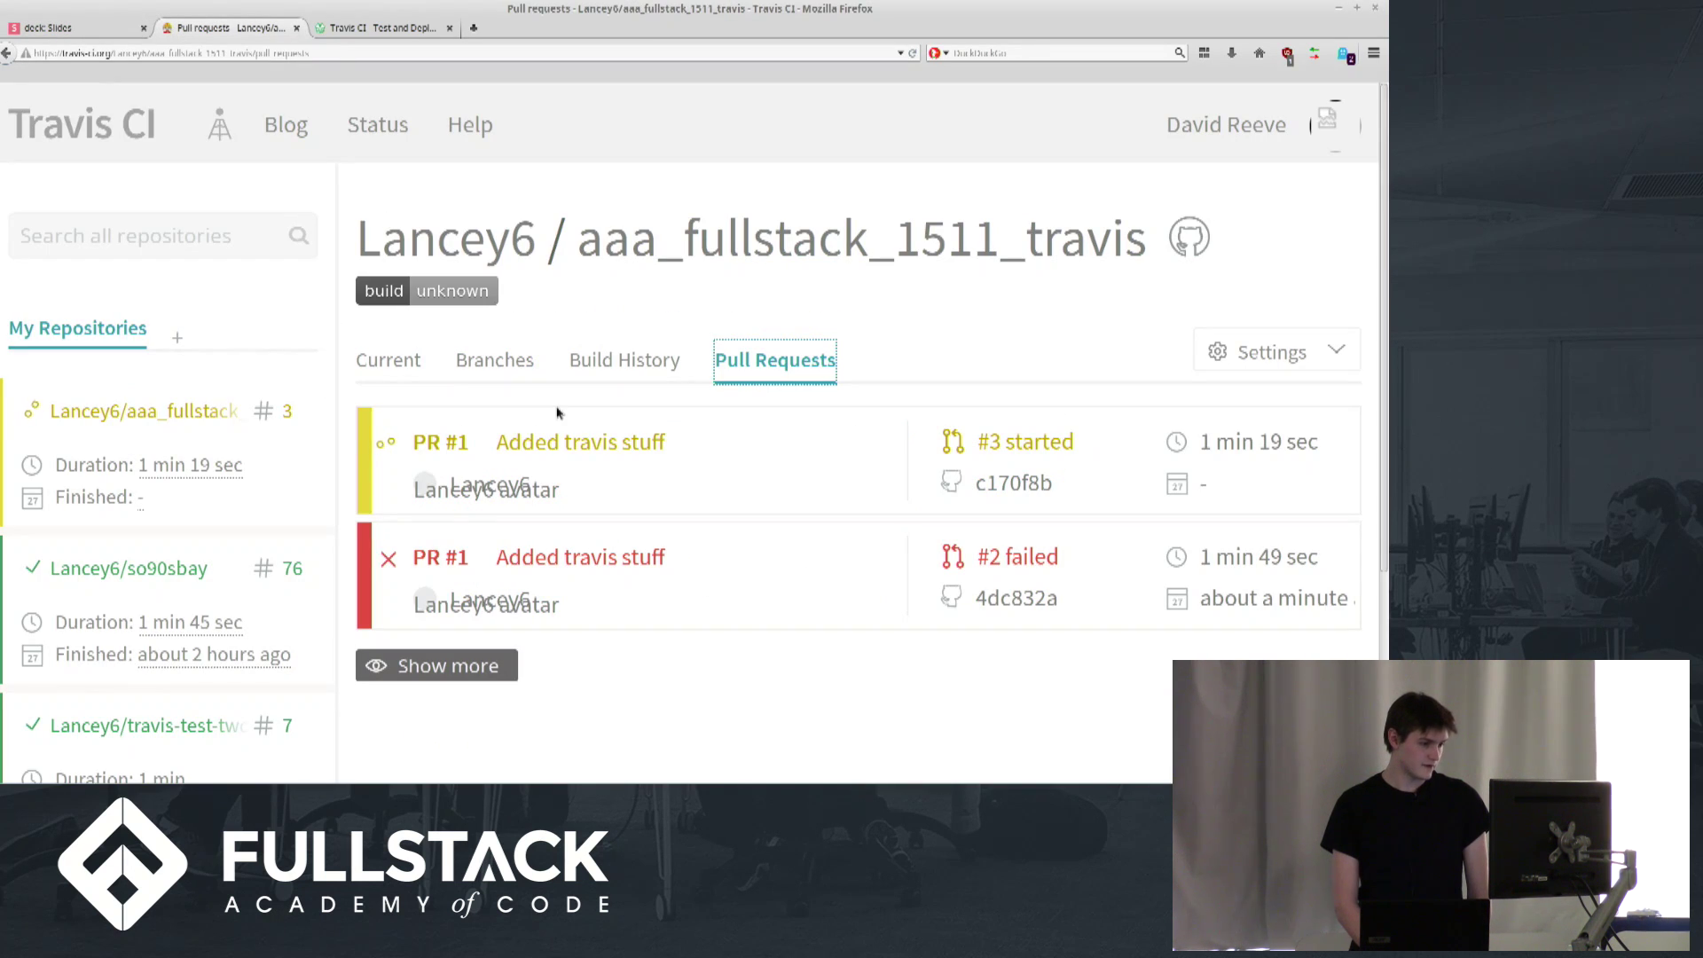
left_click(577, 442)
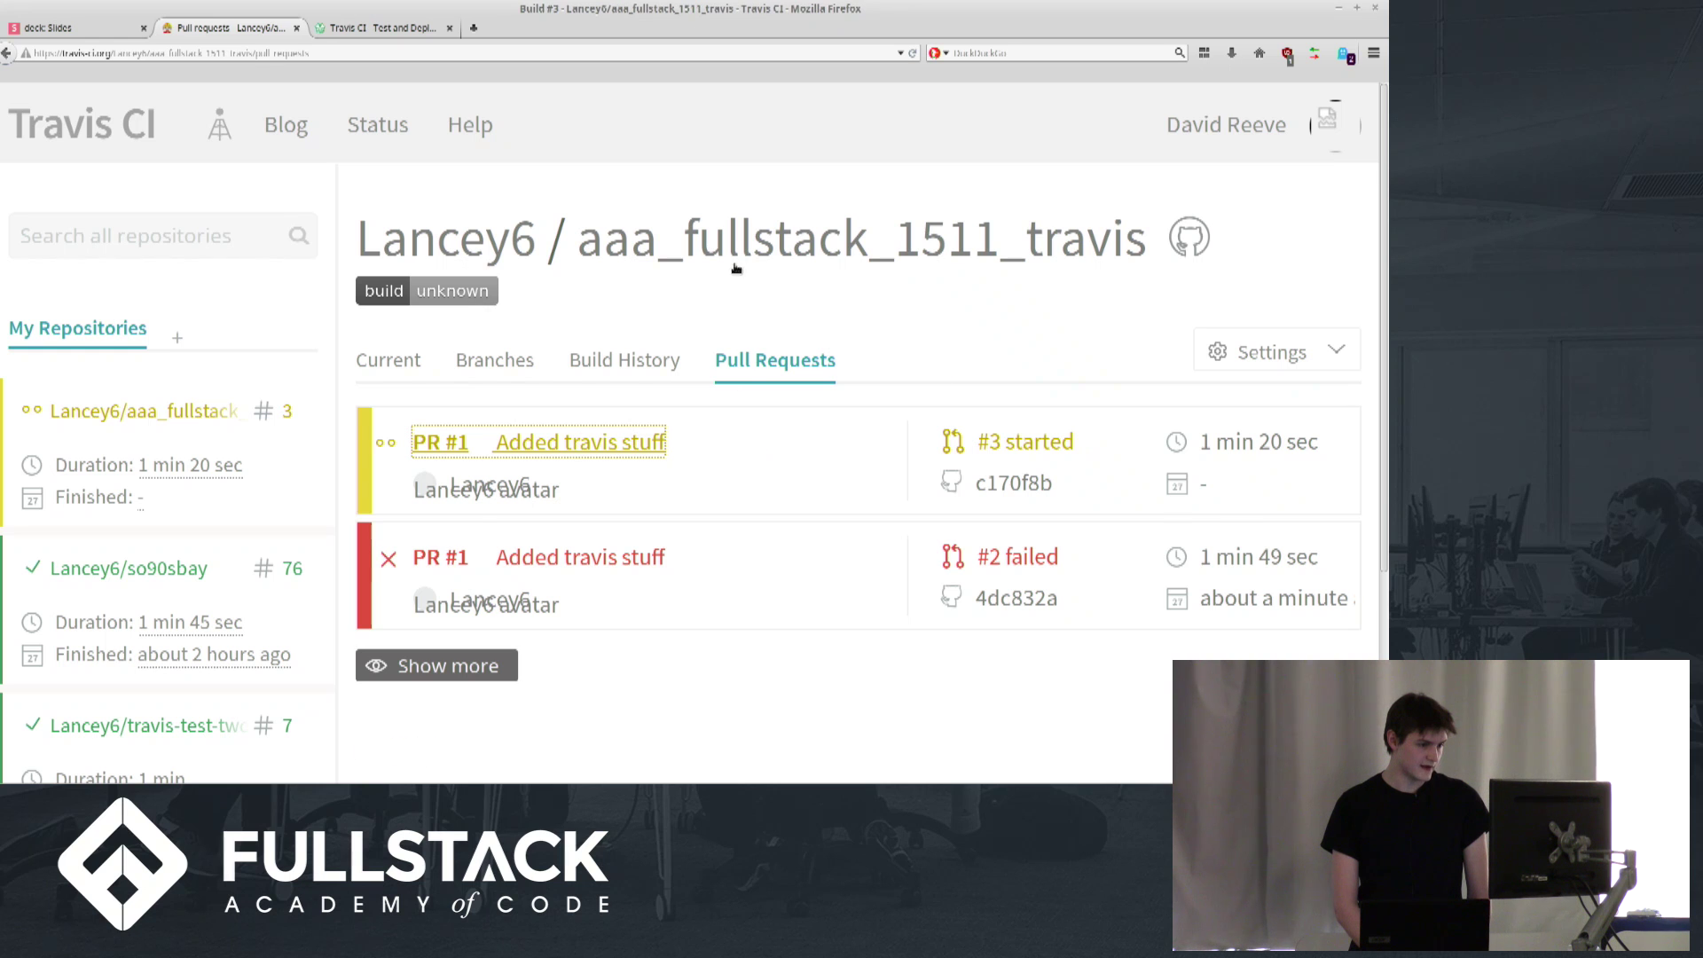
scroll(842, 549, "down", 1)
scroll(842, 549, "down", 3)
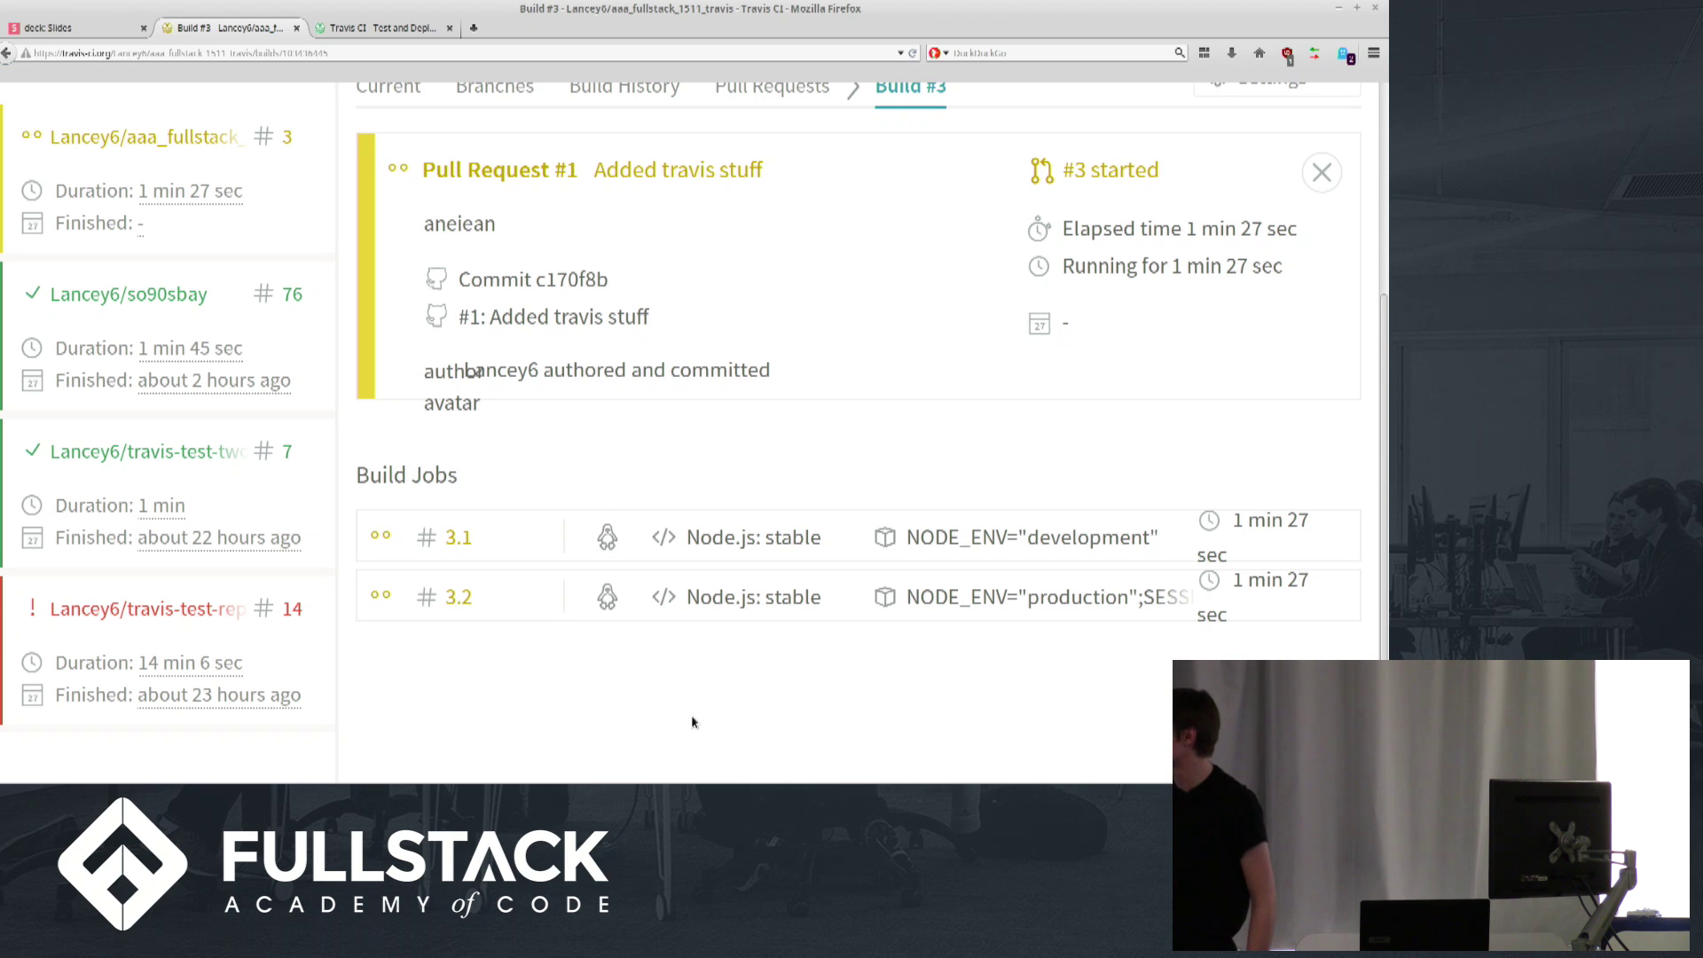
scroll(705, 344, "up", 2)
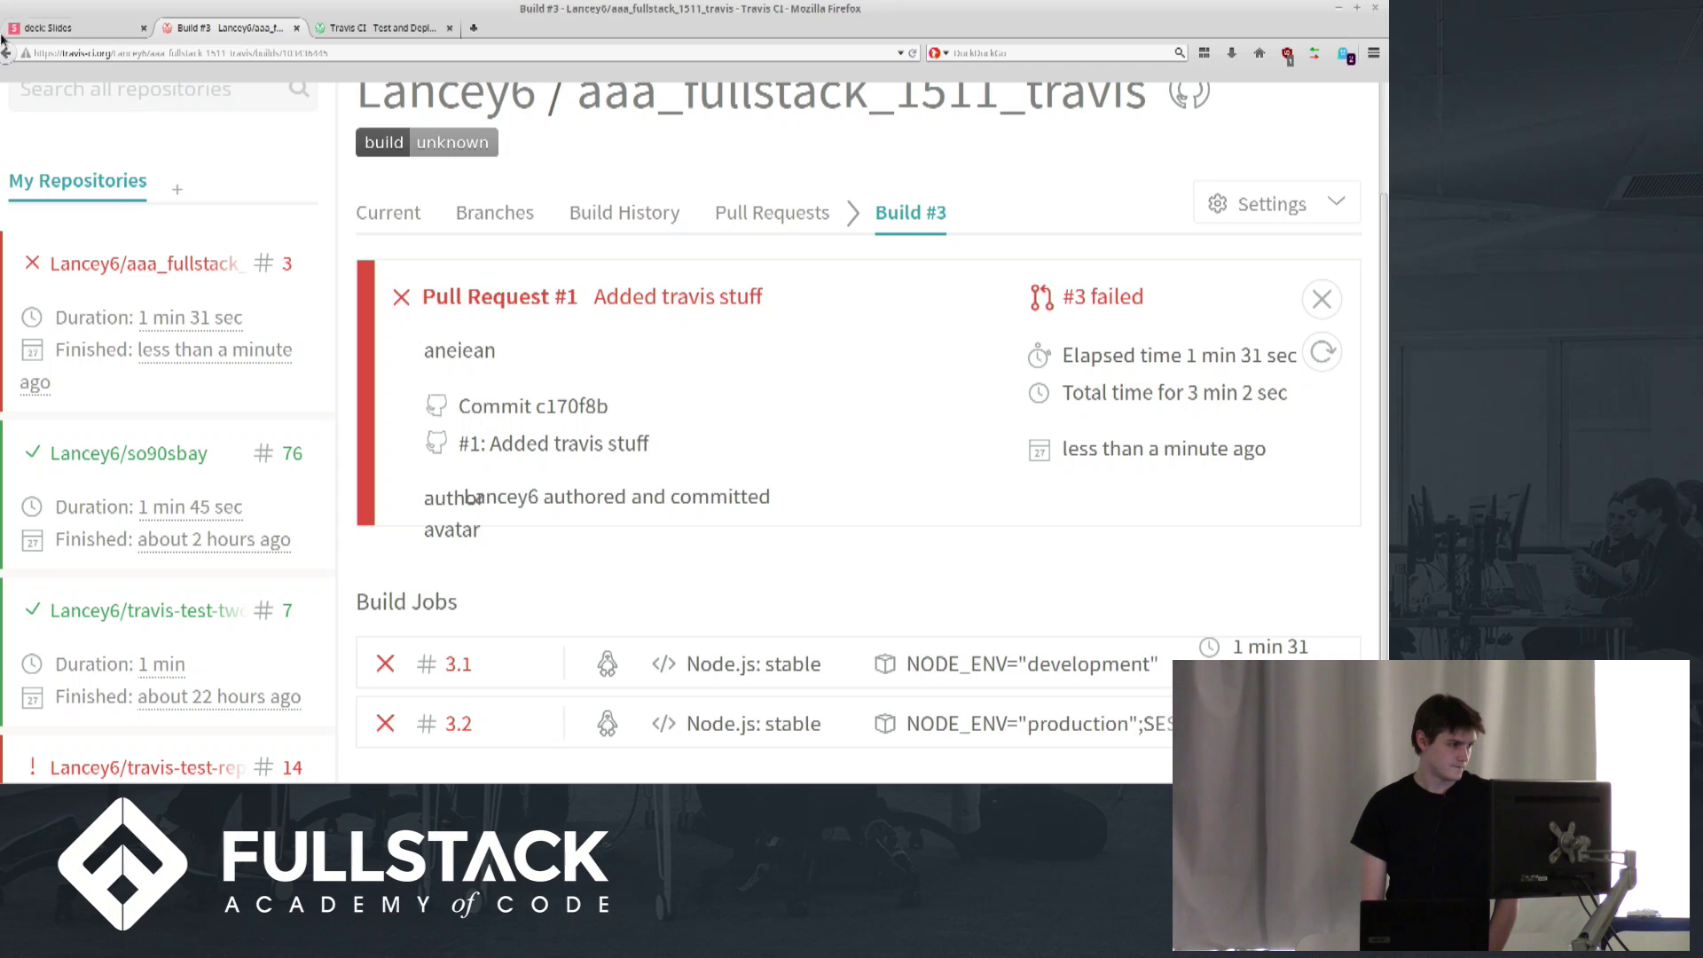
left_click(49, 27)
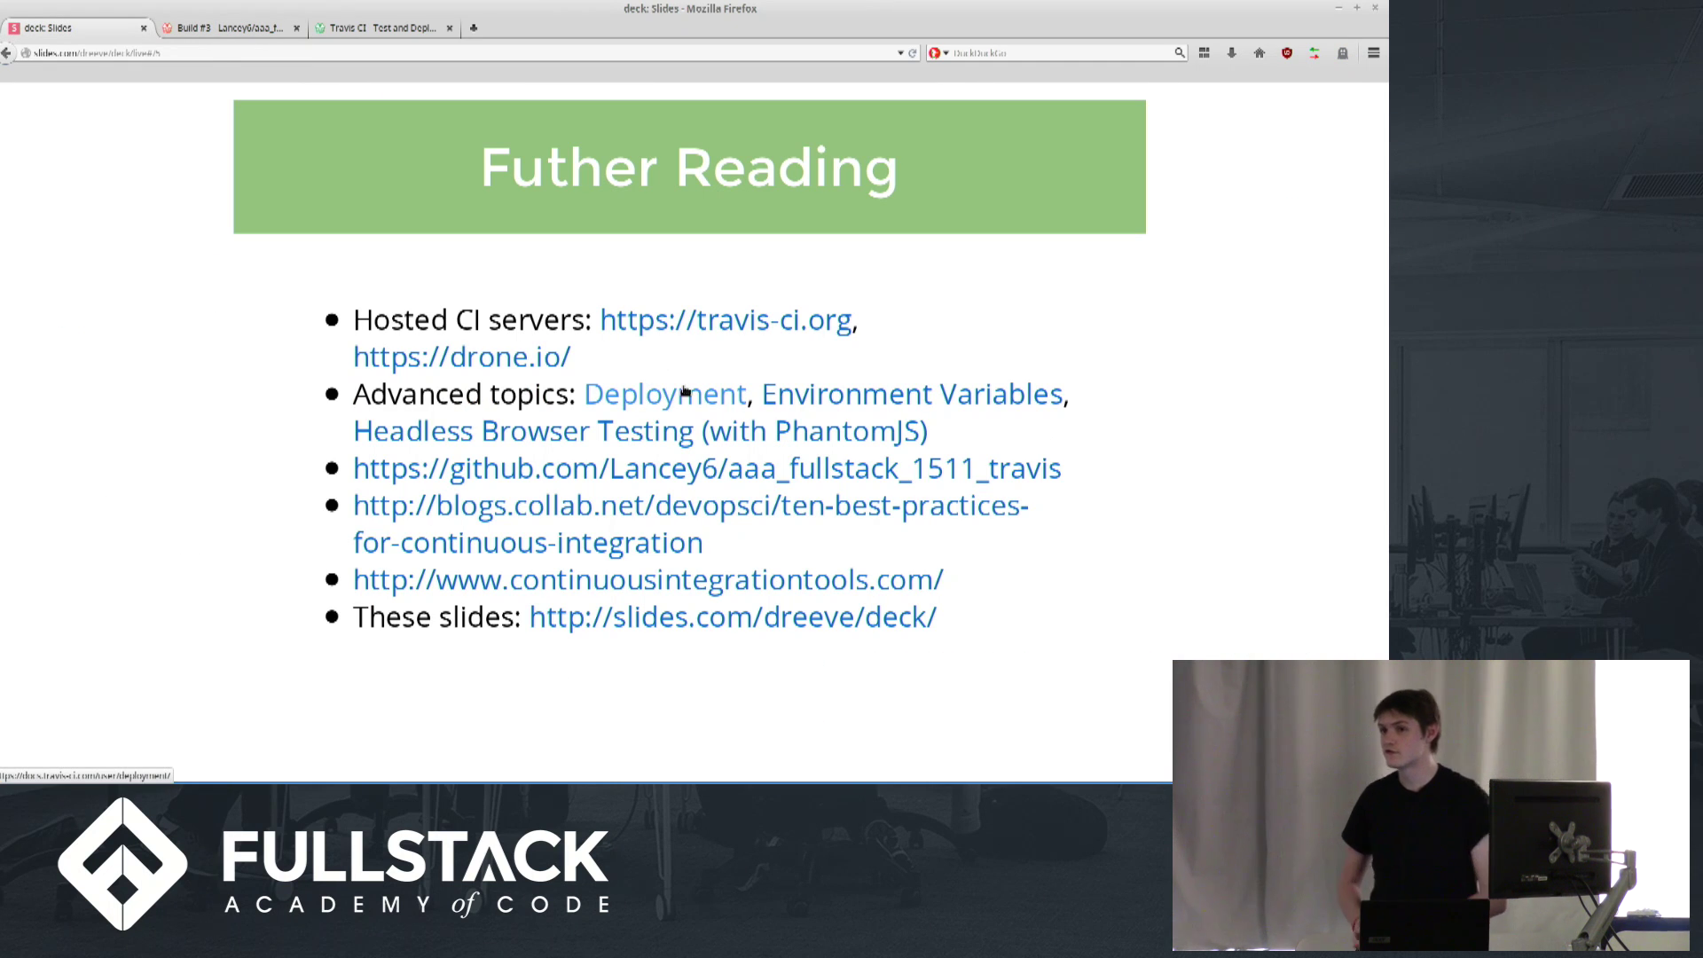